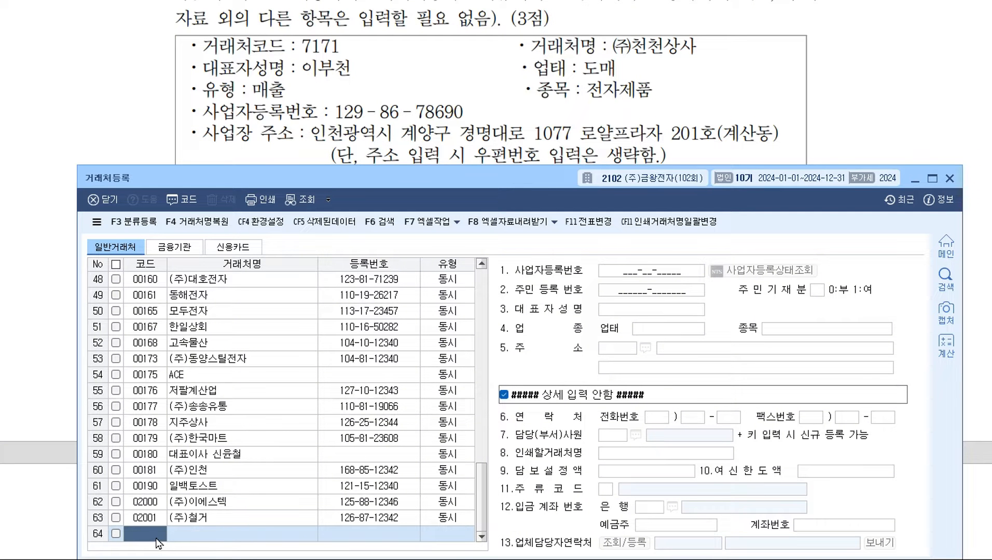
Step: Add a general client with the given client code, the name (주)천천상사 and the type 매출
type("7171")
key("Return")
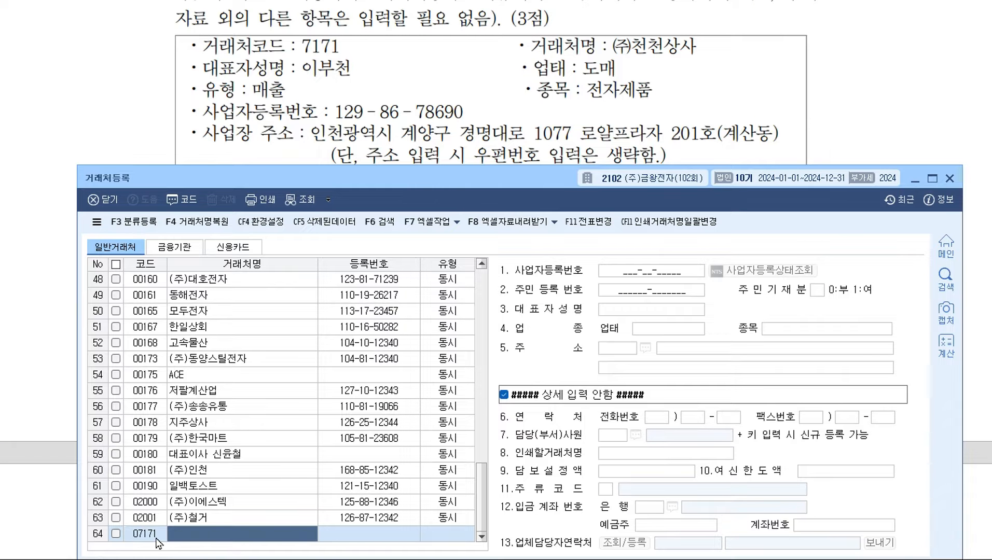
type("(")
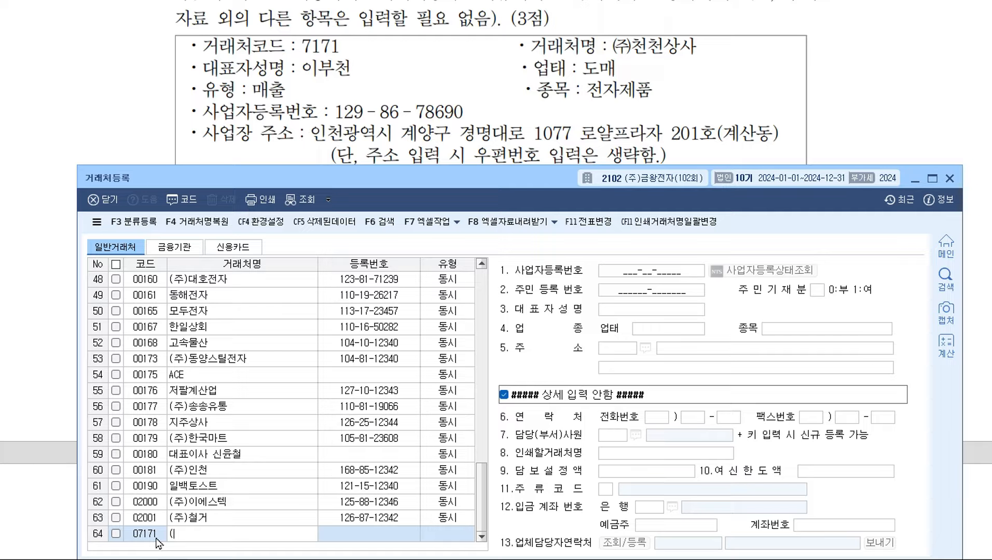
type("wn")
type("주")
type(")천천")
type("상사")
key("Return")
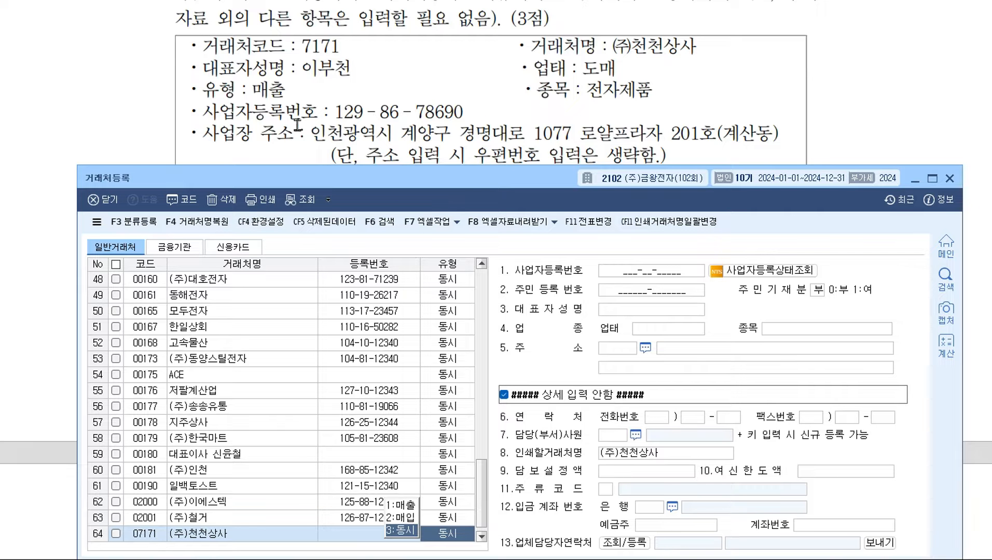
left_click(412, 507)
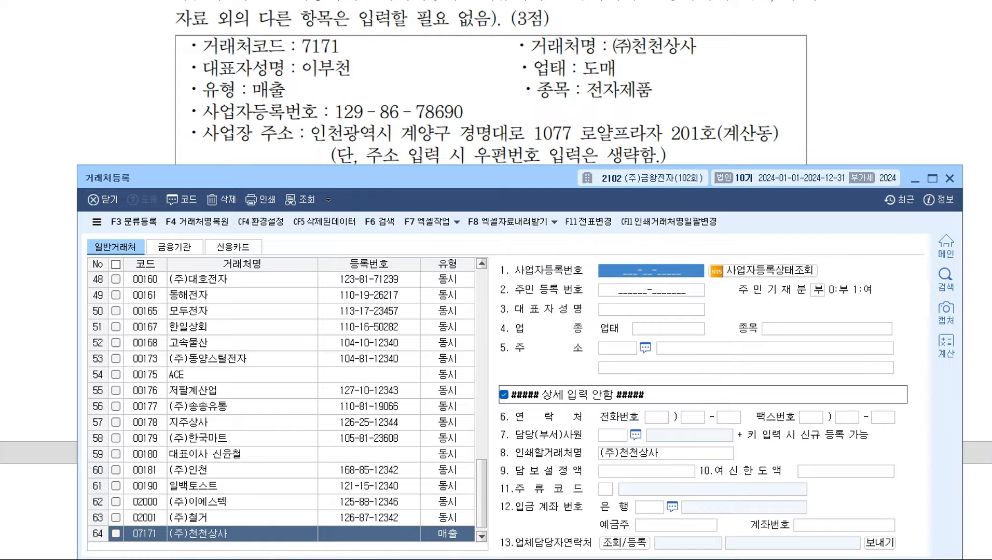
Step: Enter the business registration number given in the task for (주)천천상사
type("129-86-")
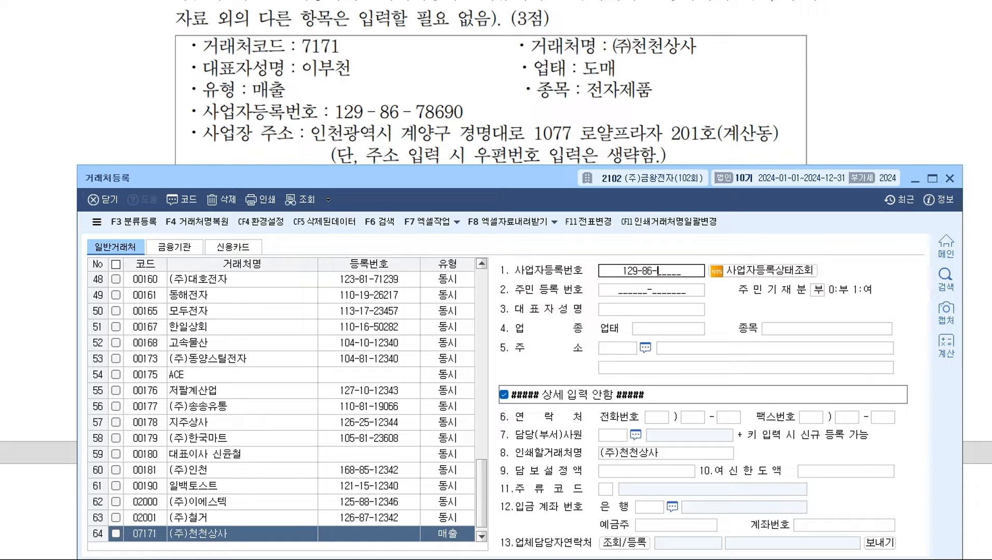
type("78690")
key("Return")
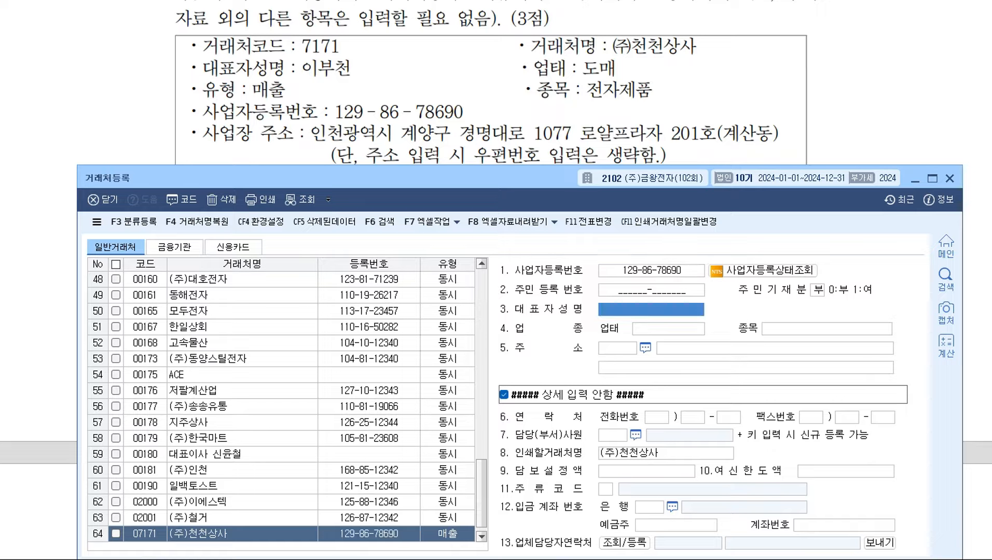
type("도매")
key("Return")
type("전자")
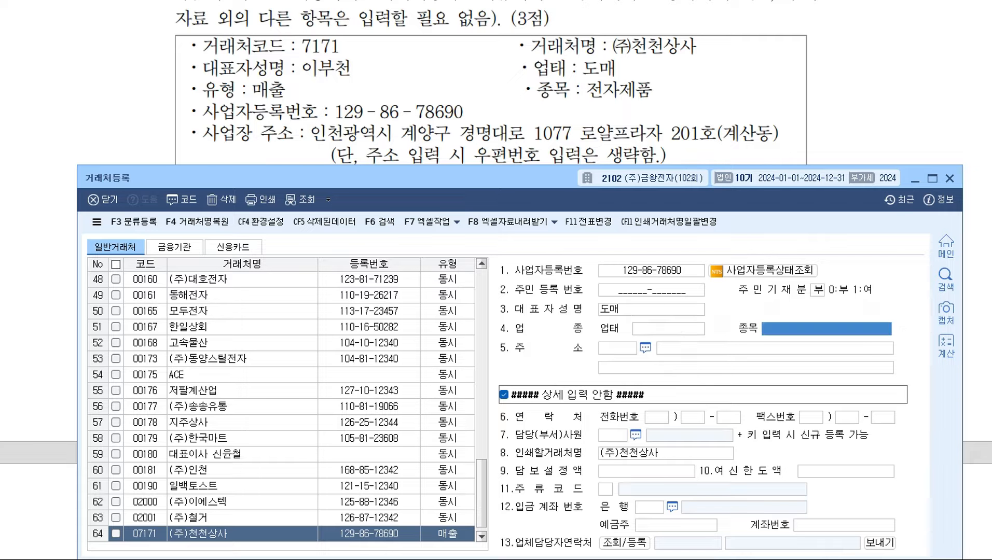
key("Return")
key("Up")
Step: Fill in the representative's name for (주)천천상사 and set 업태 to 도매 and 종목 to 전자제품
type("이부천")
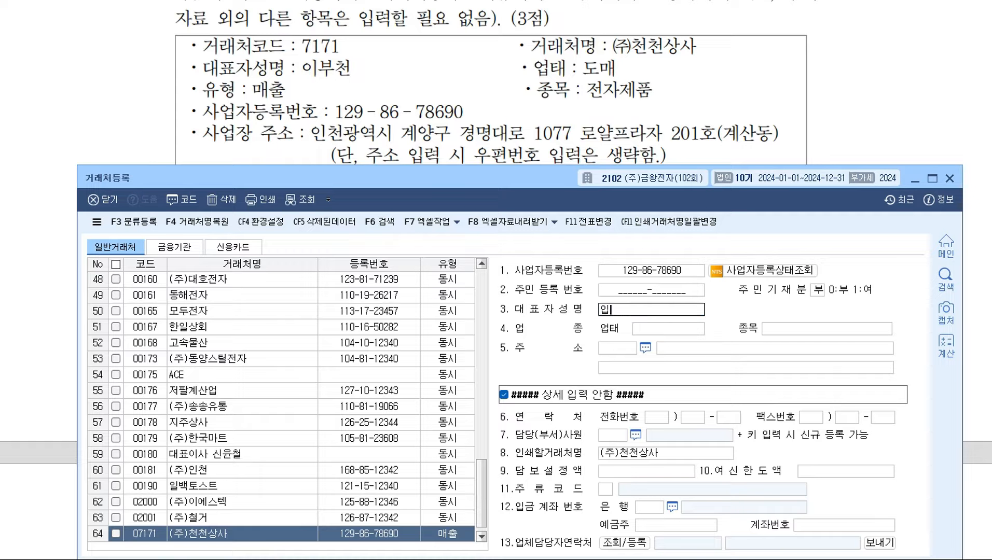
key("Return")
type("도매")
key("Return")
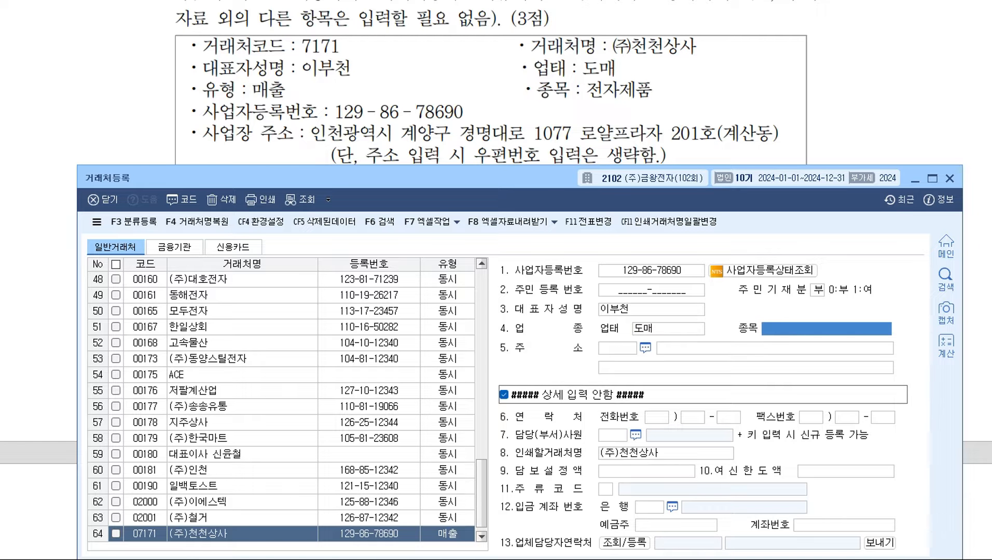
type("전자제품")
key("Return")
key("Return")
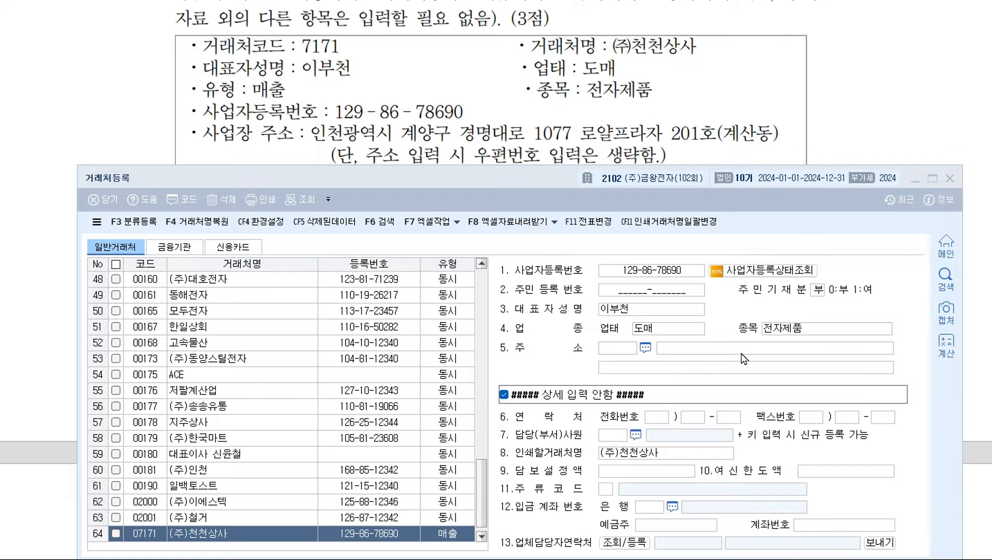
Step: Enter the full business address of (주)천천상사 without a postal code
type("인천고")
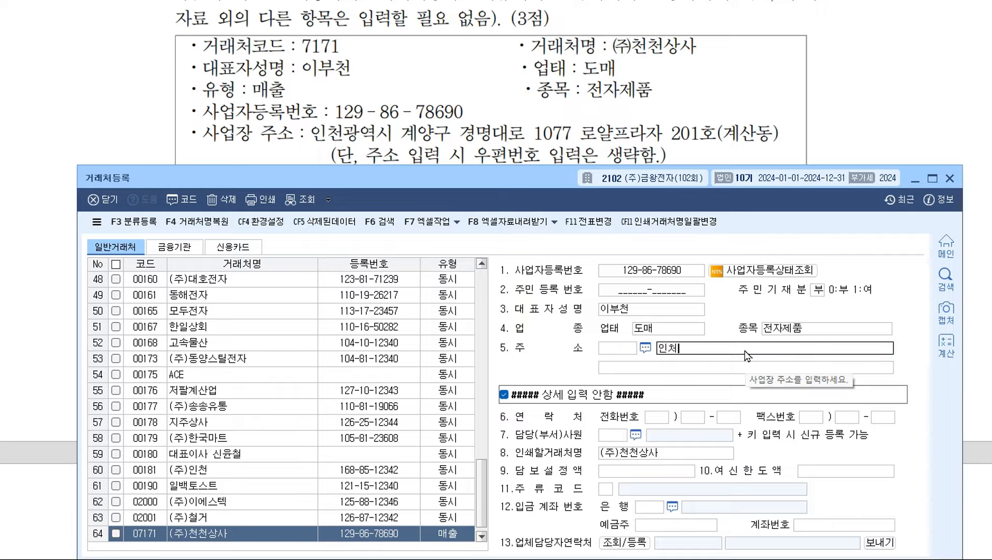
type("역시 계야")
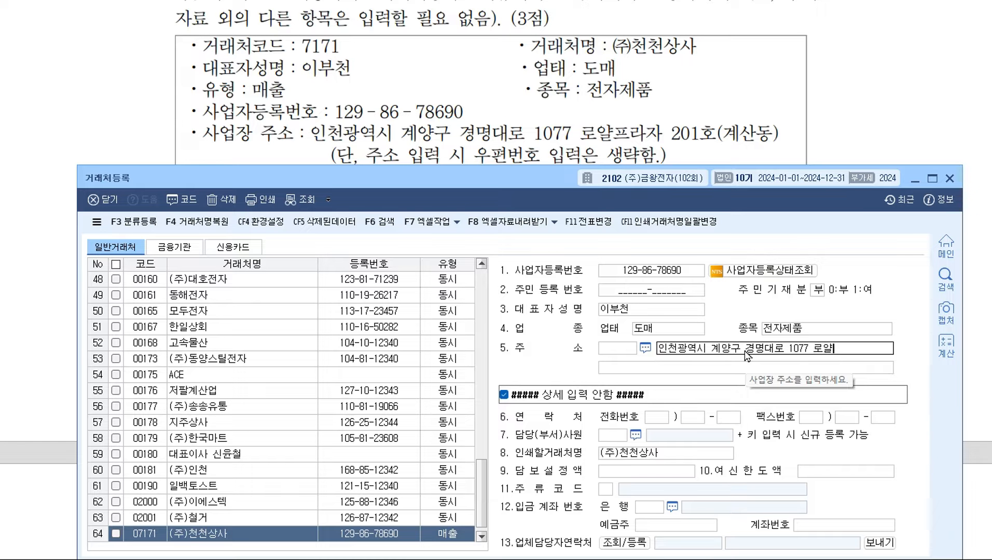
type("라자 201호(")
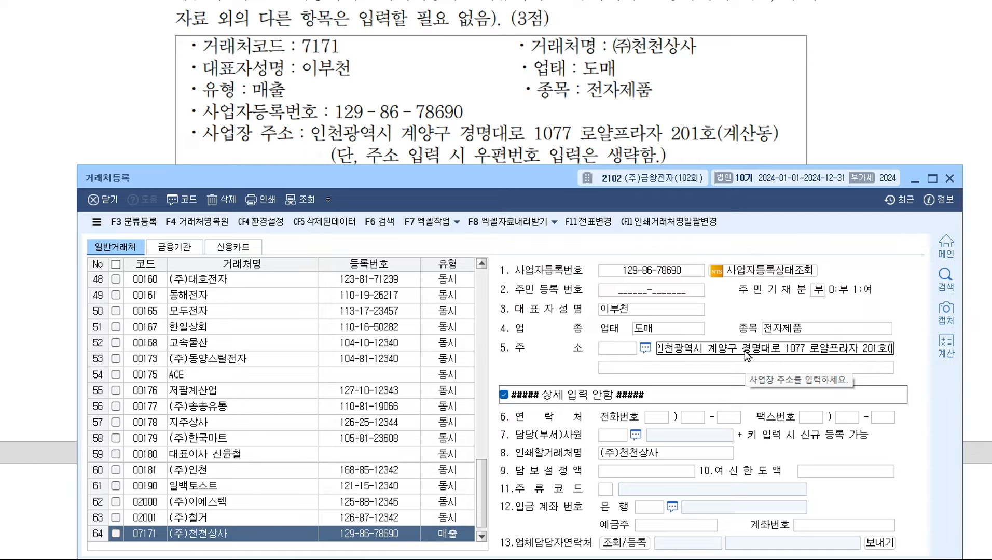
type("ㄱ산동)")
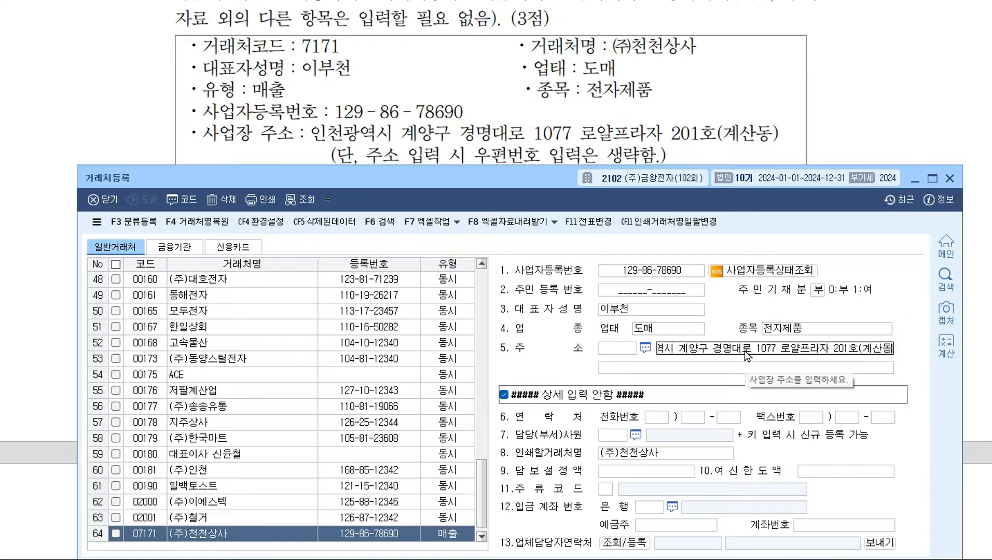
key("Return")
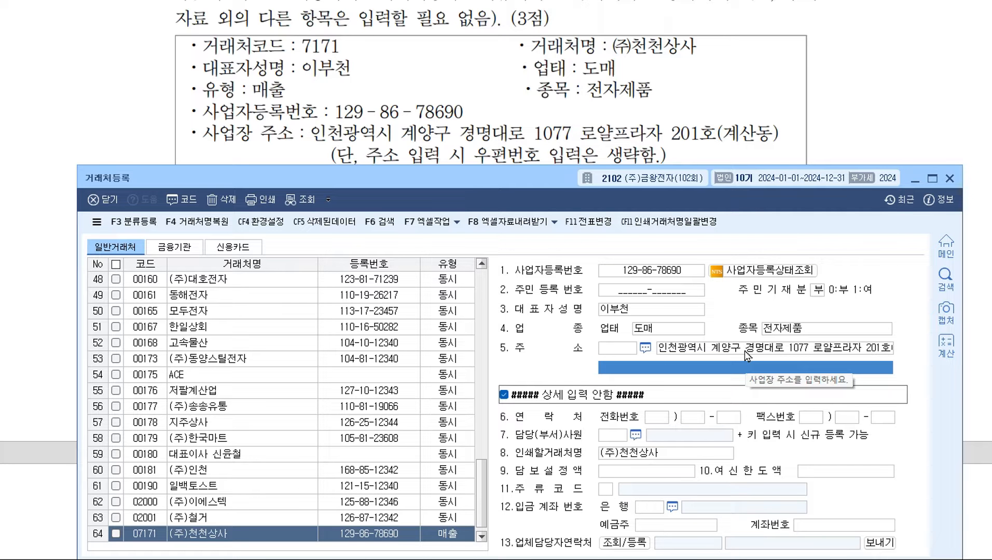
left_click(745, 351)
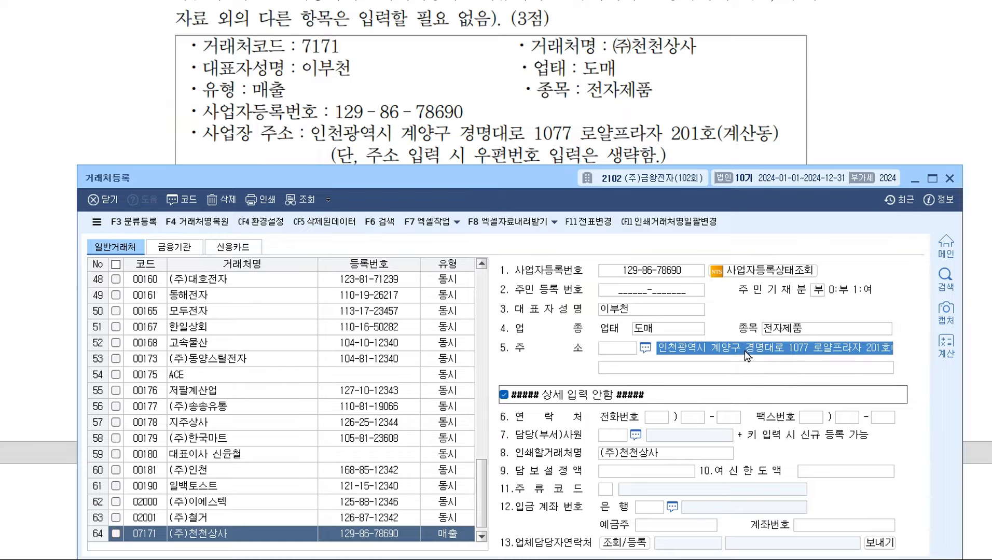
Step: Close the client registration and open 거래처별초기이월 beneath the table of task [2]
scroll(394, 94, "down", 3)
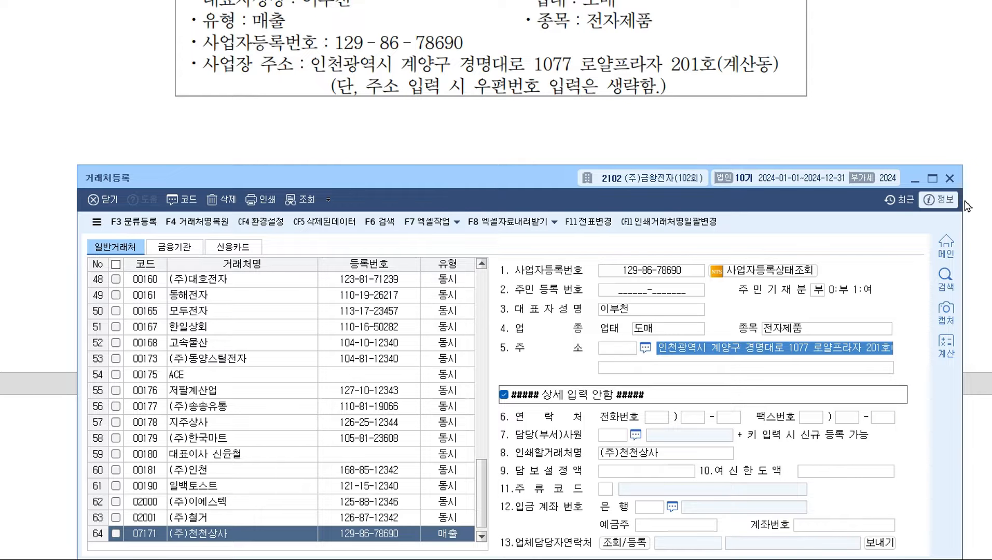
left_click(949, 178)
scroll(500, 235, "down", 10)
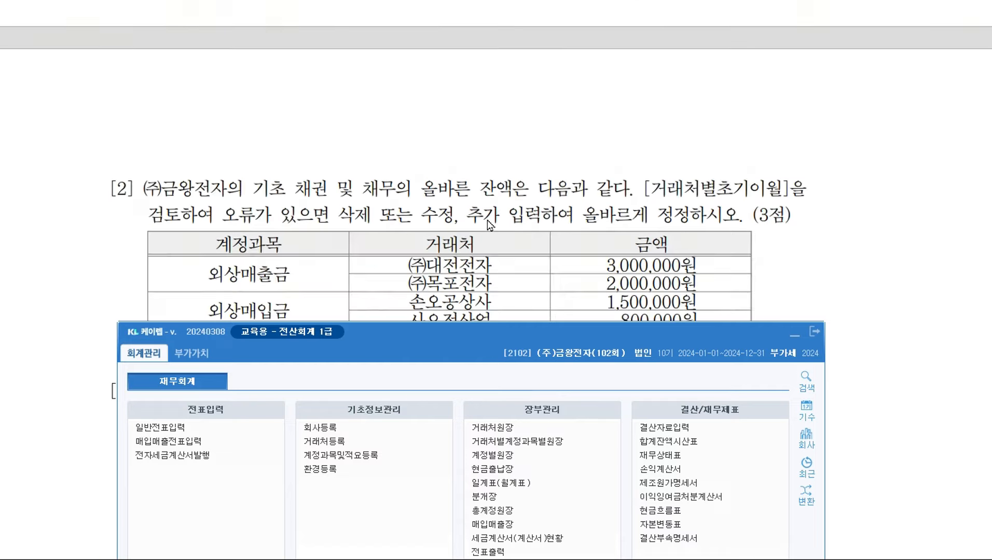
scroll(341, 49, "up", 3)
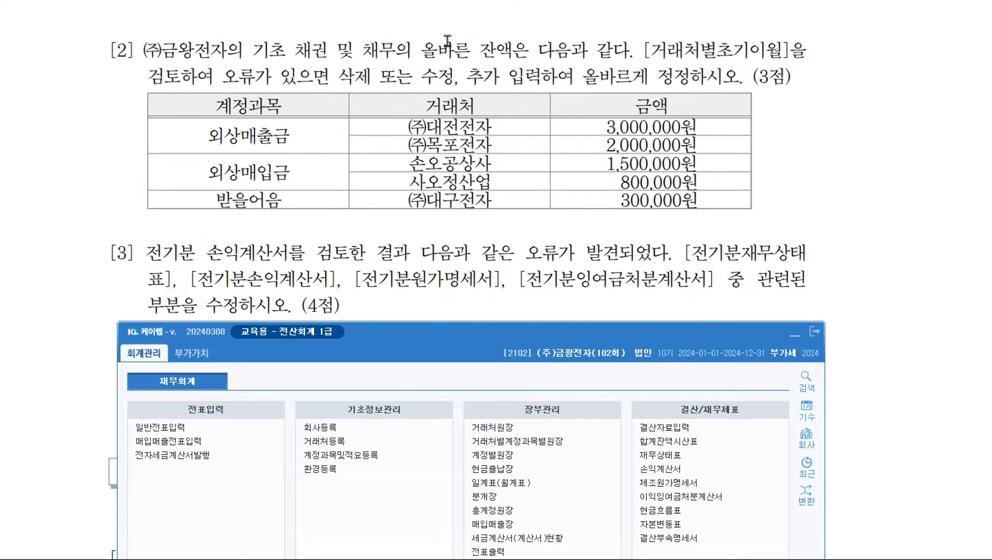
left_click_drag(489, 341, 486, 188)
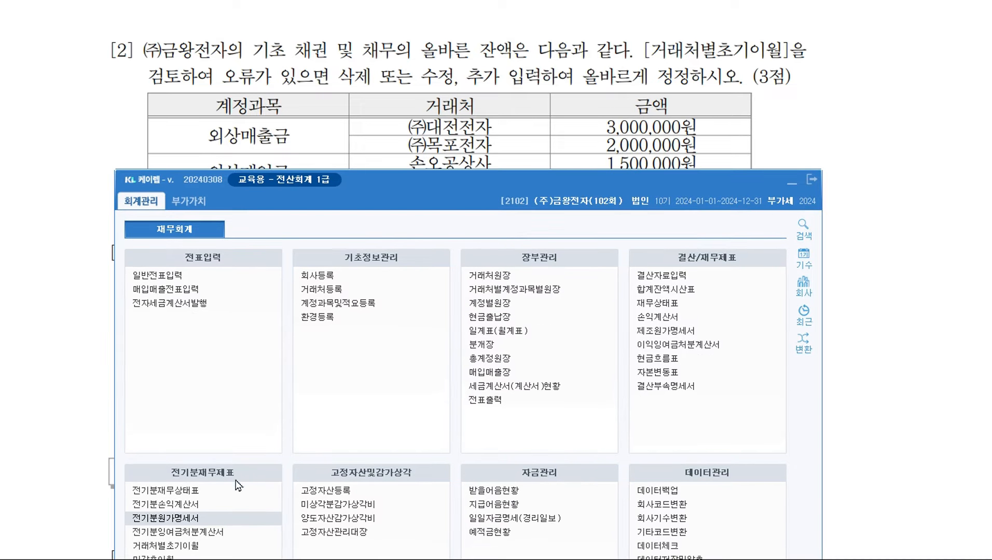
left_click(165, 546)
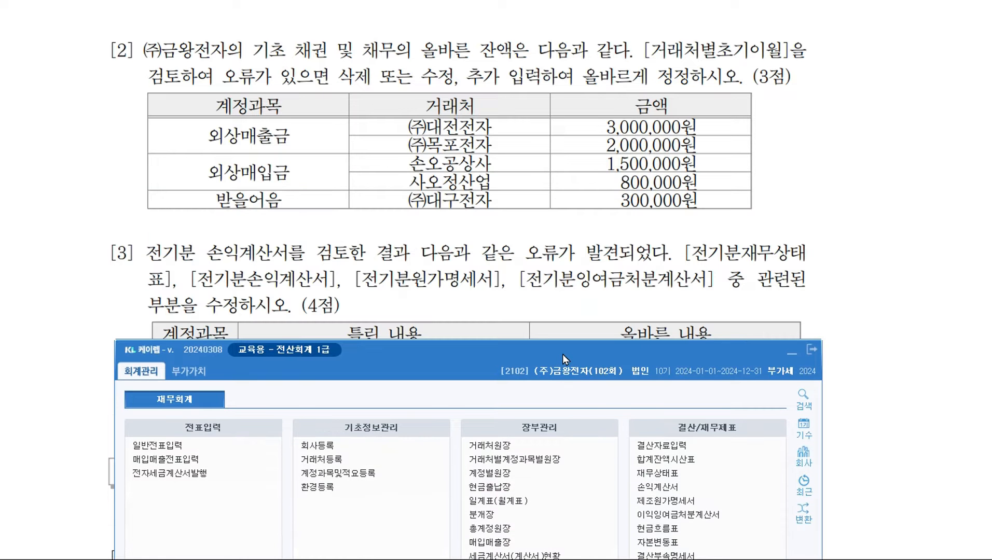
left_click_drag(485, 265, 508, 231)
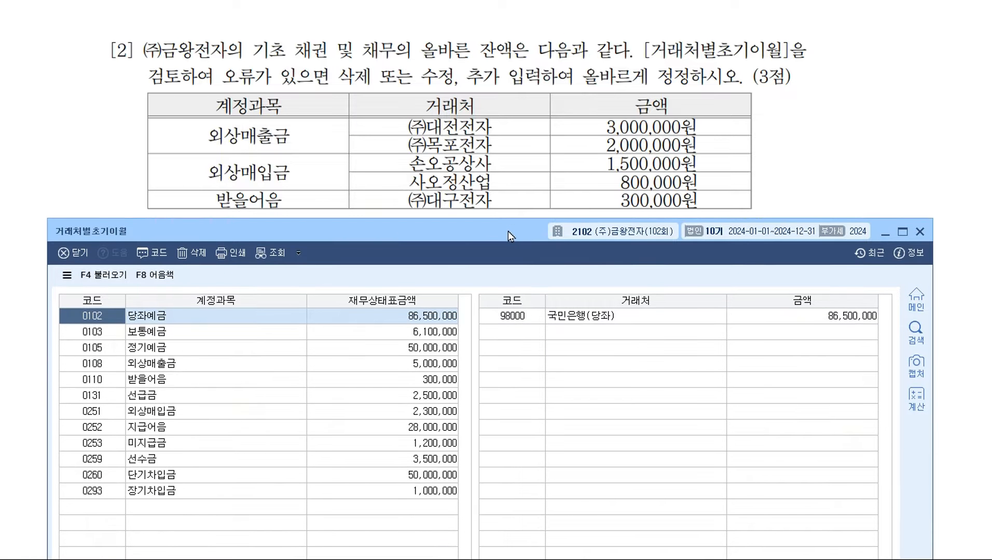
Step: Add (주)목포전자 with an opening balance of 2,000,000 to the 외상매출금 account
left_click(228, 366)
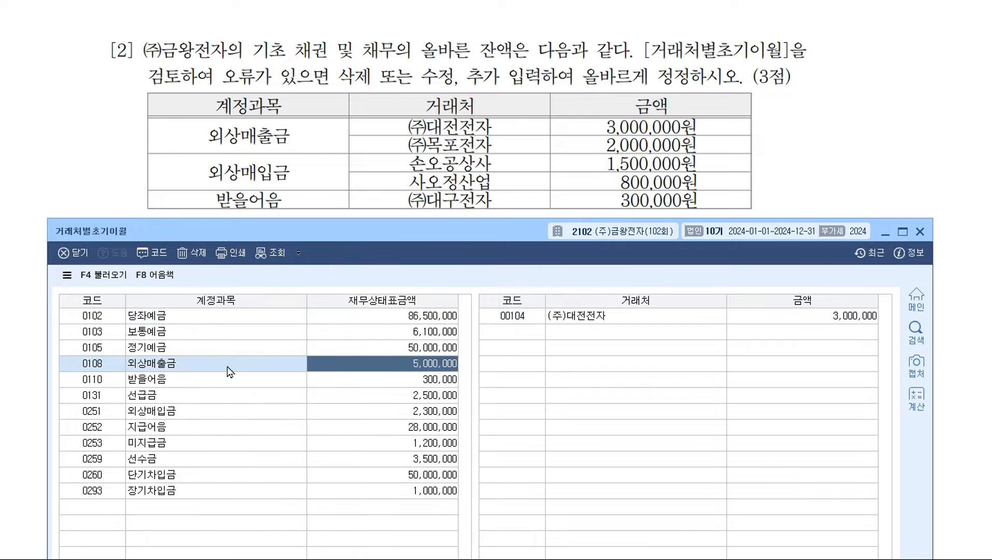
left_click(650, 319)
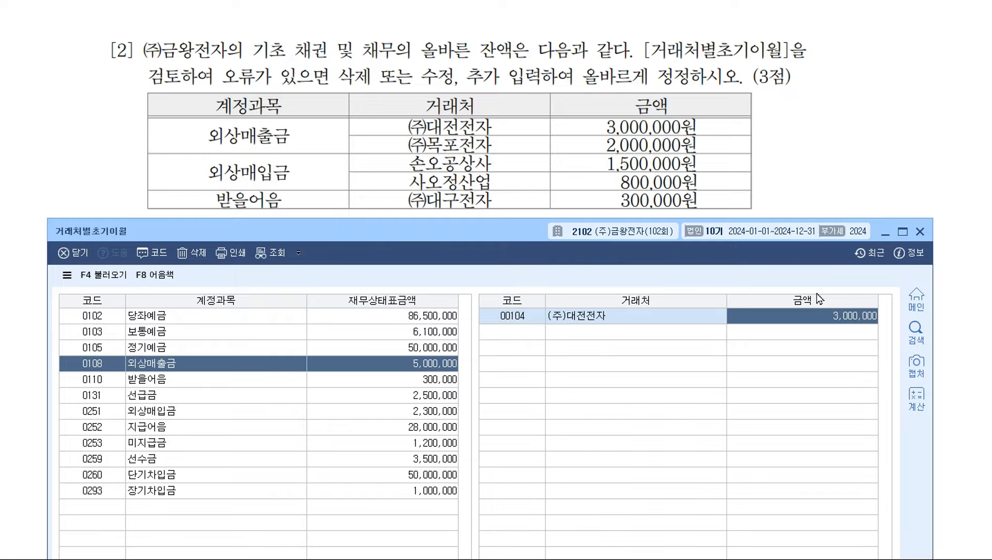
left_click(531, 332)
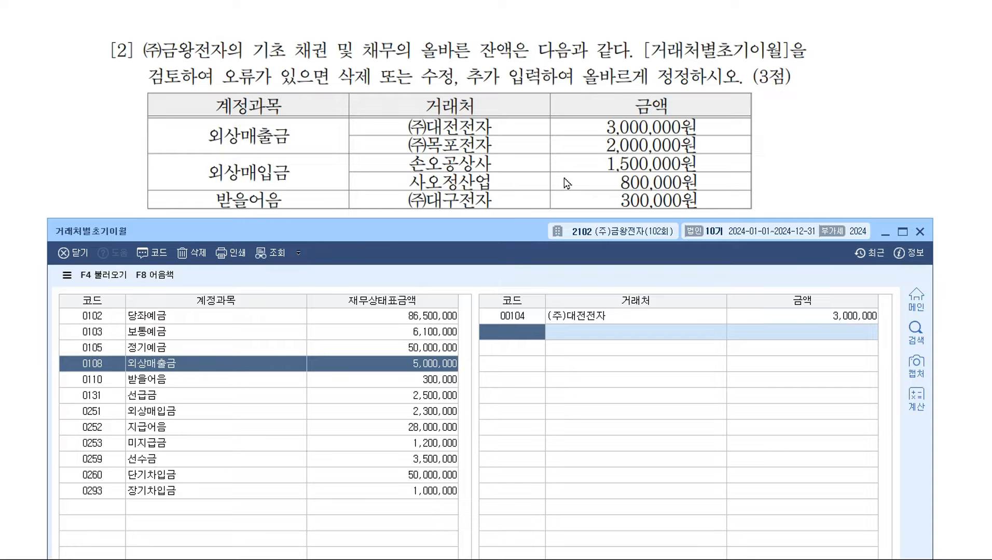
key("F2")
type("ahr")
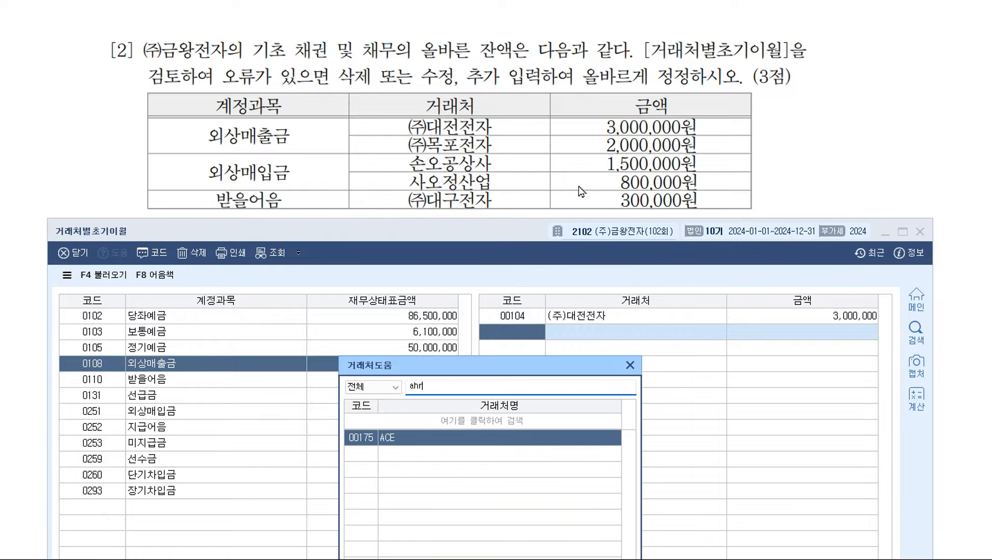
type("vh")
key("Return")
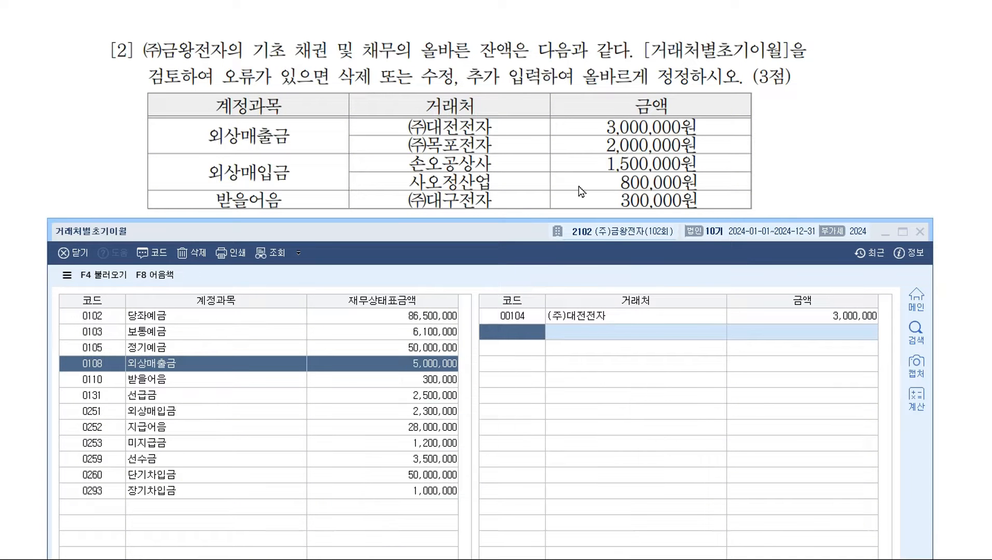
type("2000000")
key("Return")
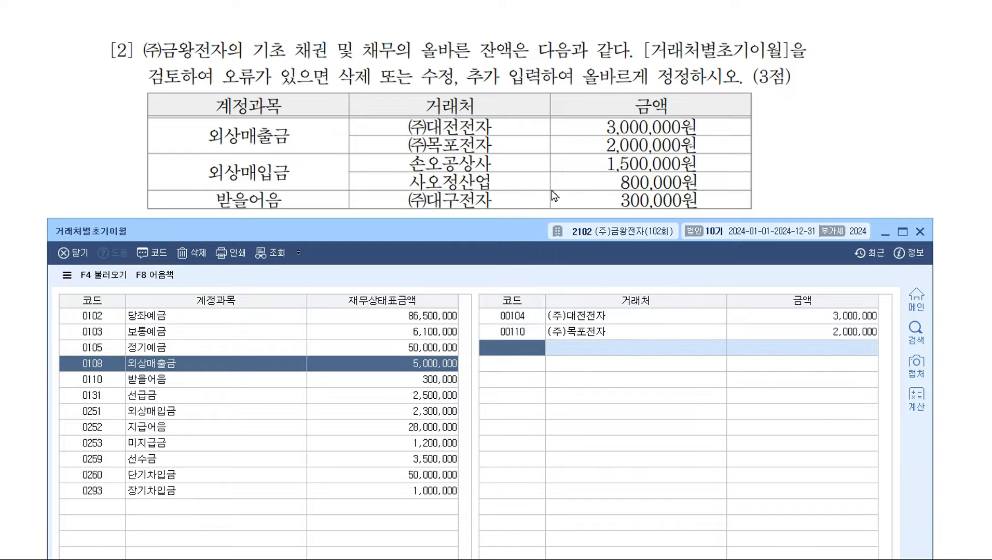
Step: Check the client balances of 외상매입금 against the task table and delete the 저팔계산업 entry
left_click_drag(531, 228, 524, 197)
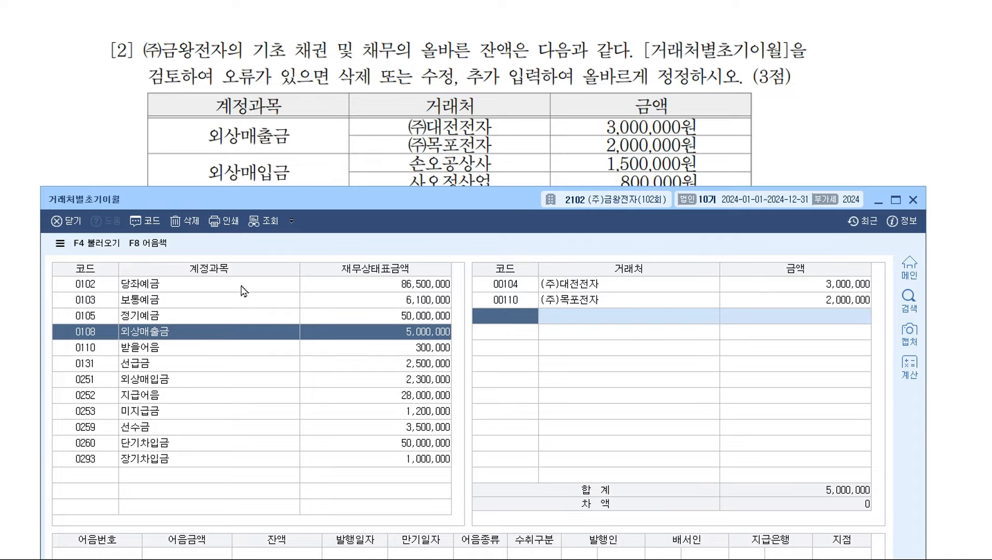
left_click_drag(340, 203, 347, 229)
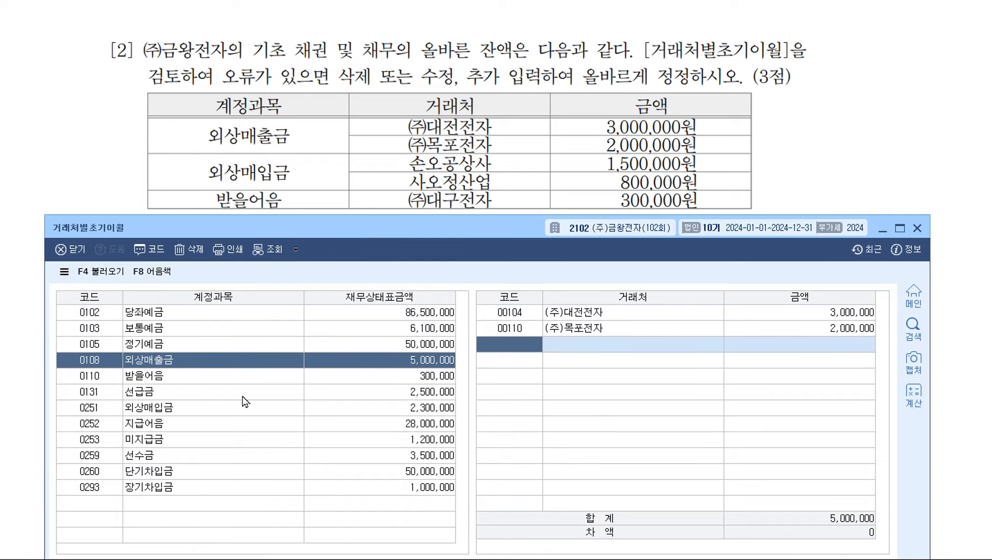
left_click(240, 413)
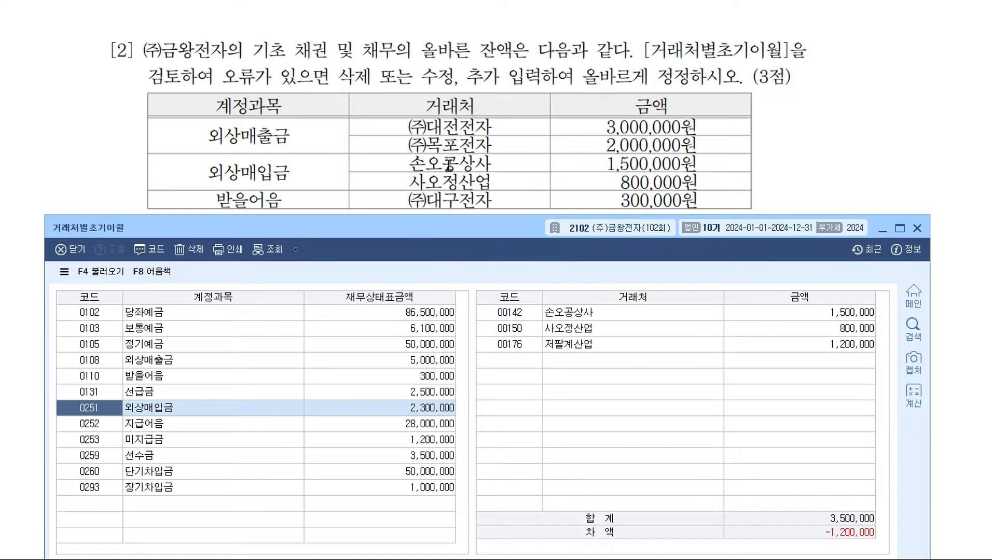
left_click(633, 318)
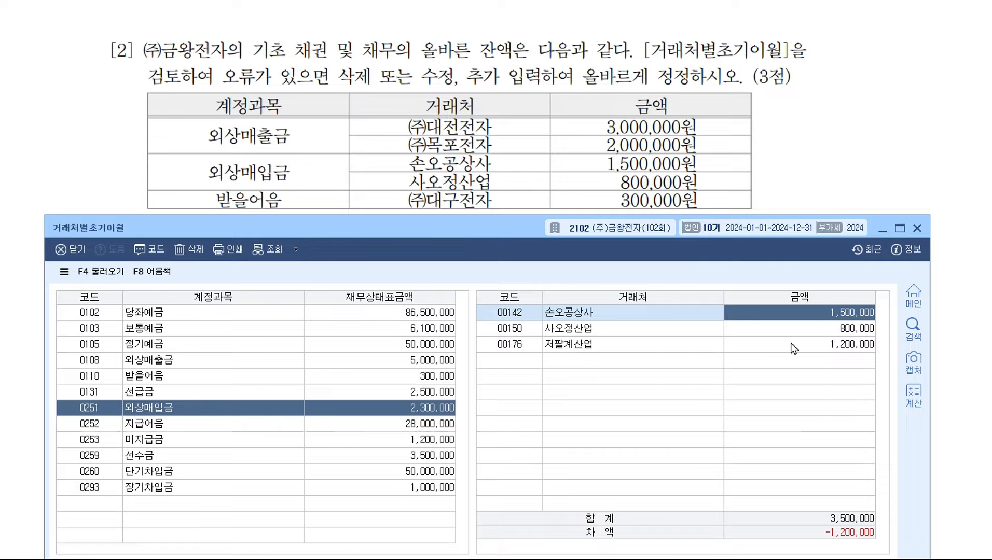
left_click(863, 333)
left_click(625, 347)
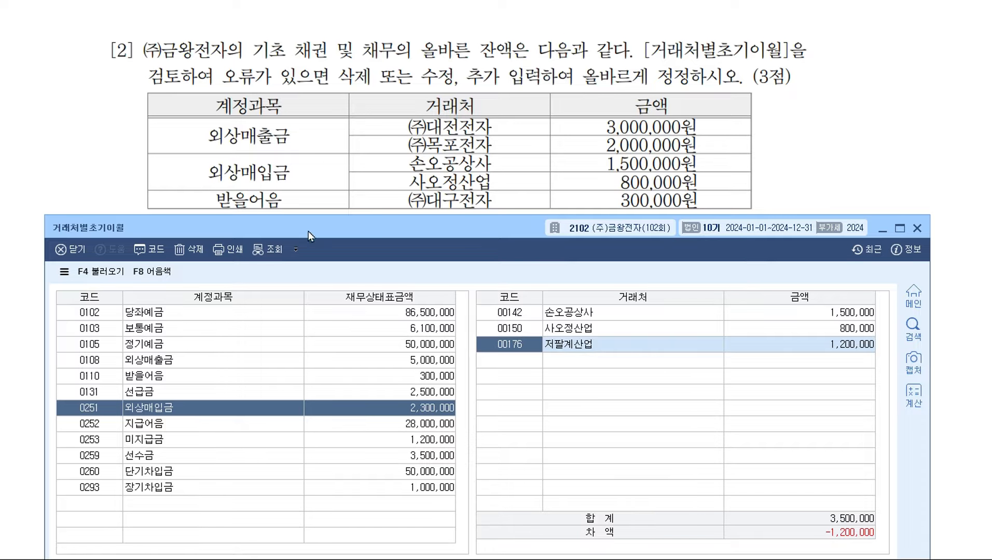
left_click(201, 256)
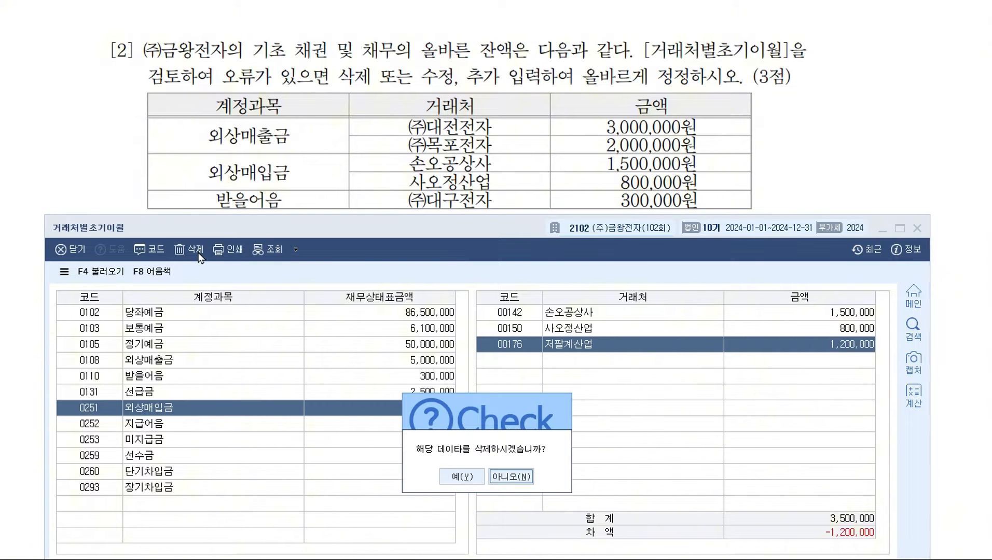
left_click(472, 482)
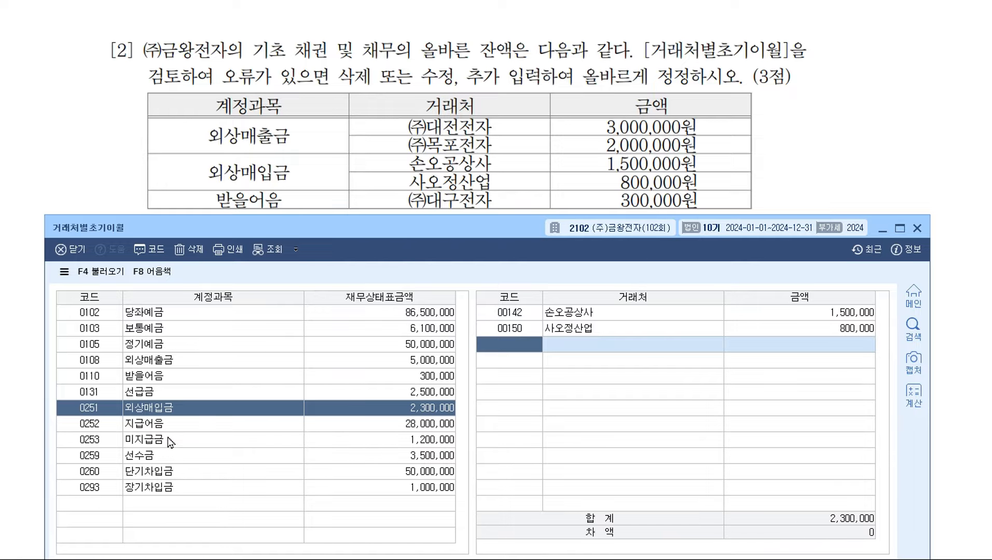
Step: Correct the opening balance of (주)대구전자 in 받을어음 to 300,000 and close 거래처별초기이월
left_click(178, 377)
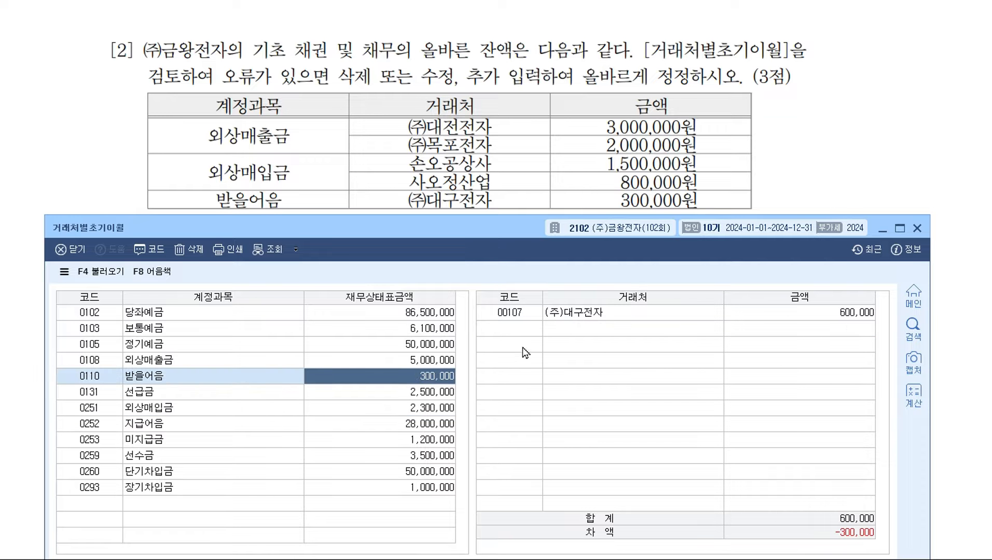
left_click(573, 315)
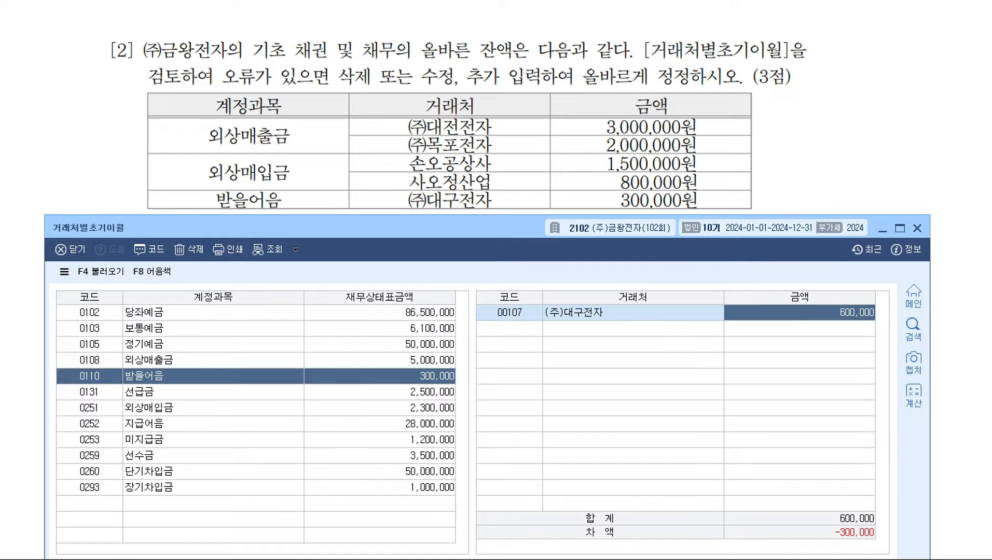
type("300000")
key("Return")
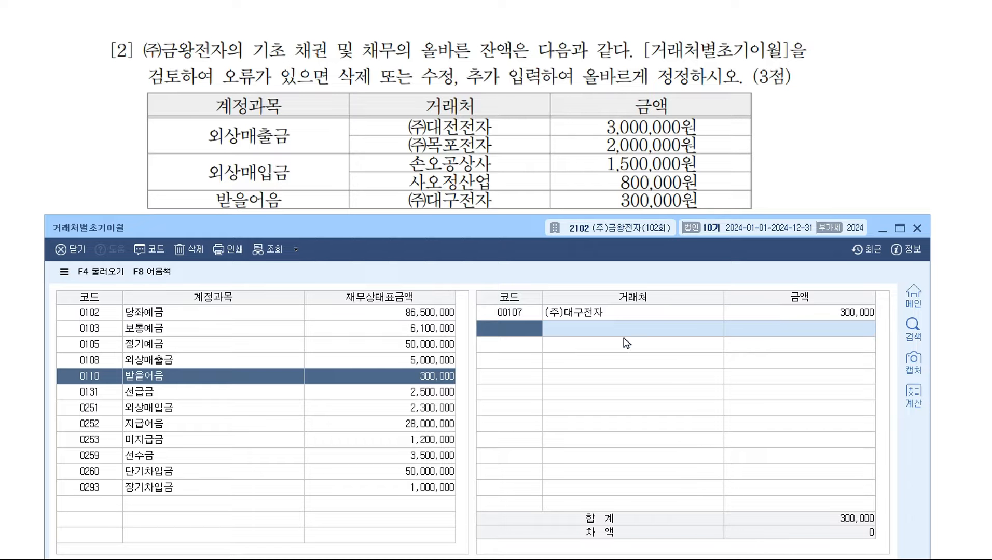
left_click(917, 229)
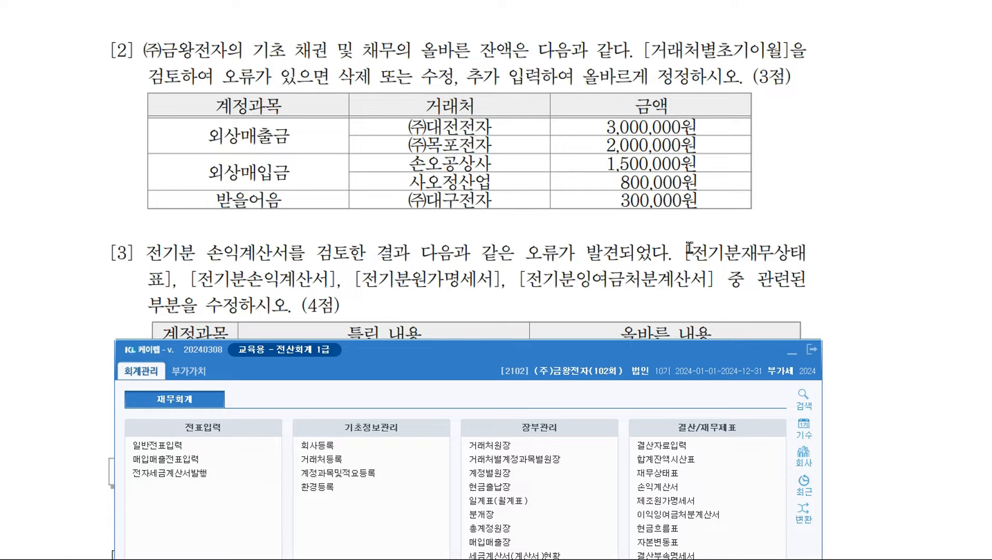
Step: Open 전기분원가명세서 beneath the table of task [3] and set the manufacturing 소모품비 (0530) to 5,000,000
scroll(689, 248, "down", 3)
scroll(689, 248, "down", 1)
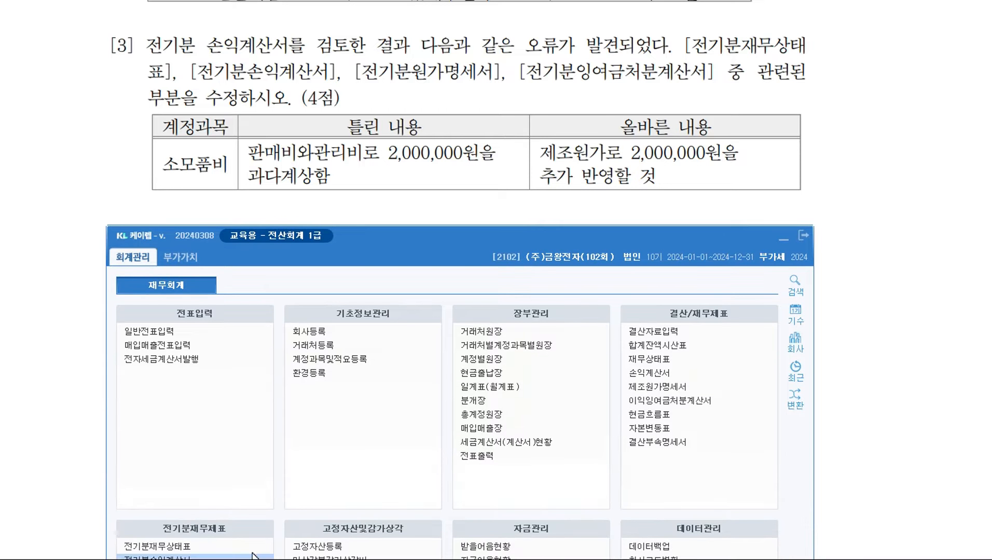
left_click_drag(407, 243, 416, 214)
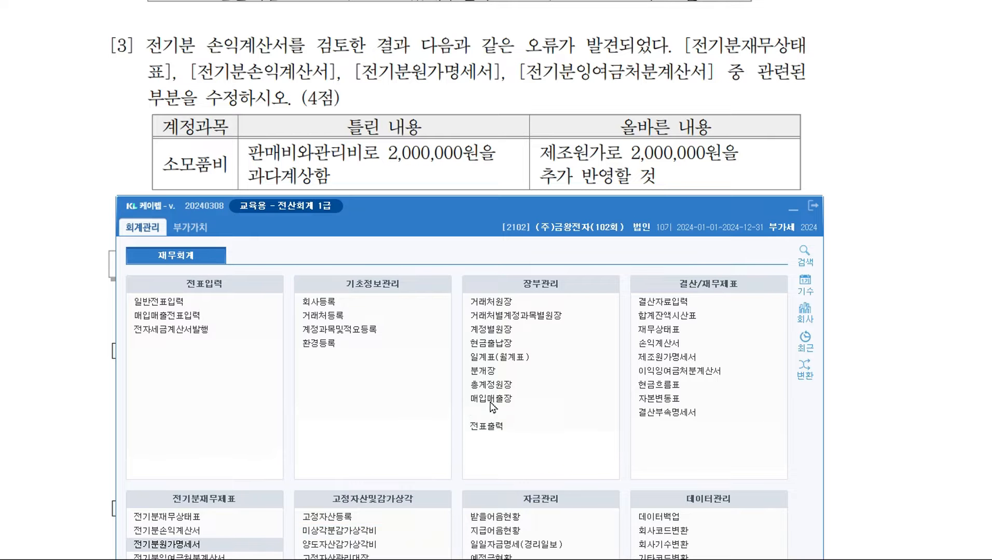
left_click_drag(62, 159, 480, 210)
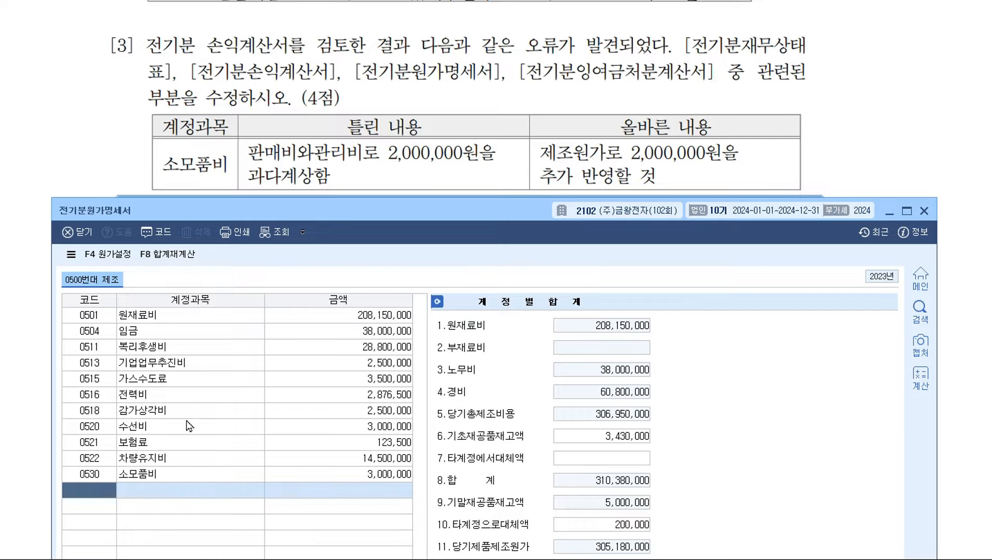
left_click(195, 480)
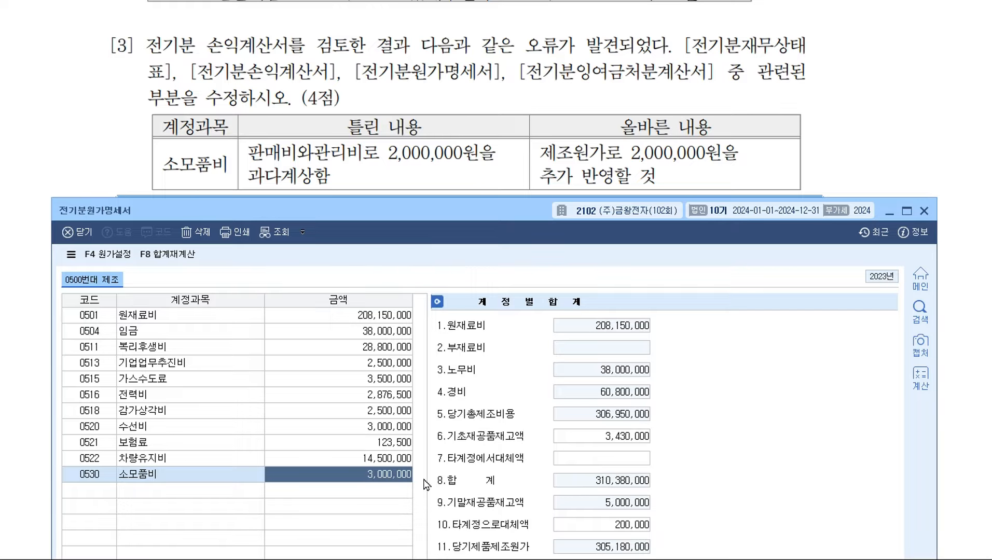
type("5000000")
key("Return")
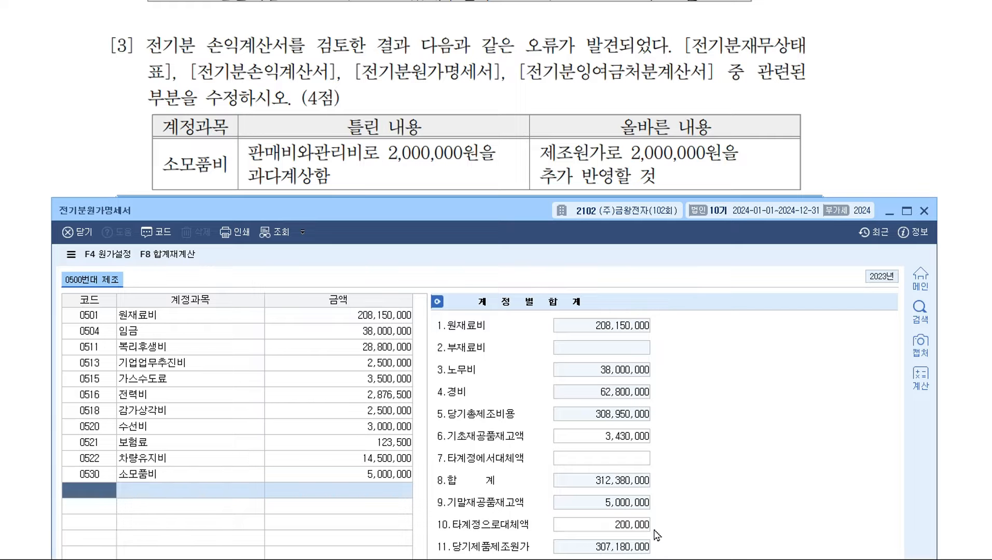
Step: Move 전기분원가명세서 aside and open 전기분손익계산서 next to it so its 당기제품제조원가 stays readable
left_click_drag(523, 209, 118, 169)
left_click(541, 206)
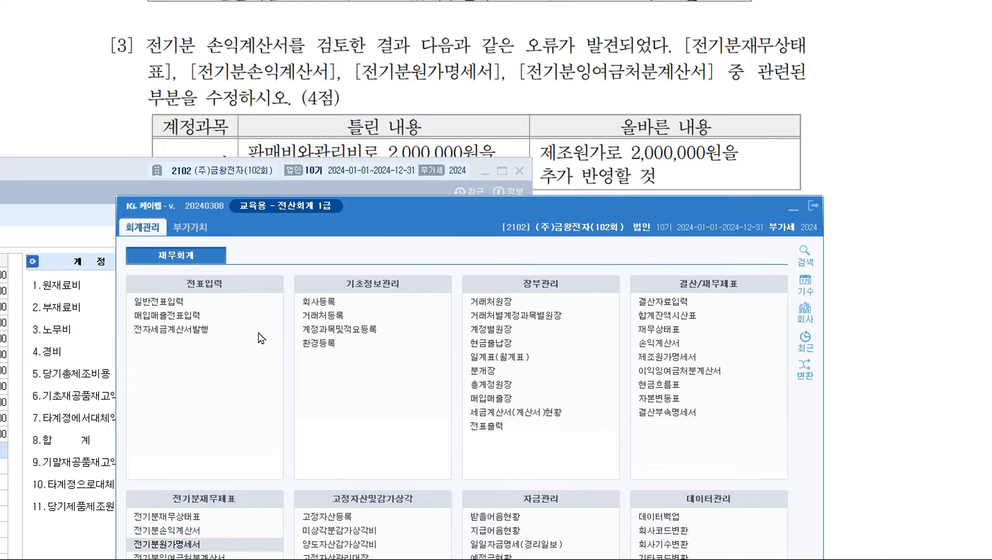
left_click_drag(402, 220, 665, 184)
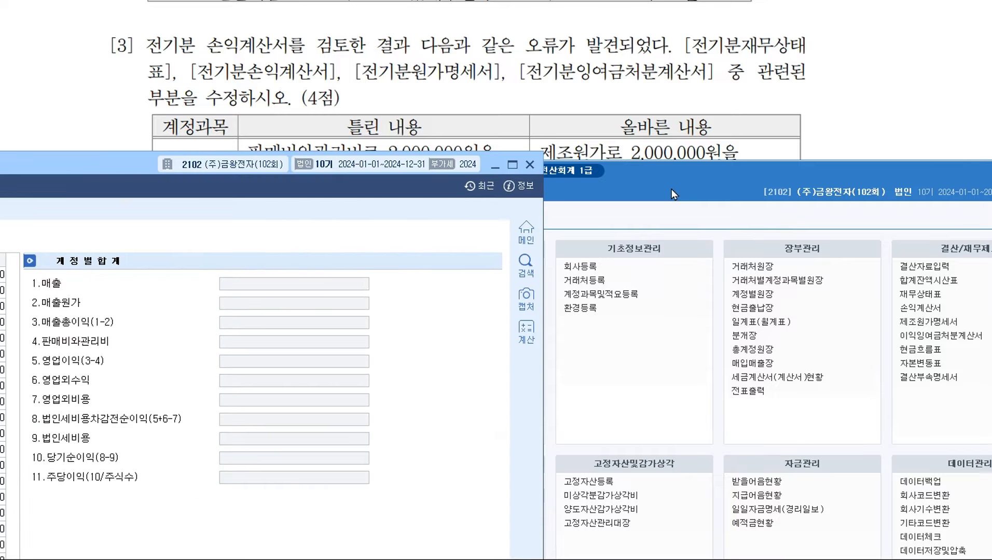
left_click_drag(132, 166, 737, 182)
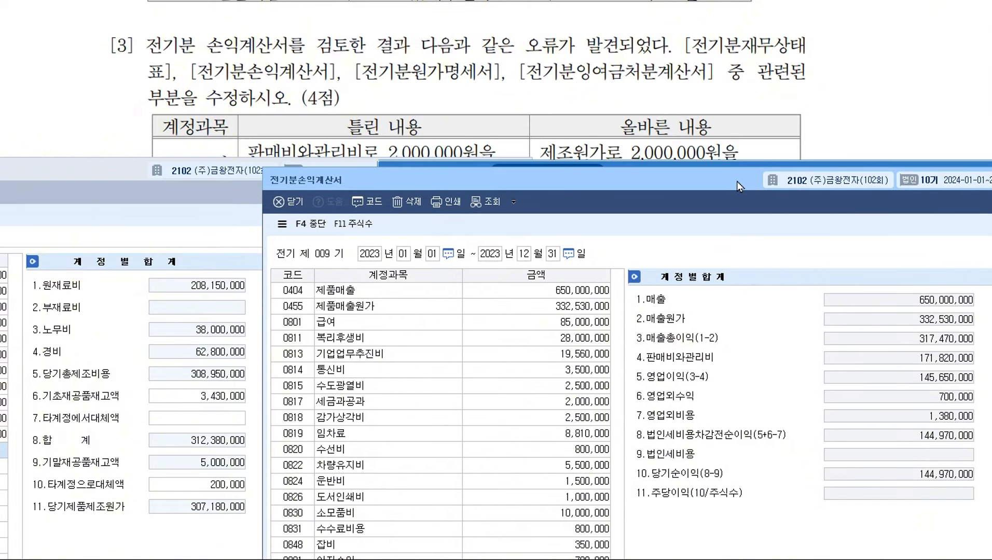
Step: In the 제품매출원가 details of 전기분손익계산서, set 당기제품제조원가 to 307,180,000 and confirm
left_click(533, 311)
key("Return")
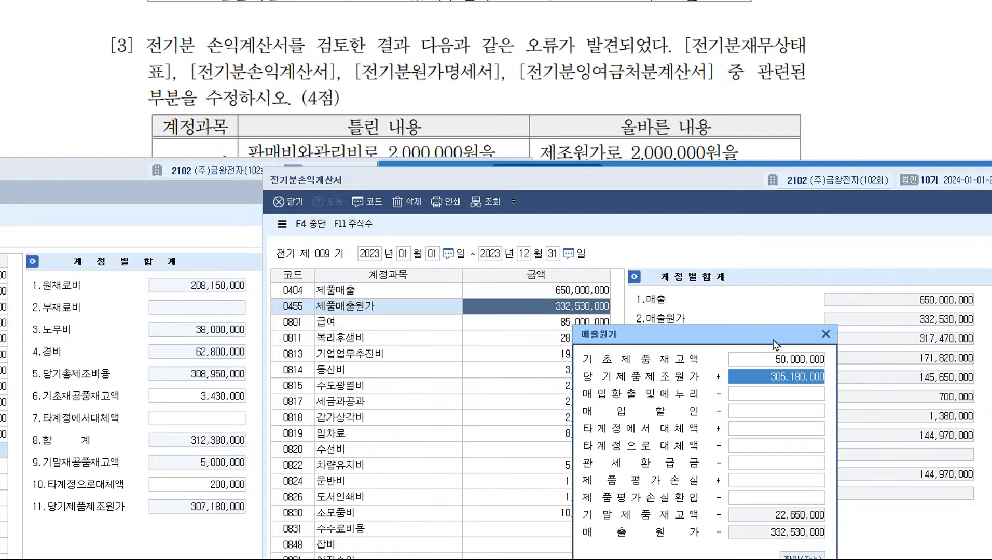
left_click_drag(777, 341, 579, 259)
type("3")
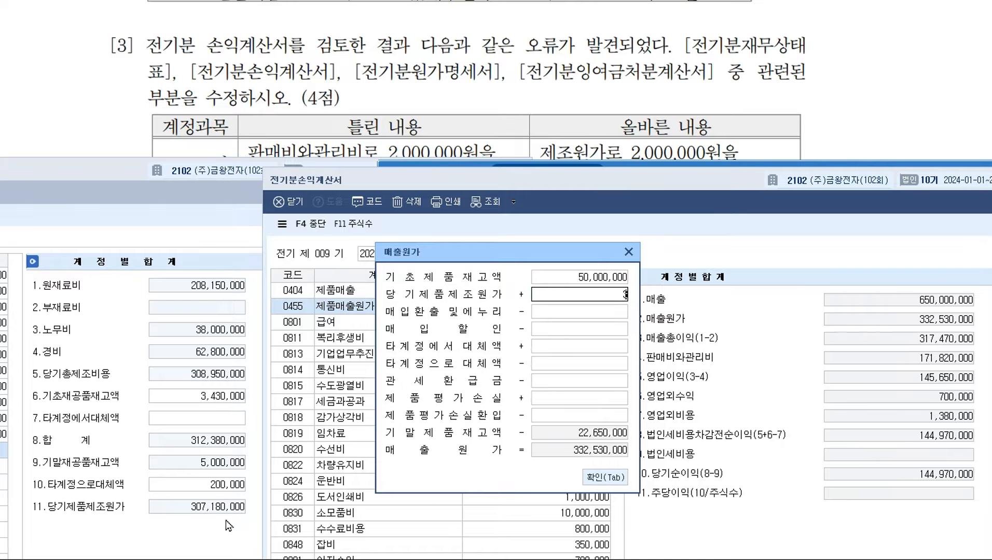
type("07,180,000")
key("Return")
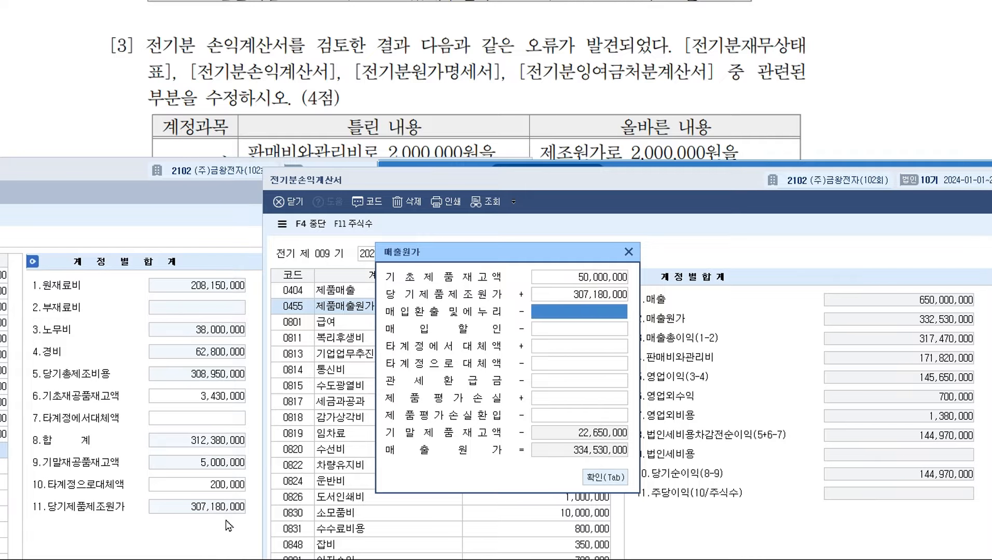
left_click(604, 477)
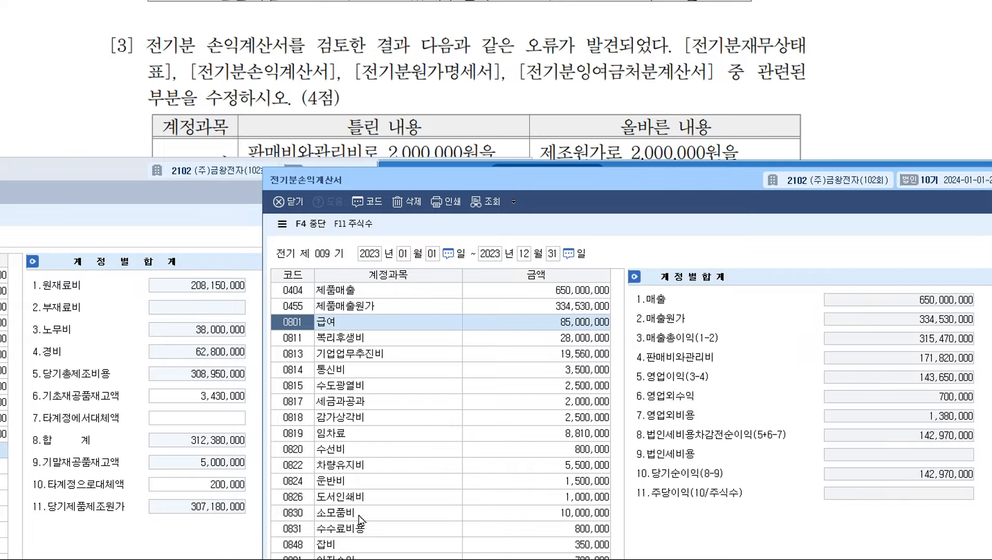
Step: Set the selling and administrative 소모품비 (0830) in 전기분손익계산서 to 8,000,000
left_click(561, 515)
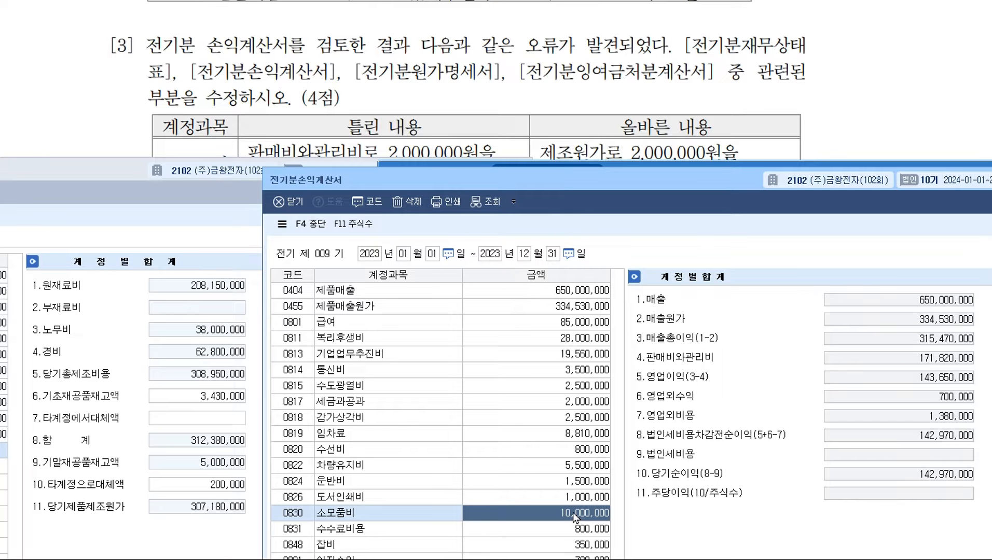
type("8")
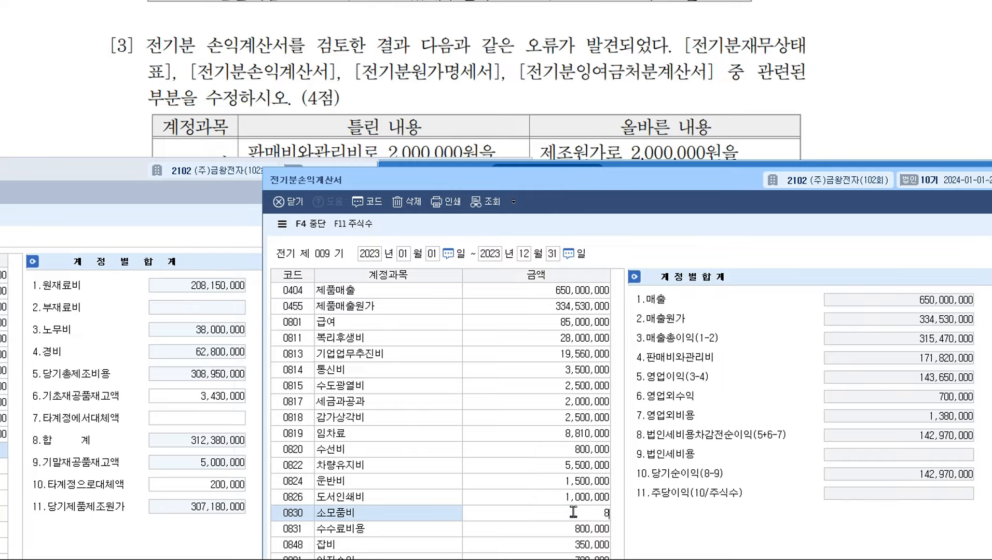
type(",000,000")
key("Return")
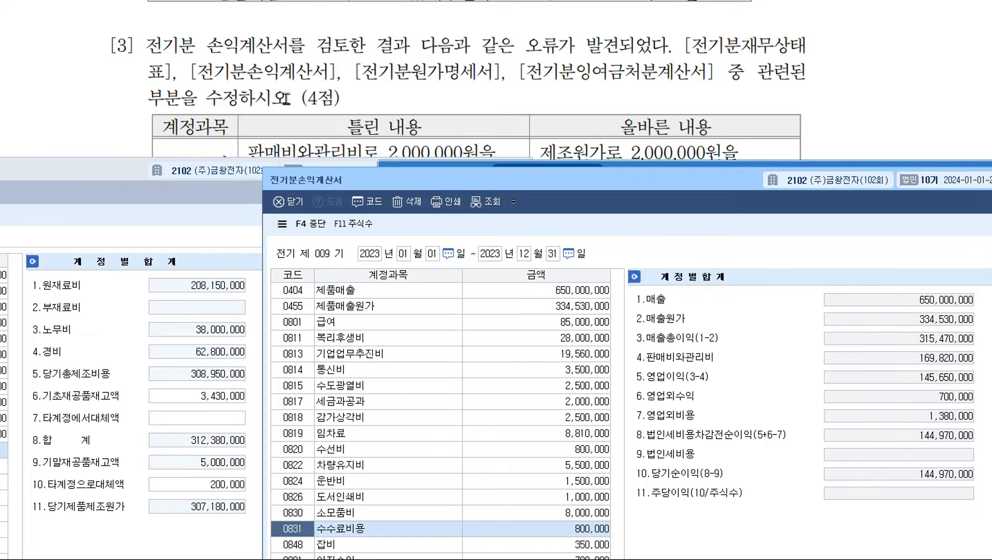
Step: Open 전기분잉여금처분계산서, check its 당기순이익 against the income statement, and close it
left_click(434, 170)
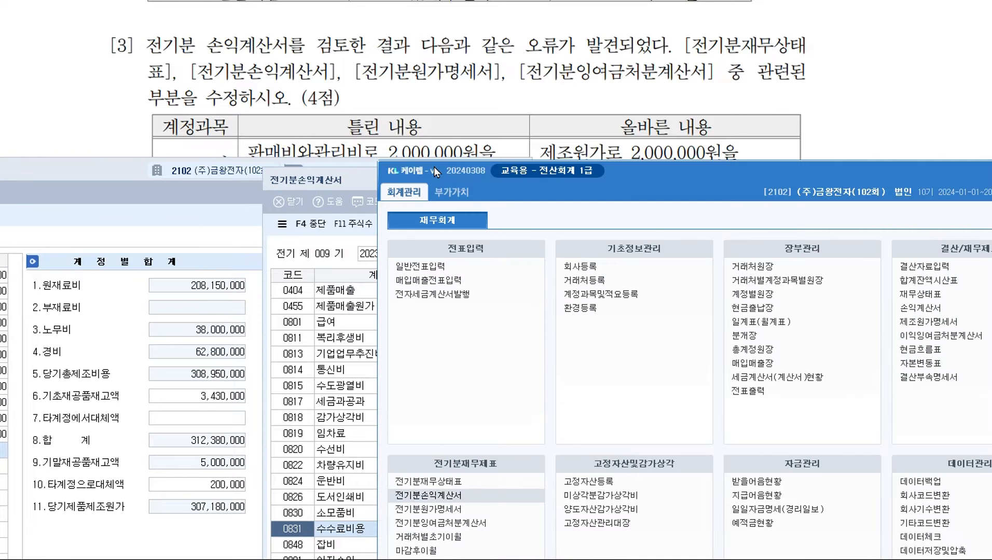
left_click(490, 525)
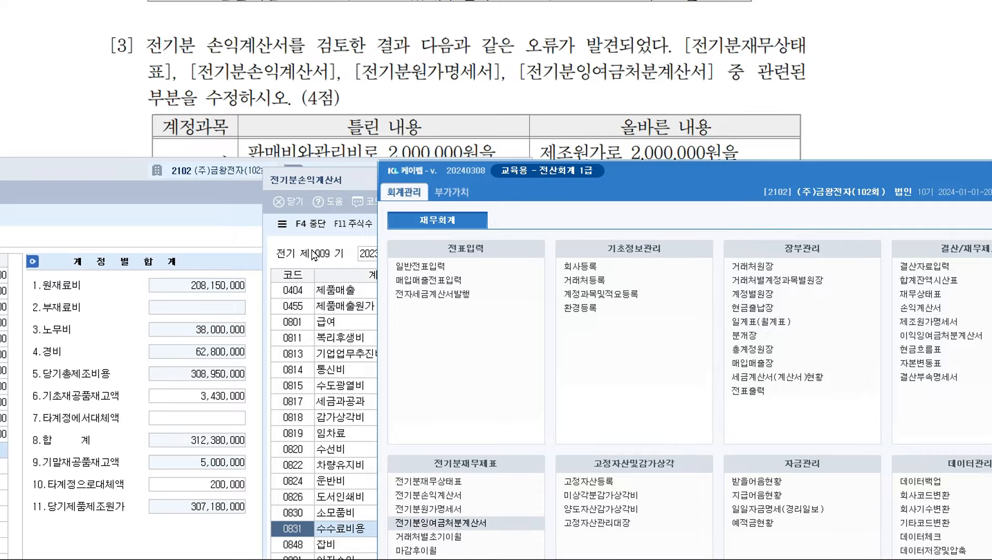
left_click(683, 401)
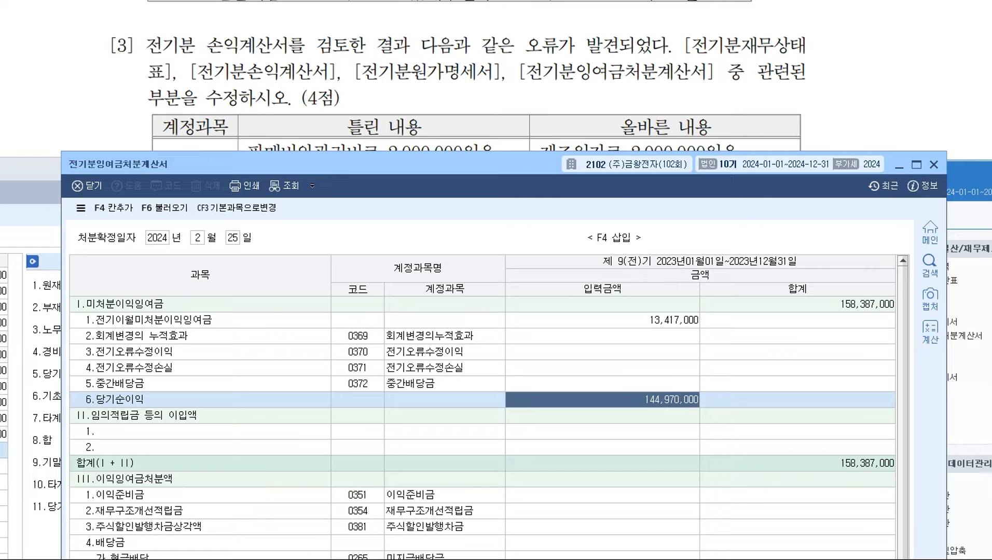
left_click(933, 165)
Step: Close the prior-period income and cost statements and place the main menu beneath the table of task [3]
left_click(365, 207)
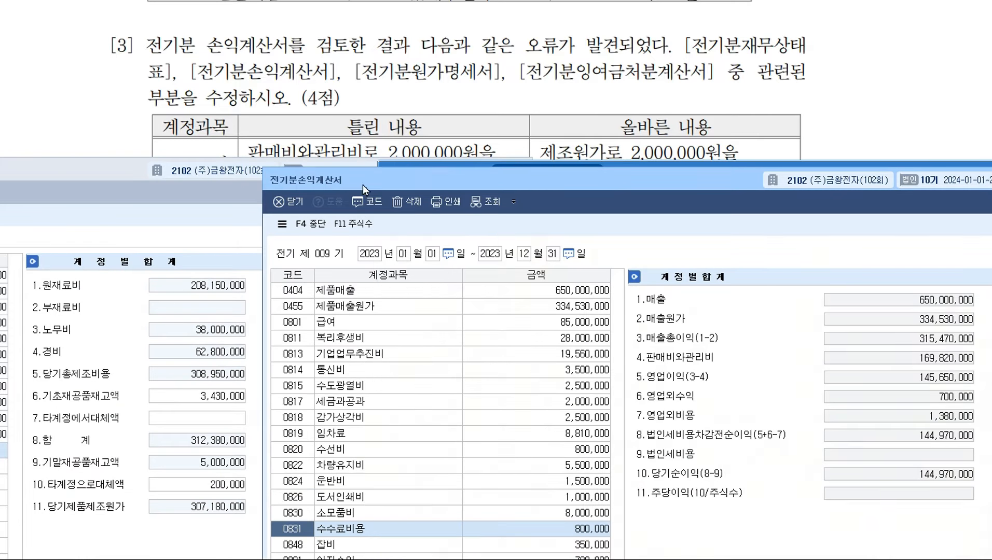
left_click_drag(731, 184, 483, 201)
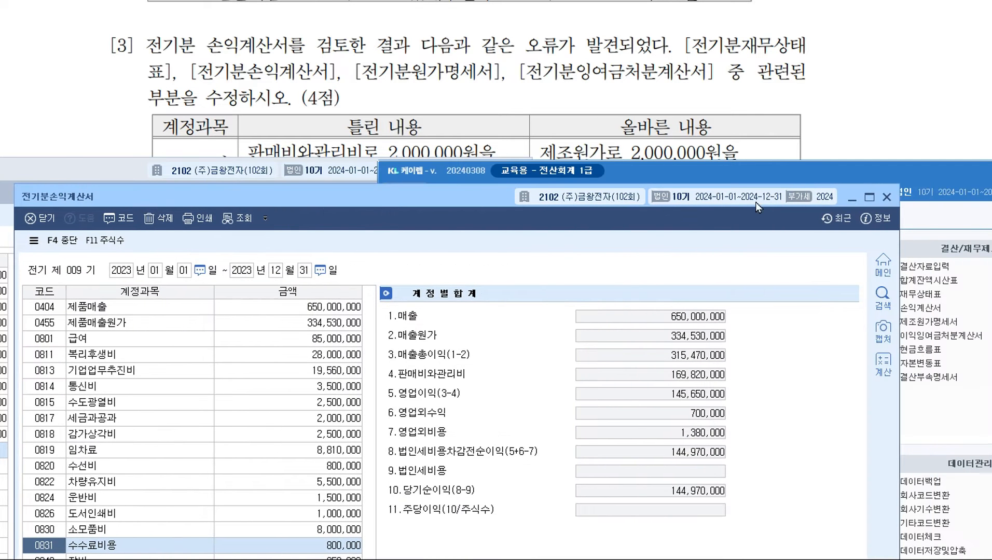
left_click(887, 198)
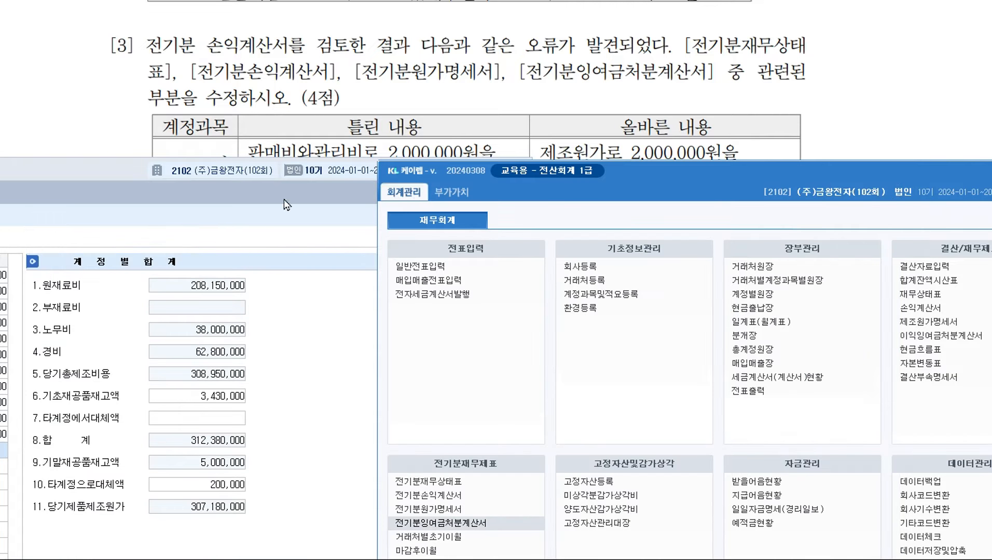
left_click(524, 174)
left_click_drag(658, 175, 427, 235)
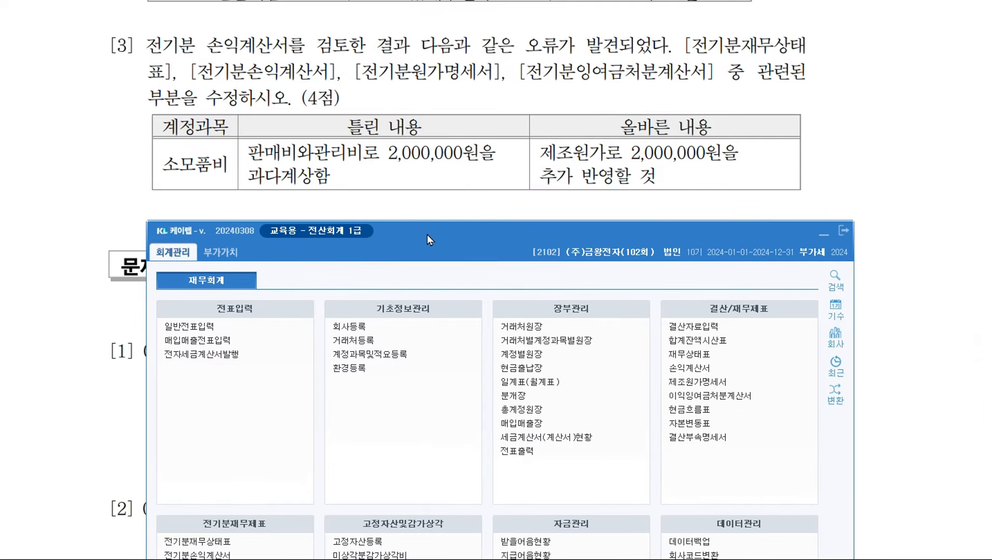
Step: Bring up the 07월 20일 journal task [1] and place 일반전표입력 directly beneath its table
scroll(467, 154, "up", 5)
scroll(464, 154, "down", 1)
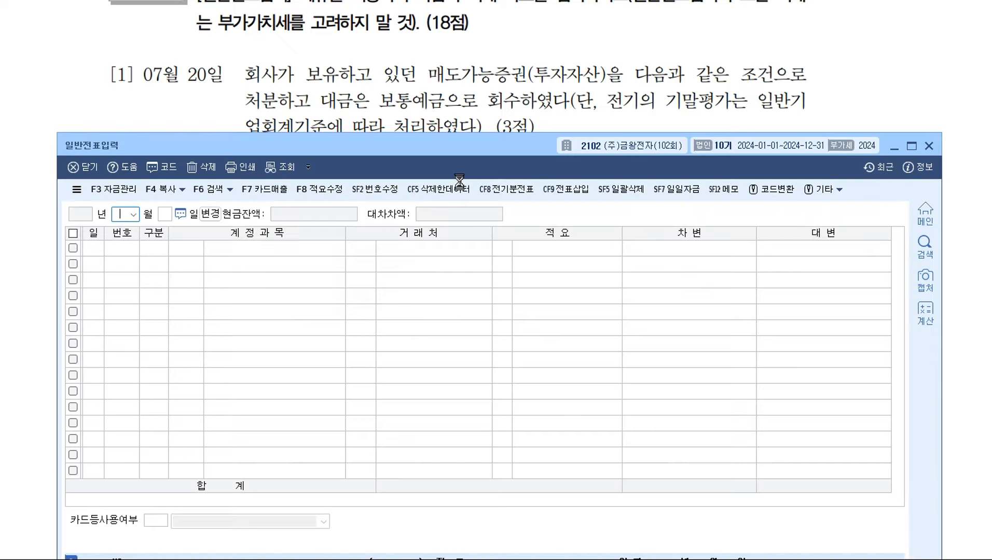
left_click_drag(471, 135, 471, 287)
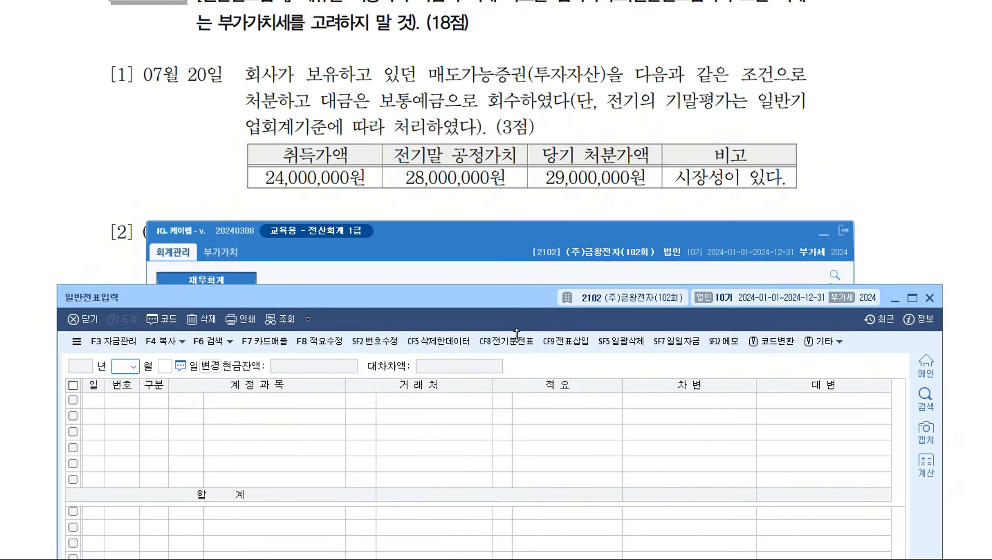
left_click_drag(541, 244, 991, 322)
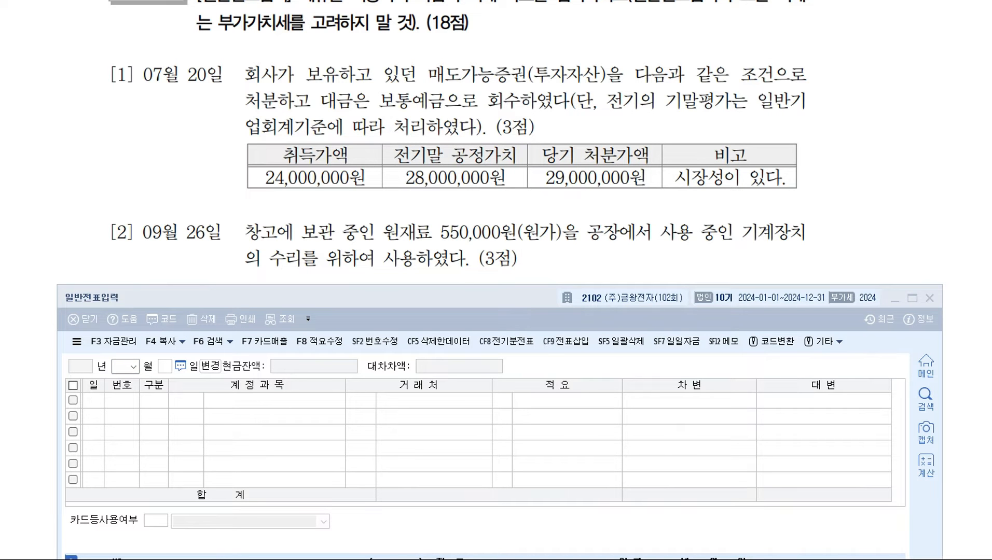
left_click_drag(515, 308, 502, 221)
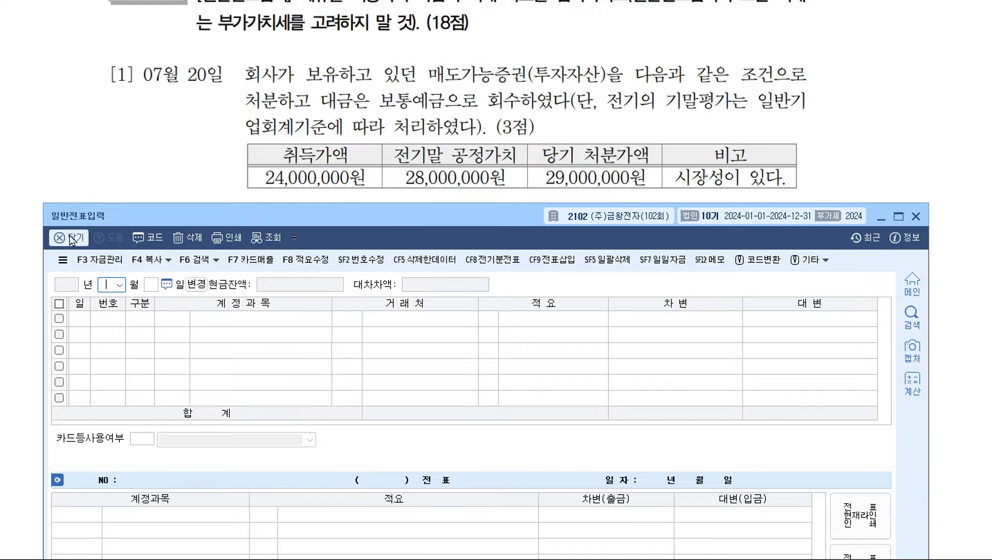
Step: Set the voucher date in 일반전표입력 to month 07, day 20
key("Return")
type("20")
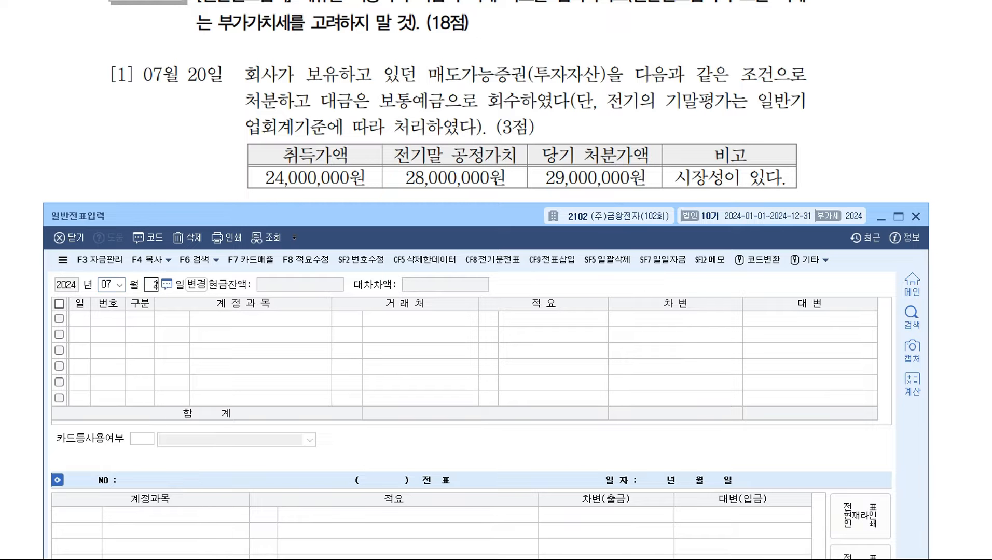
key("Return")
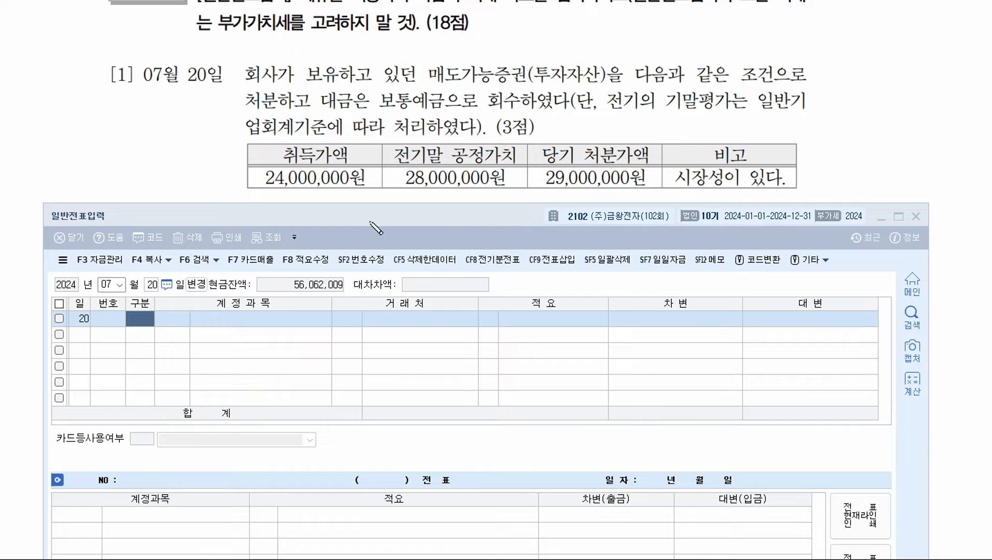
Step: Underline and link 취득가액 and 전기말 공정가치, and handwrite the valuation entry 매도 / 매도평가익 with "4---" on both sides
left_click_drag(250, 185, 517, 183)
mouse_move(355, 191)
left_mouse_down()
mouse_move(383, 202)
mouse_move(394, 194)
left_mouse_up()
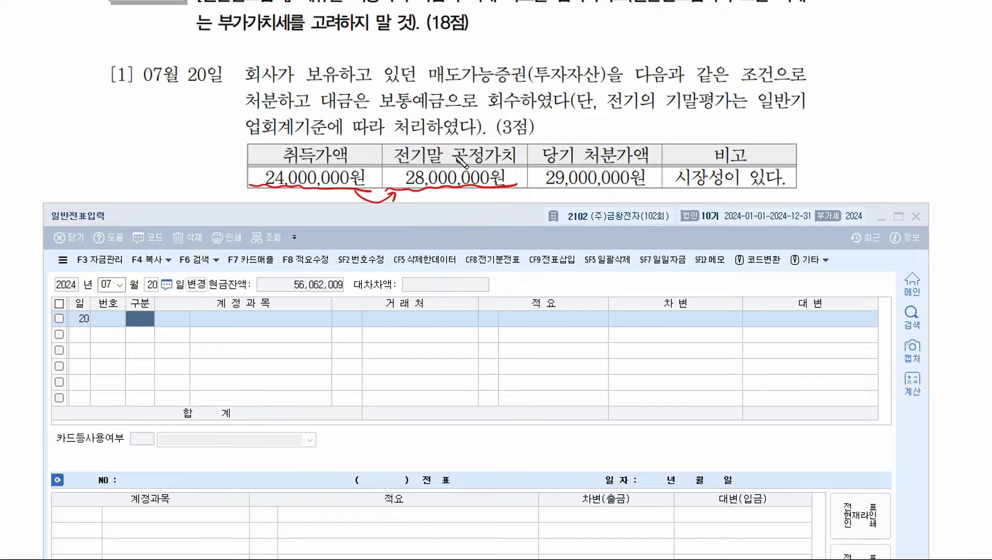
left_click_drag(714, 22, 711, 41)
left_click_drag(554, 36, 639, 34)
mouse_move(634, 23)
left_mouse_down()
mouse_move(633, 45)
mouse_move(683, 30)
mouse_move(822, 37)
left_mouse_up()
left_click(660, 38)
left_click_drag(843, 25, 856, 36)
left_click_drag(863, 29, 912, 27)
left_click(875, 37)
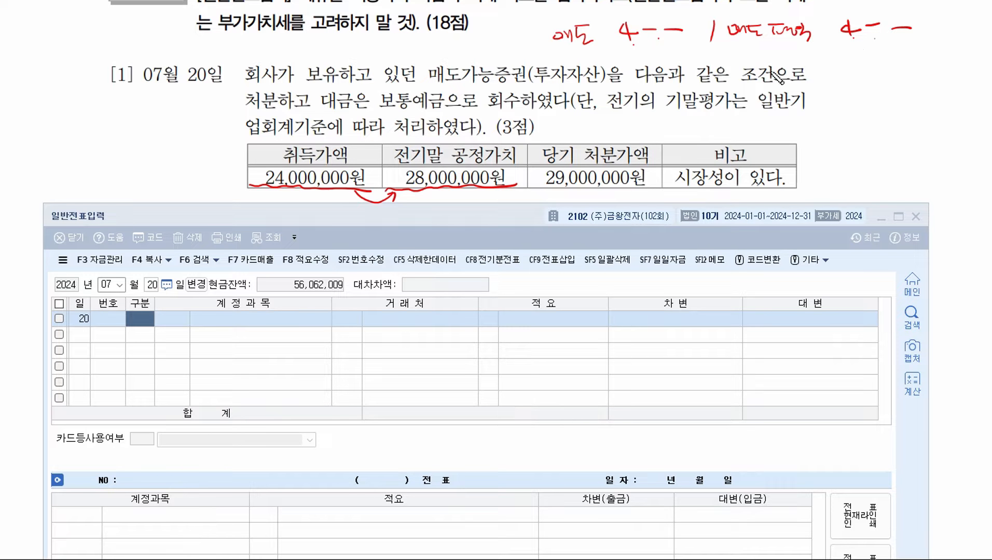
Step: Handwrite a parenthesized B/S note beneath 매도평가익 in the valuation entry
mouse_move(747, 46)
left_mouse_down()
mouse_move(746, 62)
mouse_move(768, 61)
left_mouse_up()
mouse_move(776, 52)
left_mouse_down()
mouse_move(772, 62)
mouse_move(787, 59)
left_mouse_up()
left_click_drag(794, 53, 827, 54)
left_click_drag(832, 50, 833, 64)
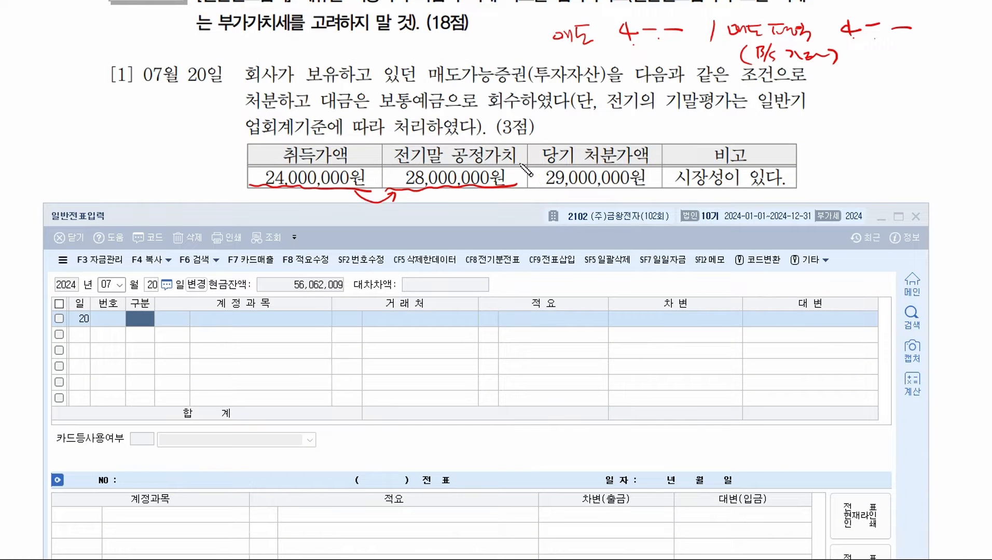
Step: Draw an arrow from 전기말 공정가치 to 당기 처분가액, and underline 29,000,000원 and 시장성이 in the table
left_click_drag(492, 152, 564, 147)
left_click_drag(554, 137, 570, 136)
mouse_move(538, 187)
left_mouse_down()
mouse_move(663, 180)
mouse_move(738, 188)
left_mouse_up()
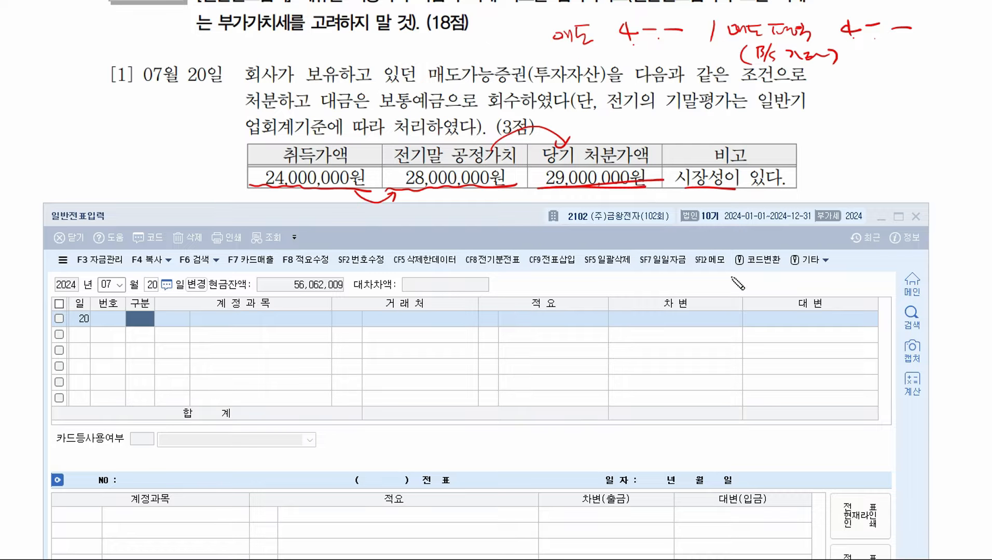
Step: Handwrite the disposal entry's first line, 보통예금 29,000,000 / 매도 28,000,000, and circle the prior year-end fair value in the table
left_click_drag(722, 415, 712, 473)
mouse_move(498, 433)
left_mouse_down()
mouse_move(504, 446)
mouse_move(545, 436)
mouse_move(549, 448)
mouse_move(614, 445)
mouse_move(619, 434)
mouse_move(786, 436)
left_mouse_up()
left_click(651, 440)
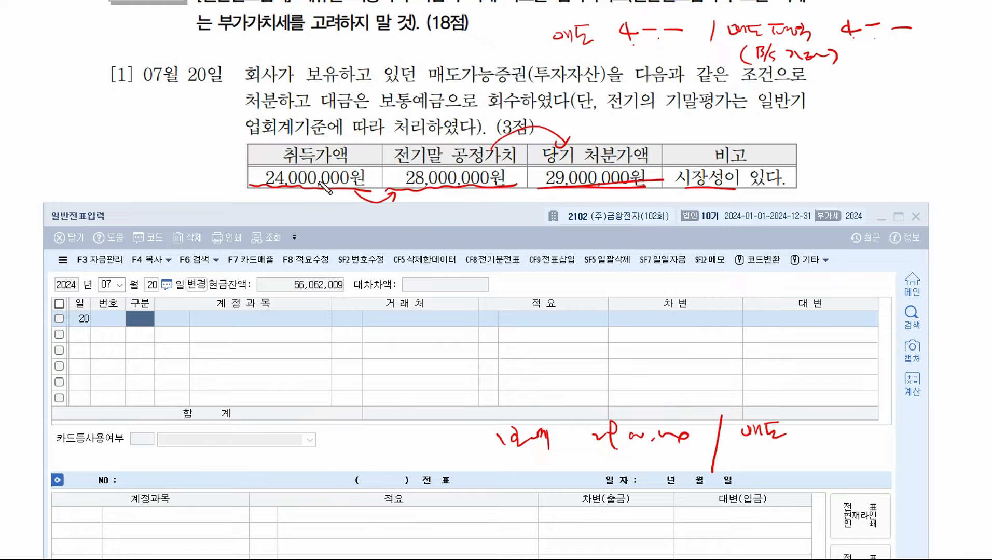
left_click_drag(509, 185, 506, 151)
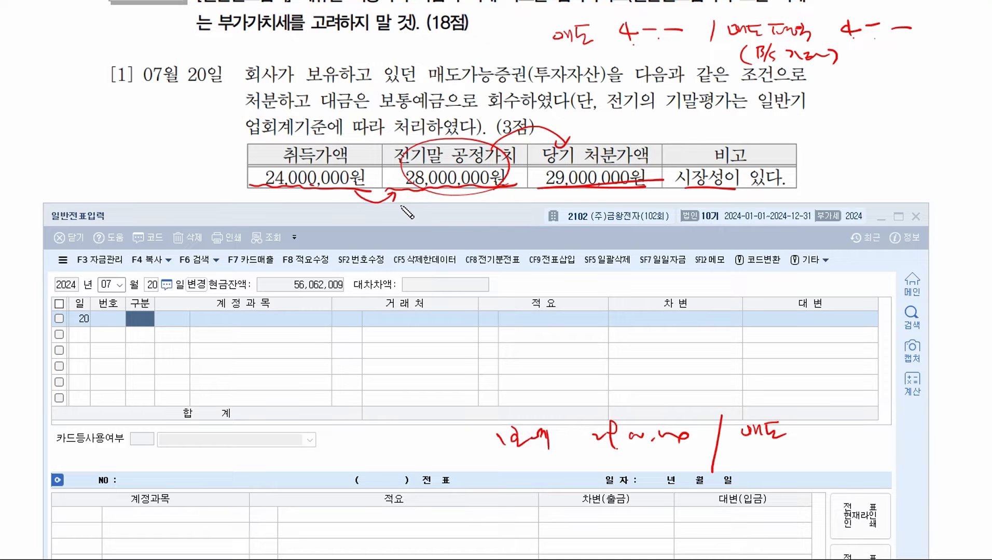
left_click_drag(809, 430, 899, 429)
left_click(826, 437)
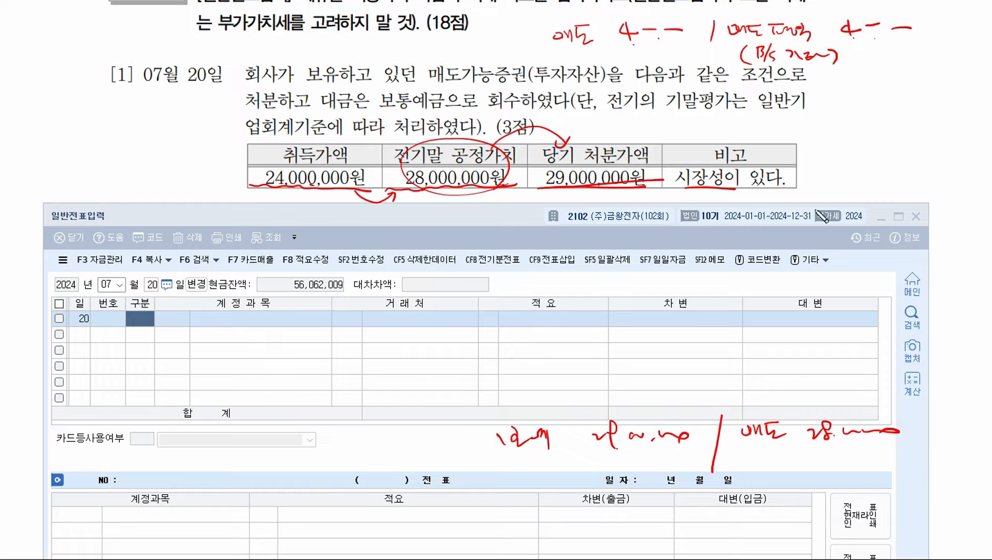
Step: Circle the earlier 매도평가익 note and complete the disposal entry with debit 매도평가익 4--- and credit 매도처분익 5,000,000
left_click_drag(887, 52, 909, 74)
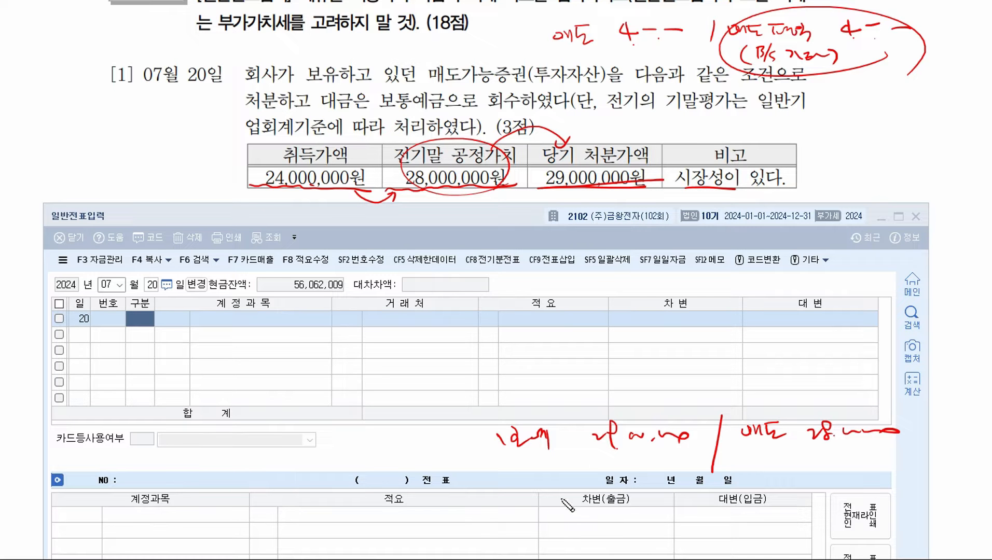
mouse_move(490, 469)
left_mouse_down()
mouse_move(526, 475)
mouse_move(574, 460)
mouse_move(630, 474)
mouse_move(692, 462)
left_mouse_up()
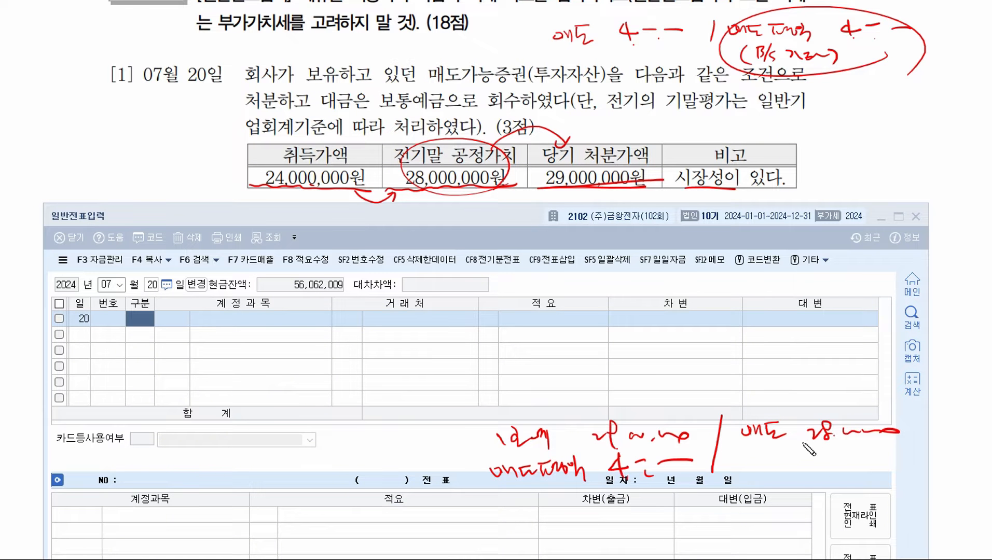
mouse_move(734, 457)
left_mouse_down()
mouse_move(781, 464)
mouse_move(808, 454)
mouse_move(812, 482)
mouse_move(824, 457)
mouse_move(836, 467)
mouse_move(888, 458)
left_mouse_up()
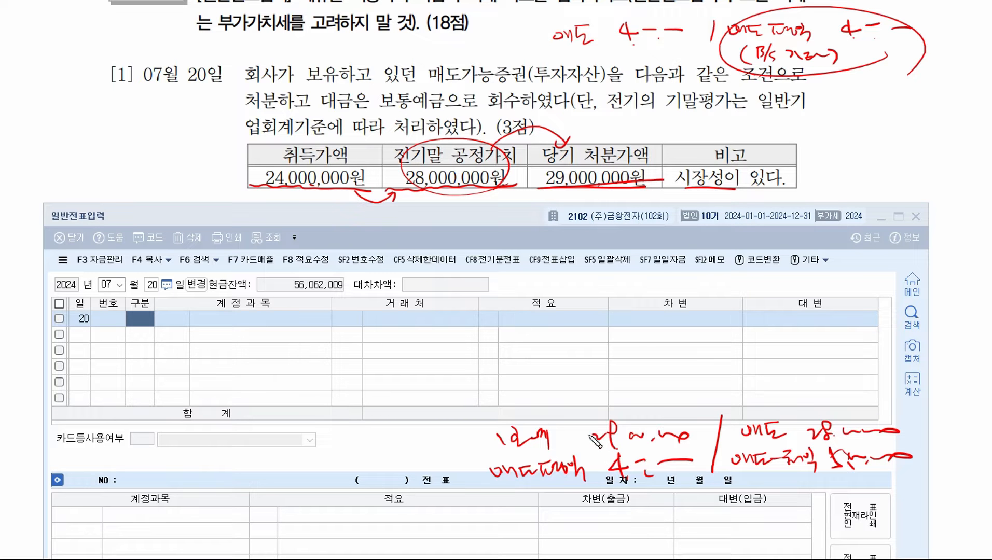
Step: Highlight 매도평가익 in both handwritten entries, the B/S note, and the 매도처분익 5,000,000 line in orange
mouse_move(528, 464)
left_mouse_down()
mouse_move(489, 469)
mouse_move(584, 468)
left_mouse_up()
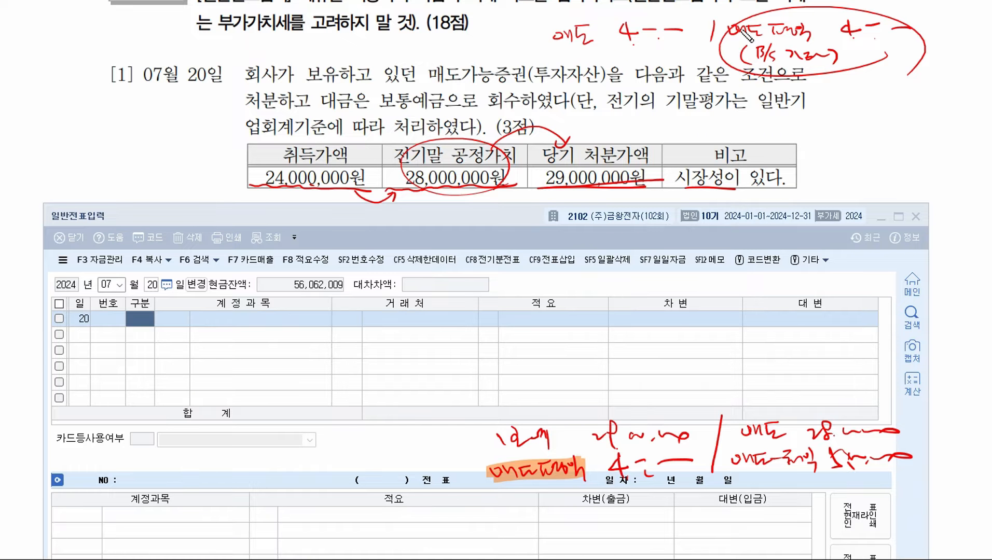
left_click_drag(727, 30, 893, 21)
left_click_drag(743, 56, 837, 52)
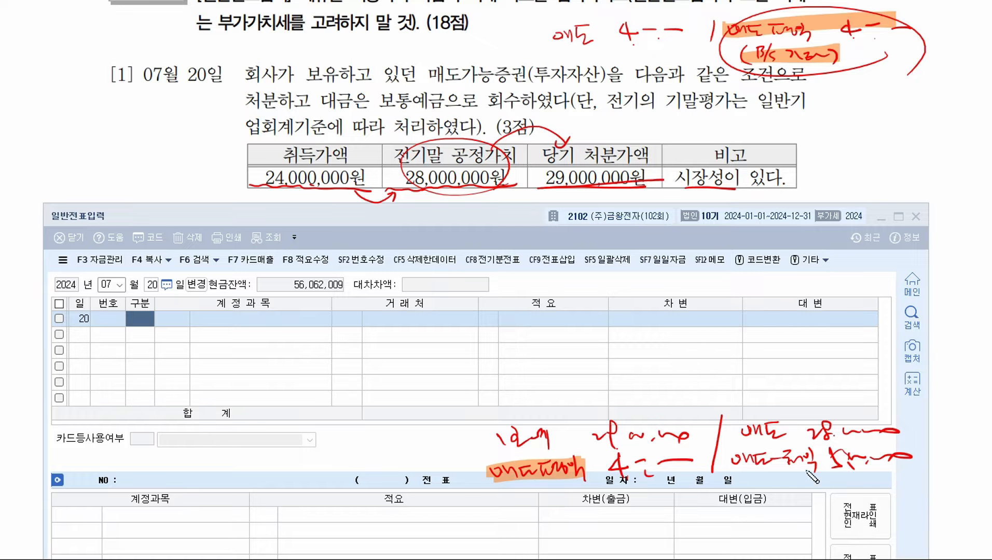
left_click_drag(722, 464, 830, 478)
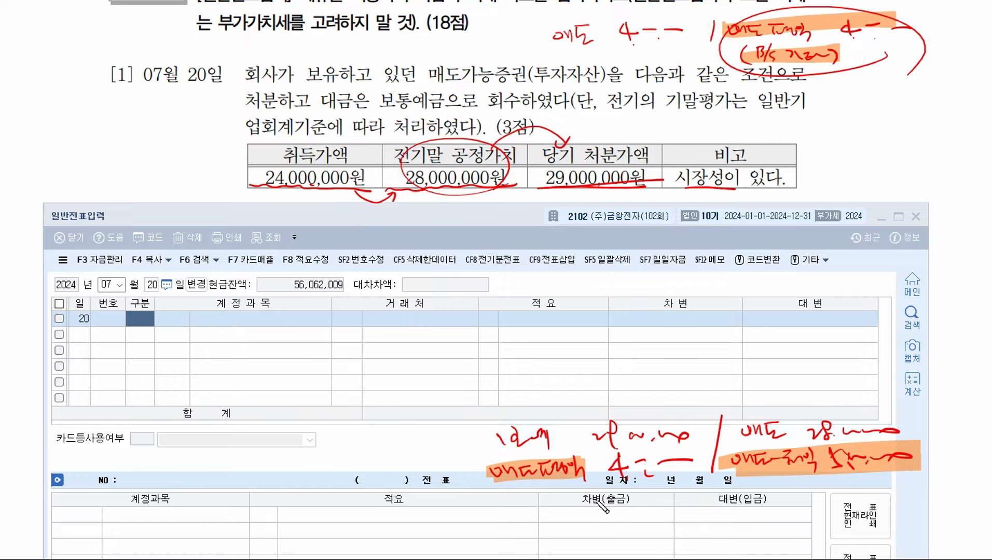
Step: Highlight 24,000,000원 and 29,000,000원, connect them with an orange arc, and mark 취득가액 with an arrow
left_click_drag(252, 179, 365, 177)
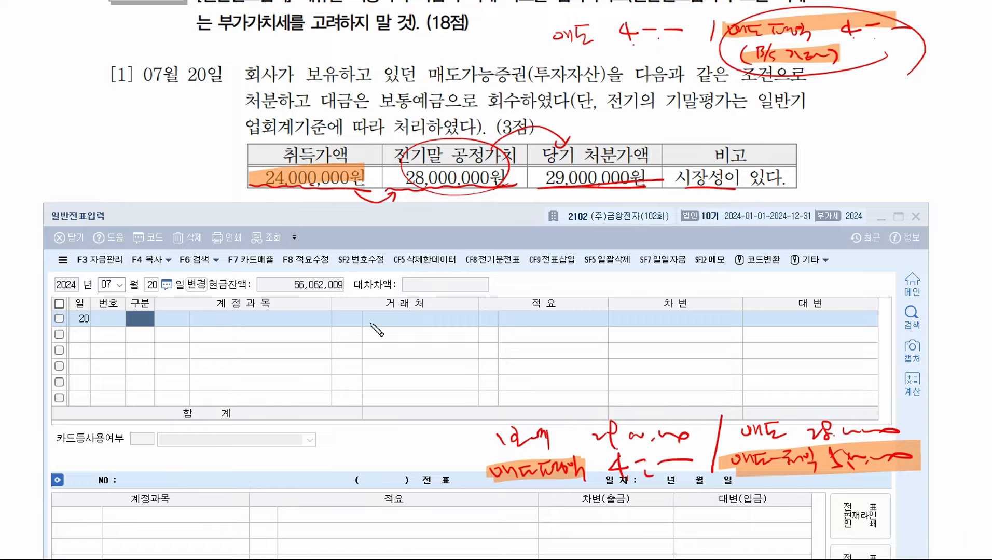
left_click_drag(534, 177, 658, 176)
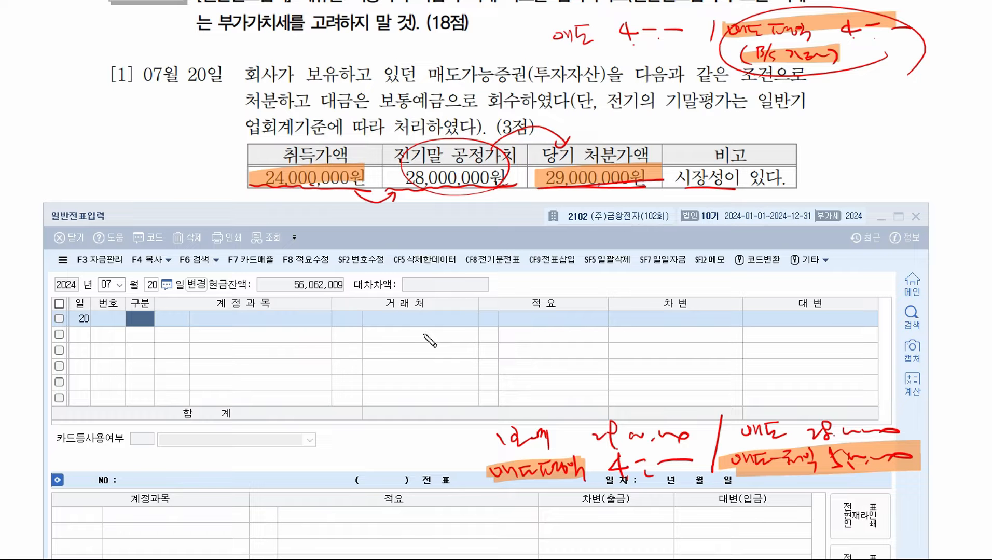
left_click_drag(331, 172, 629, 177)
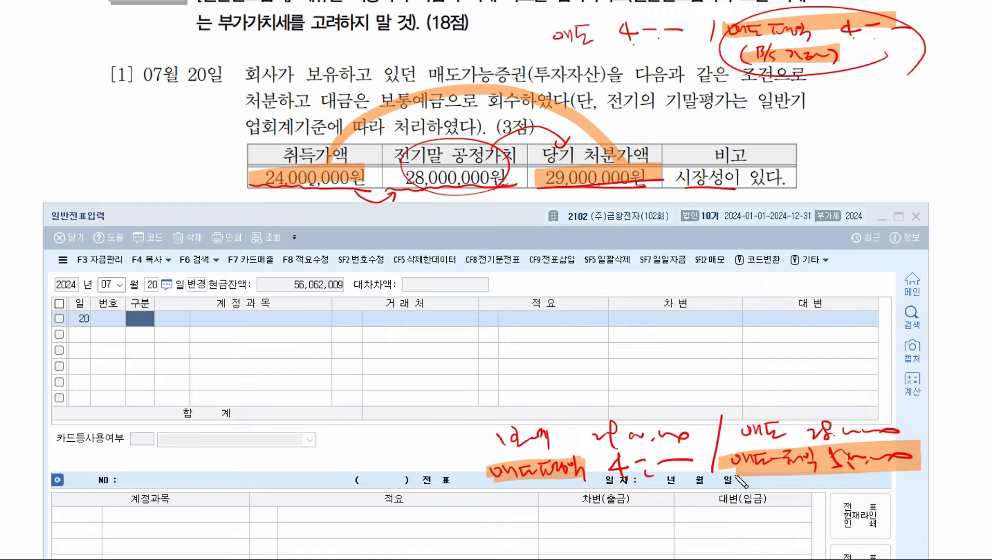
left_click_drag(230, 148, 267, 144)
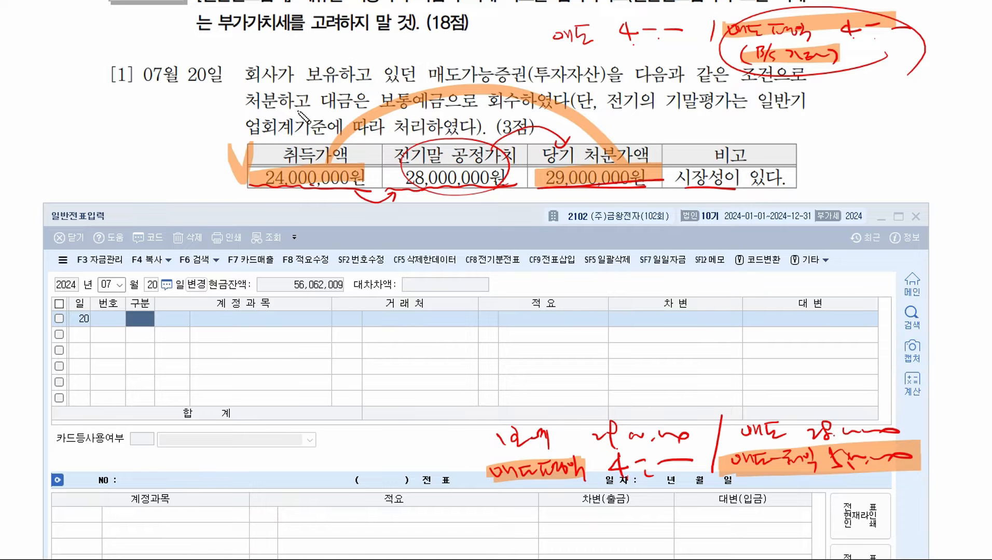
Step: Highlight 28,000,000원, link the acquisition cost to it in orange, and re-highlight the B/S note and 매도평가익 above
left_click_drag(398, 177, 510, 178)
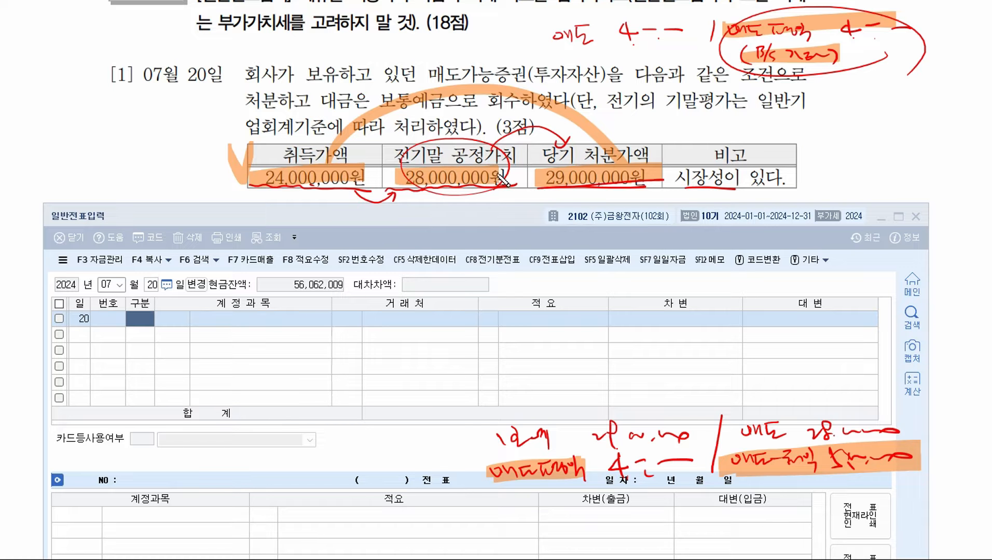
mouse_move(347, 189)
left_mouse_down()
mouse_move(393, 195)
mouse_move(380, 199)
left_mouse_up()
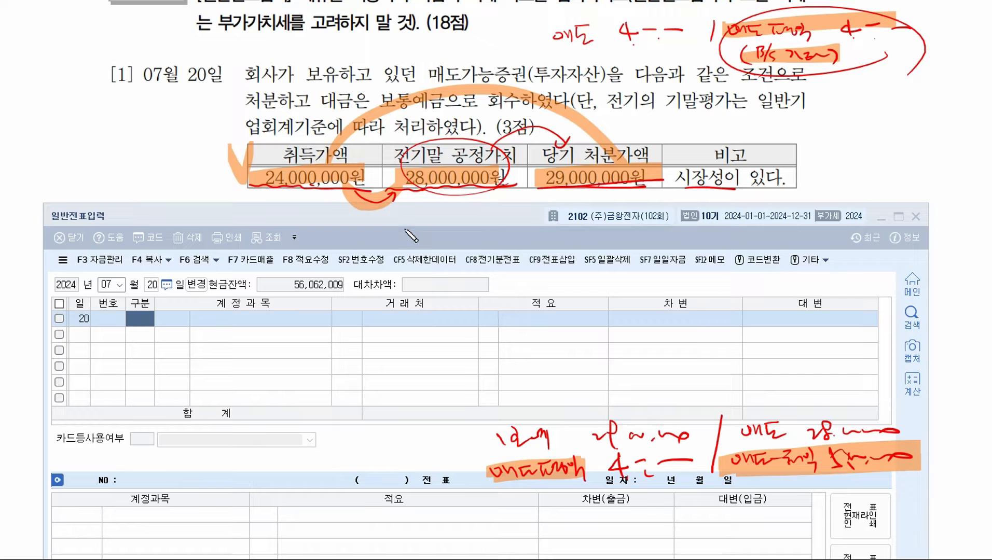
left_click_drag(745, 50, 851, 49)
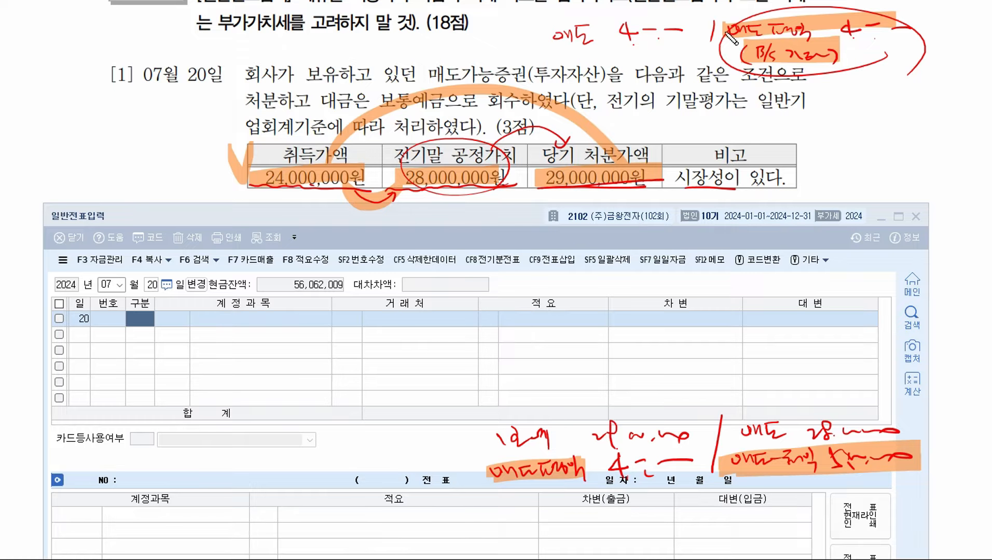
left_click_drag(727, 34, 888, 34)
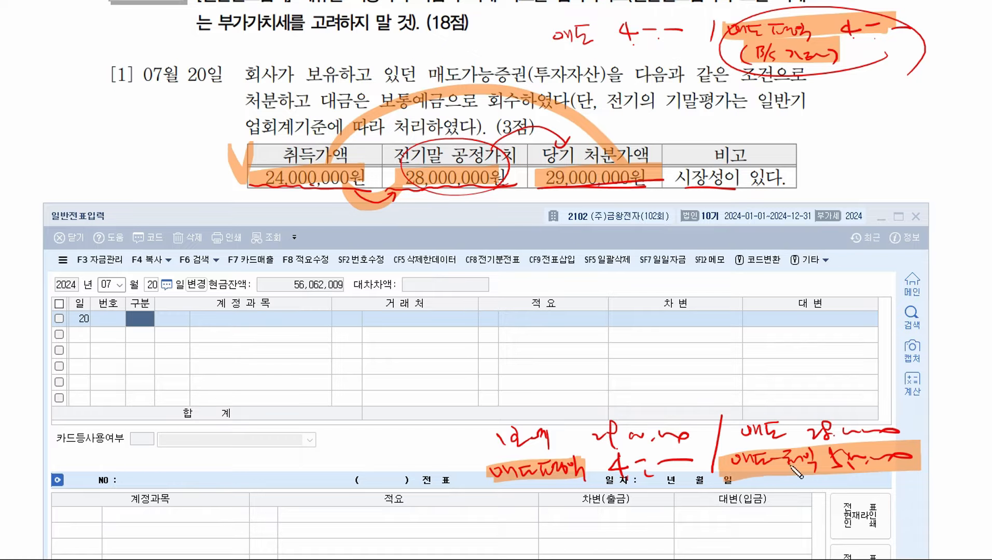
Step: Draw orange arrows pointing at 취득가액 and 당기 처분가액, and one beneath the 매도처분익 line
left_click_drag(312, 120, 288, 159)
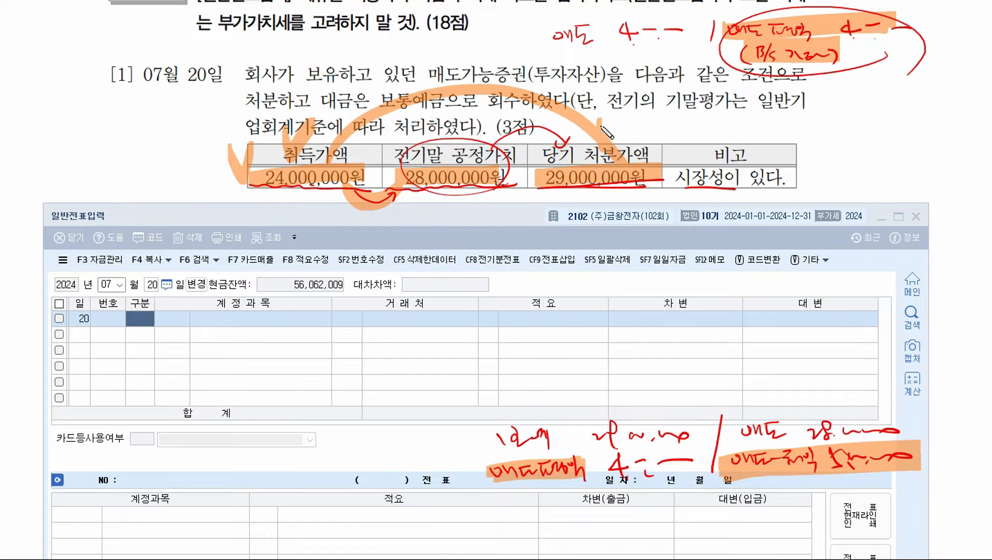
left_click_drag(603, 126, 628, 115)
mouse_move(807, 479)
left_mouse_down()
mouse_move(803, 506)
mouse_move(818, 480)
left_mouse_up()
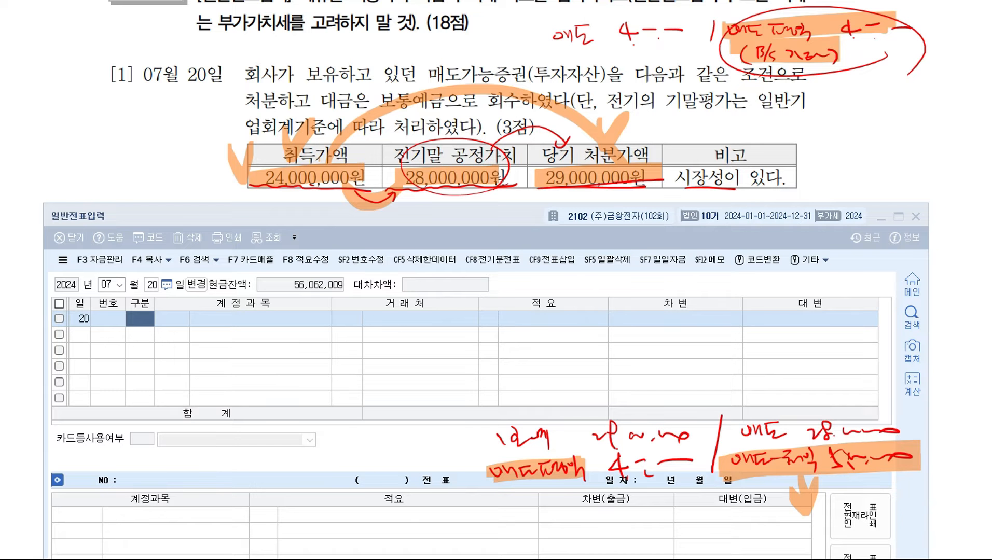
Step: Open 합계잔액시산표 for December 31, 2024 and place it directly beneath the task [1] table
left_click_drag(990, 321, 456, 265)
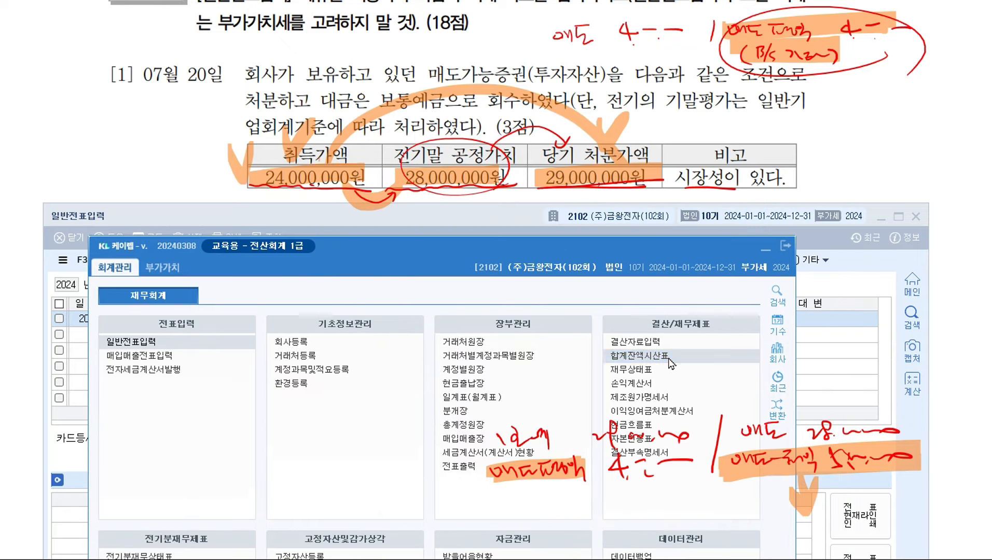
left_click(765, 249)
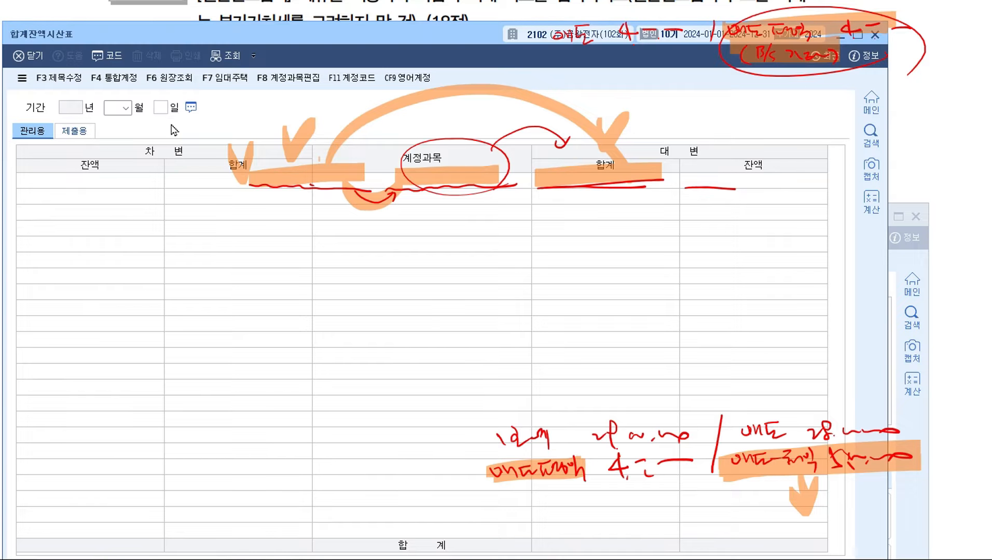
type("12")
key("Return")
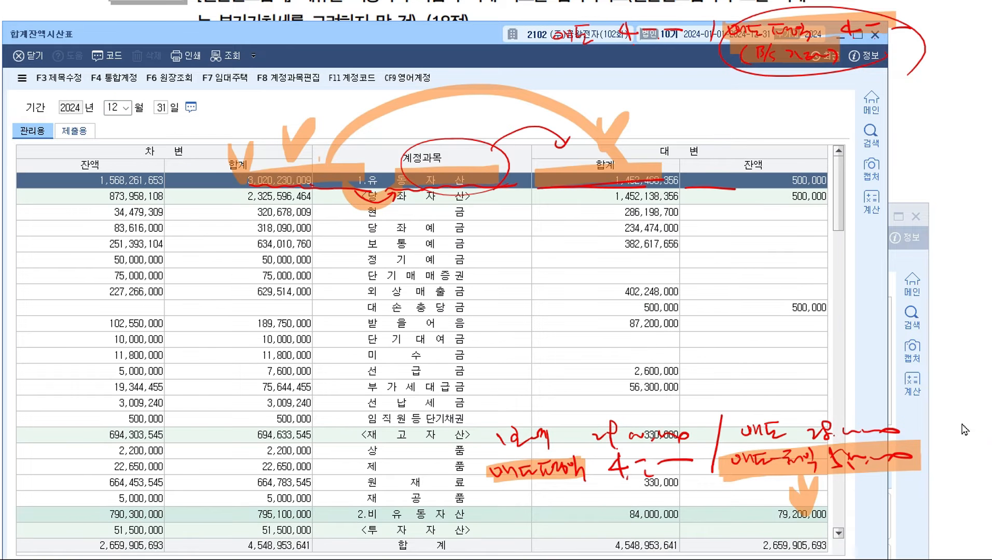
mouse_move(379, 38)
left_mouse_down()
mouse_move(419, 187)
mouse_move(420, 235)
left_mouse_up()
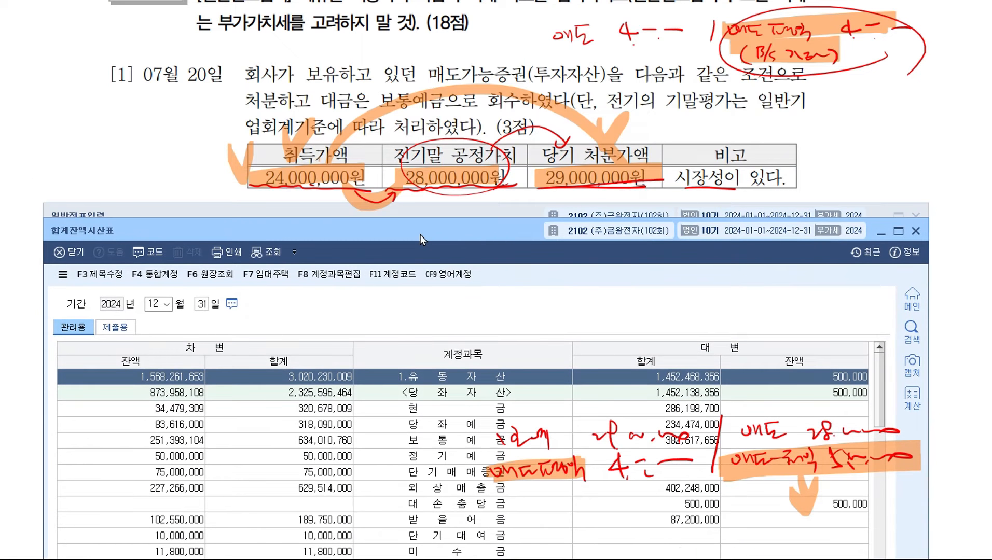
Step: Examine the 매도가능증권 ledger from the trial balance, checking its carried-forward amount and the 12-07 주식매입 entry, and close it
scroll(503, 371, "down", 10)
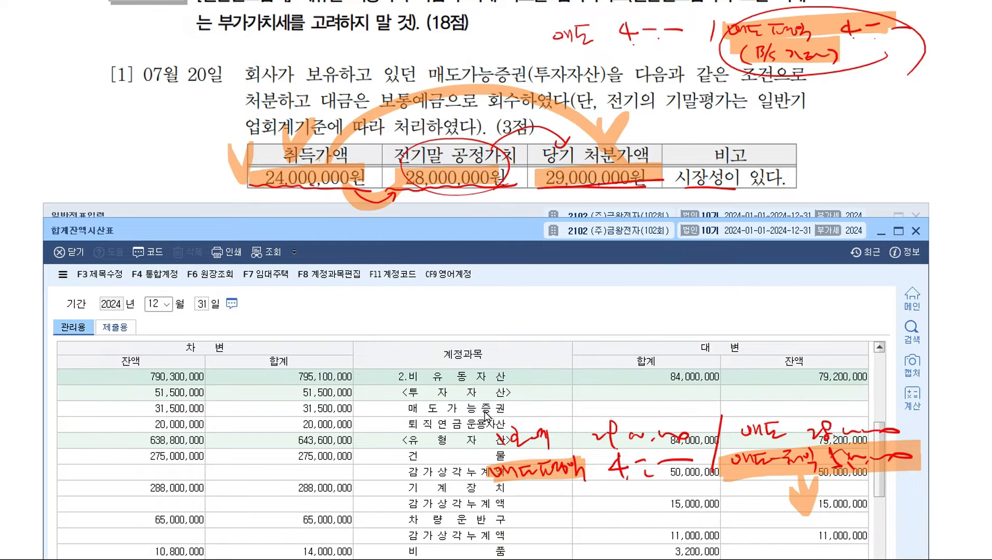
left_click(483, 412)
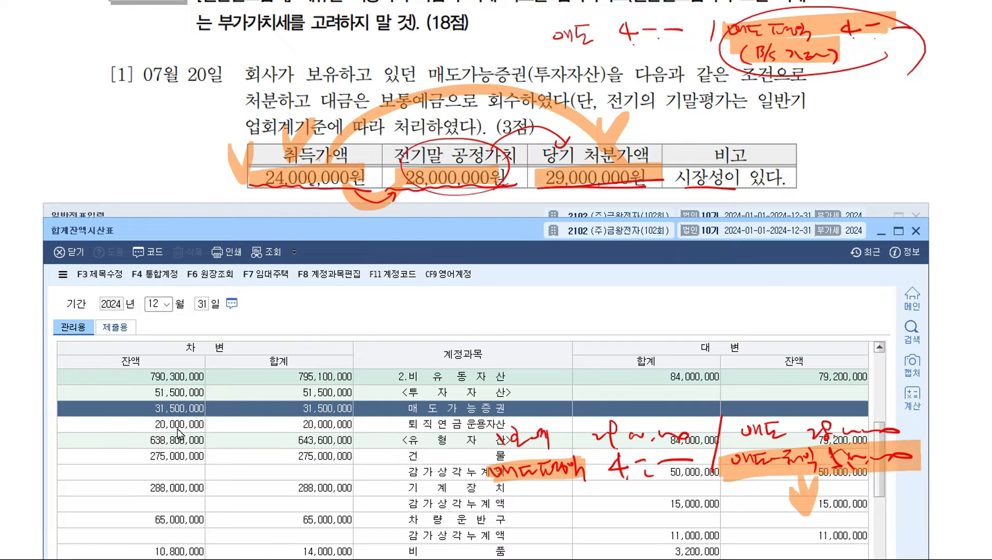
key("F6")
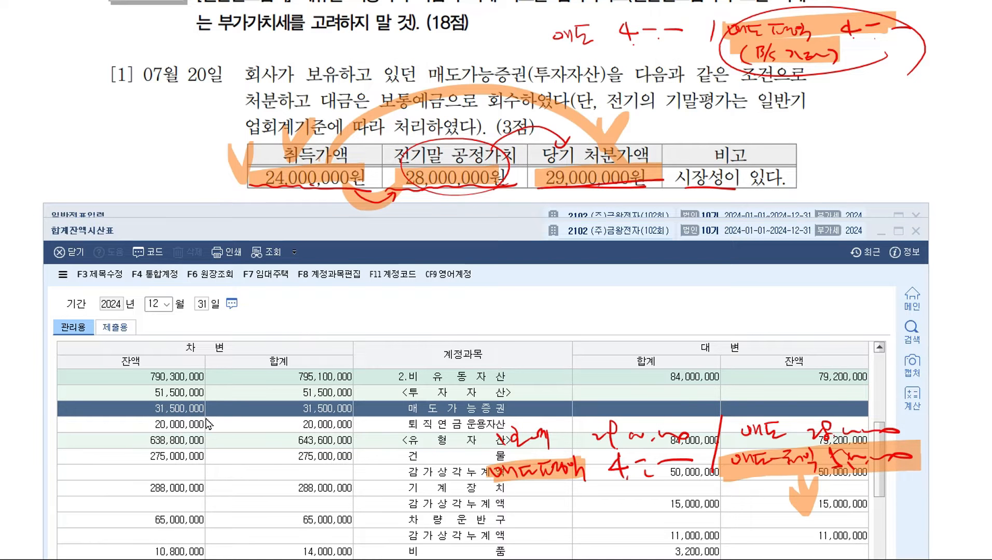
left_click(269, 311)
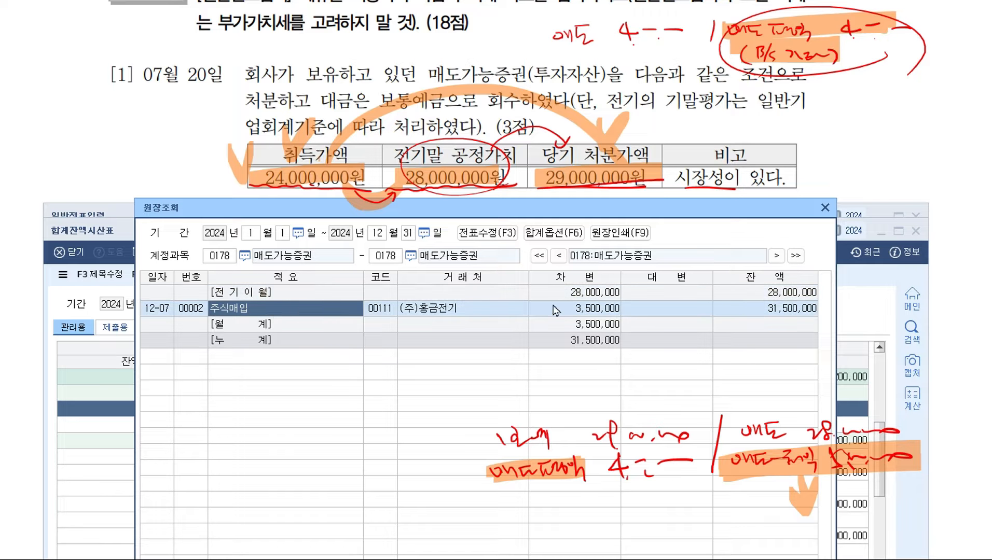
left_click(580, 311)
left_click(601, 294)
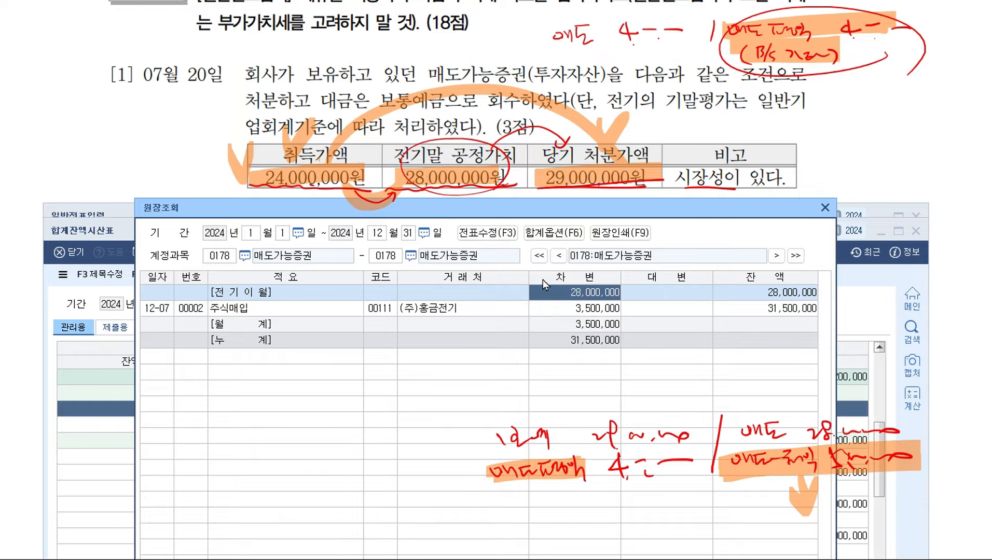
left_click(167, 313)
left_click(603, 312)
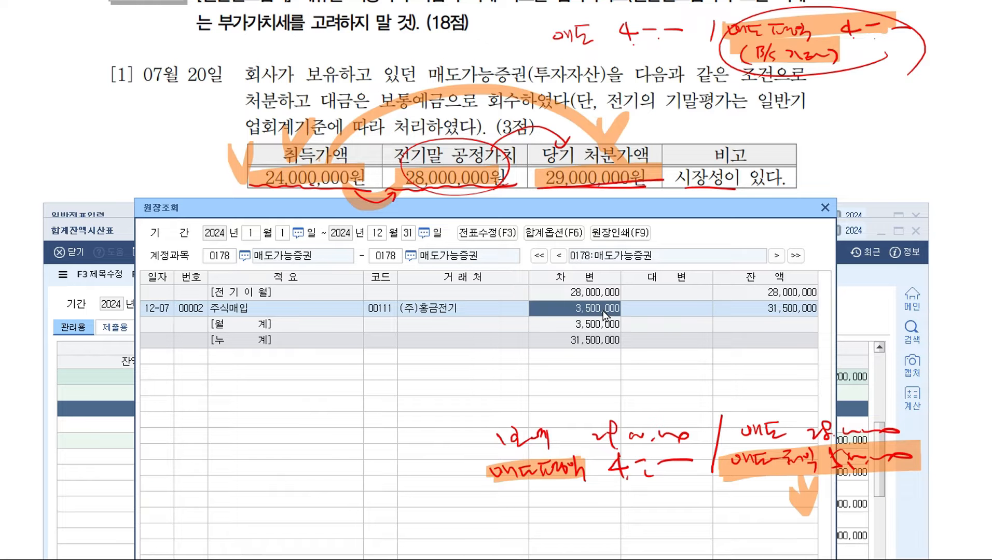
left_click(824, 208)
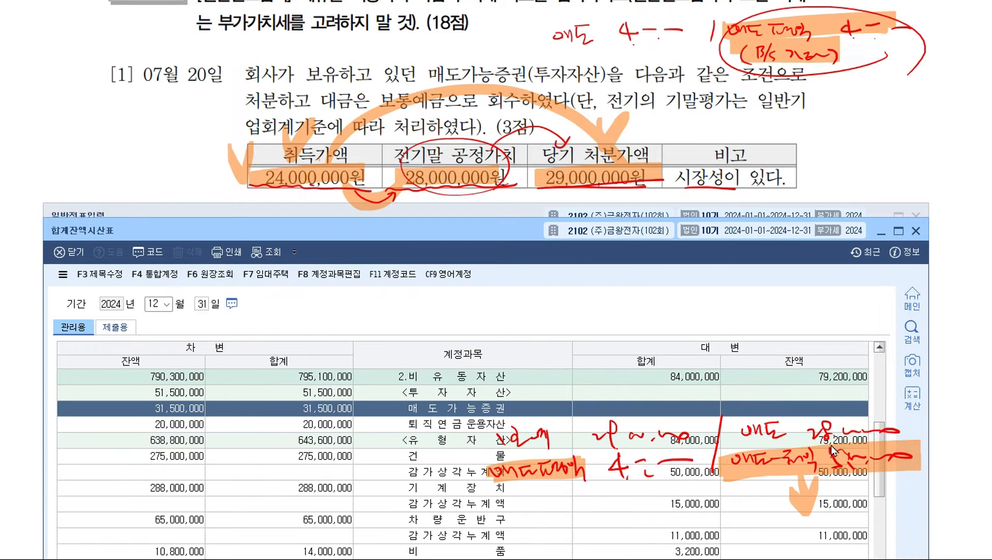
Step: Find 매도가능증권평가이익 under 기타포괄손익누계액 in the trial balance and examine its credit balance
scroll(399, 420, "down", 15)
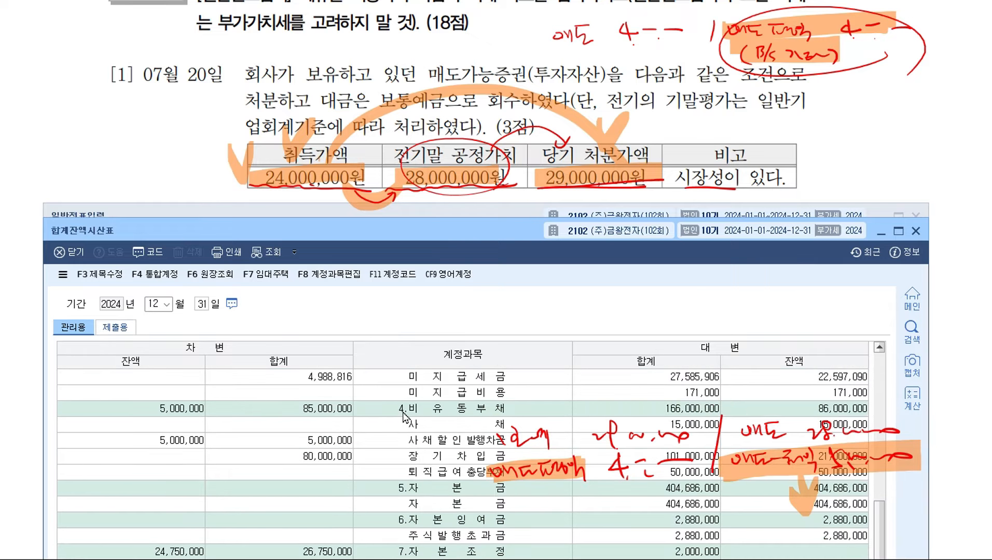
scroll(451, 501, "down", 1)
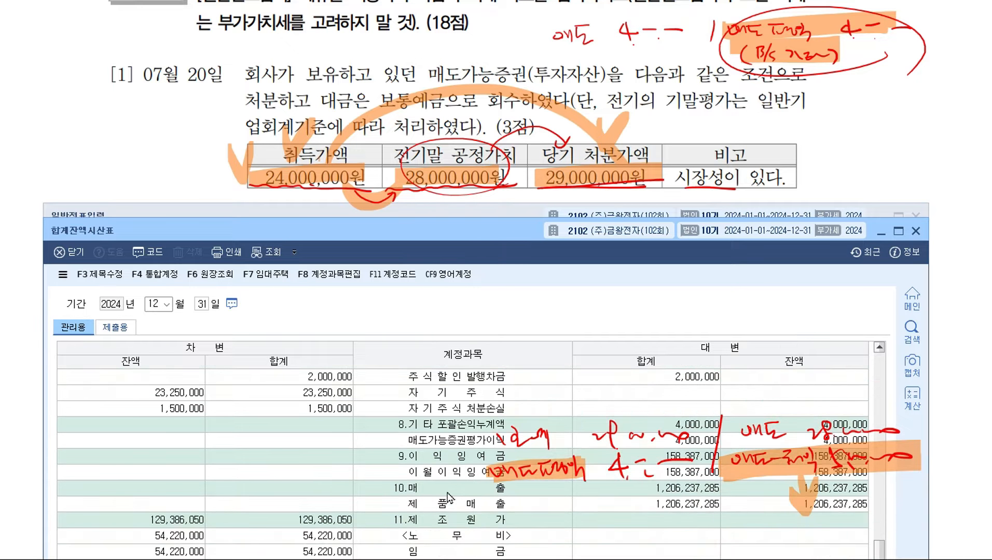
scroll(462, 456, "down", 1)
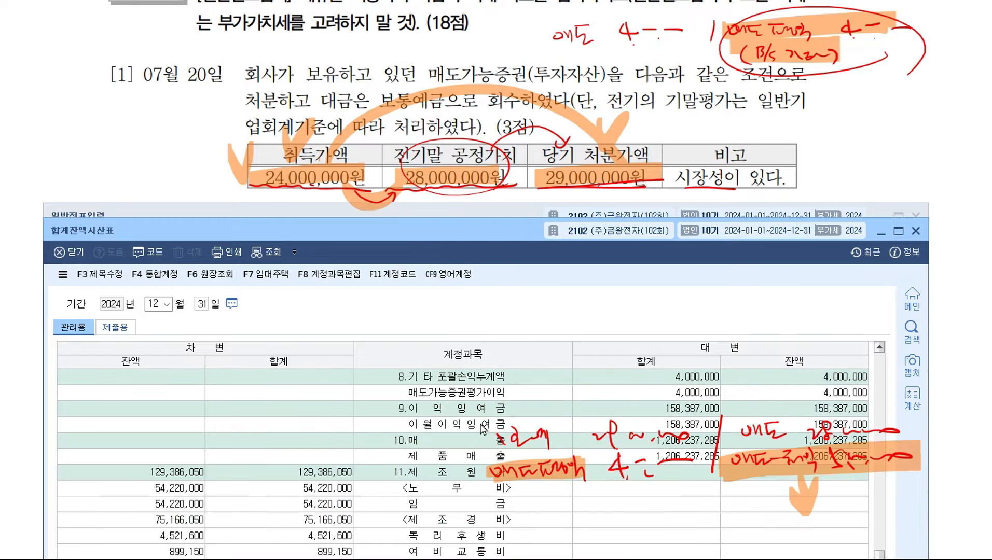
left_click(835, 398)
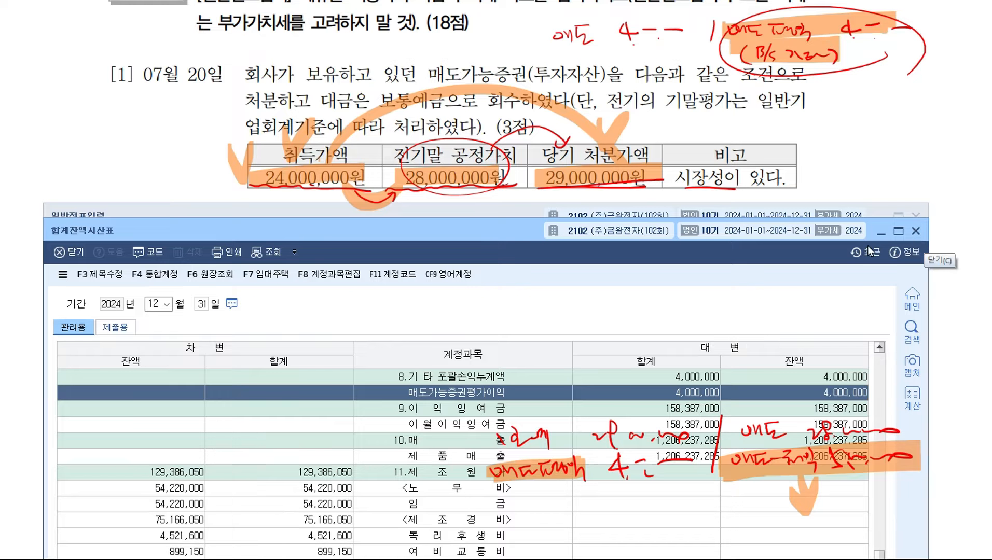
Step: Look up the account code of 매도가능증권 under 투자자산 in the trial balance by displaying account codes, and close the trial balance
scroll(483, 436, "up", 10)
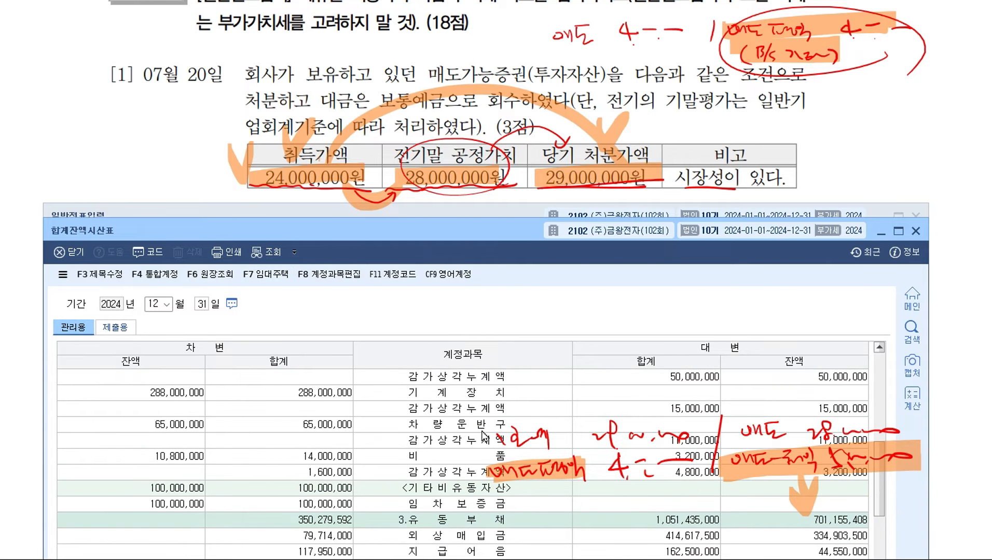
scroll(482, 435, "up", 4)
scroll(459, 446, "down", 1)
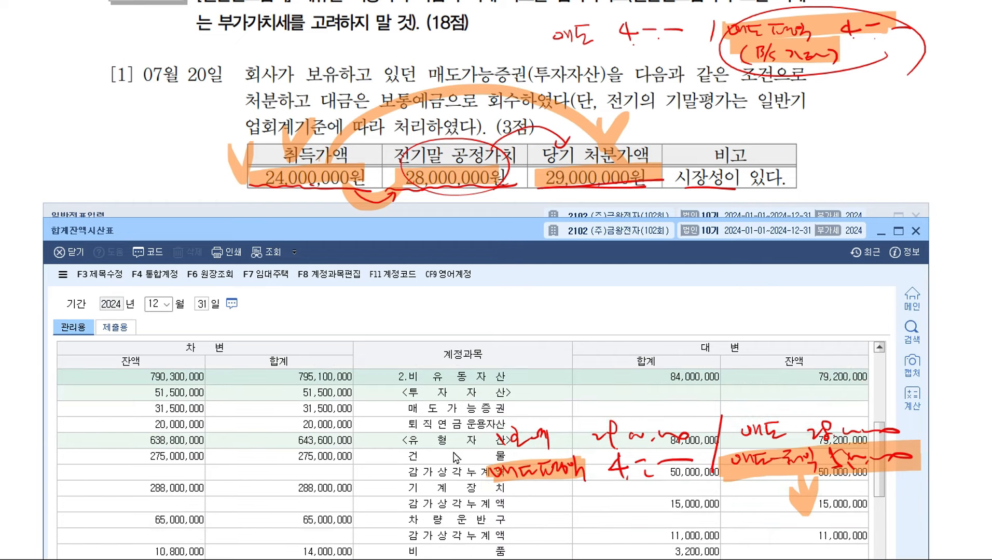
left_click(475, 412)
left_click(404, 279)
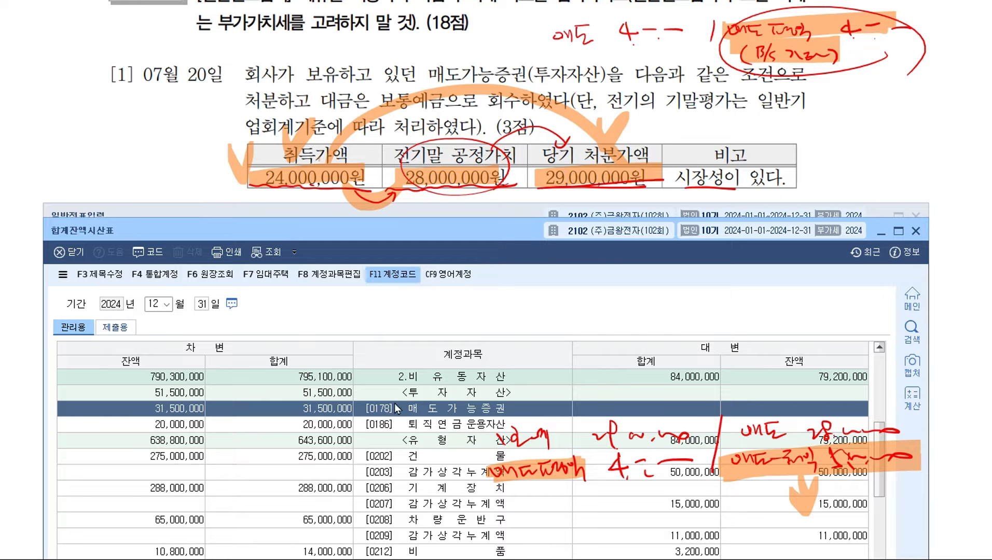
left_click(917, 231)
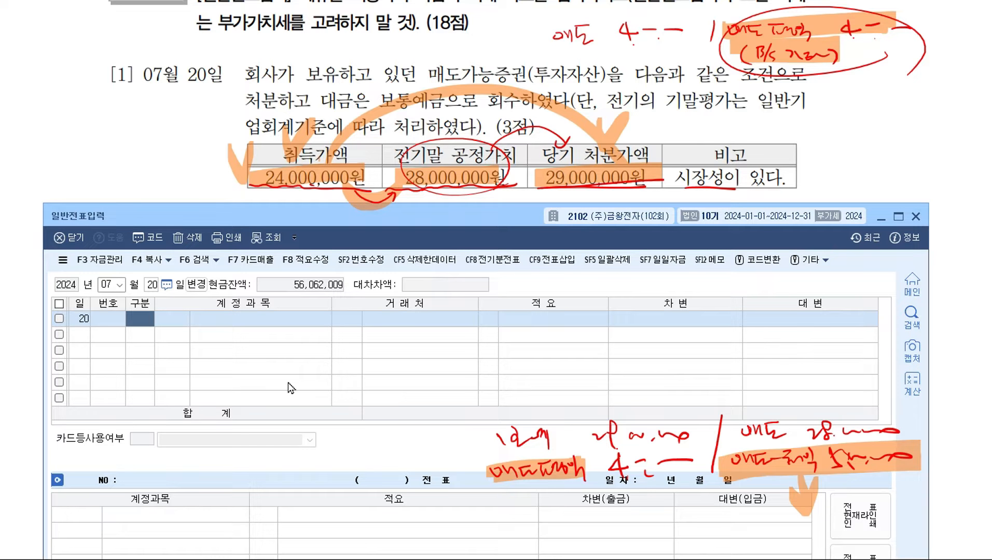
Step: Enter the July 20 debit line for 보통예금 (code 103) with an amount of 29,000,000
type("3")
key("Return")
type("103")
key("Return")
key("Return")
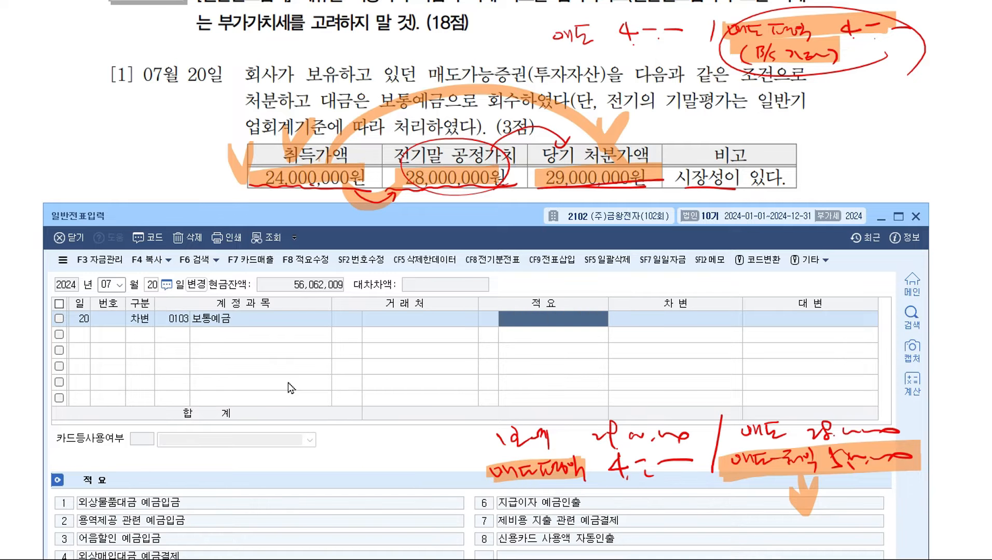
key("Return")
type("29000000")
key("Return")
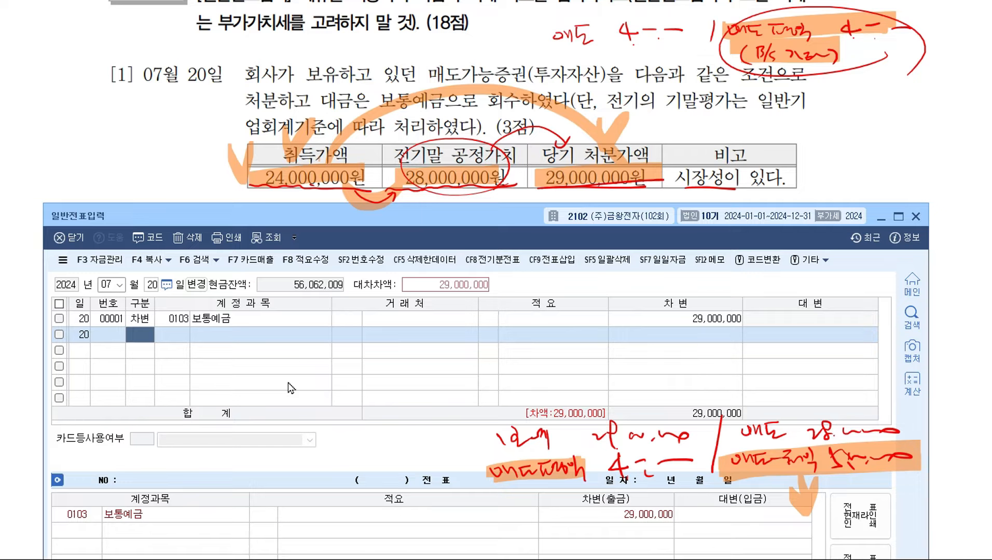
Step: Add a credit line for 매도가능증권 (code 178) with an amount of 28,000,000
type("4")
key("Return")
type("178")
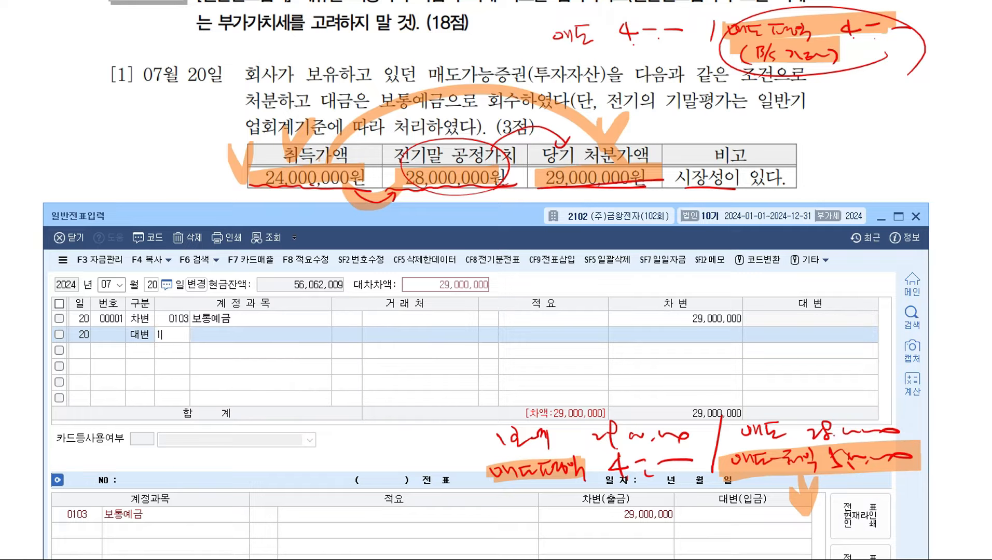
key("Return")
key("Return")
key("Return")
key("Return")
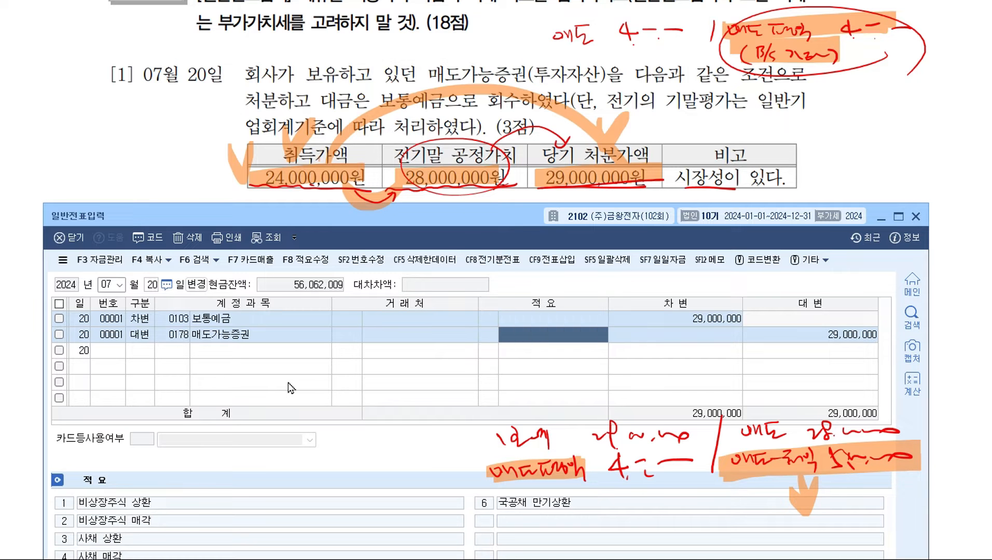
type("28,000,000")
key("Return")
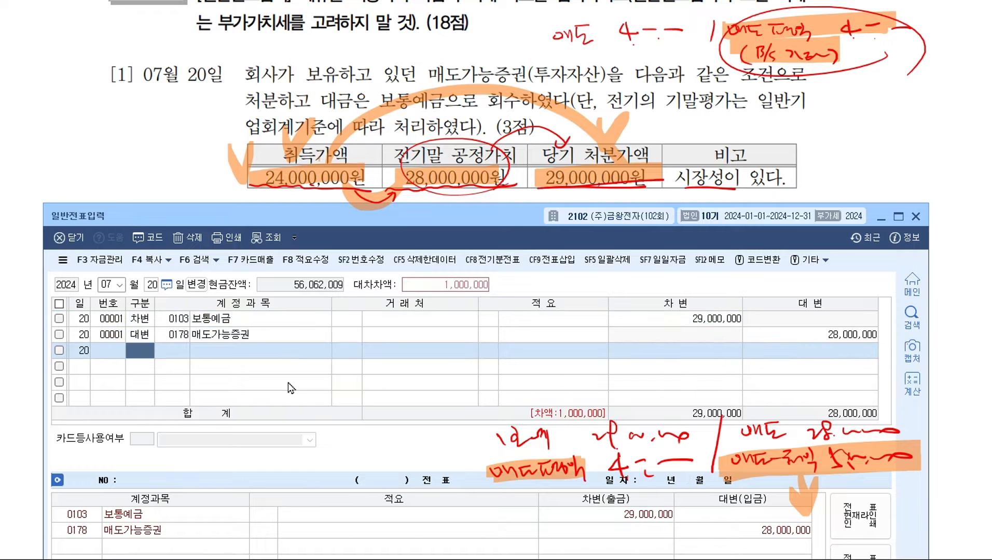
Step: Add a debit line for 매도가능증권평가이익 (code 0394), found by searching the account codes, with an amount of 4,000,000
type("3")
key("Return")
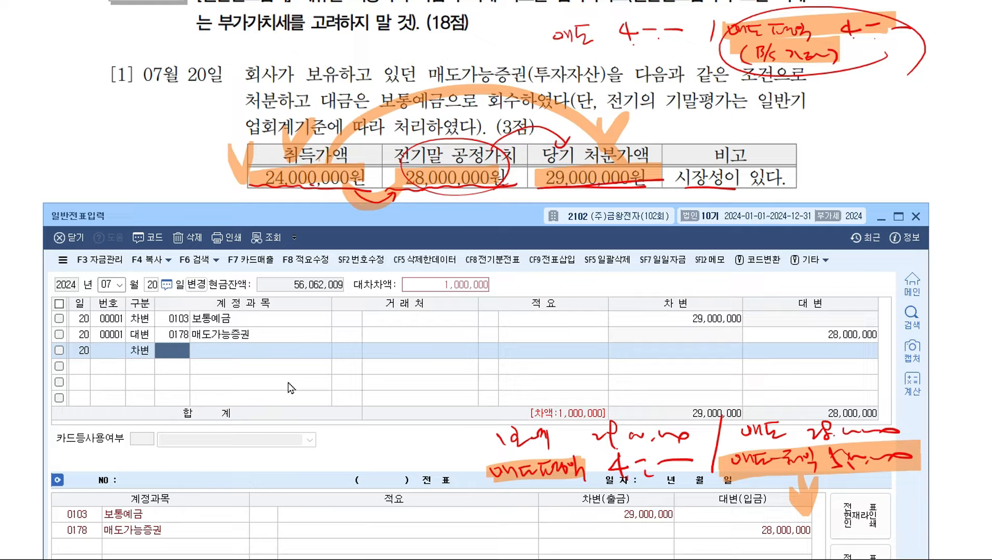
type("ㅎ")
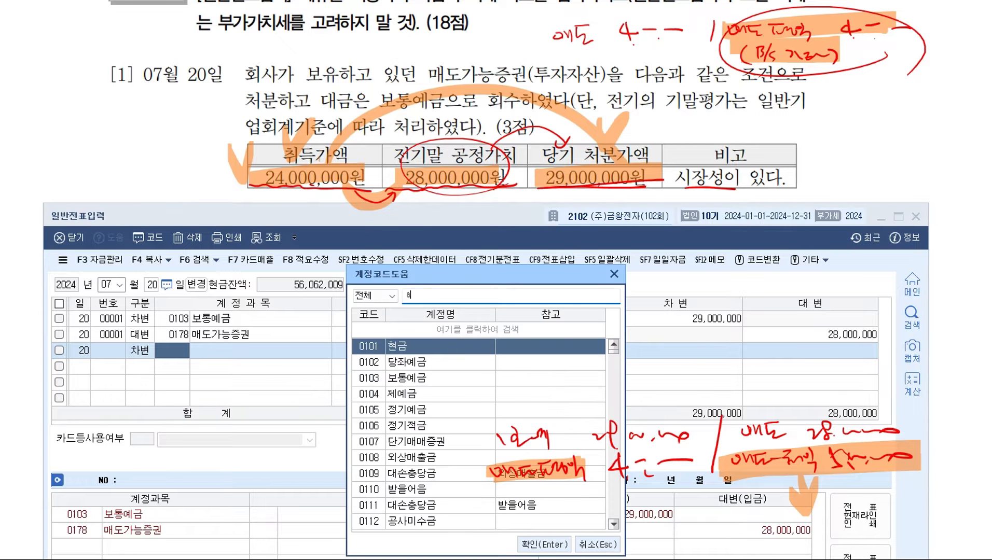
type("매도가")
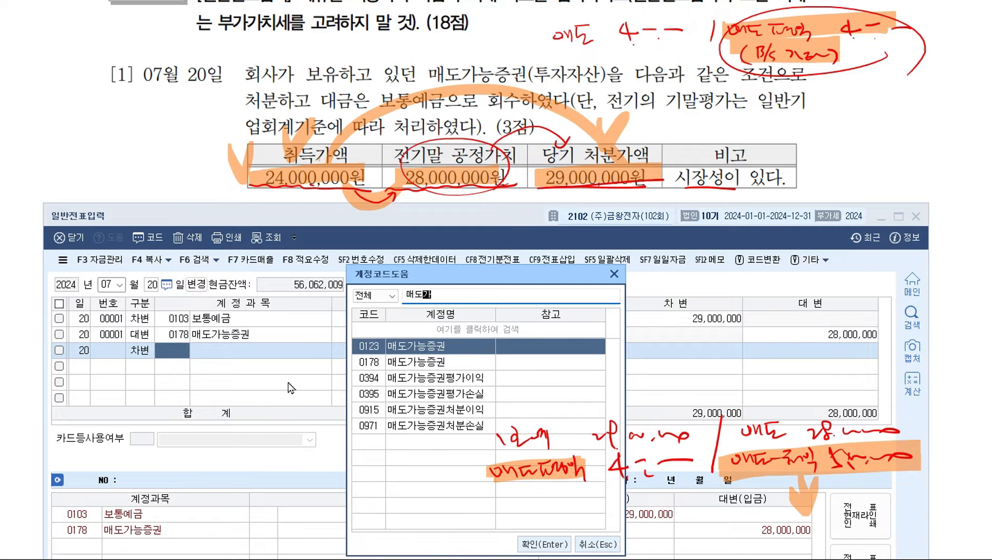
type("ㅣ")
key("Down")
key("Down")
key("Return")
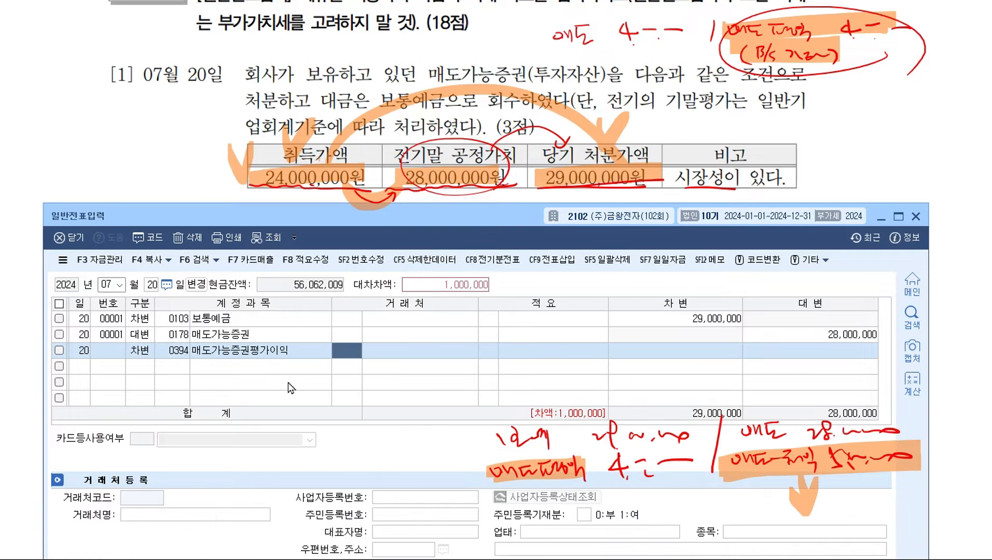
key("Return")
key("Return")
key("Return")
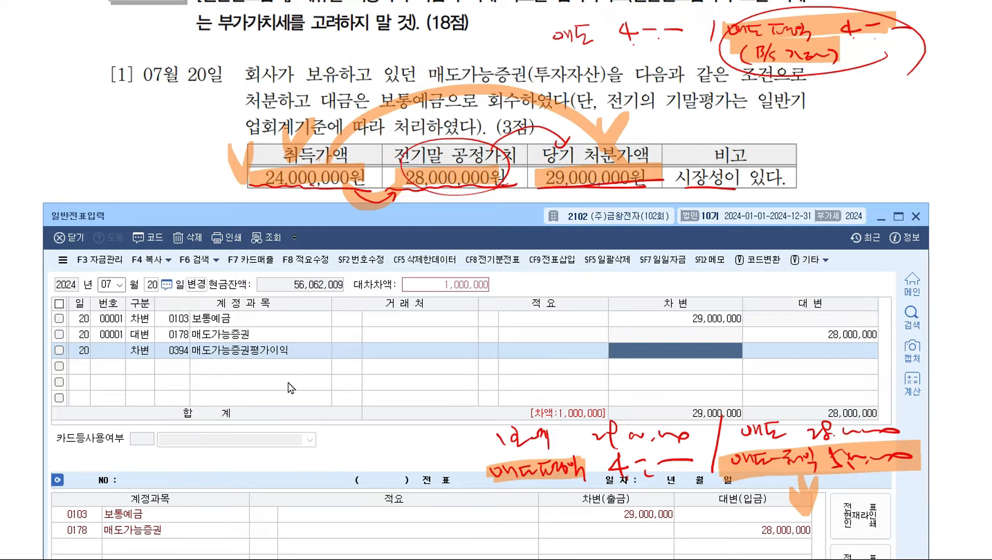
type("4000000")
key("Return")
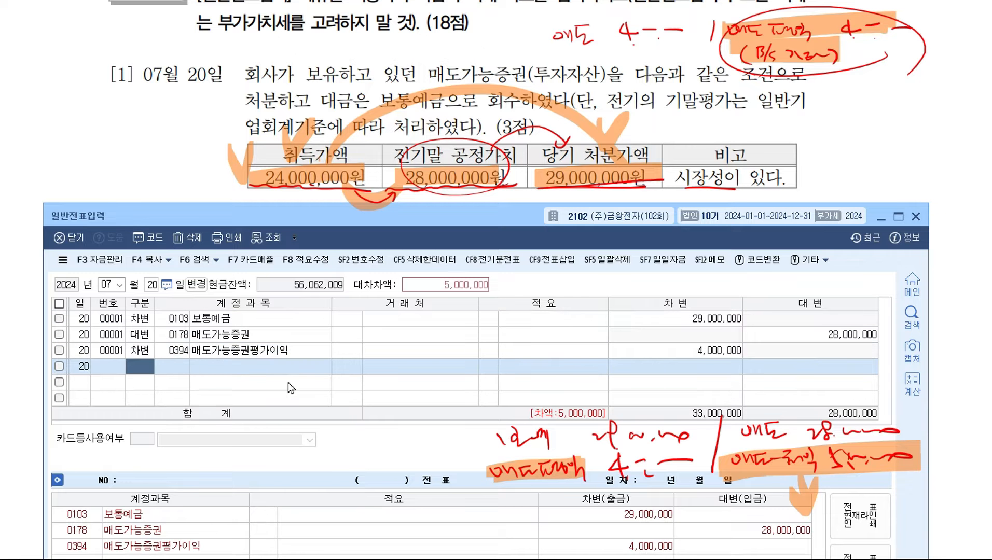
Step: Add a credit line for 매도가능증권처분이익 (code 0915), found by searching the account codes, with an amount of 5,000,000
key("4")
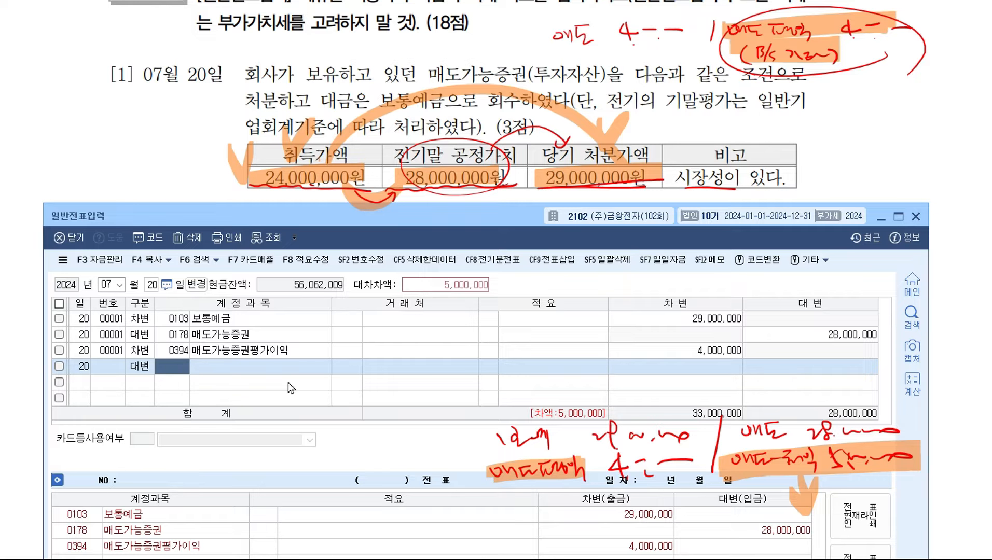
key("F2")
type("매도")
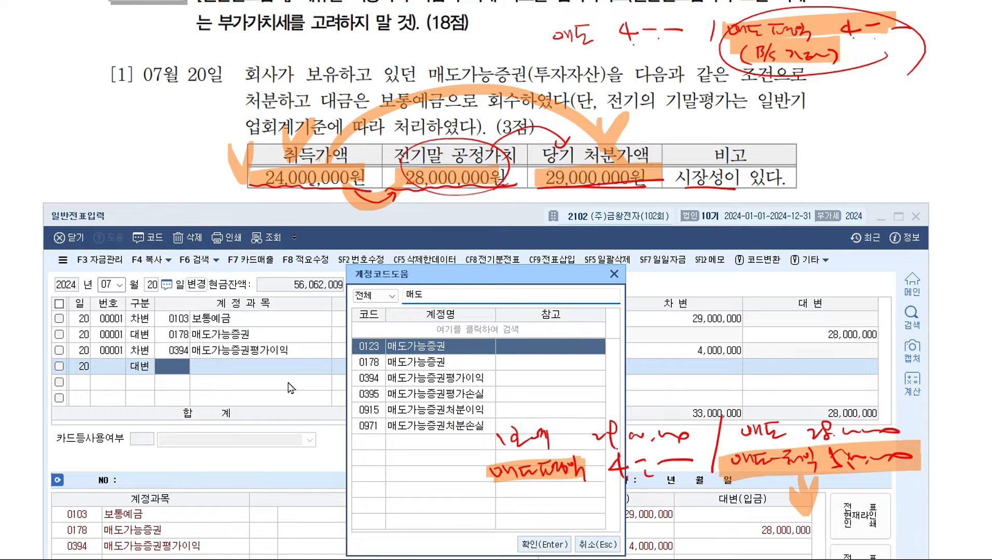
key("Down")
key("Down")
key("Down")
key("Down")
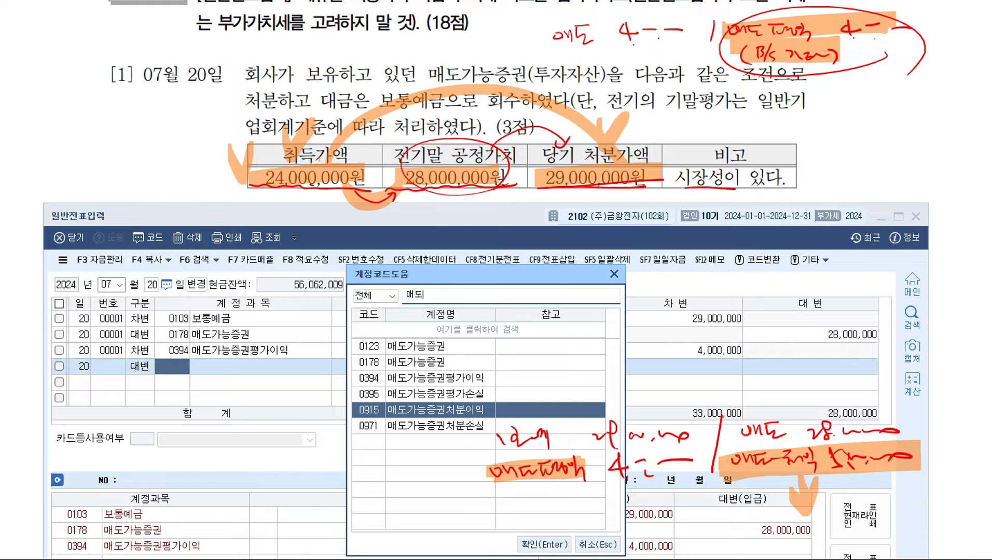
key("Return")
key("Return")
key("Return")
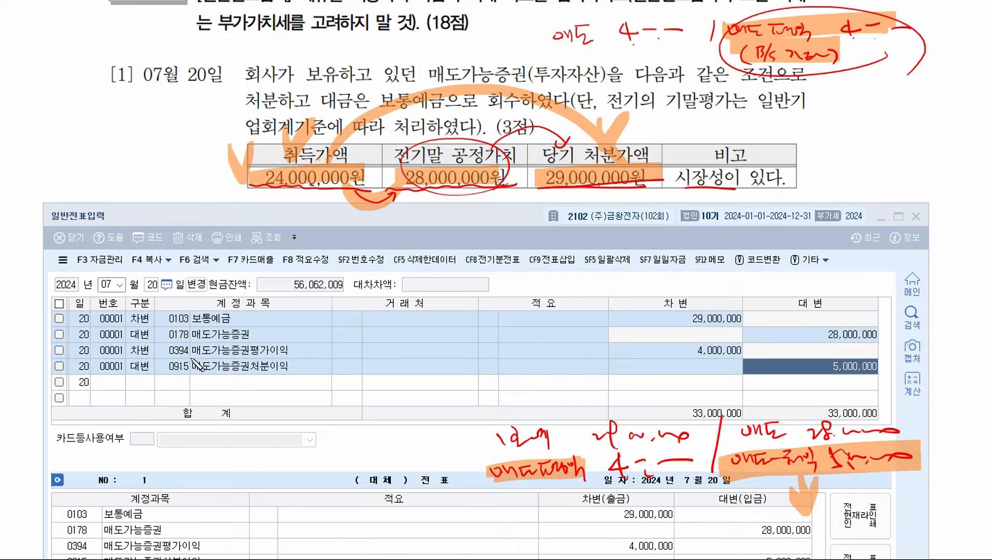
Step: Mark codes 0394 and 0915 and the words 평가 and 처분 in blue with circled notes beside them, and clear all annotations
mouse_move(191, 358)
left_mouse_down()
mouse_move(301, 358)
mouse_move(241, 377)
mouse_move(312, 375)
mouse_move(255, 358)
mouse_move(266, 341)
mouse_move(270, 353)
mouse_move(162, 342)
mouse_move(159, 358)
mouse_move(196, 358)
mouse_move(197, 342)
left_mouse_up()
left_click_drag(301, 351, 344, 351)
mouse_move(350, 343)
left_mouse_down()
mouse_move(366, 355)
mouse_move(371, 343)
mouse_move(387, 358)
left_mouse_up()
left_click_drag(363, 326, 385, 358)
mouse_move(267, 363)
left_mouse_down()
mouse_move(258, 364)
mouse_move(267, 374)
left_mouse_up()
mouse_move(197, 372)
left_mouse_down()
mouse_move(192, 359)
mouse_move(155, 359)
mouse_move(184, 373)
mouse_move(193, 361)
left_mouse_up()
left_click_drag(292, 370, 338, 369)
mouse_move(357, 372)
left_mouse_down()
mouse_move(365, 384)
mouse_move(381, 375)
mouse_move(385, 388)
mouse_move(363, 358)
left_mouse_up()
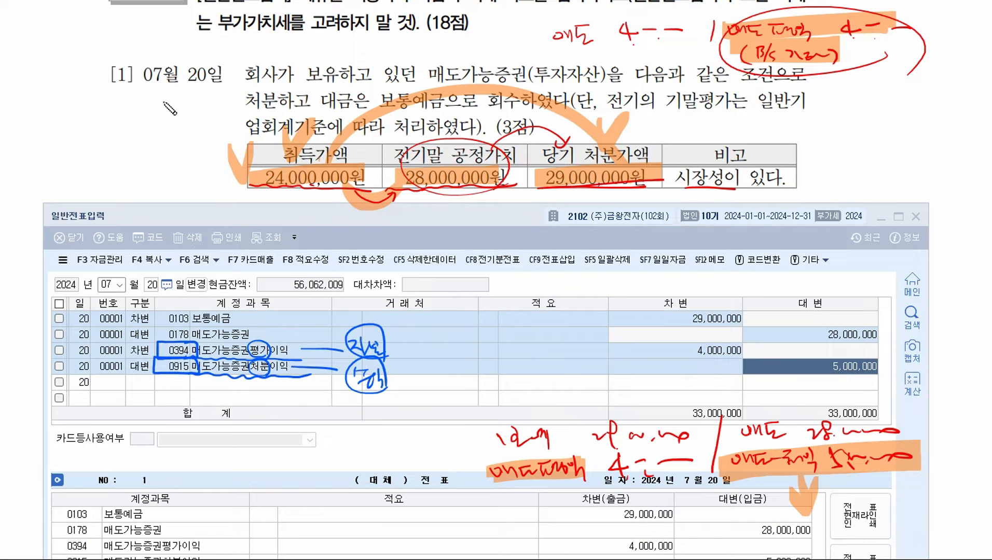
key("Escape")
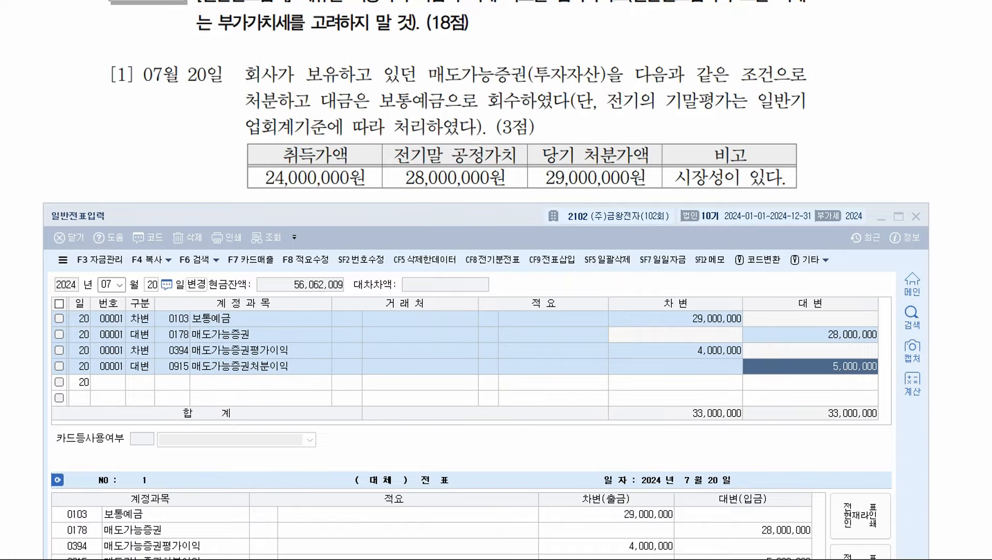
left_click(248, 230)
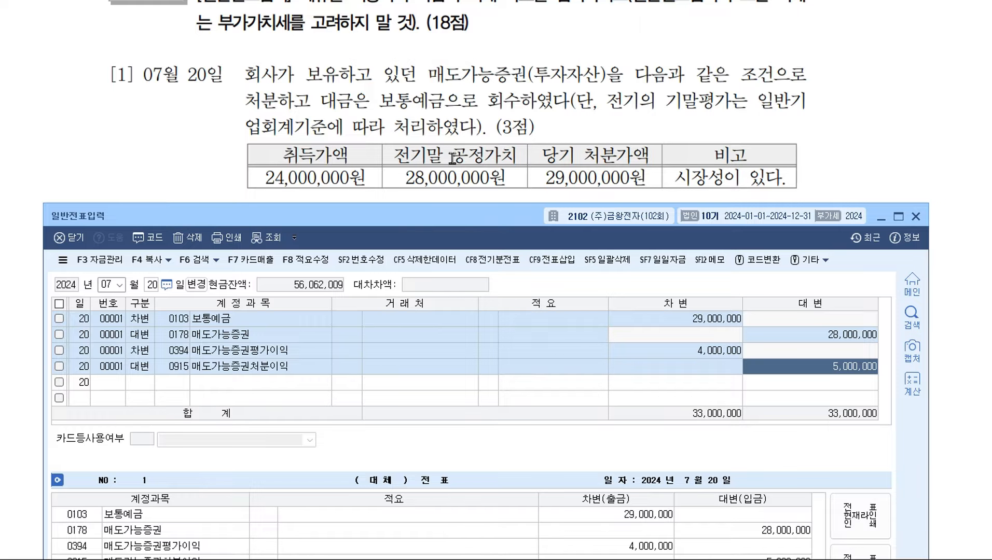
Step: Bring task [2] into view and set the voucher date to September 26
scroll(328, 88, "down", 3)
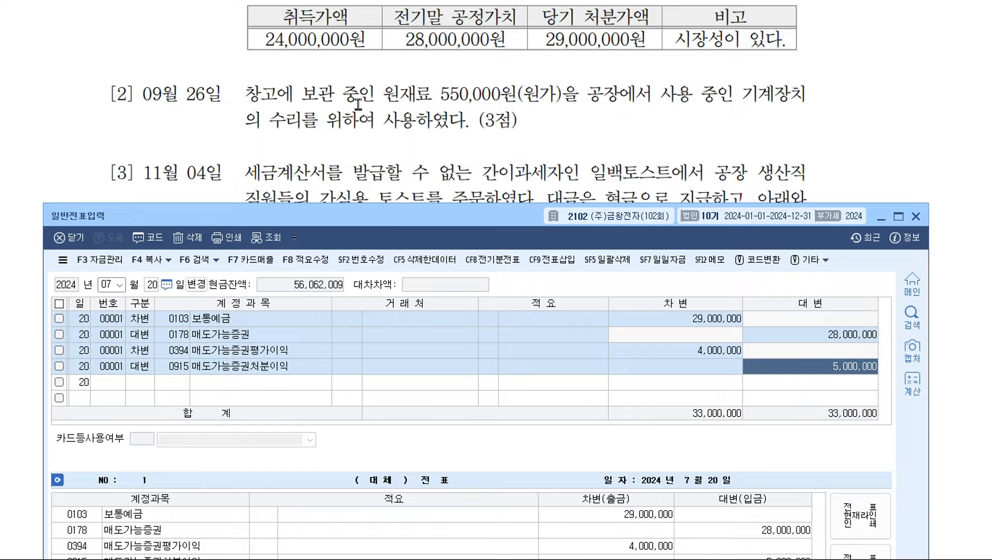
left_click(113, 288)
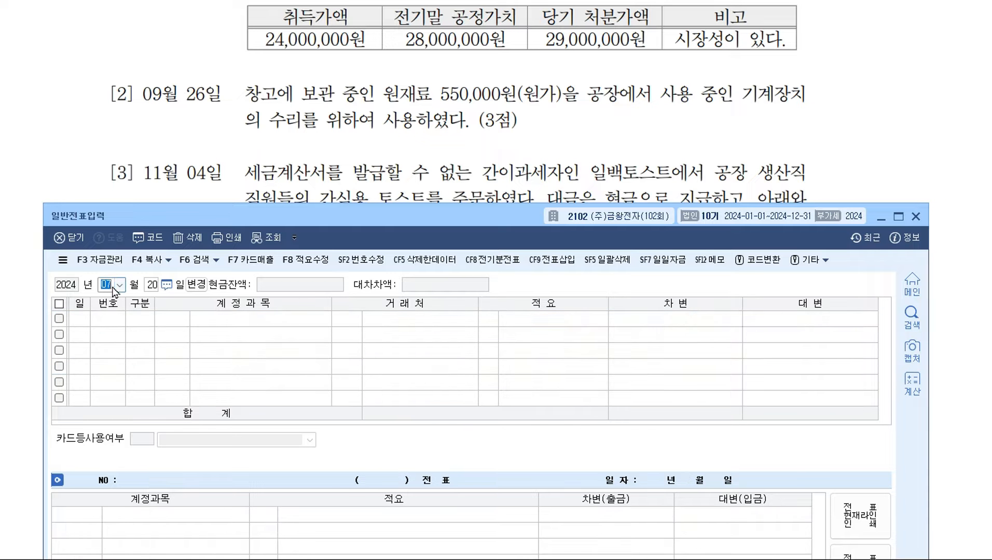
type("09")
key("Return")
type("26")
key("Return")
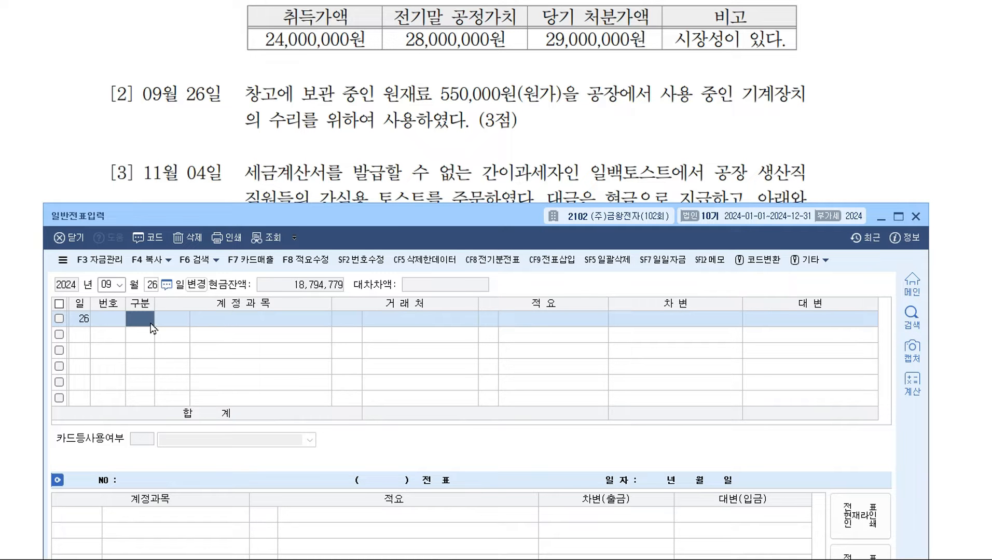
Step: Enter a debit line for 수선비 under 제조원가 (code 0520) with an amount of 550,000
type("3")
key("Return")
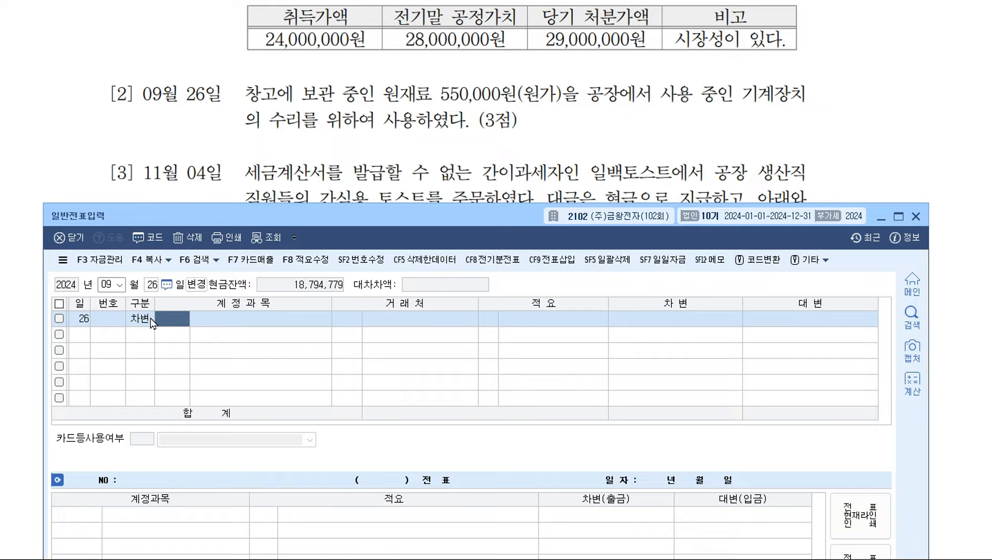
type("수선")
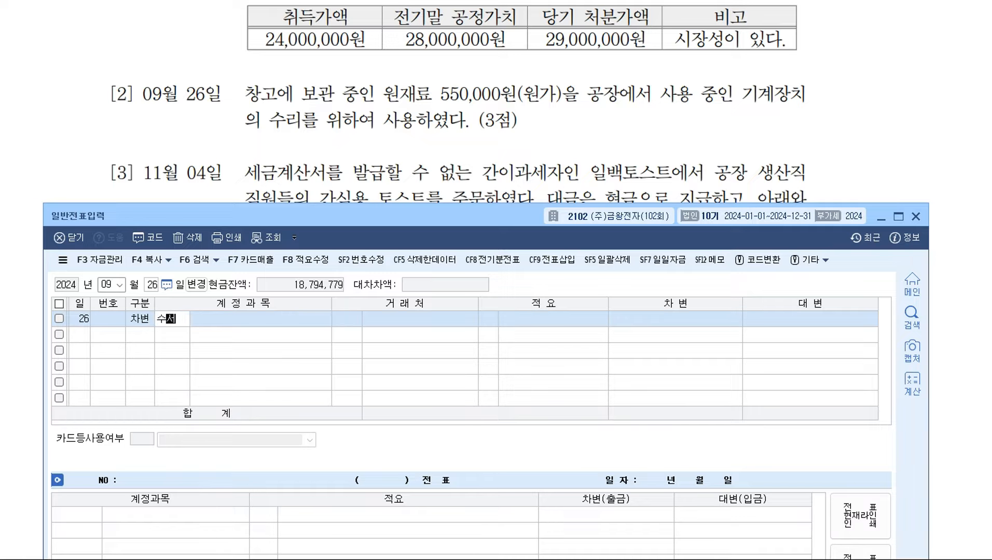
key("Return")
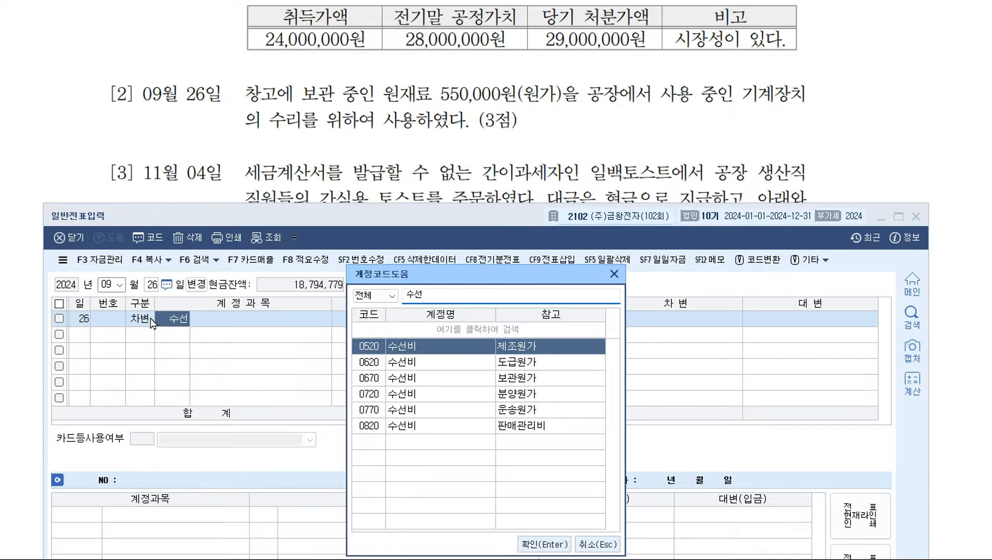
key("Return")
key("Return")
key("Return")
key("Return")
type("55")
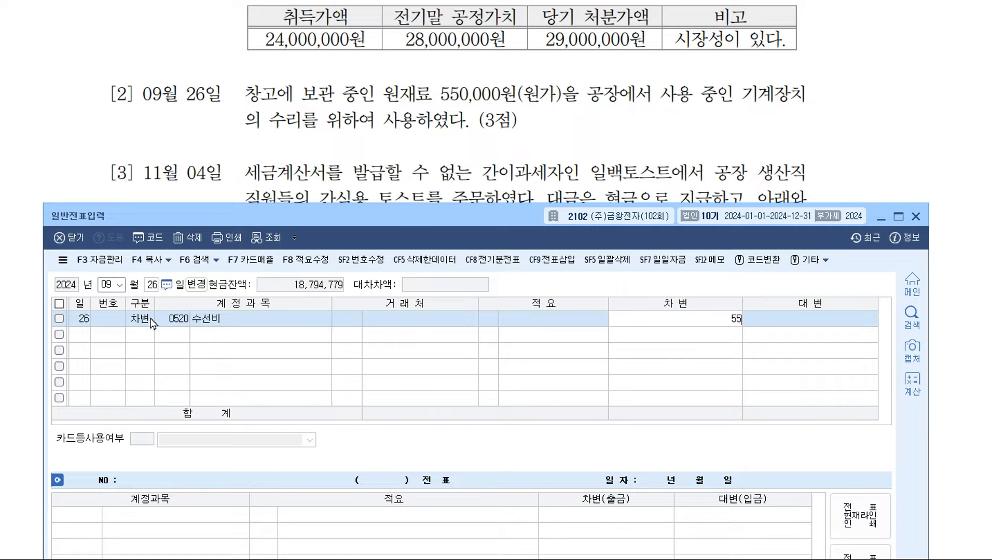
type("0,000")
key("Return")
Step: Add a credit line for 원재료 (code 0153) for 550,000 with 적요 8, 타계정으로 대체액 원가명세서 반영분
type("4")
key("Return")
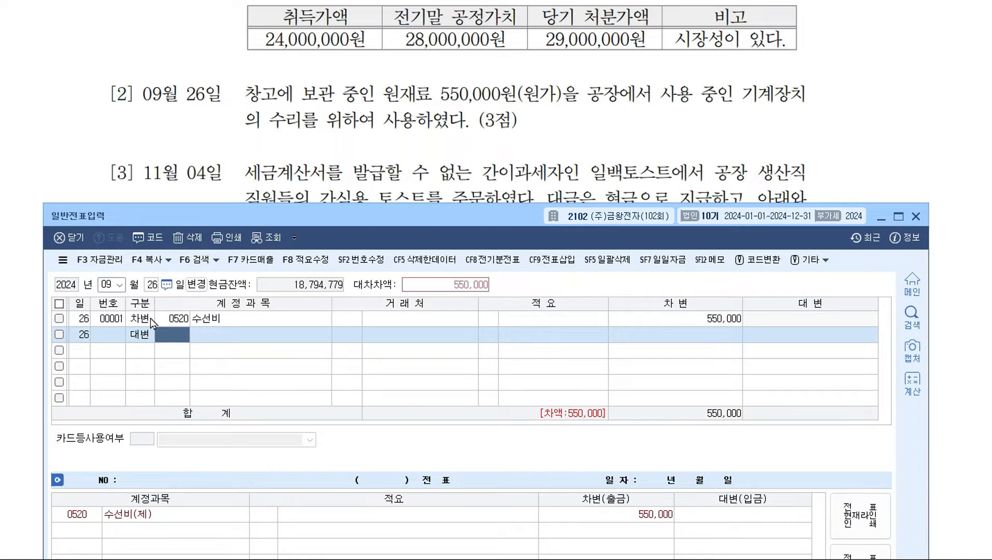
type("0153")
key("Return")
key("Return")
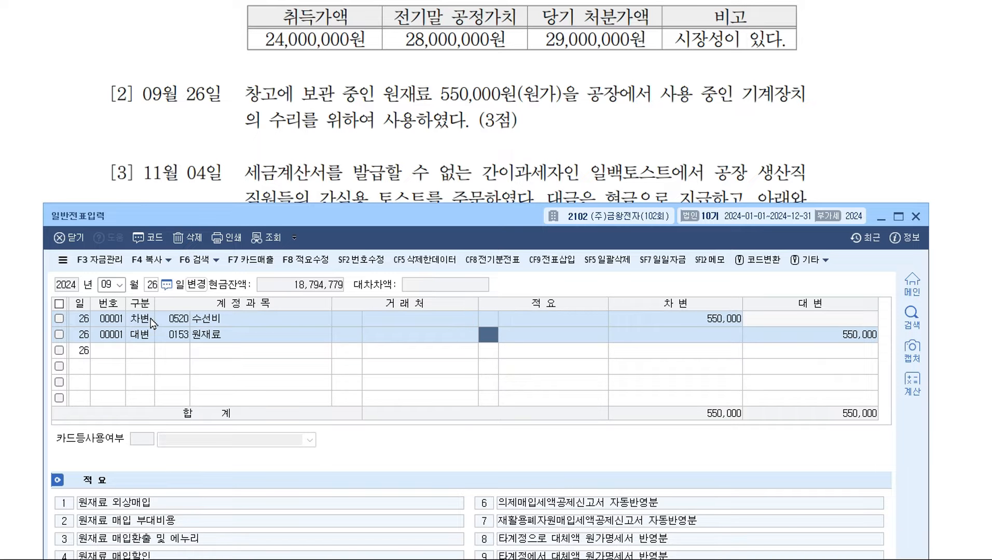
type("8")
key("Return")
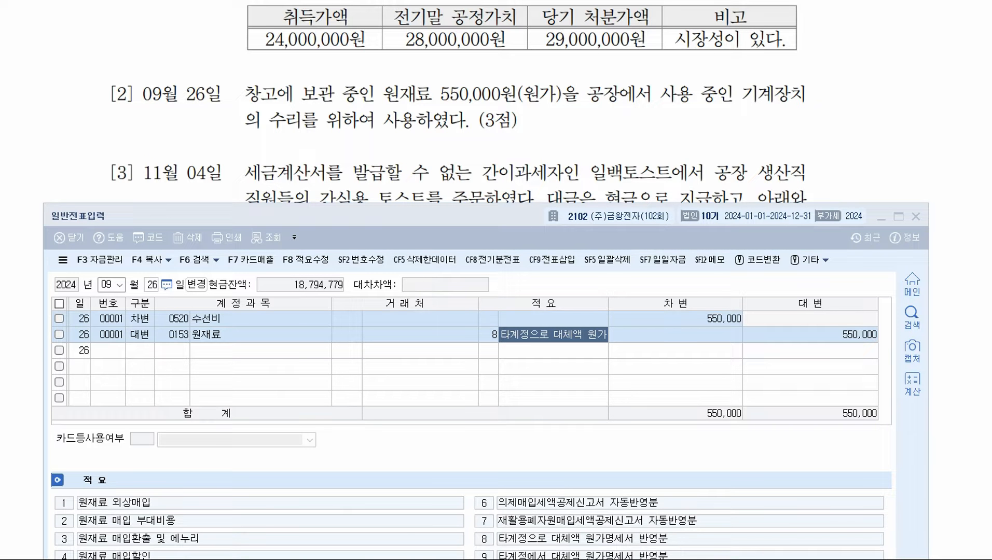
Step: Highlight 적요 number 8 and the 550,000 amounts in task [2] and the voucher in orange, and clear the annotations
left_click(487, 337)
left_click_drag(492, 321, 500, 291)
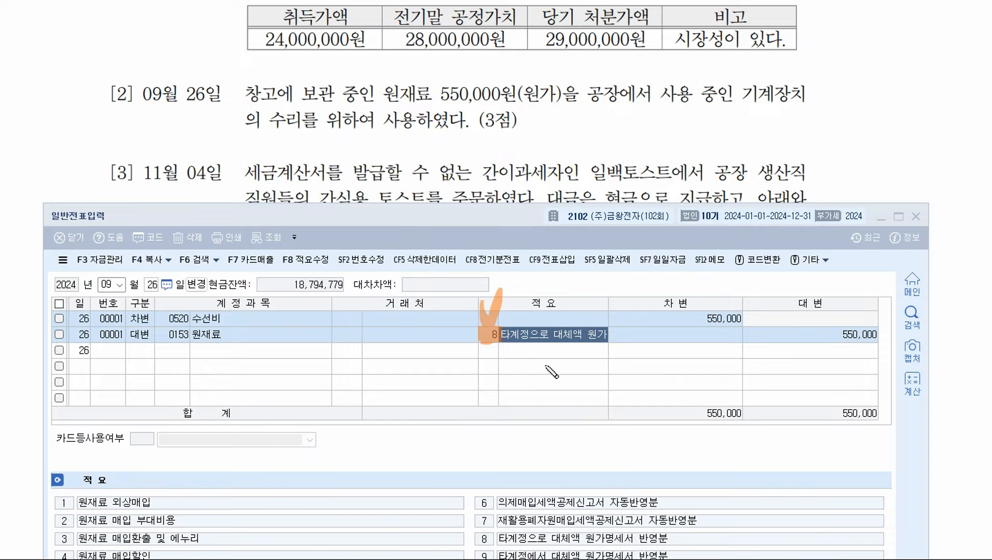
left_click_drag(441, 93, 530, 93)
left_click_drag(685, 319, 742, 319)
left_click_drag(828, 336, 887, 335)
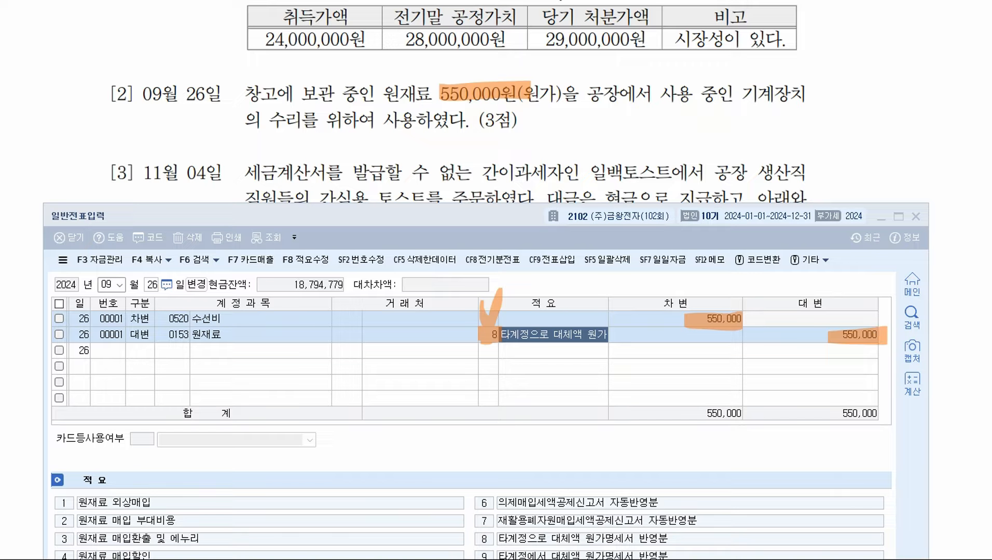
key("Escape")
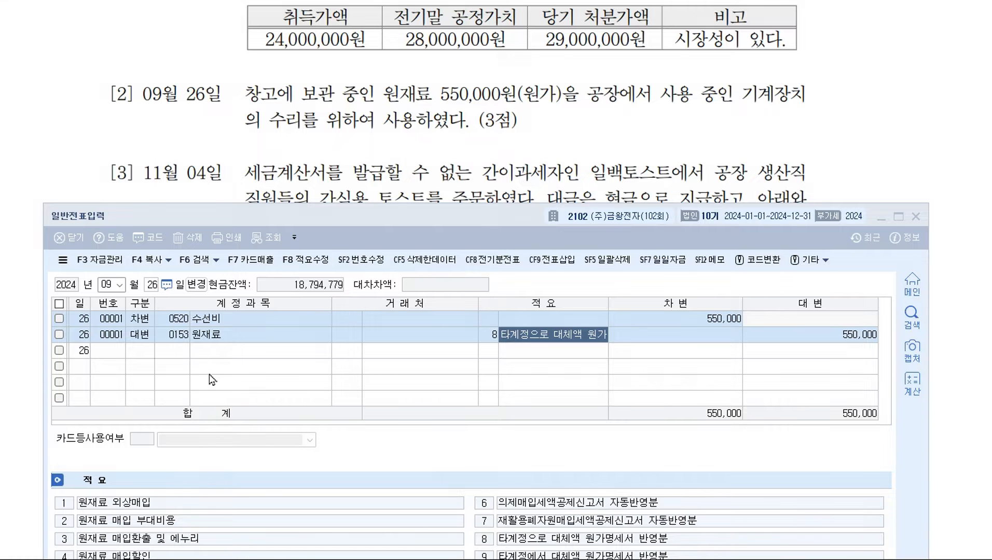
Step: Bring task [3] and its receipt into view and set the voucher date to November 4
scroll(392, 190, "down", 1)
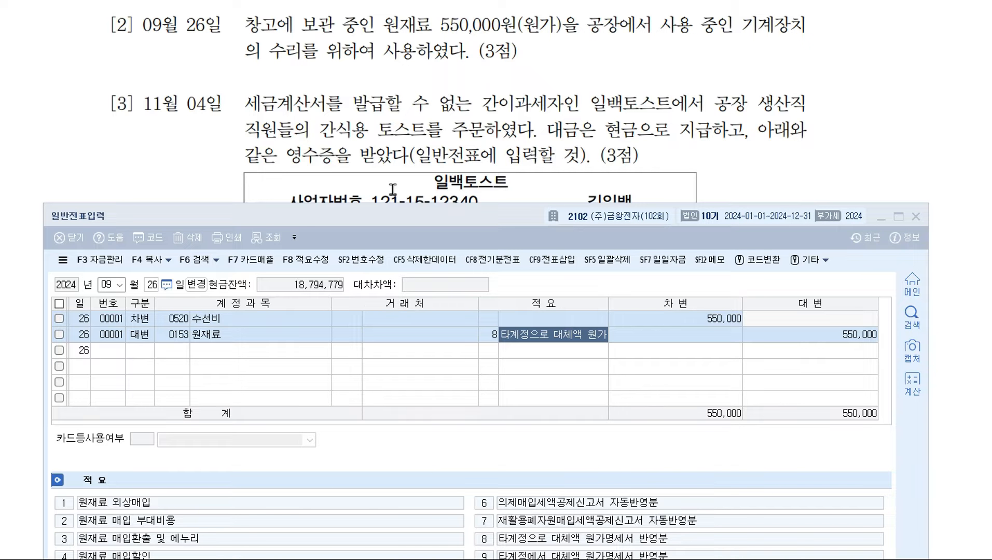
scroll(393, 190, "down", 1)
left_click_drag(347, 218, 344, 313)
left_click(109, 387)
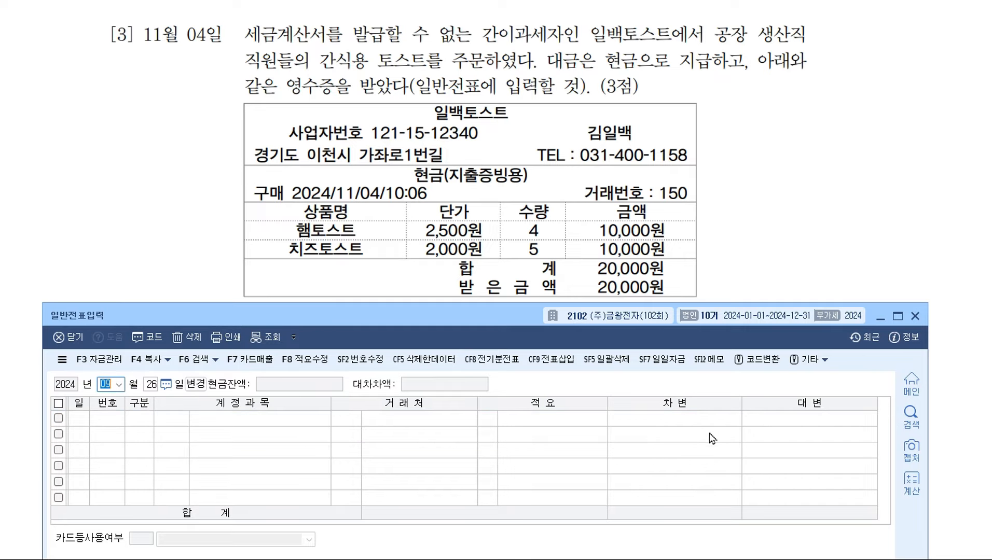
type("11")
key("Return")
type("4")
key("Return")
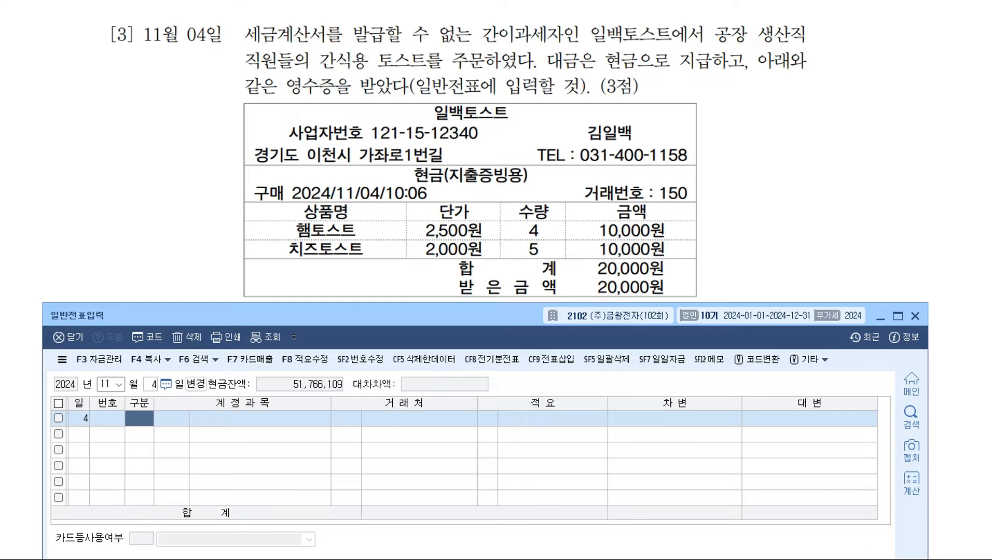
Step: Enter a credit line for 현금 (code 0101) with an amount of 20,000
type("4")
key("Return")
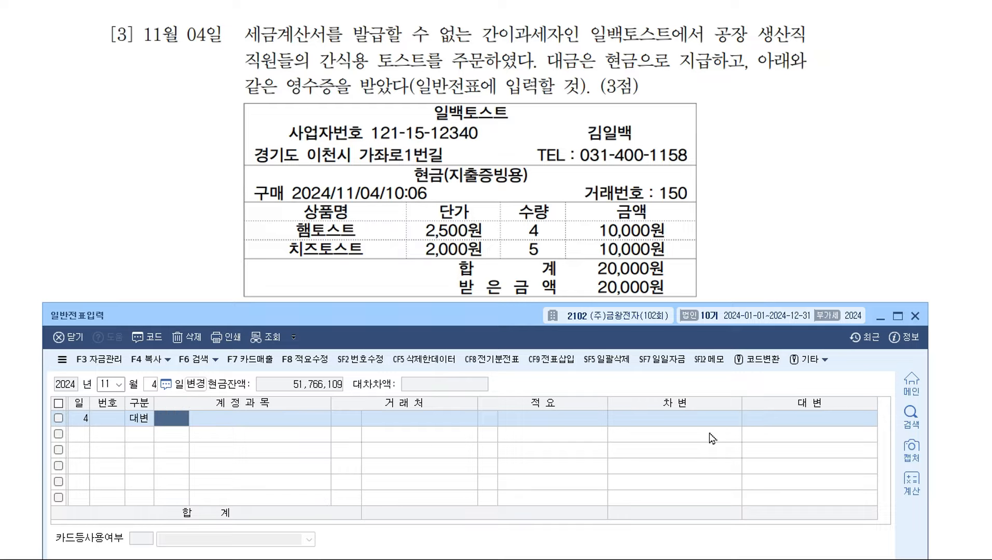
type("101")
key("Return")
key("Return")
key("Return")
type("200000")
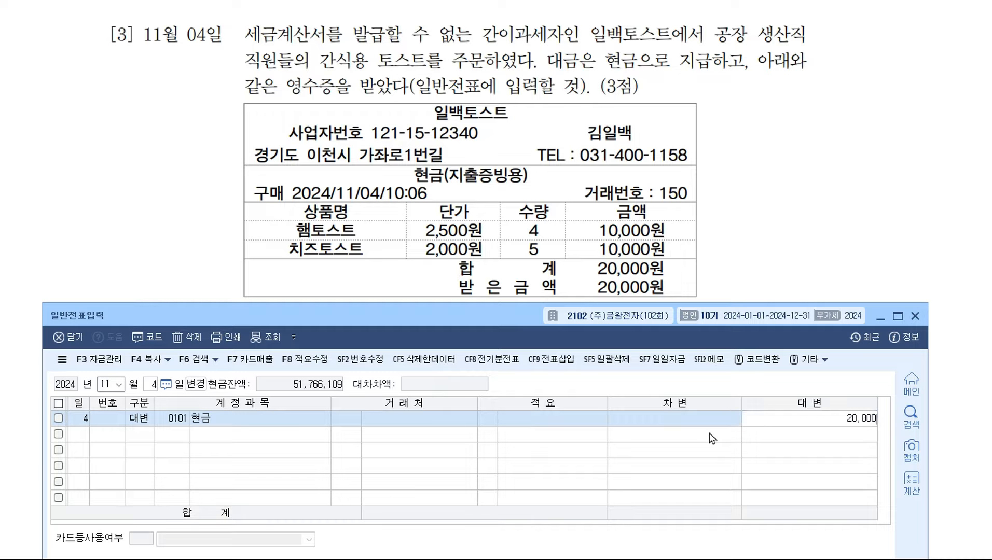
key("Return")
Step: Add a balancing debit line of 20,000 for 복리후생비 (code 0511)
type("3")
key("Return")
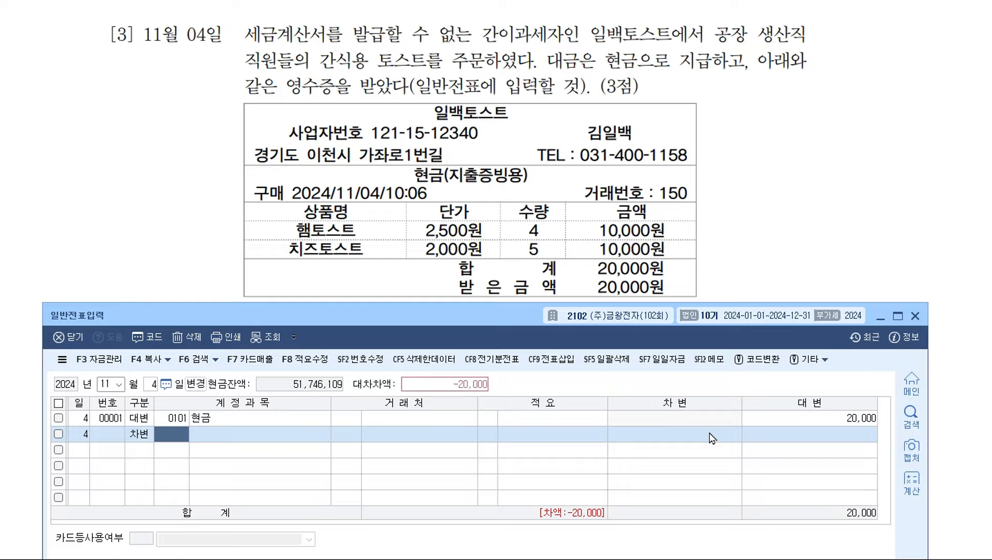
type("511")
key("Return")
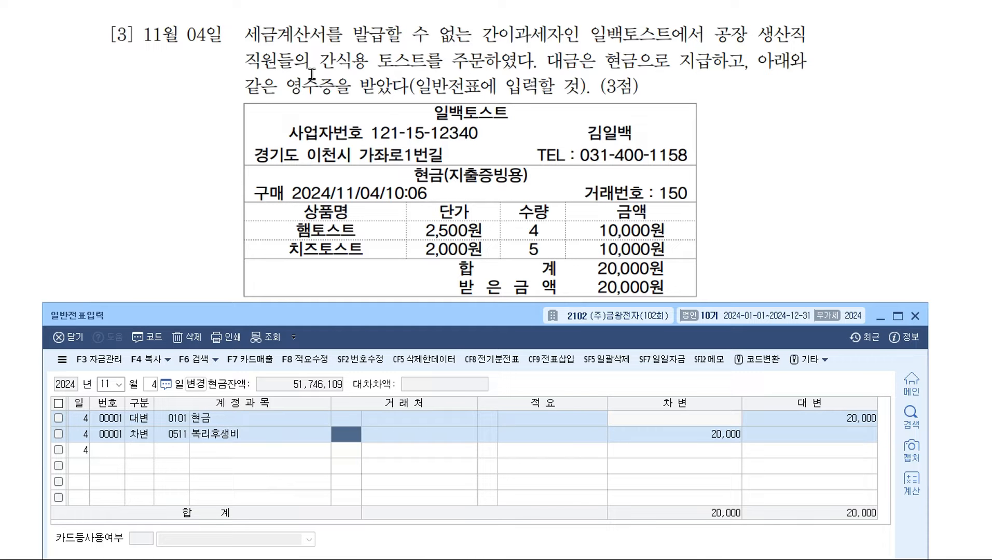
Step: Box 간이과세자 in task [3] in blue, link it by an arrow to a two-branch sketch, and cross out the lower branch
key("ctrl+2")
mouse_move(480, 23)
left_mouse_down()
mouse_move(485, 44)
mouse_move(574, 28)
mouse_move(499, 19)
mouse_move(477, 39)
left_mouse_up()
mouse_move(576, 39)
left_mouse_down()
mouse_move(743, 106)
mouse_move(733, 115)
left_mouse_up()
mouse_move(718, 148)
left_mouse_down()
mouse_move(759, 118)
mouse_move(765, 188)
left_mouse_up()
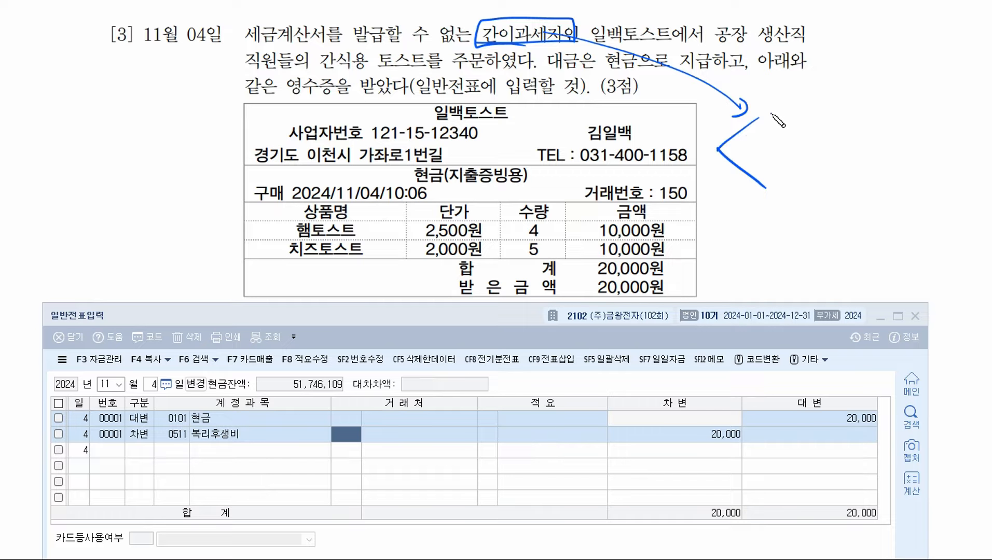
left_click_drag(772, 115, 767, 129)
left_click_drag(771, 122, 776, 129)
left_click_drag(777, 122, 791, 133)
mouse_move(803, 105)
left_mouse_down()
mouse_move(758, 108)
mouse_move(803, 106)
mouse_move(841, 123)
mouse_move(844, 136)
left_mouse_up()
left_click_drag(779, 166, 784, 184)
mouse_move(786, 175)
left_mouse_down()
mouse_move(804, 183)
mouse_move(809, 172)
mouse_move(760, 203)
left_mouse_up()
left_click_drag(760, 155, 823, 197)
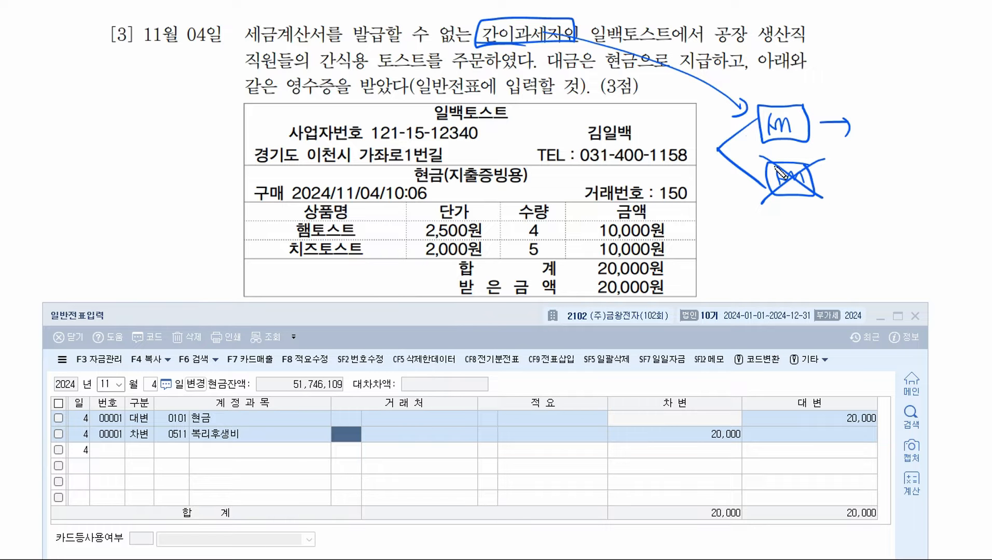
Step: Mark 간이과세자 and the upper branch again, circle the crossed-out lower branch and connect it to 간이과세자 with lines
left_click_drag(479, 42, 561, 42)
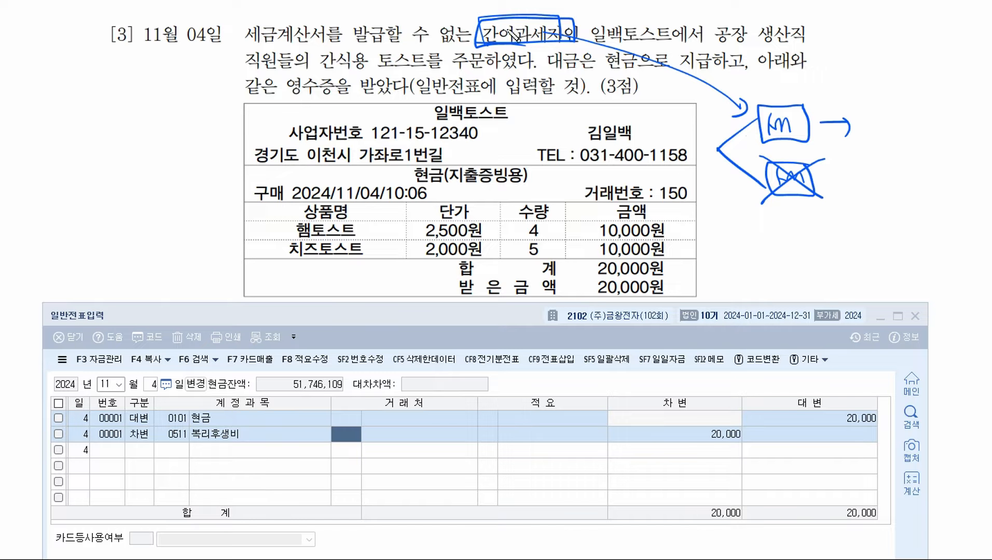
left_click_drag(479, 32, 575, 38)
left_click_drag(725, 119, 891, 115)
left_click_drag(726, 125, 881, 124)
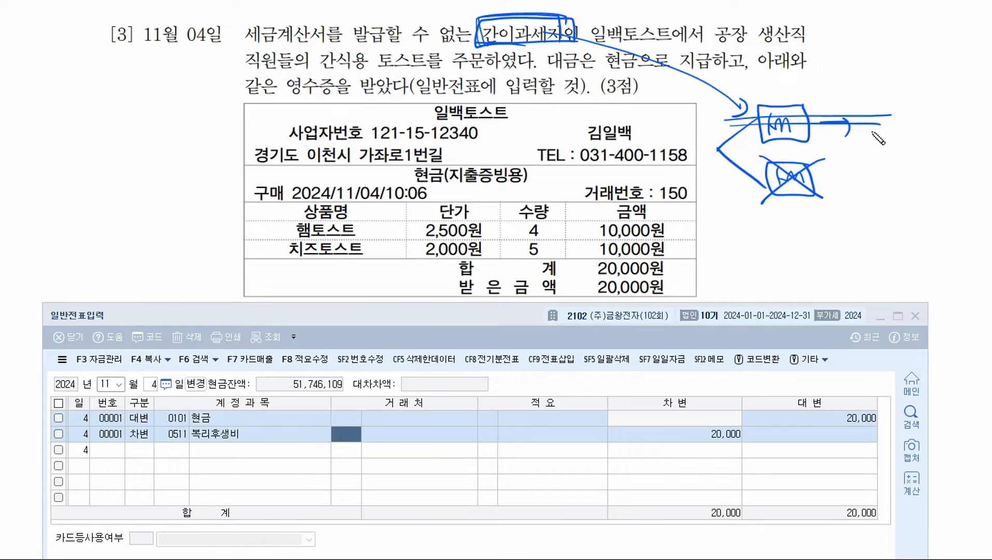
left_click_drag(873, 219, 862, 239)
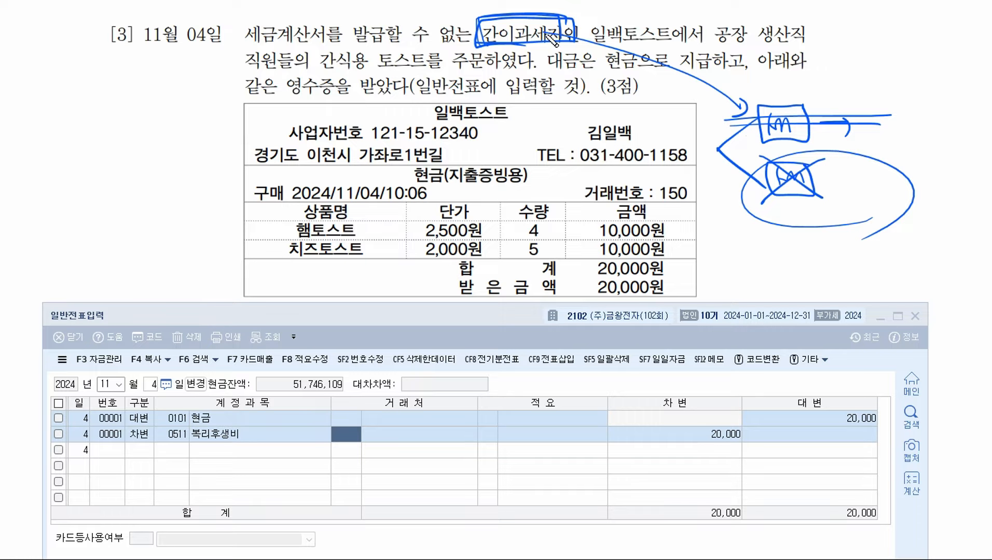
left_click_drag(769, 213, 767, 216)
left_click(779, 193)
left_click_drag(569, 42, 772, 193)
mouse_move(554, 26)
left_mouse_down()
mouse_move(665, 106)
mouse_move(755, 197)
left_mouse_up()
mouse_move(767, 161)
left_mouse_down()
mouse_move(779, 198)
mouse_move(817, 216)
left_mouse_up()
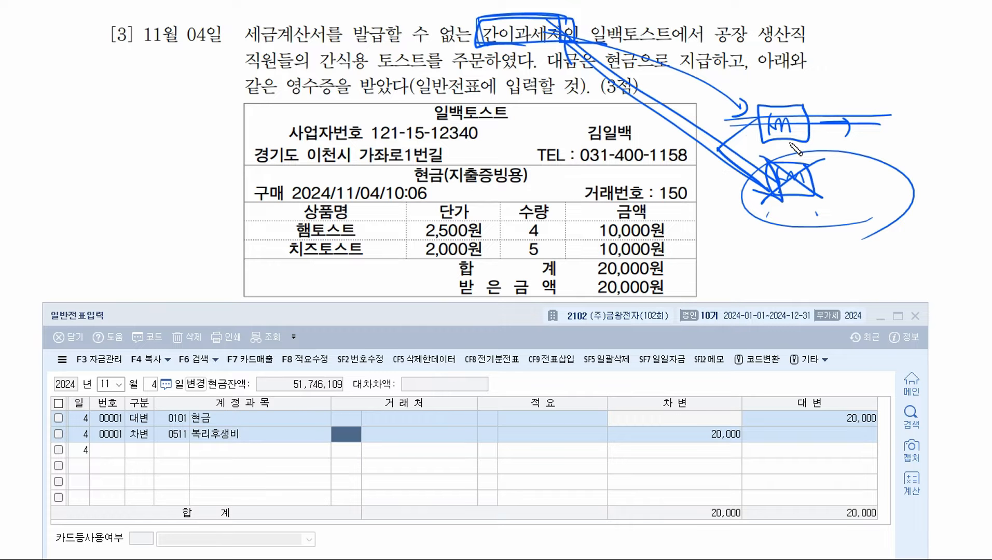
mouse_move(814, 146)
left_mouse_down()
mouse_move(763, 146)
mouse_move(818, 113)
mouse_move(813, 146)
left_mouse_up()
mouse_move(814, 123)
left_mouse_down()
mouse_move(877, 121)
mouse_move(868, 133)
left_mouse_up()
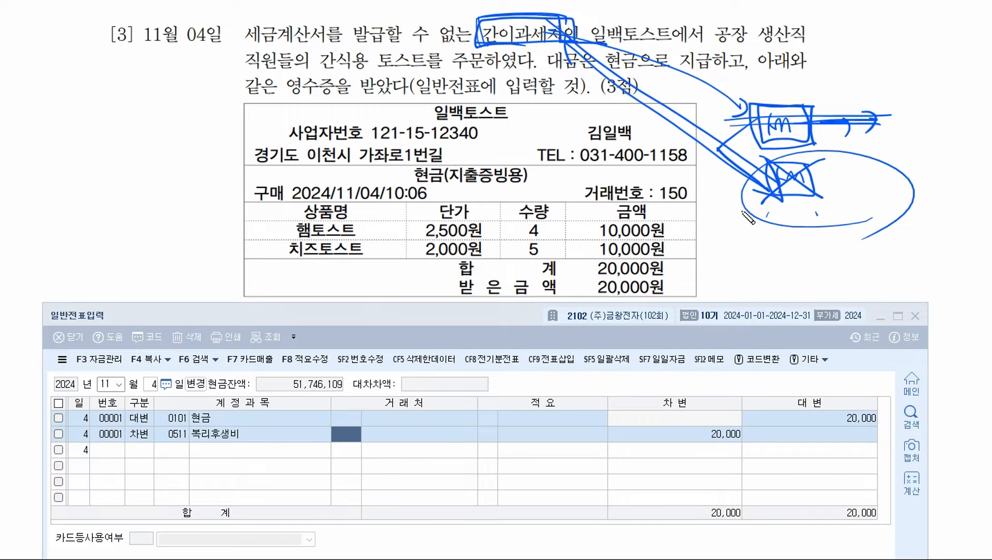
Step: Draw a boxed, underlined mark beside task [3] and clear all annotations
left_click_drag(892, 41, 924, 78)
left_click(911, 67)
mouse_move(887, 78)
left_mouse_down()
mouse_move(922, 85)
mouse_move(886, 27)
mouse_move(941, 95)
left_mouse_up()
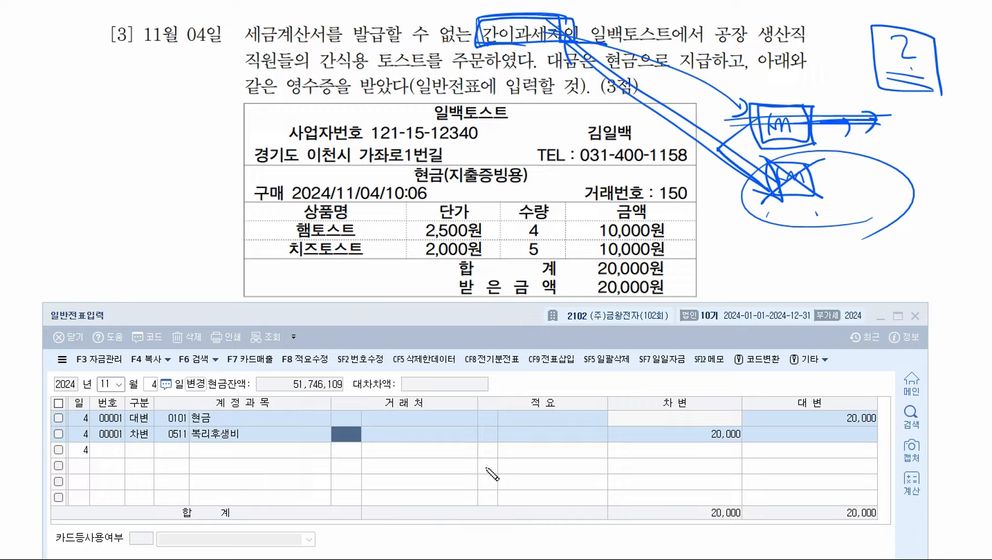
key("Escape")
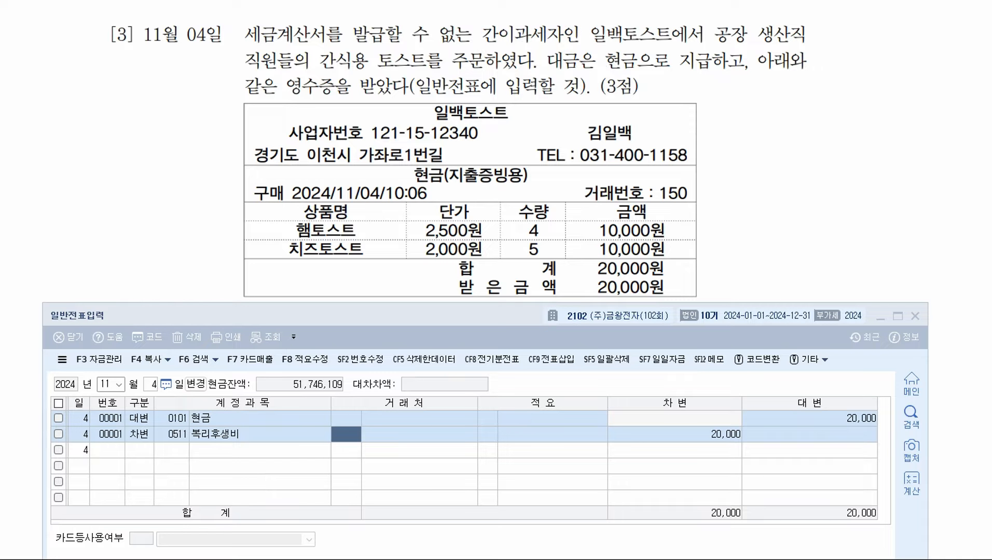
Step: Bring task [4] into view and set the voucher date to November 5
scroll(496, 150, "down", 10)
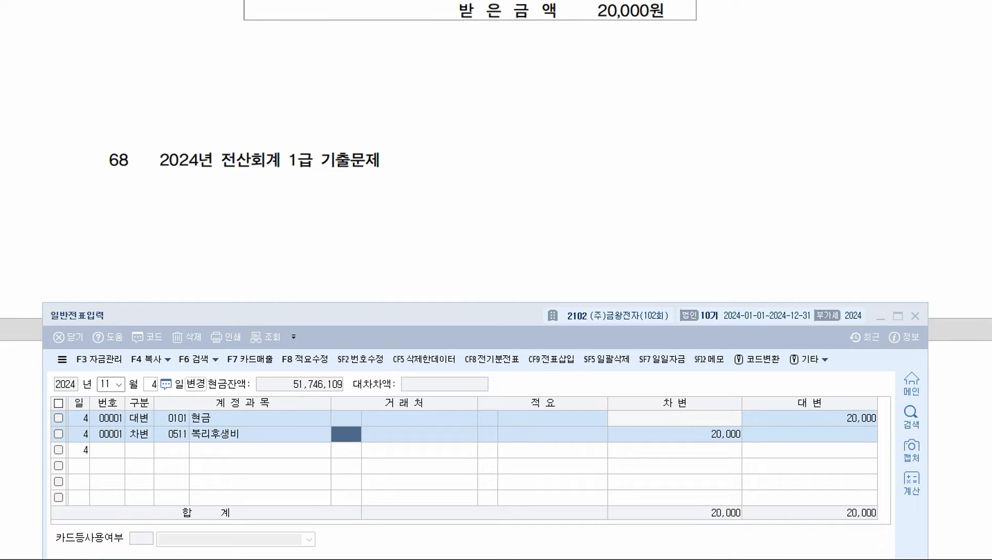
scroll(496, 150, "down", 2)
scroll(496, 151, "up", 2)
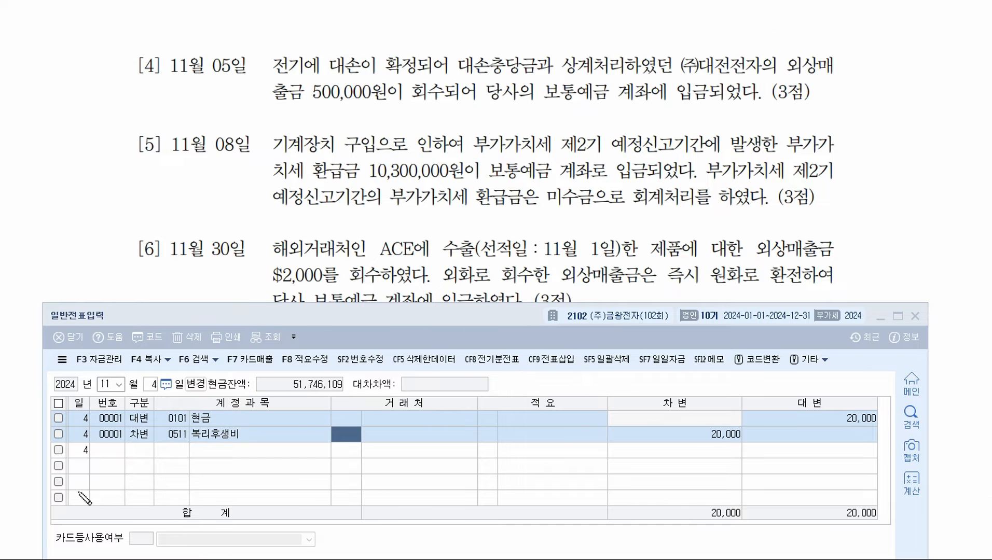
left_click(154, 385)
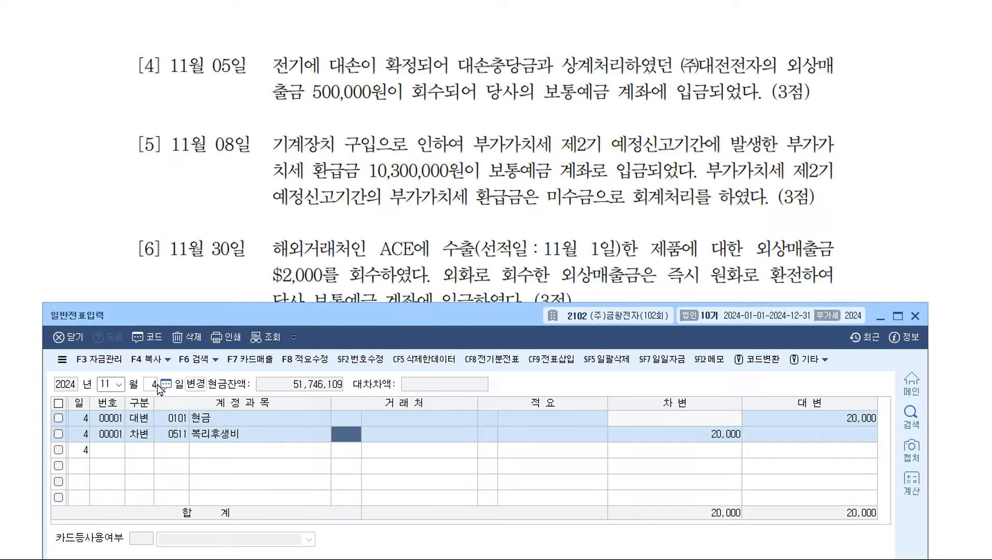
type("5")
key("Return")
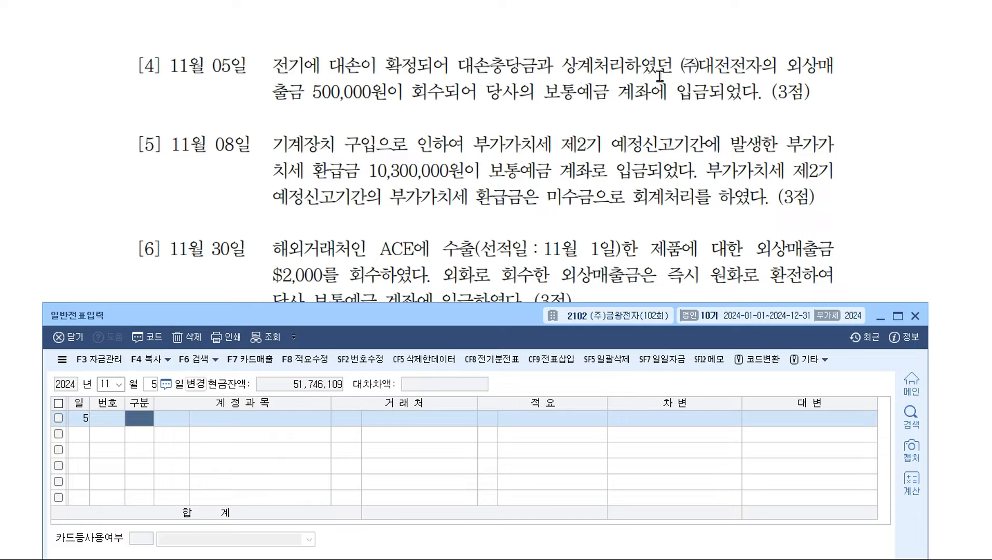
type("1")
key("Return")
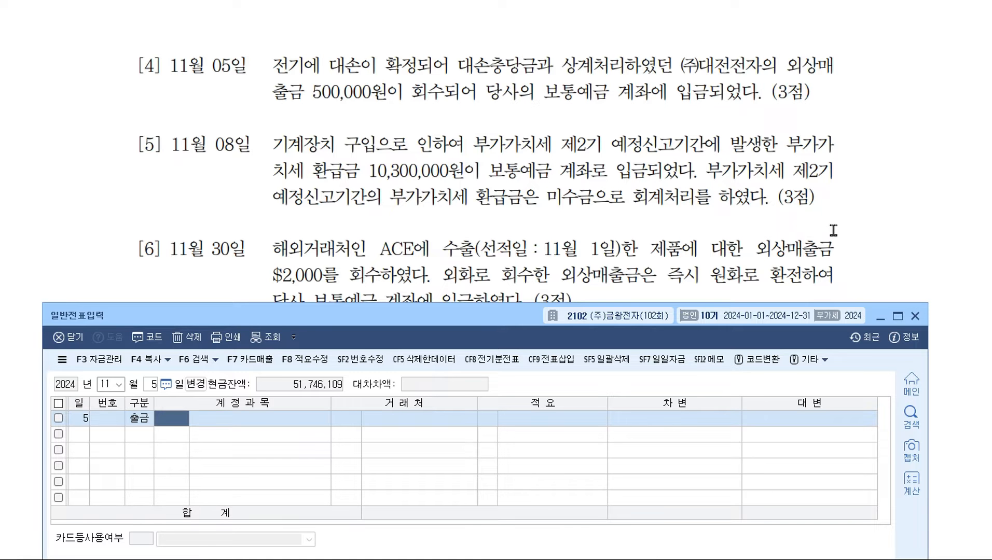
key("Left")
Step: Enter a debit line for 보통예금 (code 0103) with an amount of 500,000
type("3")
key("Return")
type("103")
key("Return")
key("Return")
key("Return")
type("500,000")
key("Return")
Step: Add a 500,000 credit line for the 대손충당금 account belonging to 외상매출금 (code 0109), looking it up by 대손충
type("4")
key("Return")
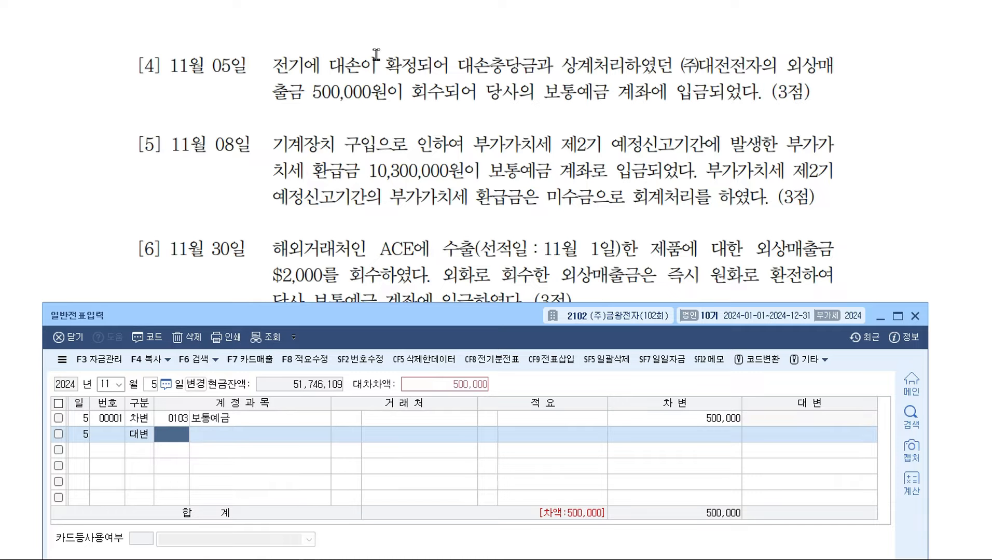
key("F2")
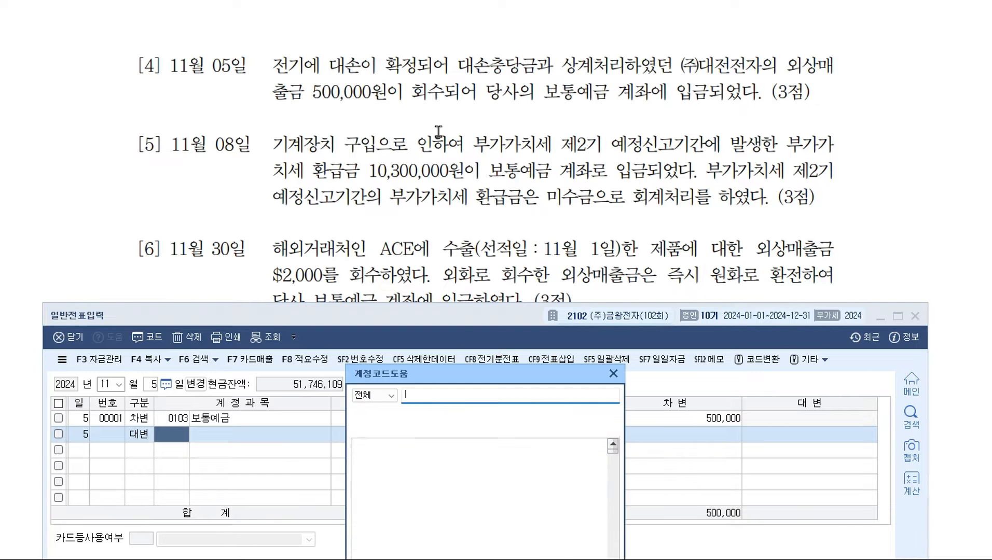
type("대손충")
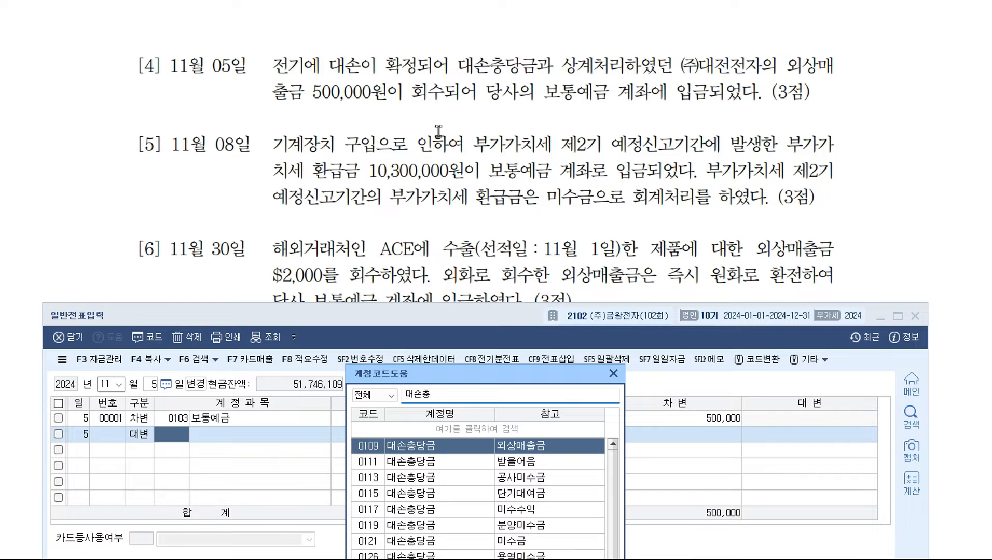
key("Return")
key("Return")
key("Return")
key("Return")
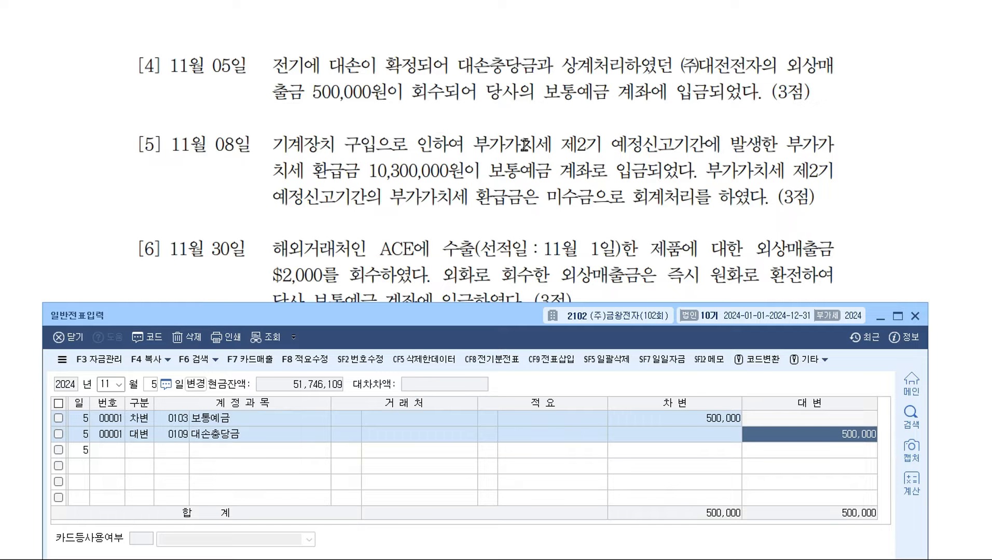
Step: Bring task [5] into view, move the voucher window just below it, and set the voucher date to November 8
scroll(524, 146, "down", 3)
left_click_drag(532, 311, 528, 186)
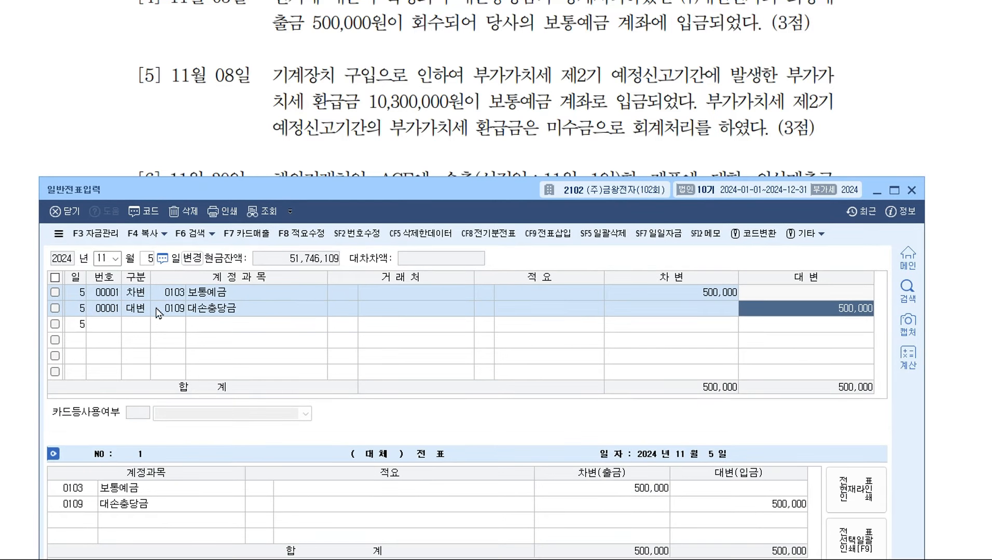
left_click(151, 261)
type("8")
key("Return")
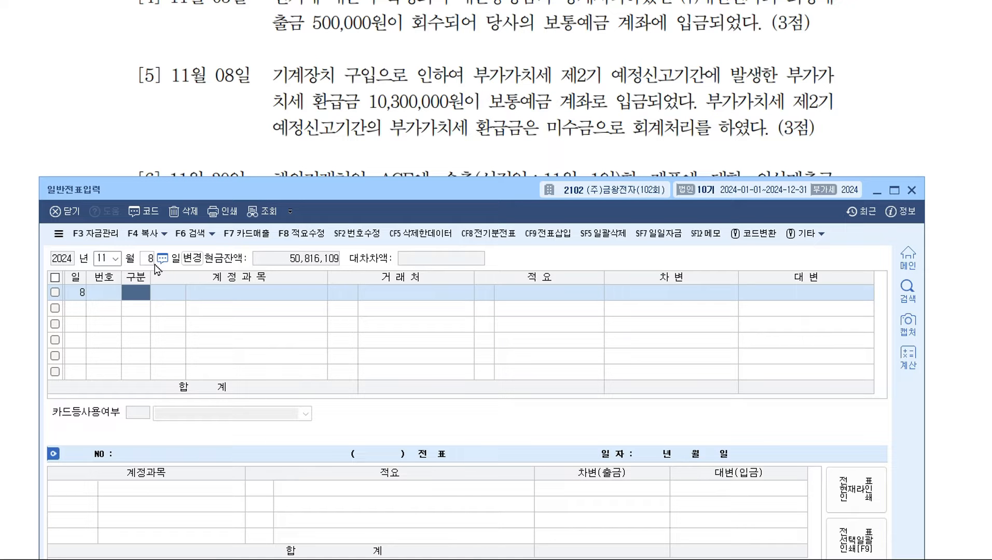
Step: Sketch a blue journal entry over the voucher grid with V예 100 as debit, V대 80 as credit, and two crossing arrows from circled areas
left_click(511, 559)
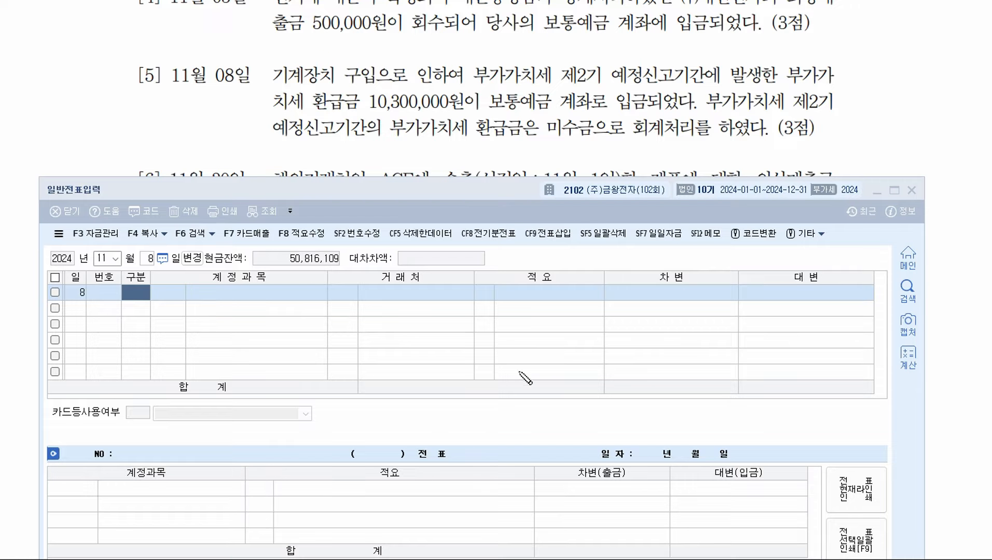
left_click_drag(515, 352, 505, 423)
mouse_move(574, 326)
left_mouse_down()
mouse_move(630, 327)
mouse_move(630, 319)
mouse_move(358, 350)
mouse_move(377, 350)
mouse_move(366, 363)
left_mouse_up()
left_click_drag(372, 369, 383, 364)
left_click_drag(383, 369, 390, 369)
mouse_move(390, 364)
left_mouse_down()
mouse_move(398, 381)
mouse_move(493, 388)
left_mouse_up()
mouse_move(417, 282)
left_mouse_down()
mouse_move(388, 312)
mouse_move(425, 305)
left_mouse_up()
mouse_move(352, 291)
left_mouse_down()
mouse_move(436, 294)
mouse_move(545, 351)
left_mouse_up()
mouse_move(534, 344)
left_mouse_down()
mouse_move(549, 347)
mouse_move(540, 372)
left_mouse_up()
mouse_move(549, 370)
left_mouse_down()
mouse_move(562, 366)
mouse_move(552, 383)
left_mouse_up()
left_click_drag(555, 374, 571, 382)
mouse_move(574, 365)
left_mouse_down()
mouse_move(576, 390)
mouse_move(696, 380)
left_mouse_up()
left_click_drag(439, 366, 441, 379)
left_click_drag(451, 369, 458, 377)
mouse_move(647, 360)
left_mouse_down()
mouse_move(644, 377)
mouse_move(637, 364)
left_mouse_up()
left_click_drag(652, 369, 655, 366)
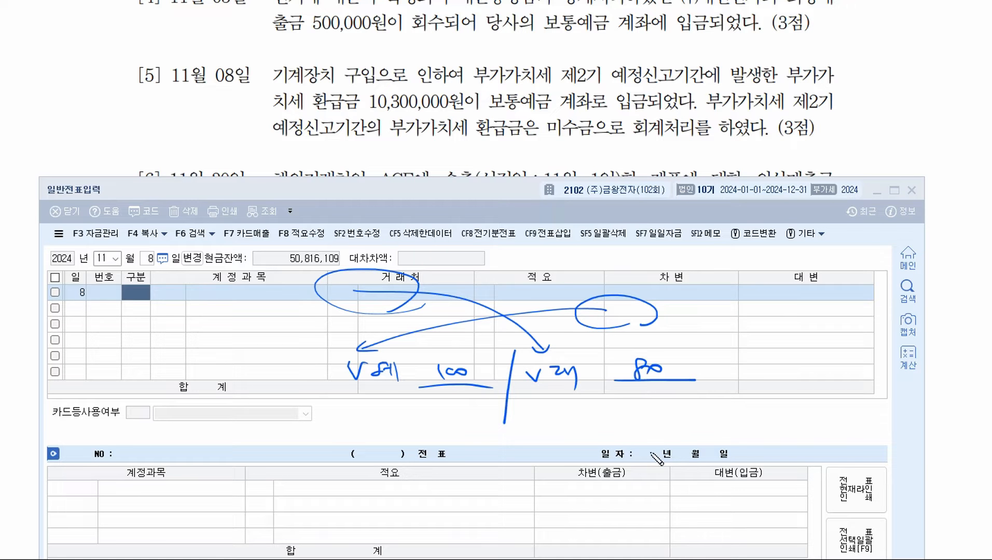
Step: Write 미지급세금 20 under the credit side of the sketched entry and underline it
left_click_drag(639, 408, 653, 414)
left_click_drag(658, 406, 660, 406)
left_click_drag(526, 429, 638, 425)
mouse_move(524, 410)
left_mouse_down()
mouse_move(605, 410)
mouse_move(608, 421)
left_mouse_up()
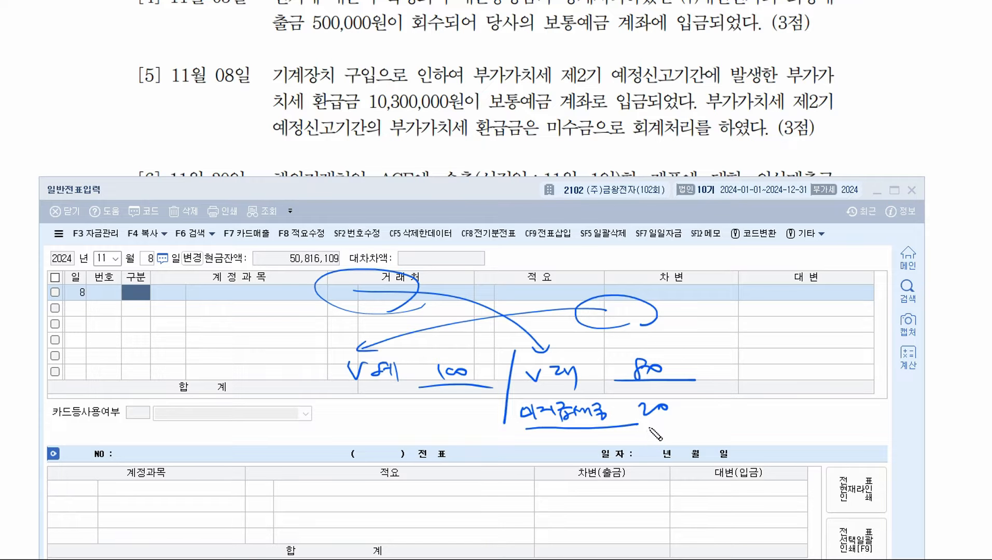
Step: Change the sketched V대 amount to 180 and replace the 미지급세금 line with an underlined 미수금 80 on the debit side
left_click_drag(620, 357, 617, 383)
left_click_drag(693, 424, 538, 410)
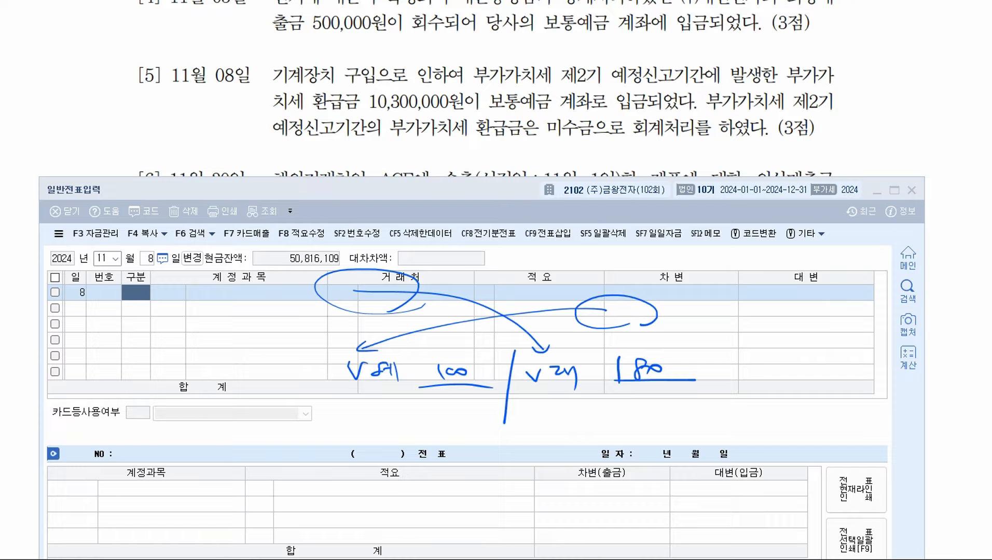
left_click_drag(466, 400, 459, 416)
left_click_drag(473, 408, 480, 410)
left_click_drag(341, 430, 449, 428)
left_click_drag(356, 408, 413, 428)
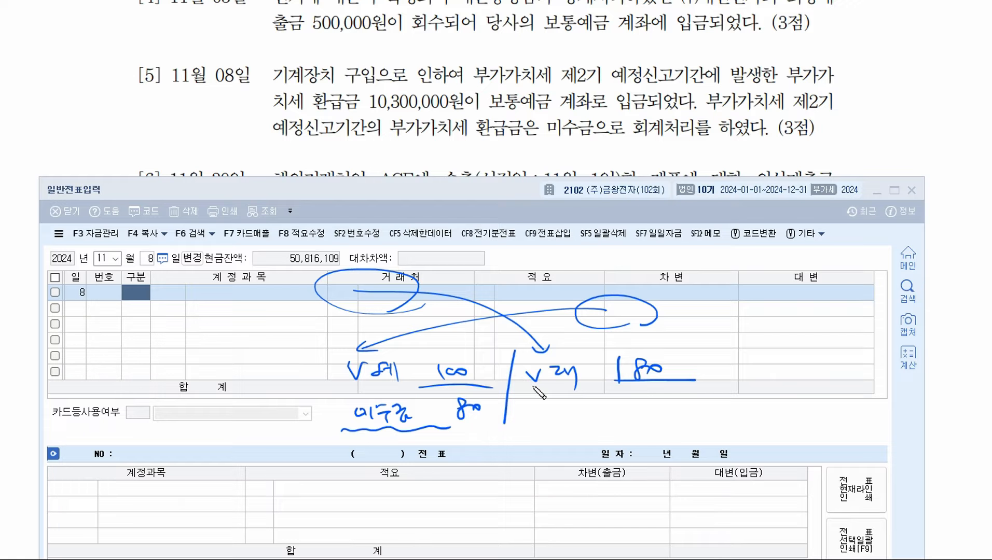
Step: Circle V대 180 and V예 100 in the sketched entry and draw a box around 미수금 80
mouse_move(650, 404)
left_mouse_down()
mouse_move(686, 394)
mouse_move(669, 400)
left_mouse_up()
mouse_move(479, 387)
left_mouse_down()
mouse_move(496, 371)
mouse_move(437, 387)
left_mouse_up()
left_click_drag(358, 340, 378, 349)
left_click_drag(334, 398, 491, 430)
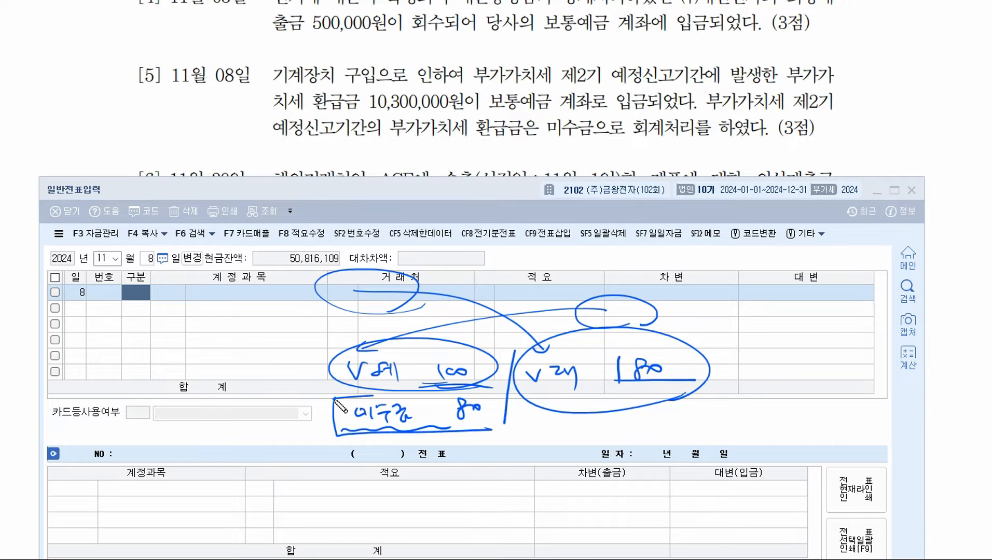
mouse_move(334, 399)
left_mouse_down()
mouse_move(496, 431)
mouse_move(503, 411)
left_mouse_up()
Step: Sketch a second entry with an arrow moving 미수금 80 to its credit side, circle it, and underline 10,300,000원, 보통예금 and 미수금 in task [5]
left_click_drag(524, 478, 512, 541)
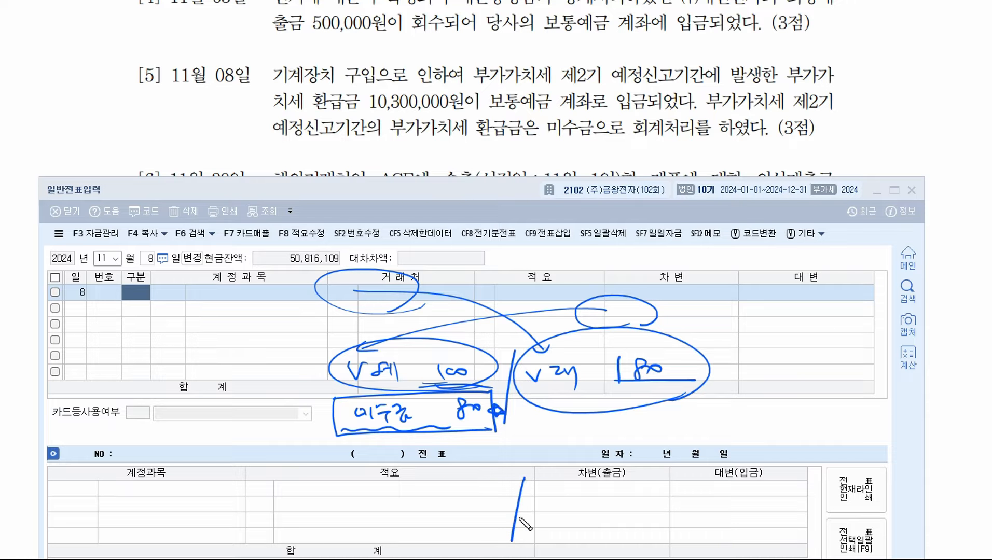
left_click_drag(445, 419, 574, 493)
left_click_drag(567, 484, 584, 482)
left_click_drag(352, 528, 474, 528)
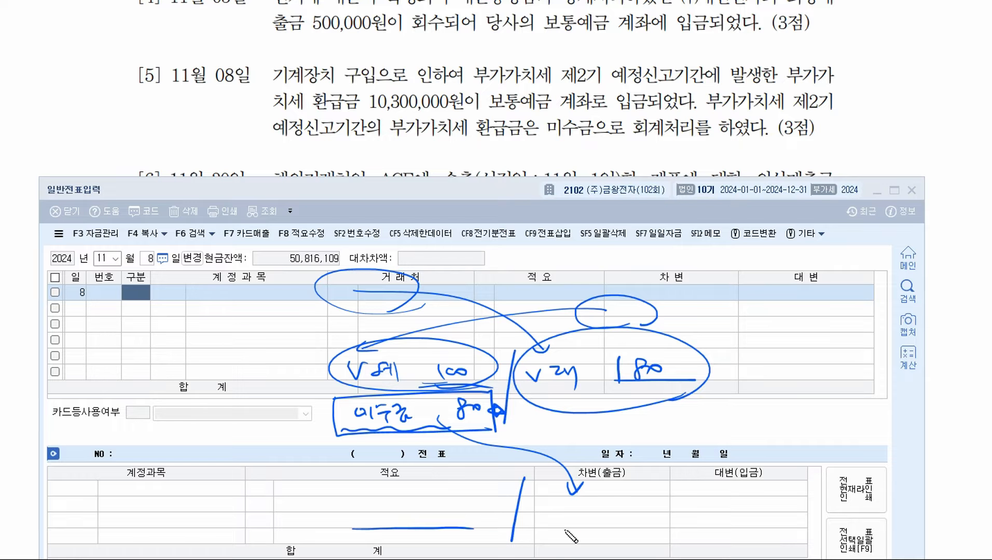
mouse_move(552, 528)
left_mouse_down()
mouse_move(637, 528)
mouse_move(680, 514)
mouse_move(618, 535)
left_mouse_up()
mouse_move(370, 530)
left_mouse_down()
mouse_move(106, 330)
mouse_move(111, 339)
left_mouse_up()
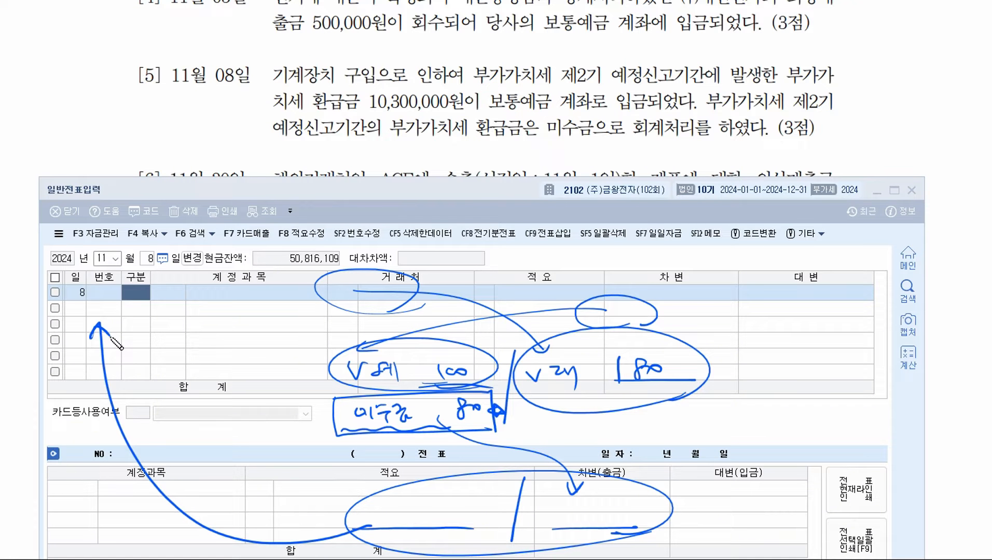
left_click_drag(546, 137, 600, 139)
left_click_drag(367, 111, 604, 108)
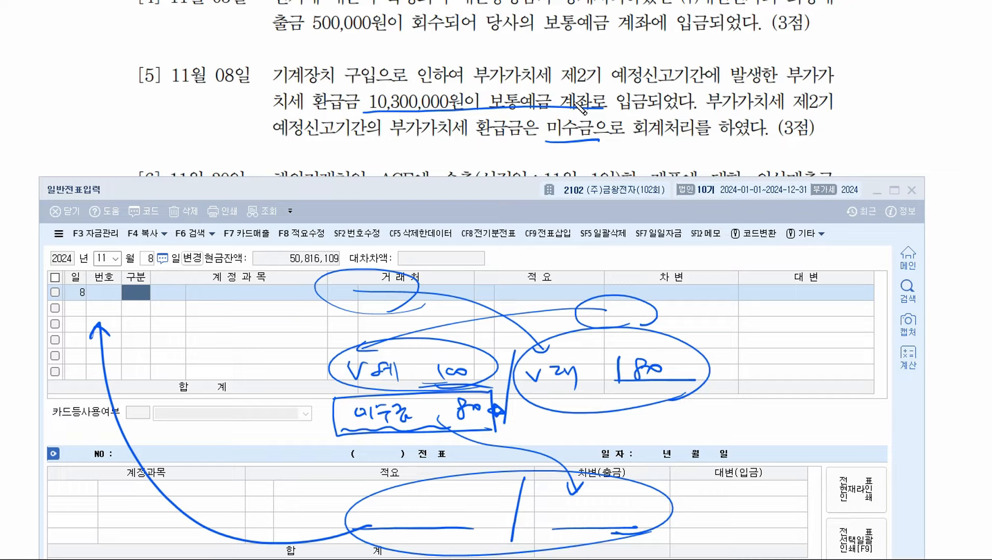
Step: Enter the 8 November debit line with account 103 보통예금 and amount 10,300,000
left_click(152, 295)
type("3")
key("Return")
type("103")
key("Return")
key("Return")
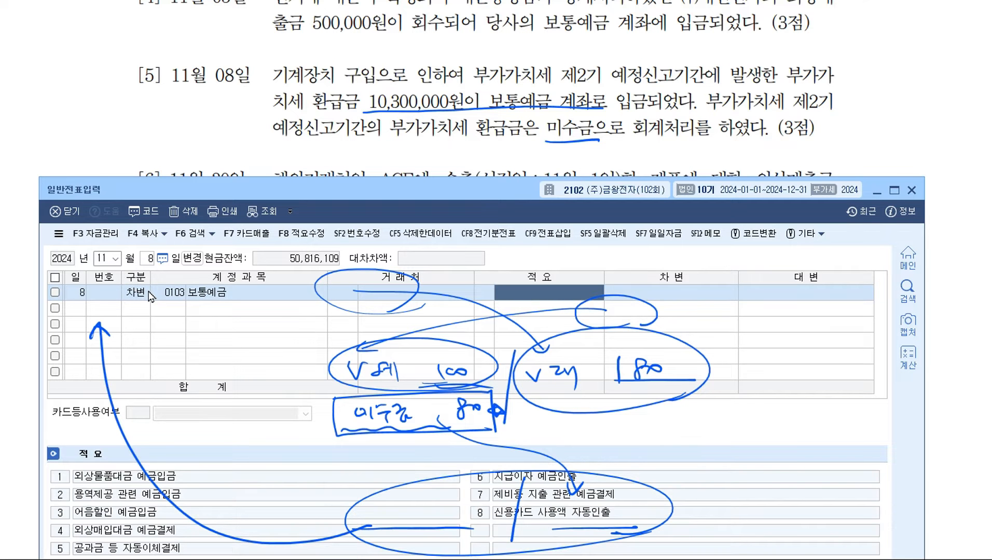
key("Return")
type("10,300,000")
key("Return")
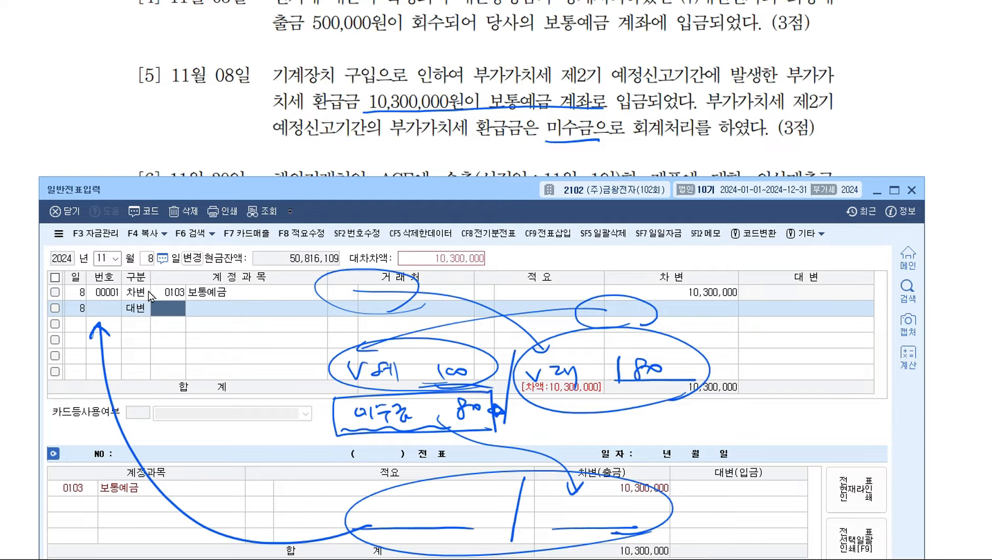
Step: Add the matching credit line with account 120 미수금 for 10,300,000
type("120")
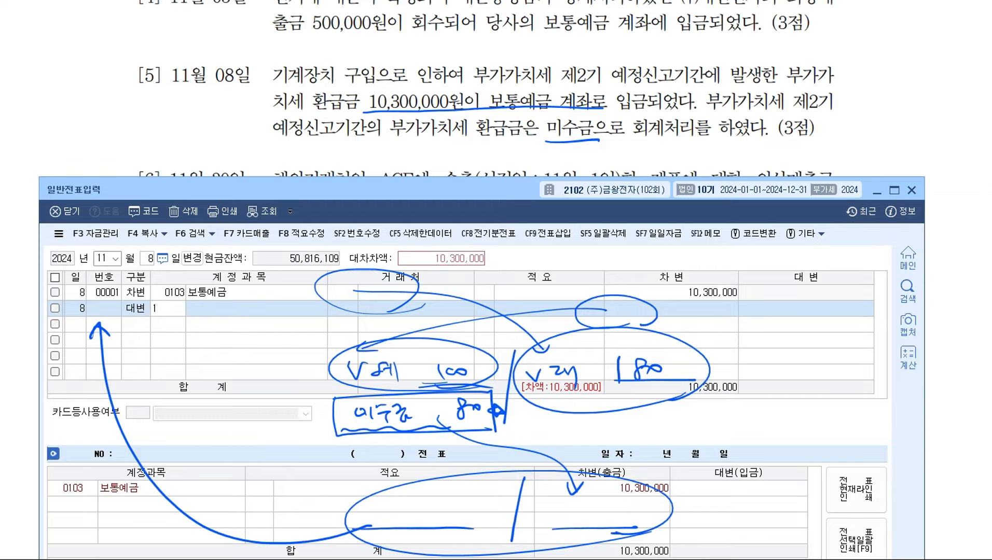
key("Return")
key("Return")
key("Return")
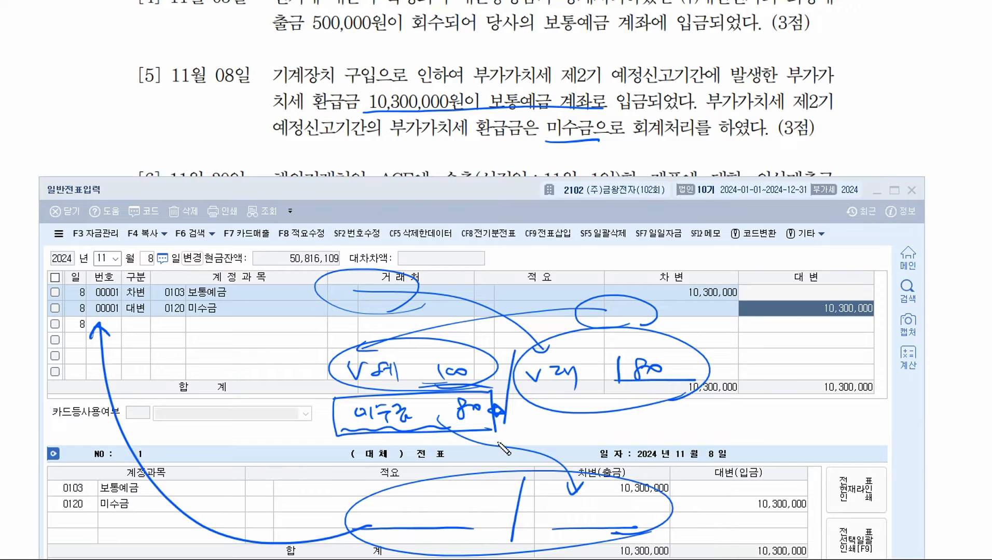
Step: Bracket the upper sketched entry, write 예금 on the lower entry's debit side, and clear all drawn annotations
left_click_drag(328, 337, 329, 445)
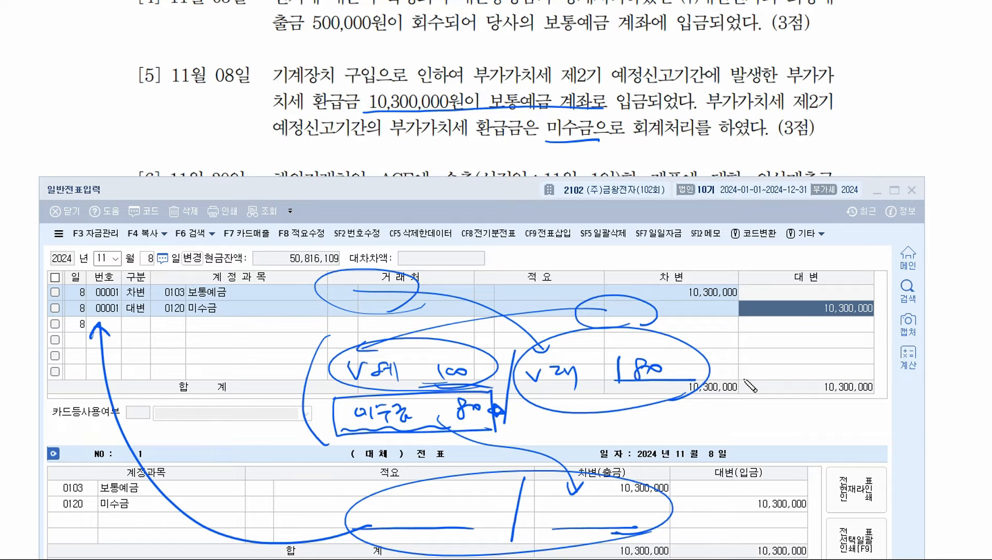
left_click_drag(710, 333, 705, 432)
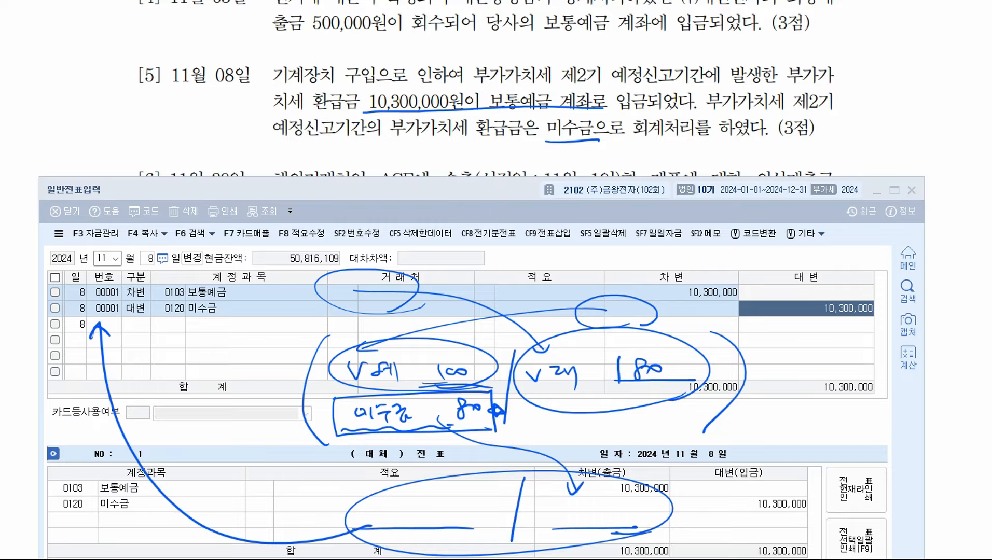
mouse_move(394, 506)
left_mouse_down()
mouse_move(410, 515)
mouse_move(417, 501)
mouse_move(428, 517)
left_mouse_up()
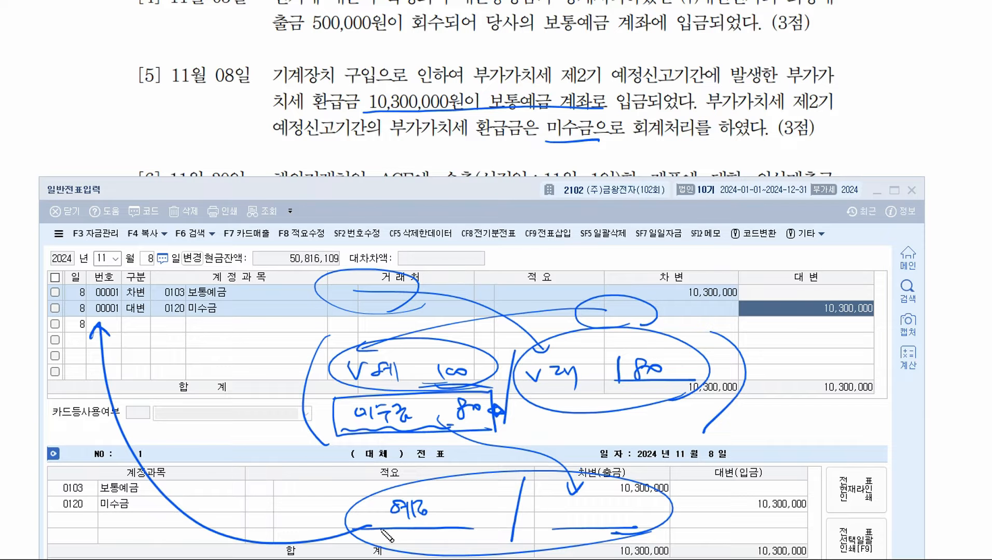
mouse_move(358, 511)
left_mouse_down()
mouse_move(342, 516)
mouse_move(359, 526)
left_mouse_up()
mouse_move(589, 180)
left_mouse_down()
mouse_move(587, 203)
mouse_move(666, 196)
left_mouse_up()
mouse_move(651, 149)
left_mouse_down()
mouse_move(651, 178)
mouse_move(660, 179)
left_mouse_up()
key("Escape")
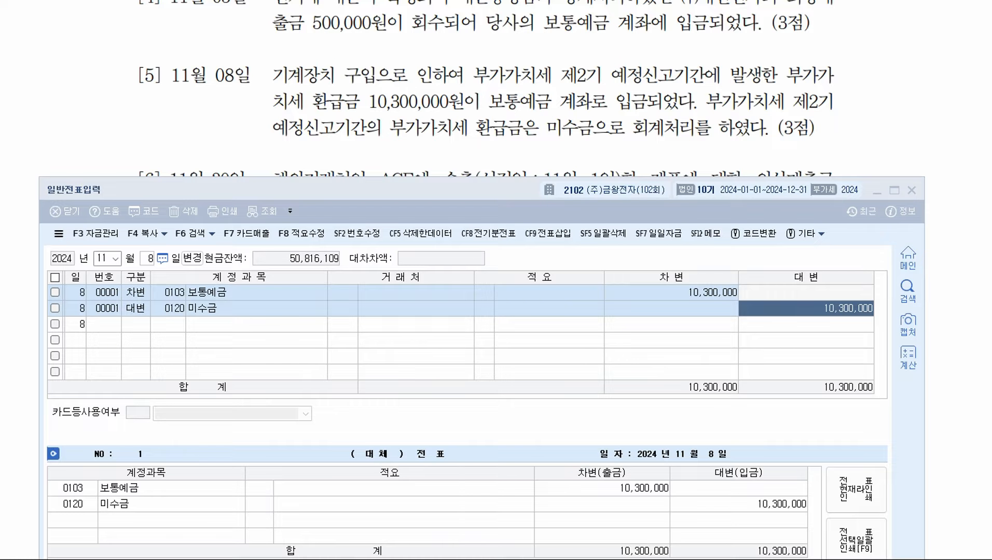
Step: Set the voucher date to 30 November for task [6] and move the voucher window down to uncover the exchange rates
scroll(487, 88, "down", 3)
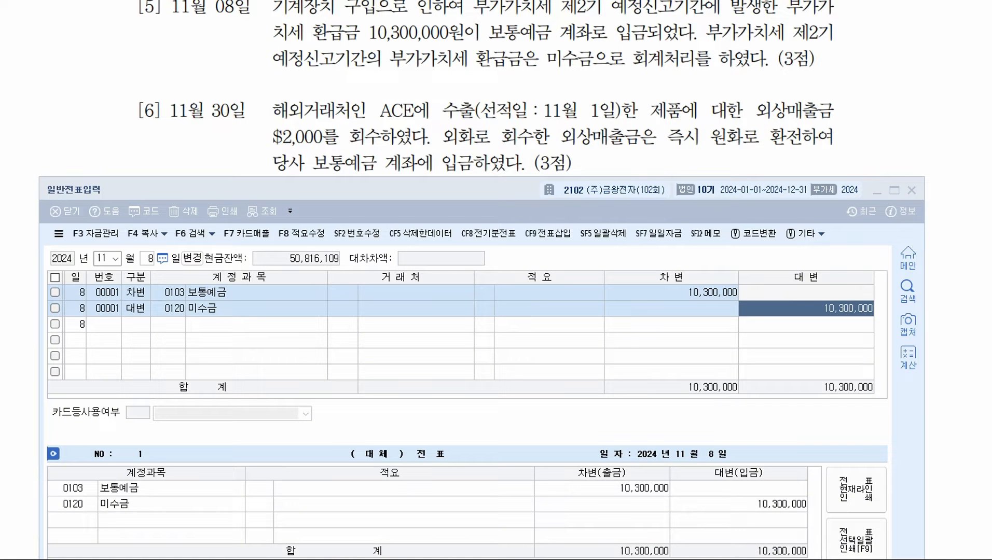
left_click(102, 258)
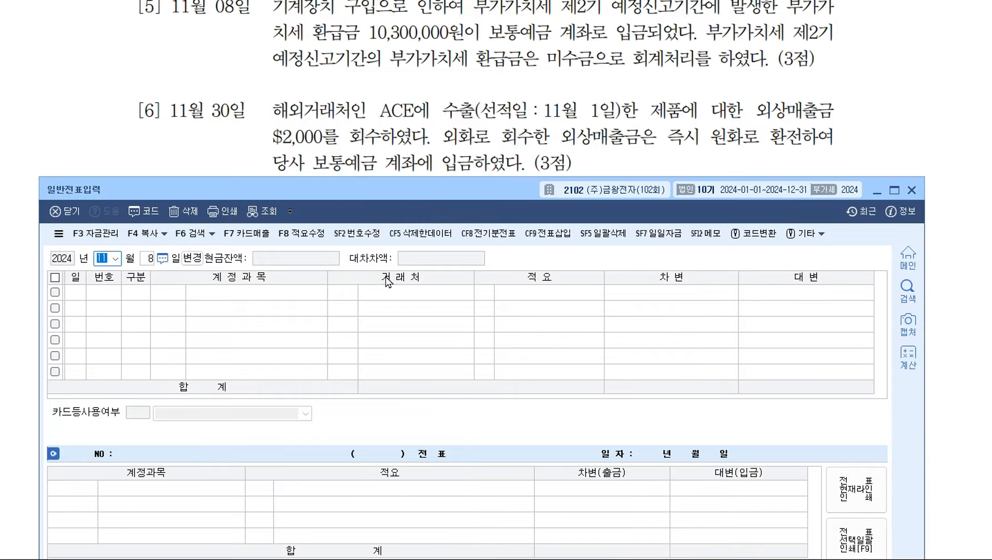
key("Return")
type("30")
key("Return")
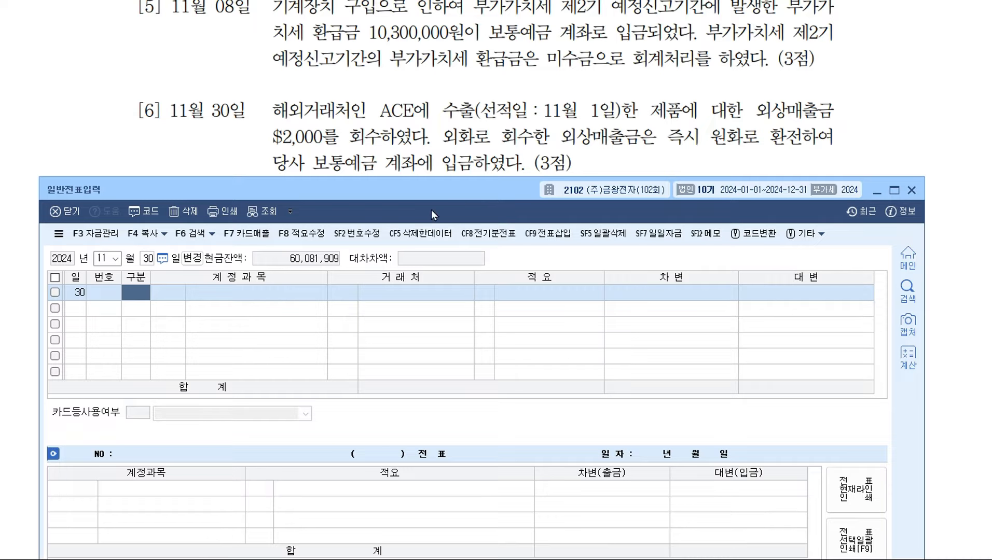
left_click_drag(464, 196, 465, 245)
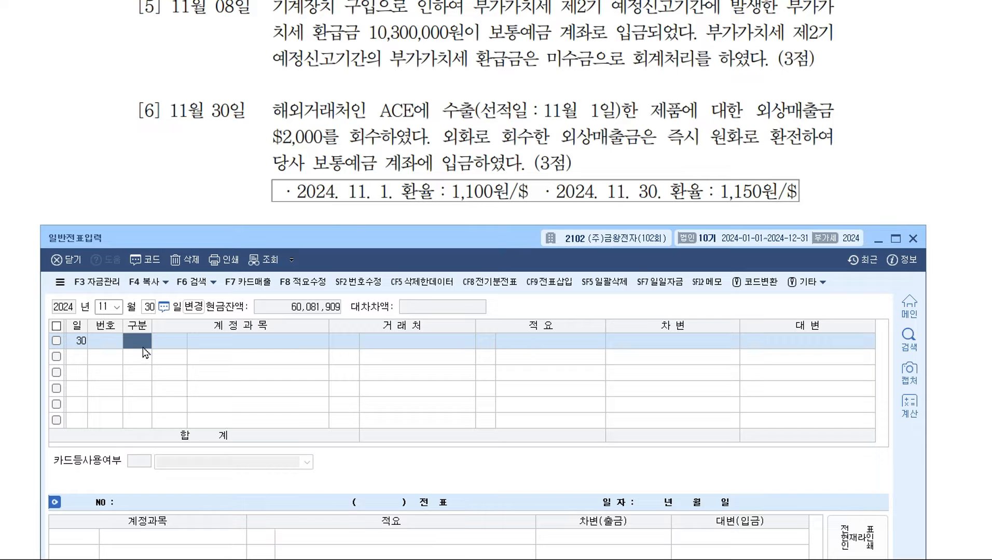
Step: Enter the 30 November debit line with account 103 보통예금 and amount 2,300,000
type("3")
key("Return")
type("103")
key("Return")
key("Return")
key("Return")
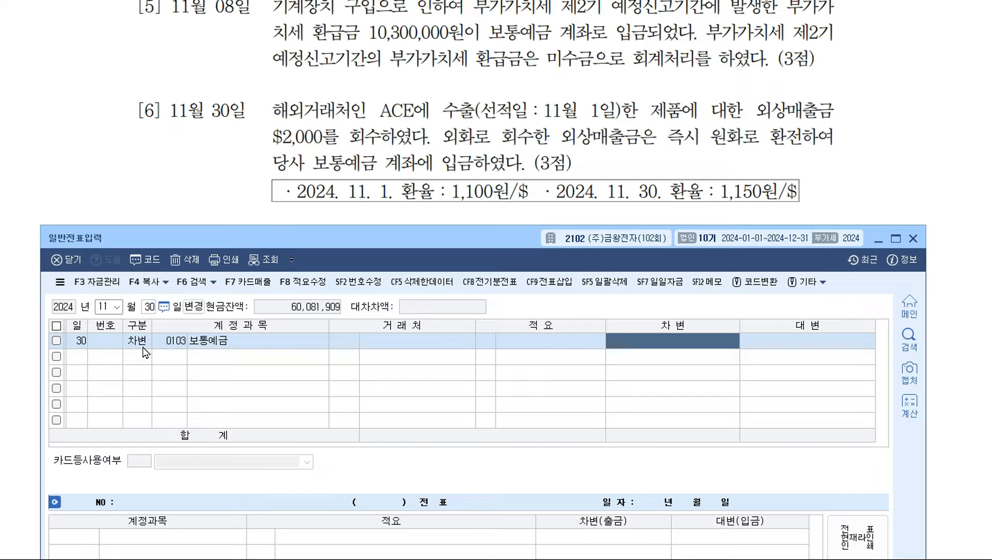
type("2300000")
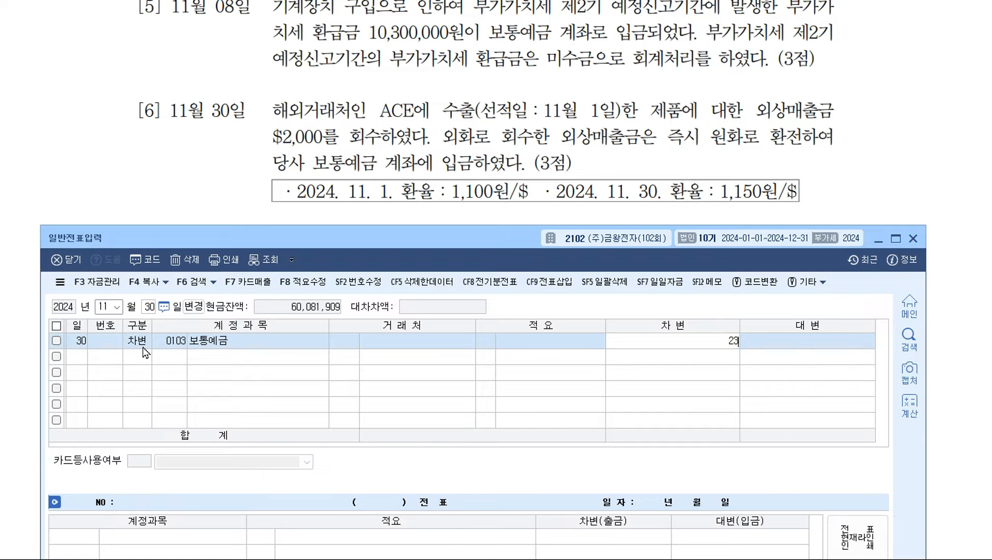
key("Return")
Step: Add a credit line with account 108 외상매출금, customer ACE and amount 2,200,000
type("4")
key("Return")
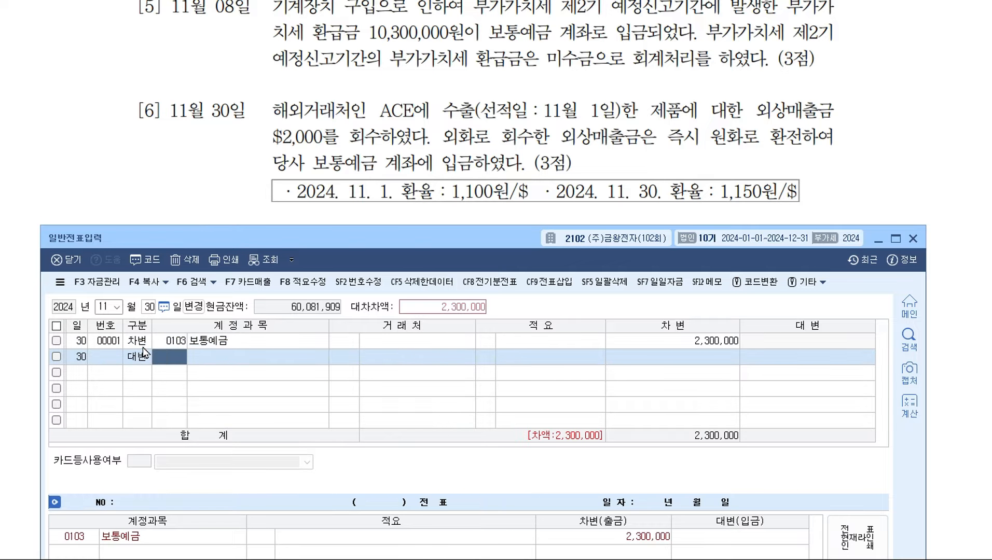
type("108")
key("Return")
key("F2")
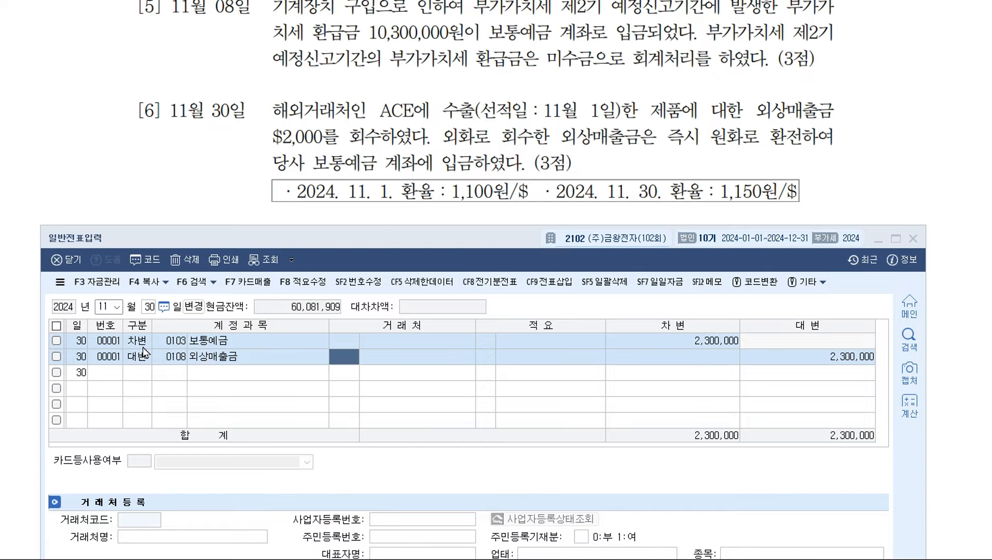
type("a")
key("Return")
key("Return")
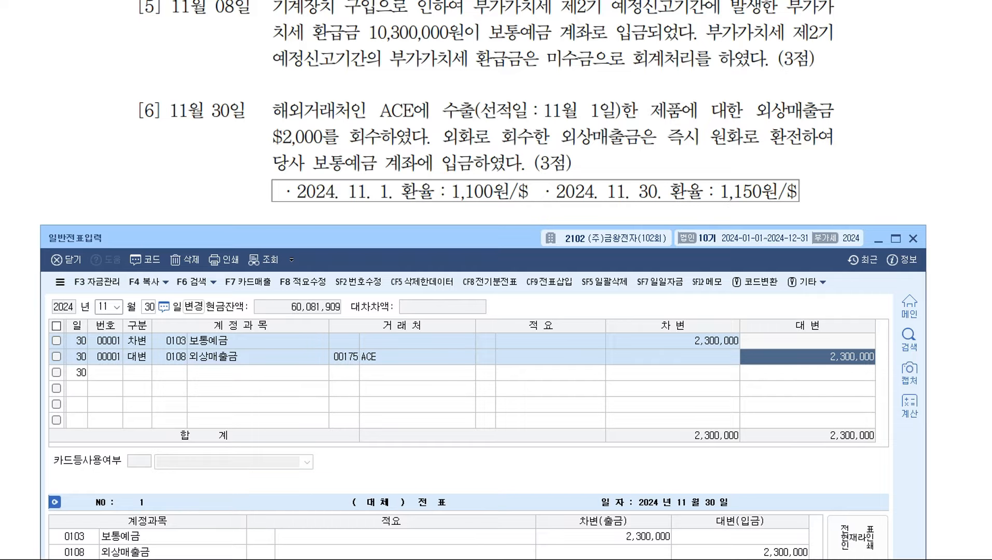
type("220000")
key("Return")
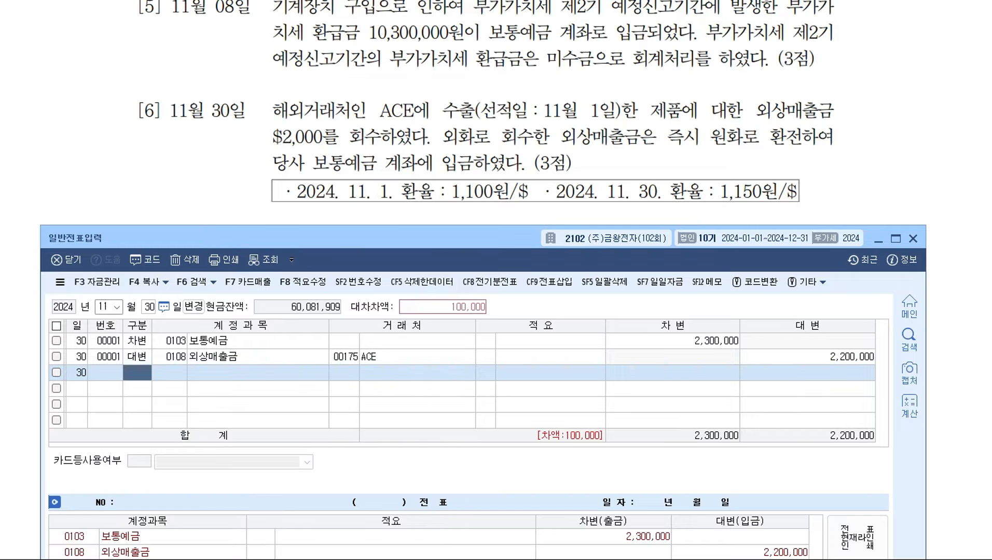
Step: Add a credit line for the remaining 100,000 to account 907 외환차익, found by searching accounts for 외환
type("4")
key("F2")
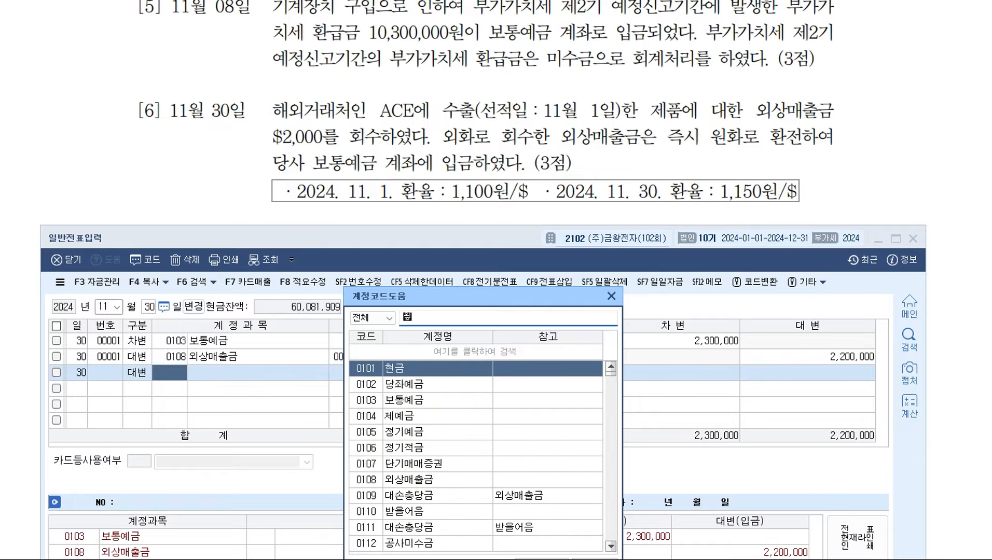
type("외환")
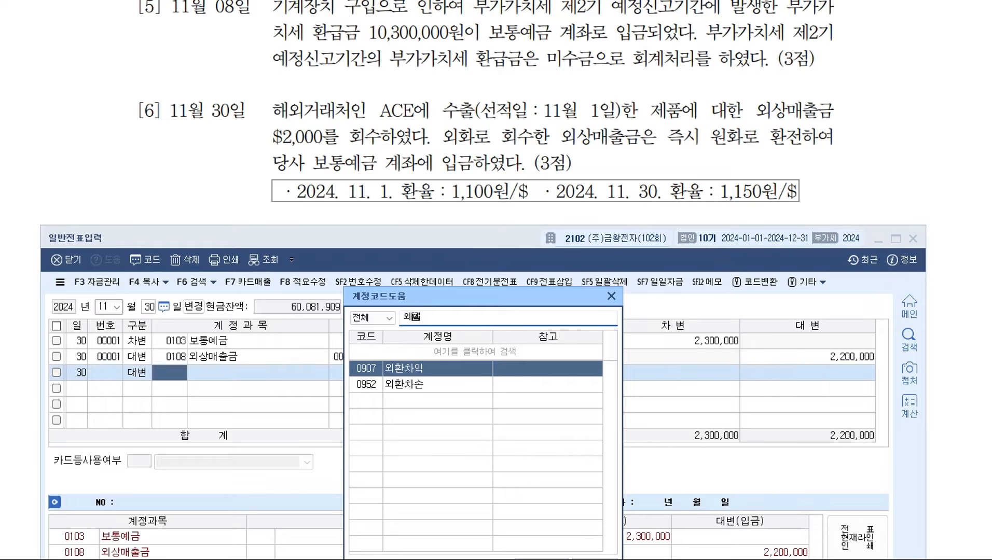
key("Return")
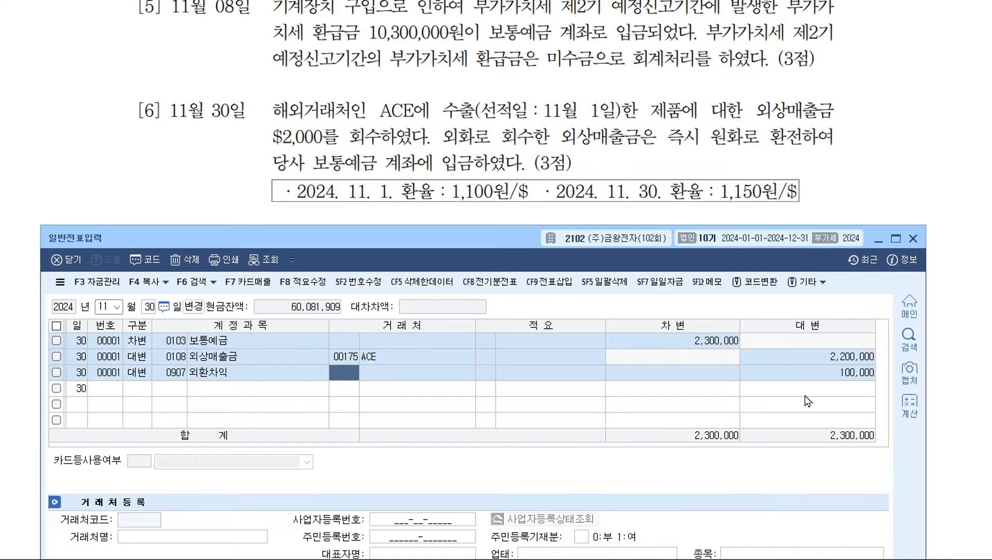
left_click(833, 377)
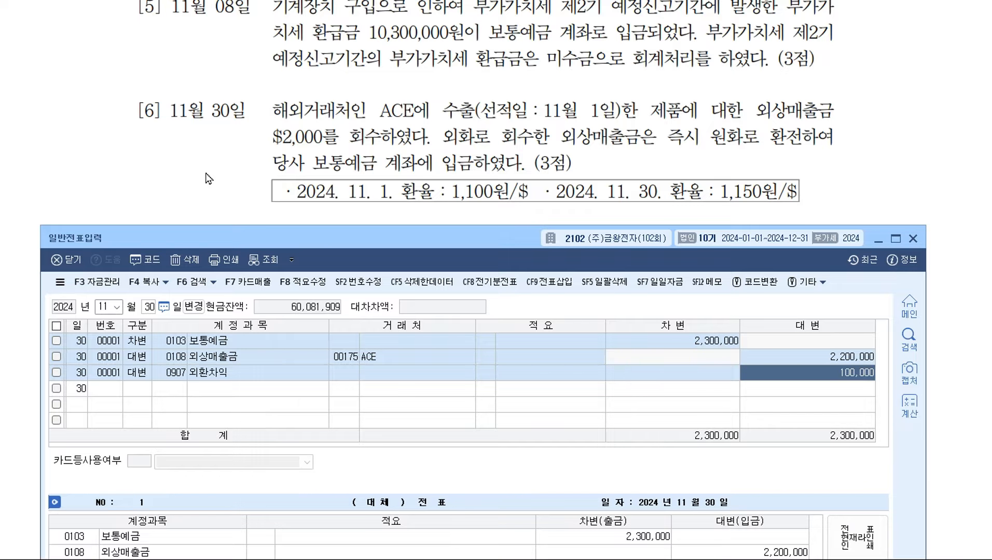
Step: Bring up 매입매출전표입력 for 문제3 task [1], set its date to 16 October, and move the window below the invoice
left_click(207, 179)
scroll(258, 231, "down", 4)
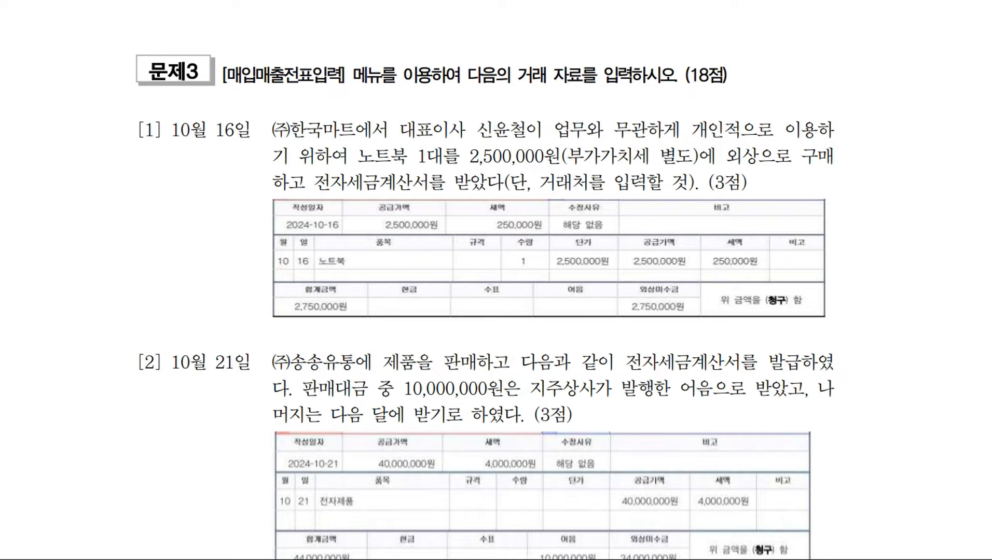
scroll(195, 110, "down", 1)
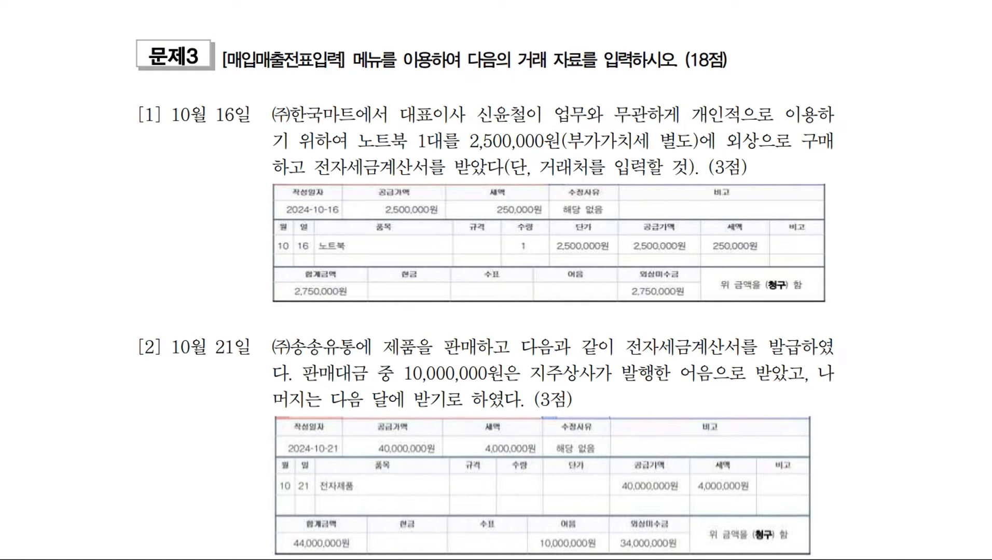
key("alt+Tab")
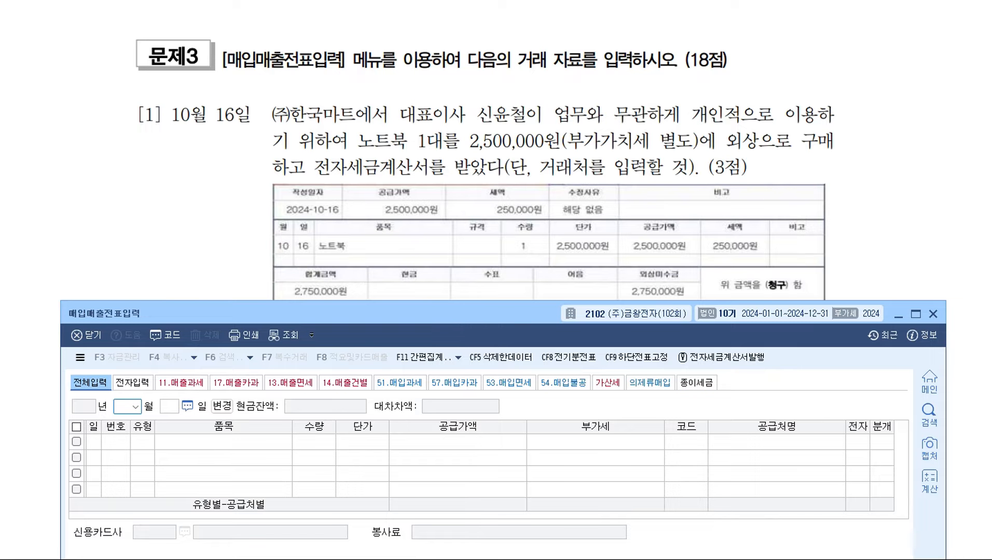
type("1016")
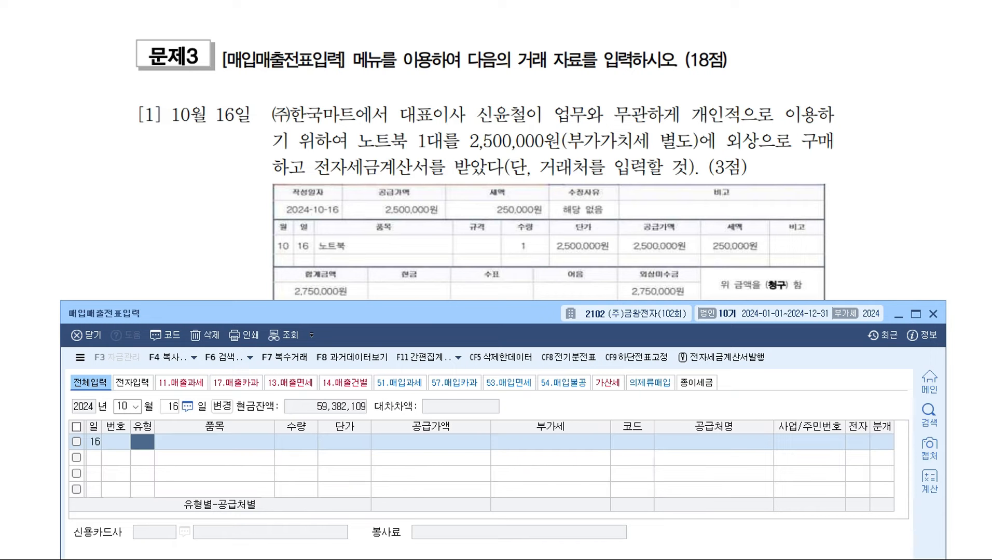
mouse_move(547, 312)
left_mouse_down()
mouse_move(540, 374)
mouse_move(553, 329)
left_mouse_up()
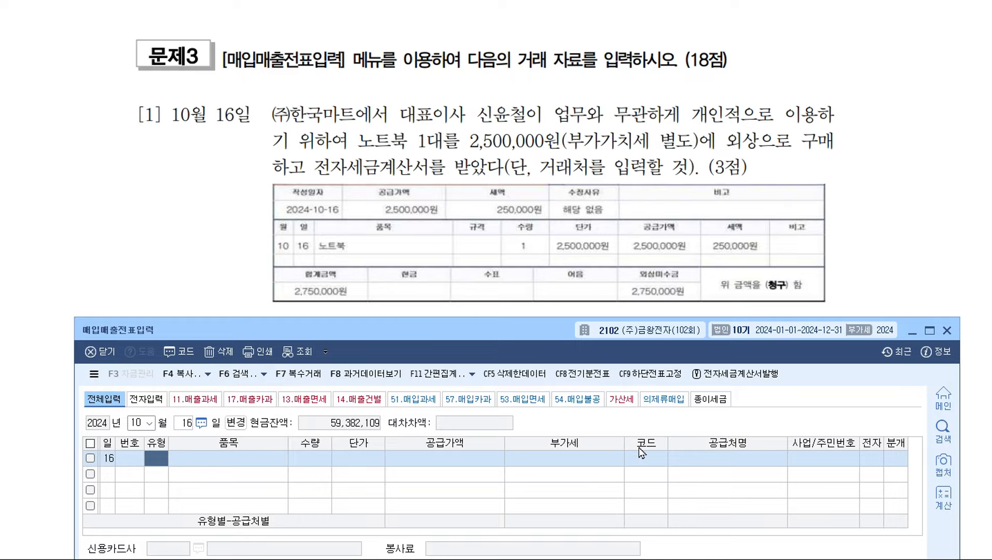
Step: Set the 16 October line to type 54 불공 with item 노트북 개인적, leaving quantity and unit price blank
type("54")
key("Return")
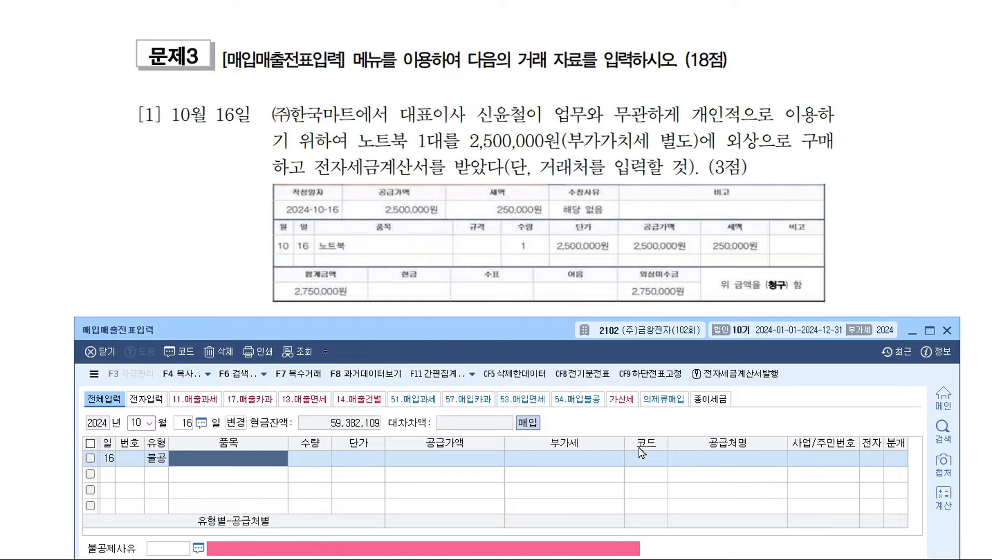
type("s")
type("노트북")
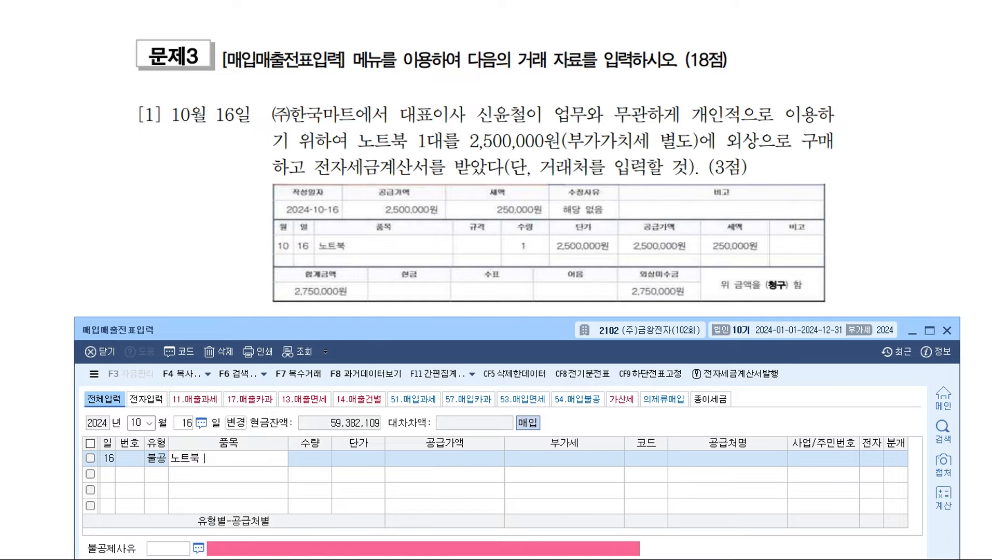
type(" 개인적")
key("Return")
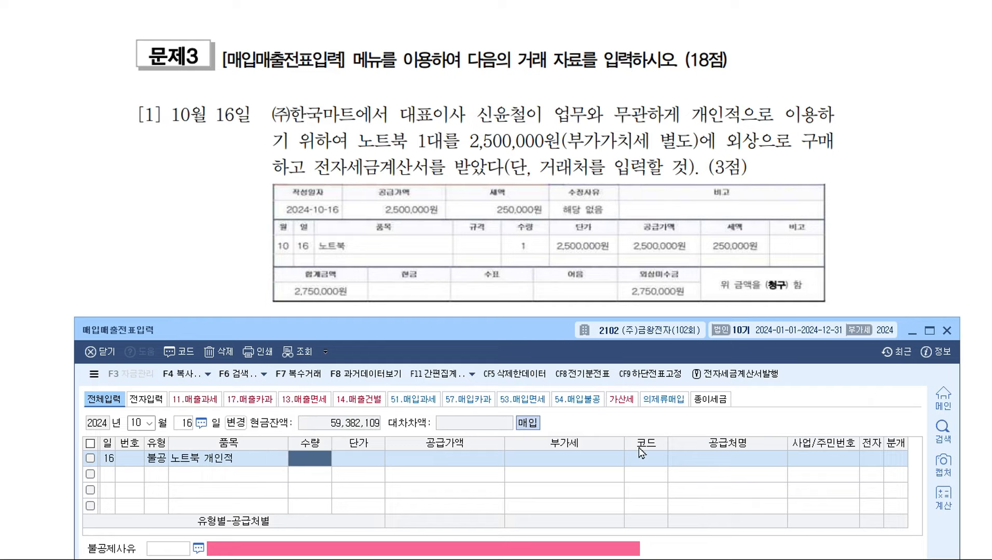
key("Return")
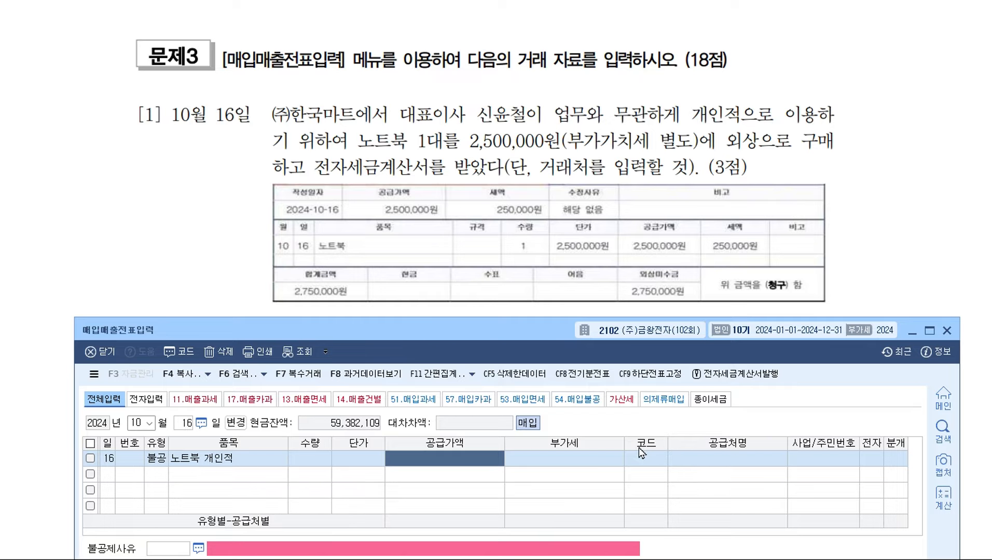
Step: Set the 16 October line's quantity to 1 and unit price to 2,500,000, accepting the calculated supply amount and VAT
key("Left")
key("Left")
type("1")
key("Return")
type("250,000")
key("Return")
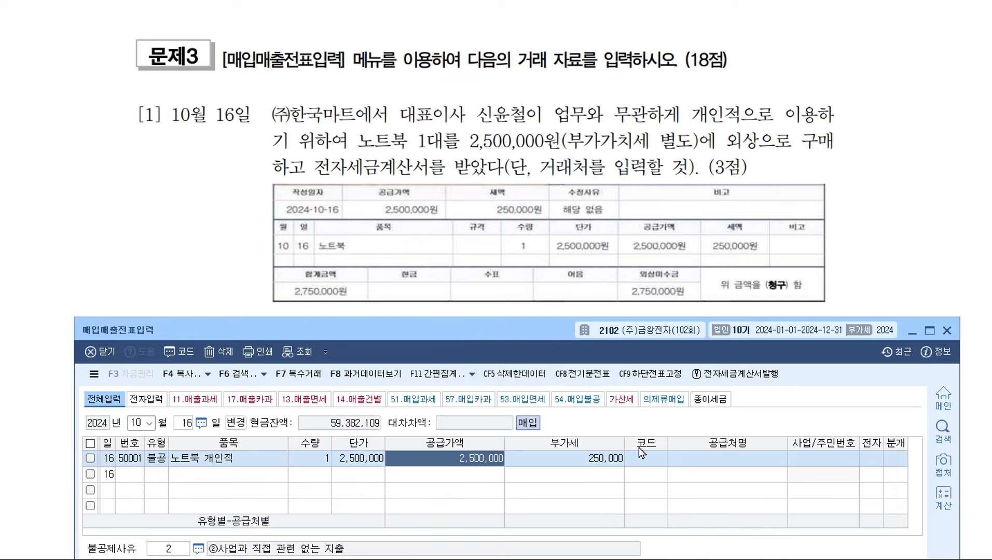
key("Return")
key("Return")
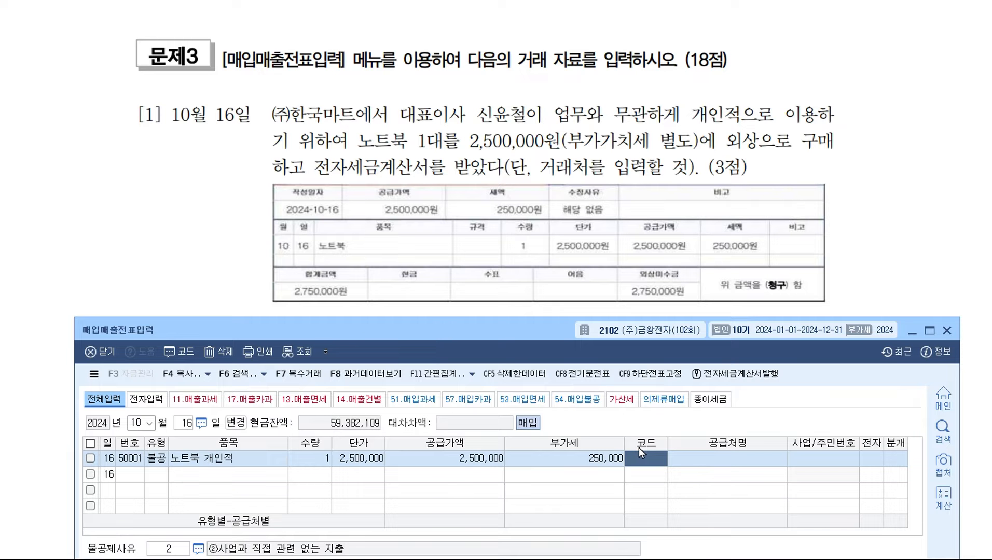
Step: Assign (주)한국마트 as the supplier of the 16 October line, found by searching customers for 한국
type("한국")
key("Return")
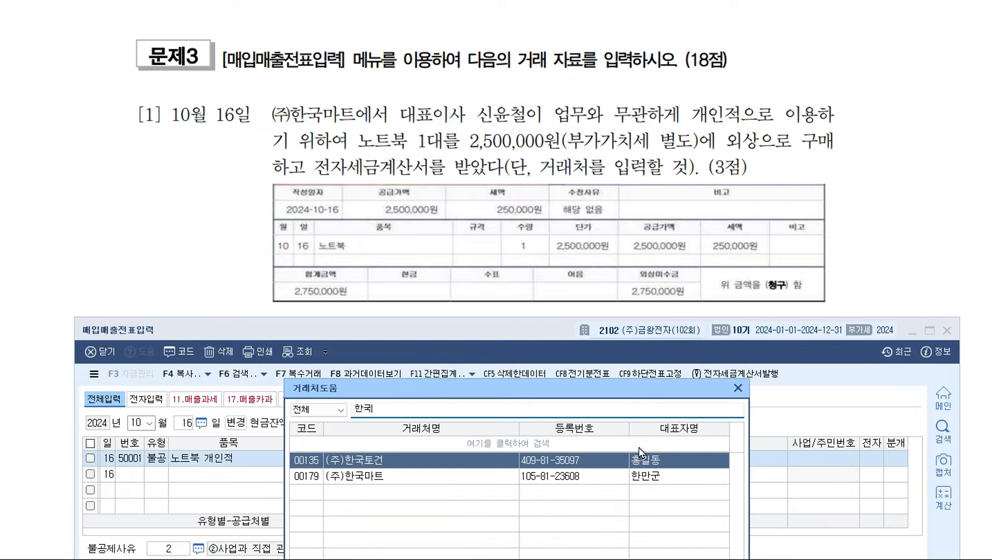
key("Down")
key("Return")
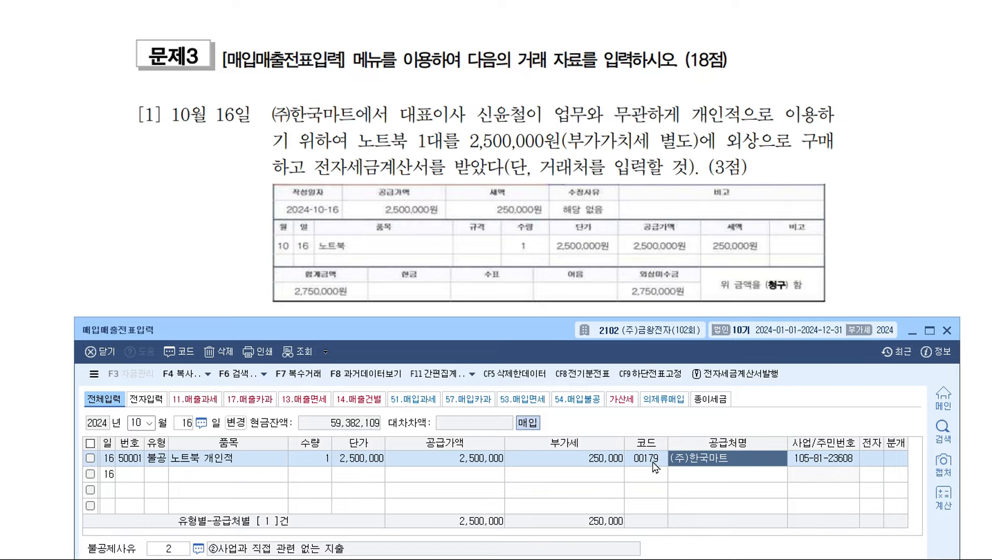
left_click(656, 463)
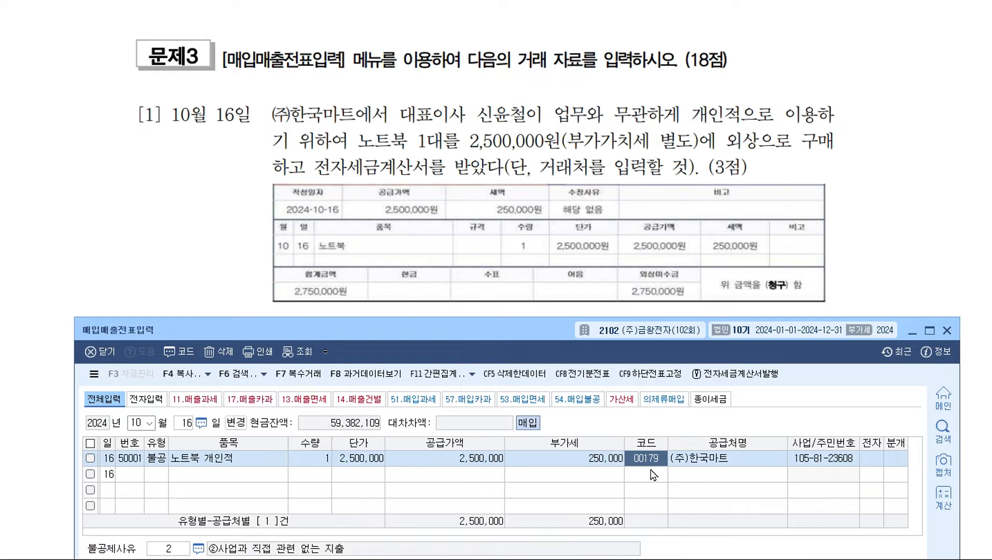
Step: Mark the 16 October line as electronic (여), accept 불공제사유 2 사업과 직접 관련 없는 지출, and set its 분개 to 혼합
left_click(873, 463)
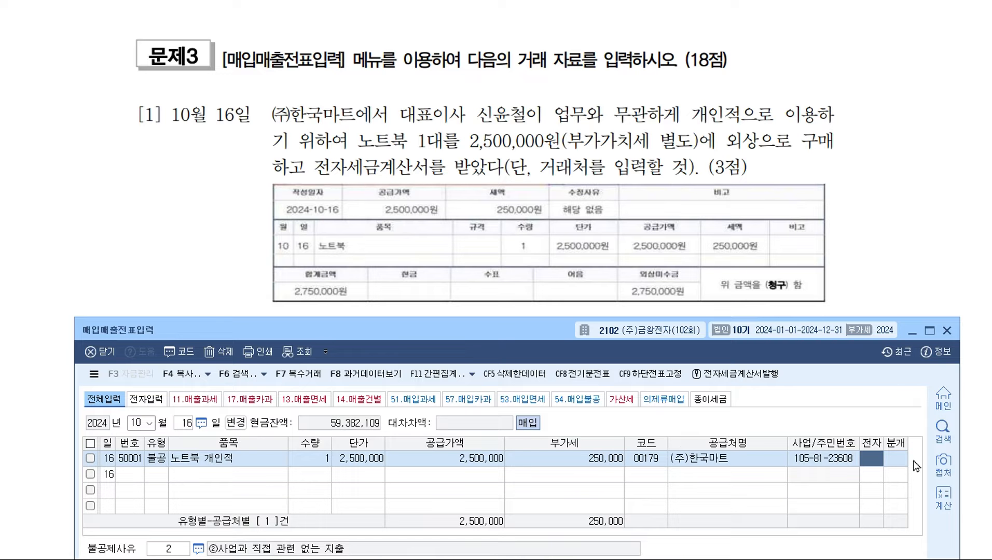
type("1")
key("Return")
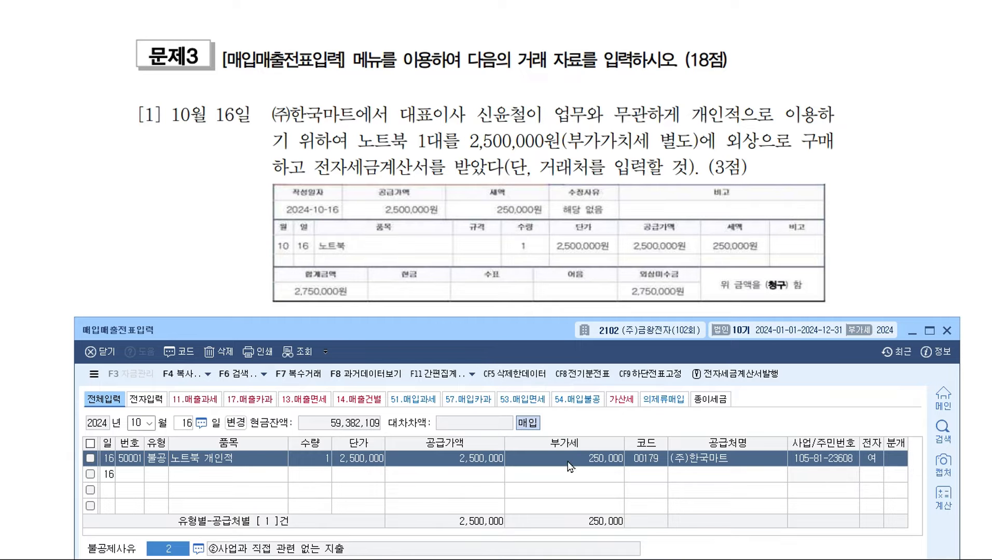
left_click_drag(550, 332, 556, 296)
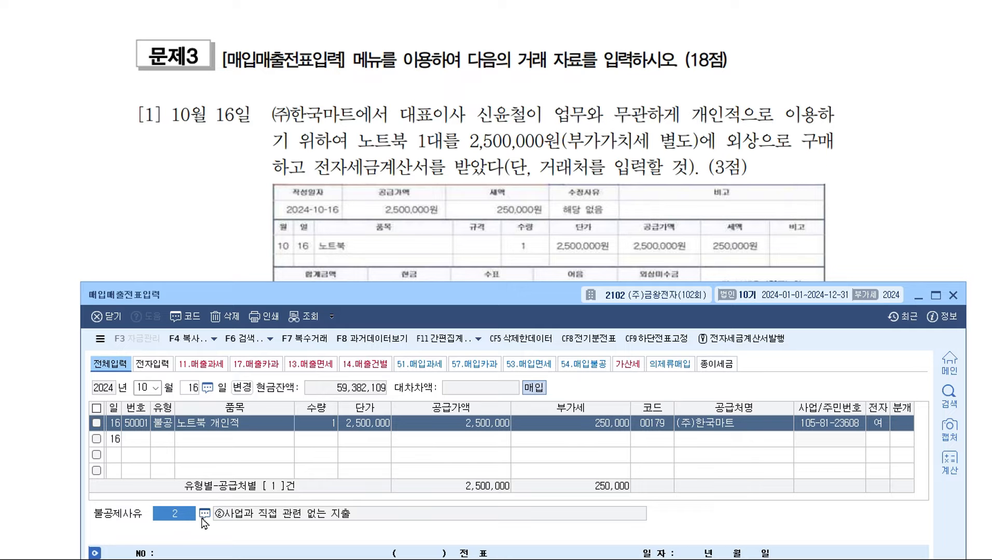
key("Return")
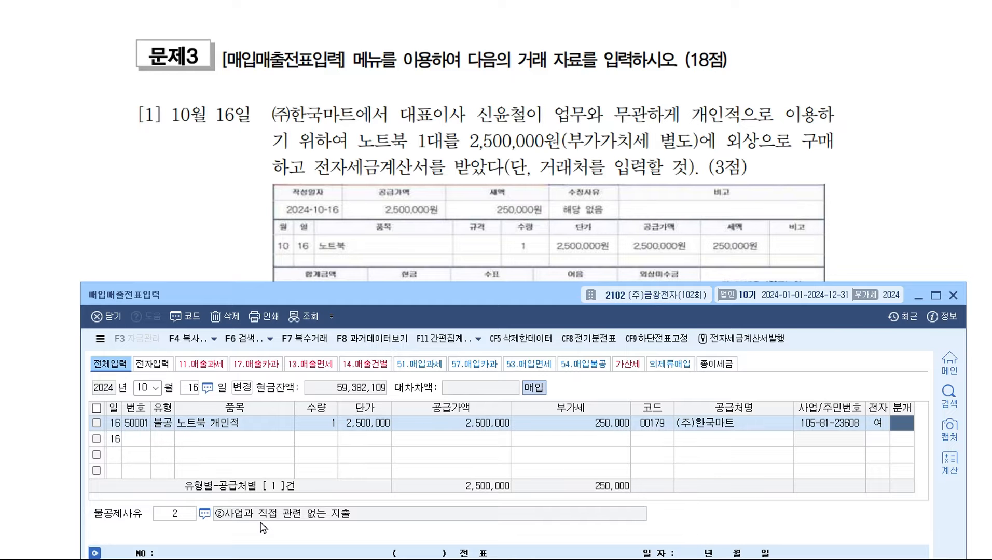
key("Return")
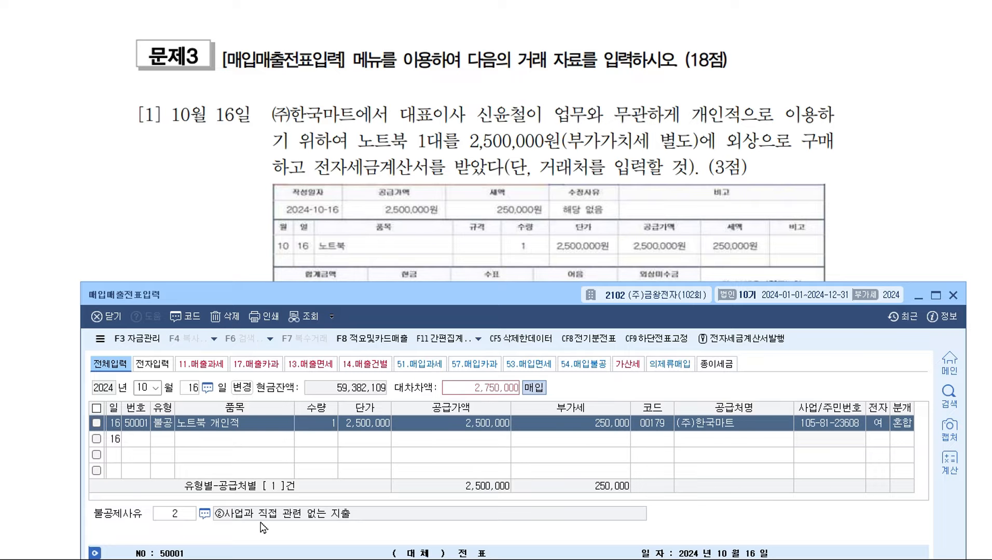
Step: Change the debit line's account in the 16 October journal to 134 가지급금
scroll(467, 244, "down", 2)
left_click_drag(458, 290, 456, 211)
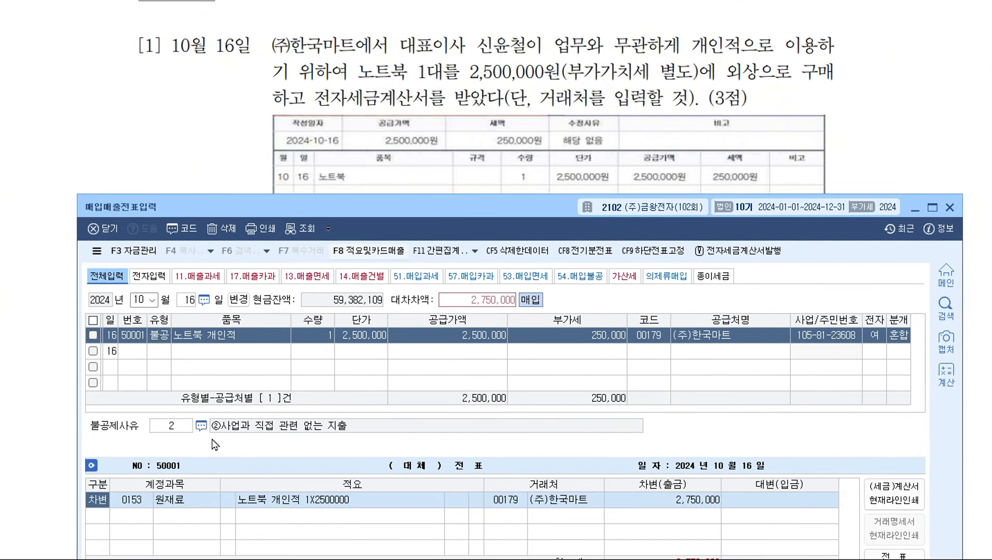
left_click(150, 503)
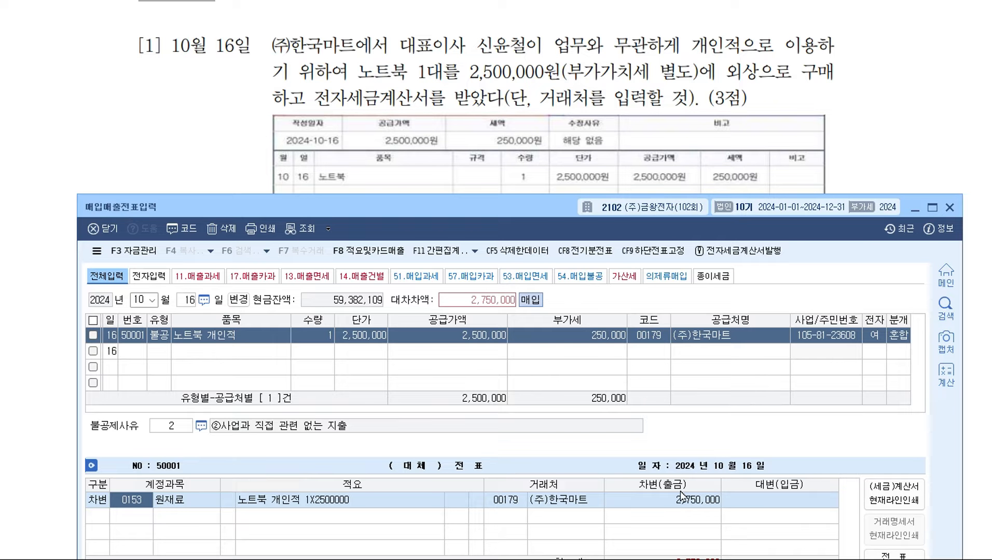
type("134")
key("Return")
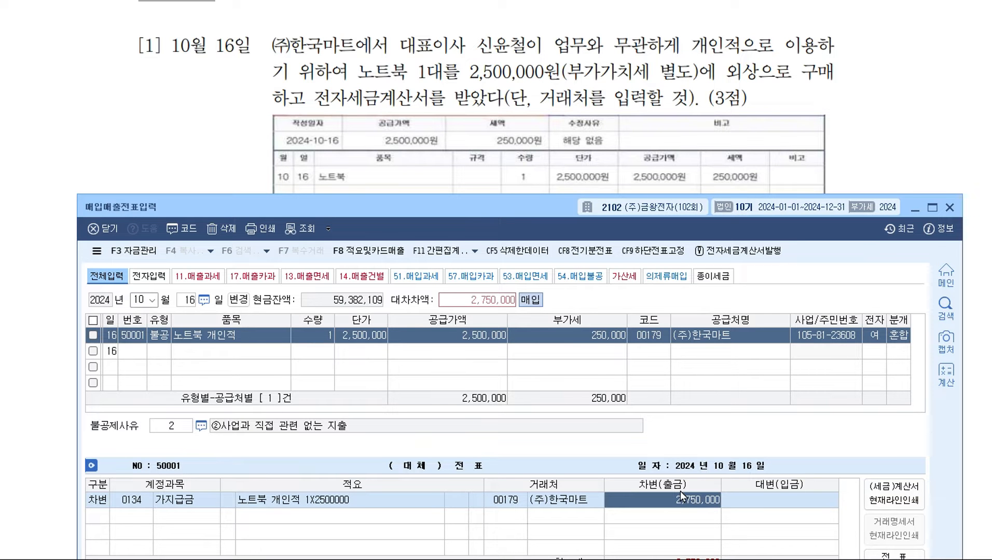
Step: Change the 가지급금 line's customer to the representative director, found by searching for the director's name
left_click(506, 502)
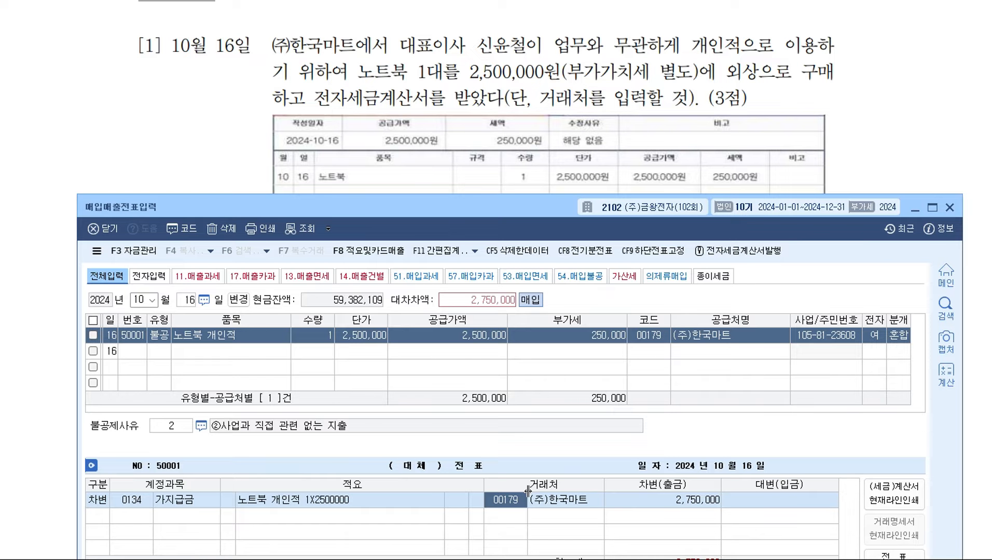
key("F2")
type("신윤")
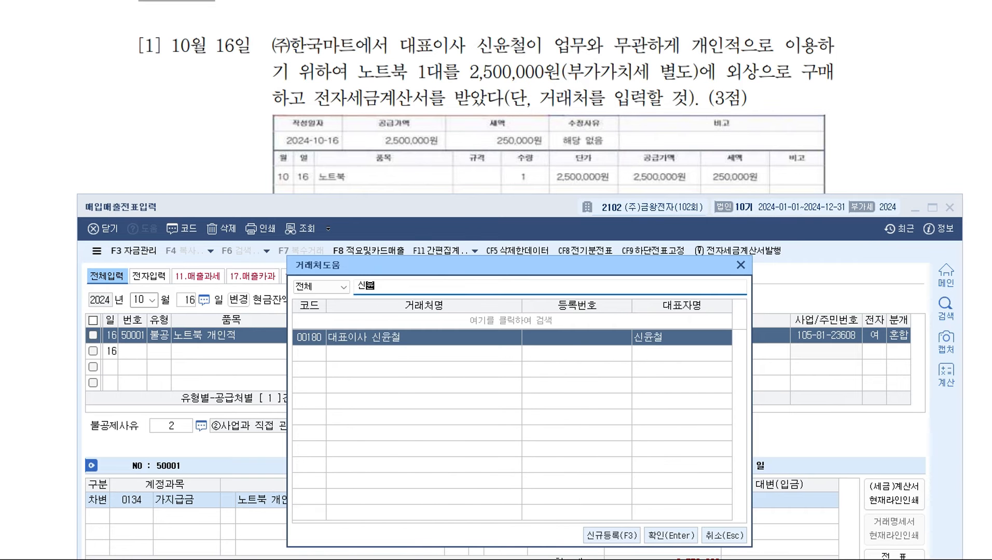
key("Return")
key("Return")
key("Return")
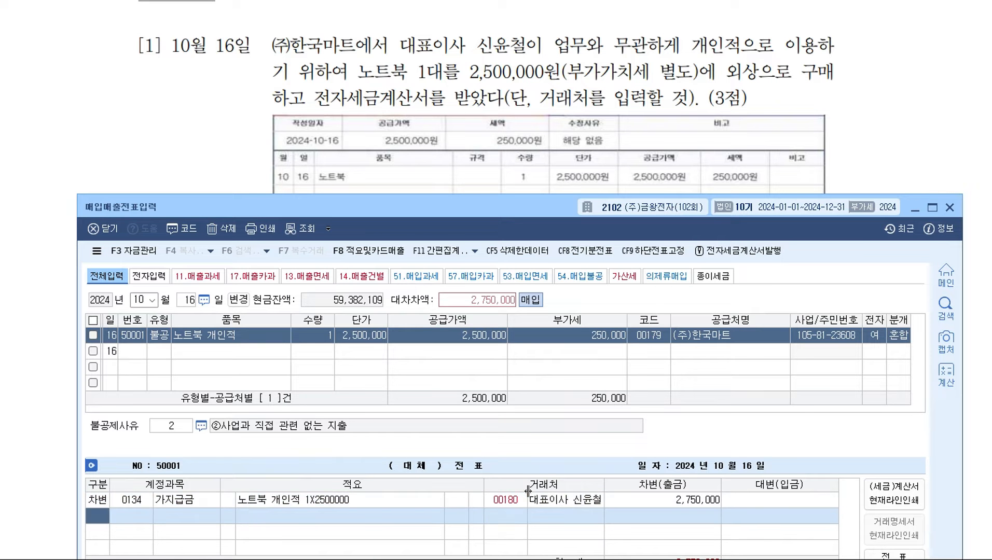
Step: Add a credit line for 2,750,000 to account 253 미지급금 with customer (주)한국마트
type("253")
key("Return")
key("Return")
key("Return")
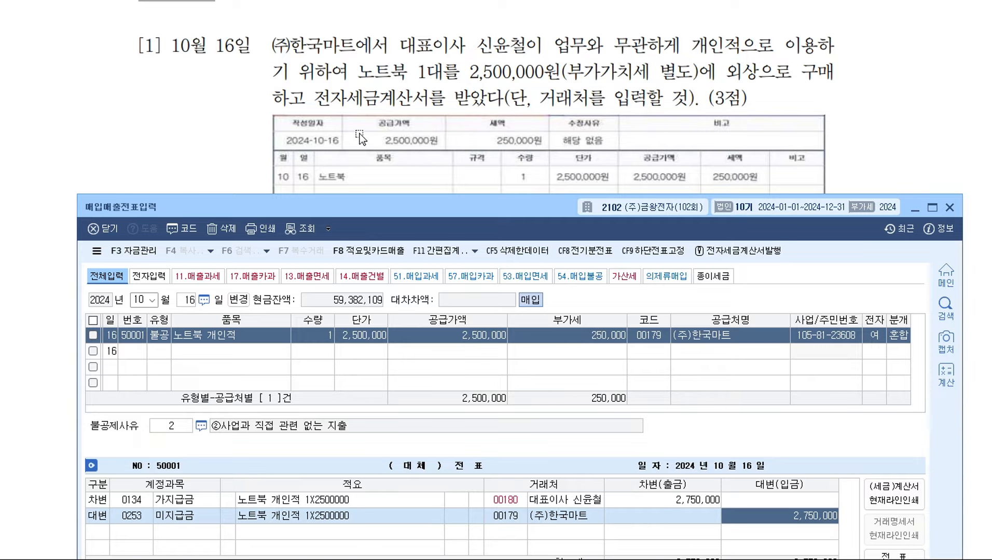
Step: Bring up 문제3 task [2], move the entry window below its invoice, and set the voucher date to 21 October
scroll(361, 139, "down", 5)
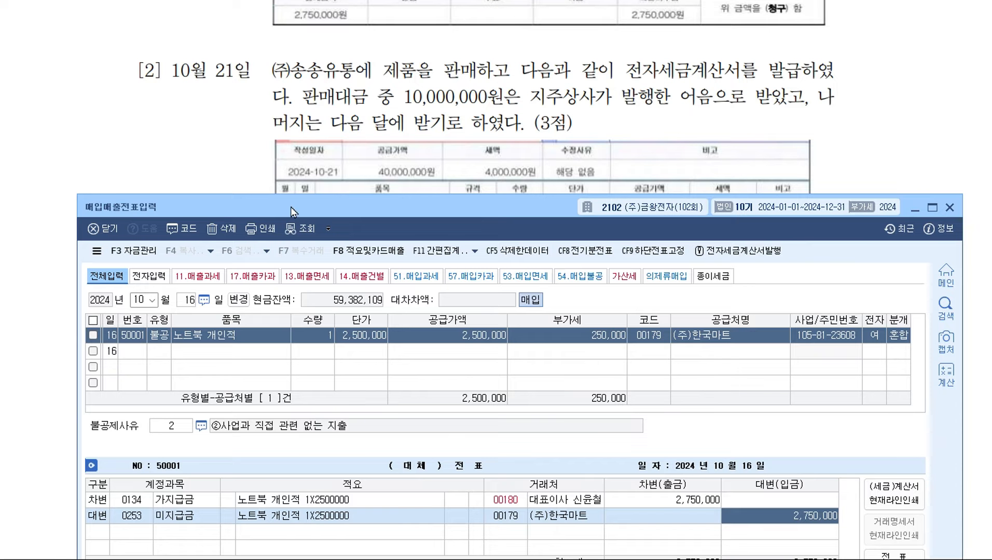
left_click_drag(291, 206, 290, 294)
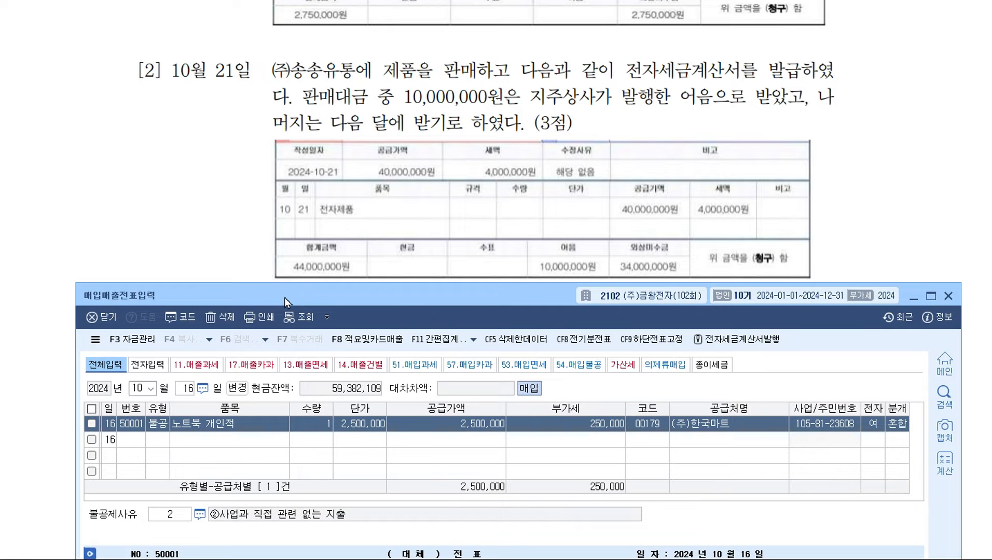
left_click(189, 393)
type("21")
key("Return")
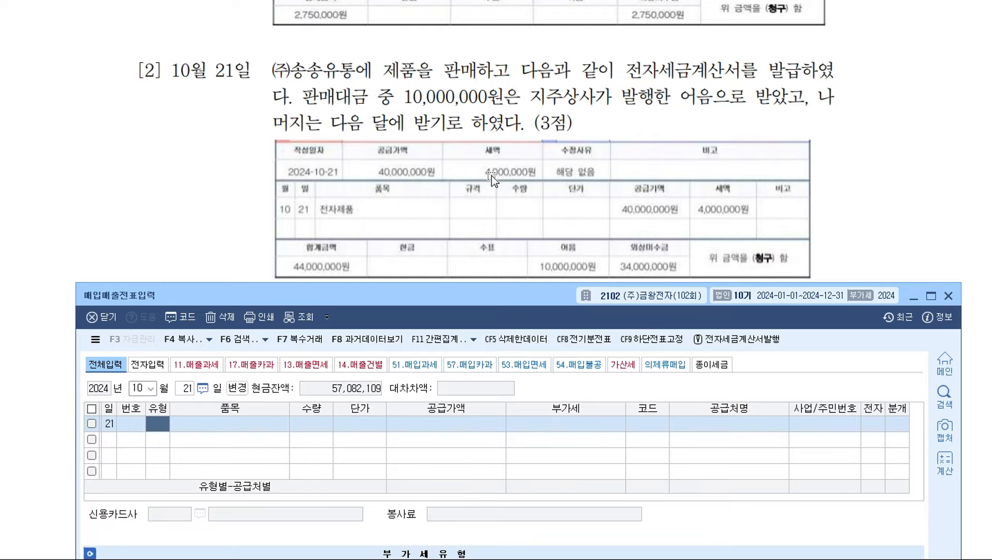
Step: Set the 21 October line to type 11 과세 with item 제품 and supply amount 40,000,000, leaving quantity and unit price blank
type("11")
key("Return")
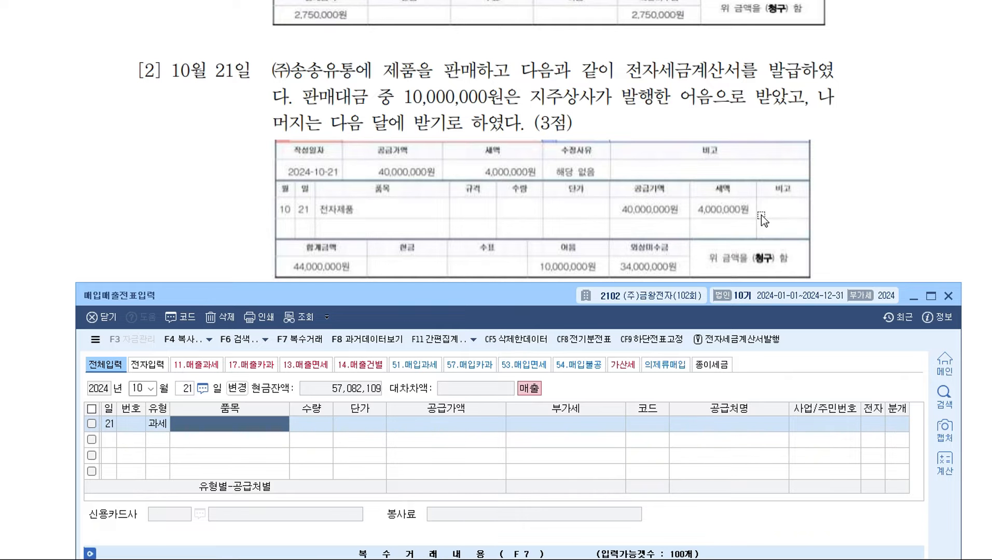
type("제")
key("Return")
key("Return")
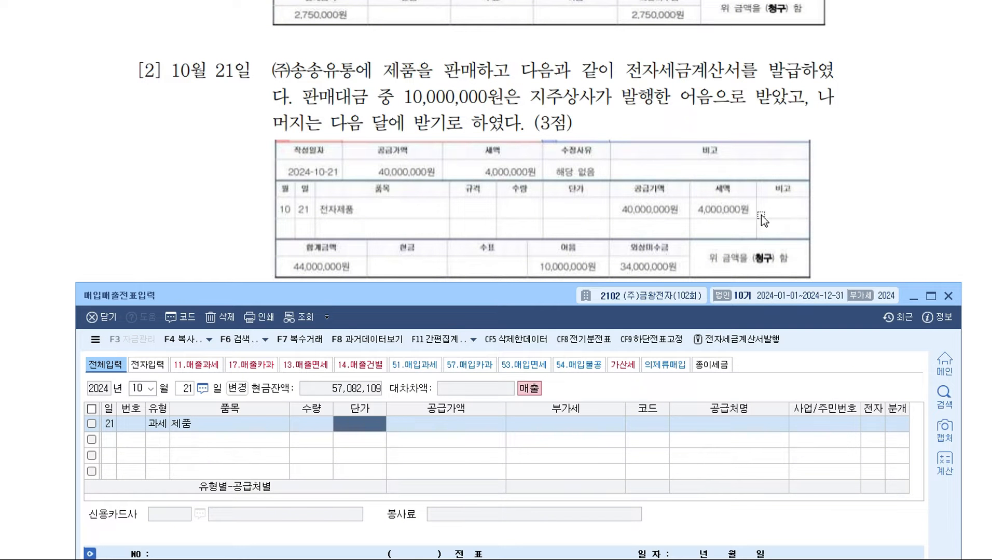
type("40000000")
key("Return")
key("Return")
key("Return")
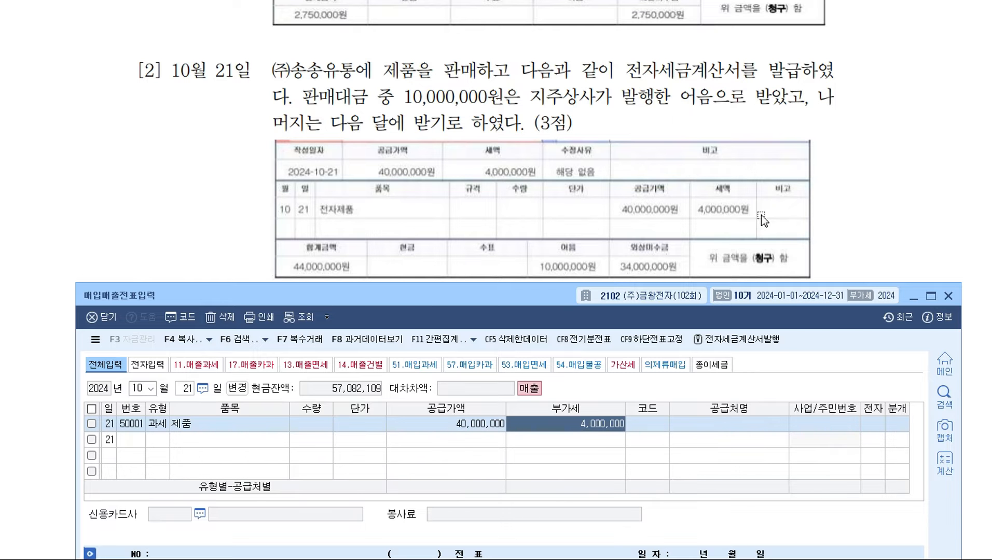
Step: Assign (주)송송유통 as the customer of the 21 October line by searching for 송송
type("송송")
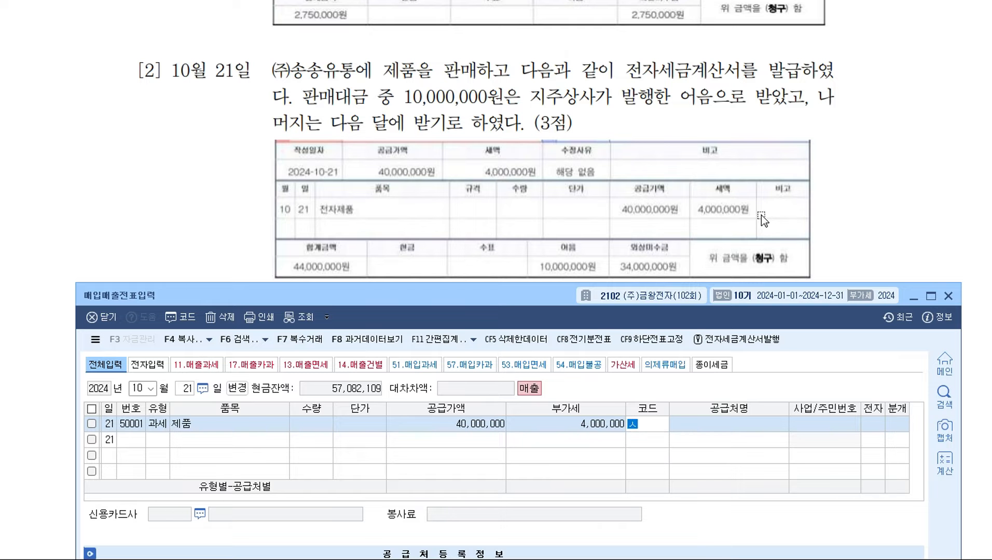
key("Return")
key("Return")
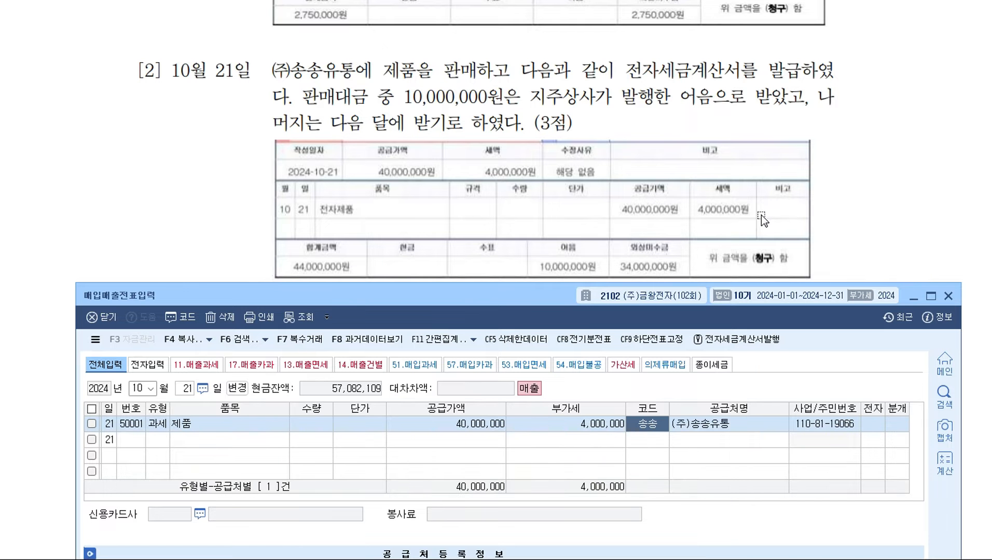
key("Return")
Step: Mark the 21 October line as electronic (여) and set its 분개 to 3 혼합
key("1")
key("Return")
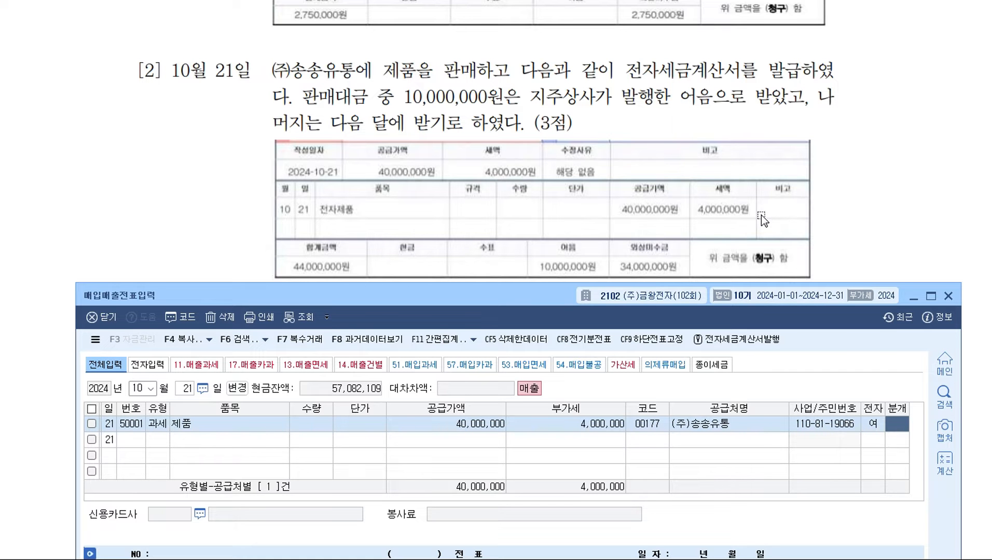
key("3")
key("Return")
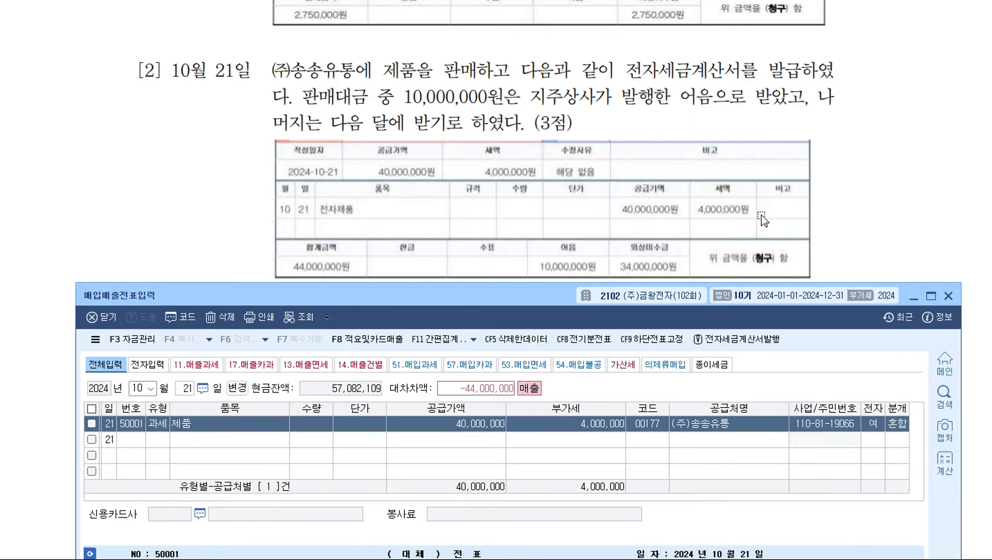
Step: Add a debit line for 10,000,000 to account 110 받을어음 in the 21 October journal
scroll(577, 187, "down", 1)
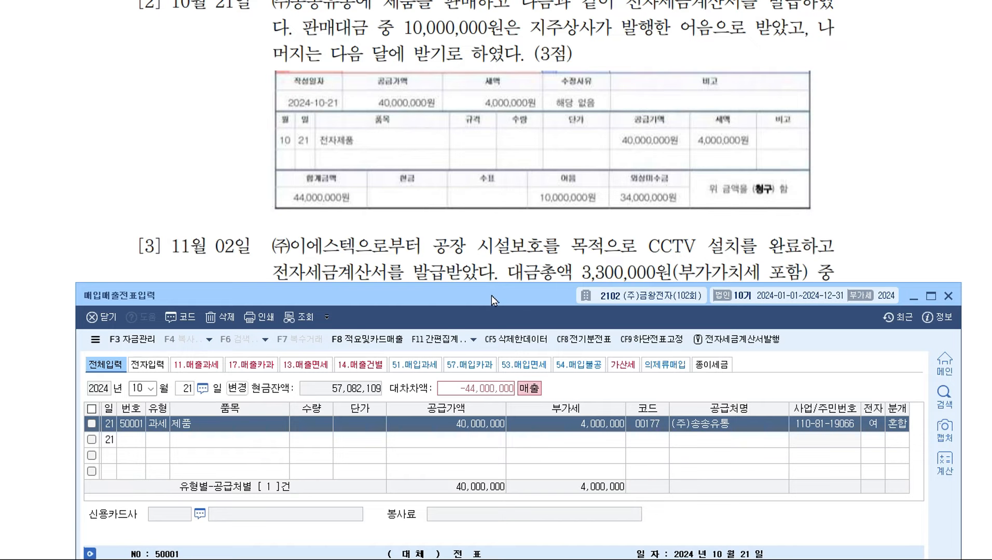
left_click_drag(491, 295, 493, 225)
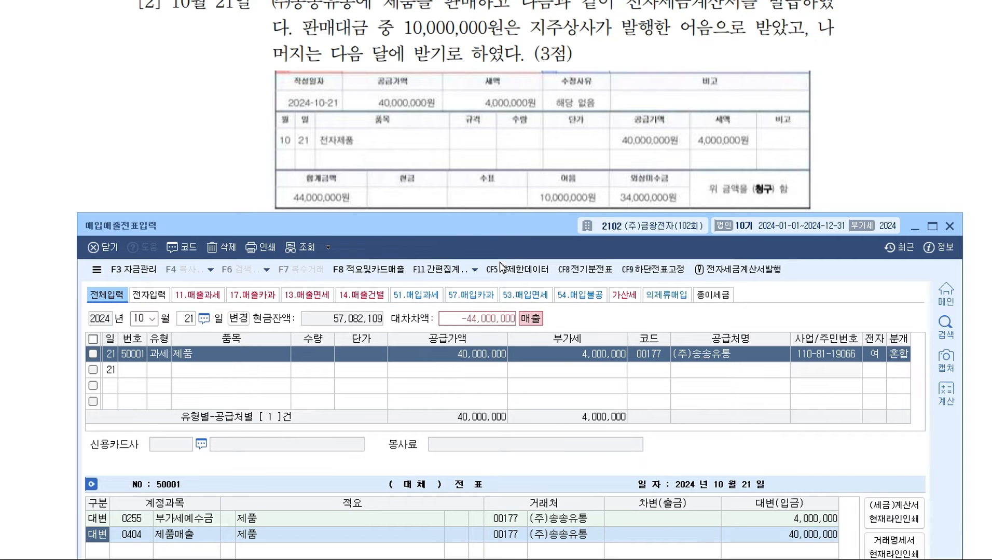
left_click(795, 540)
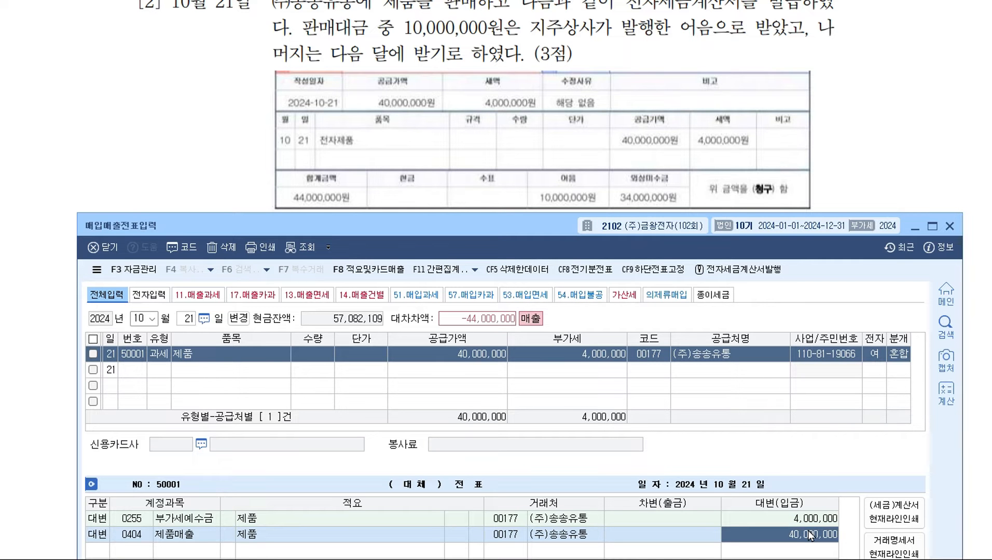
key("Return")
type("3")
key("Return")
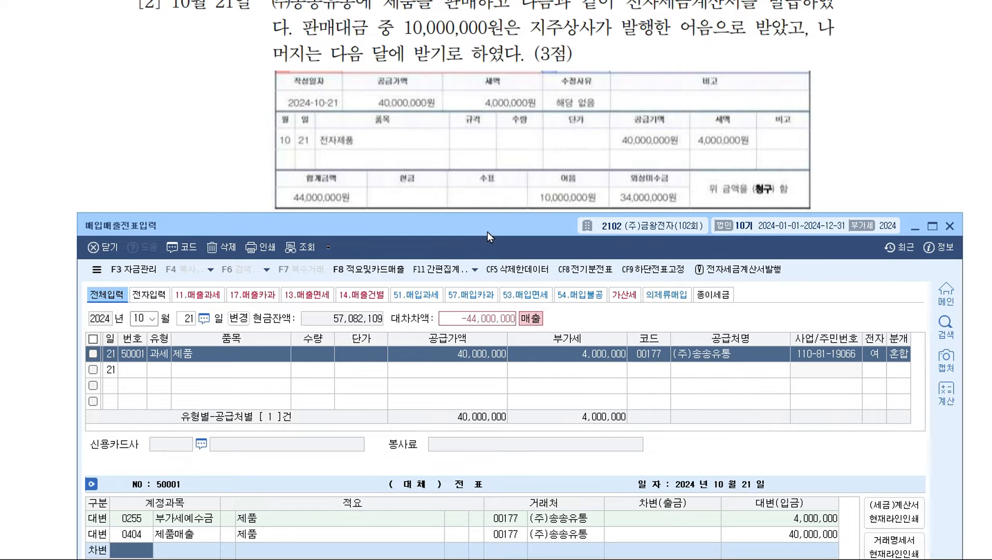
left_click_drag(488, 232, 489, 220)
type("0110")
key("Return")
type("10000000")
key("Return")
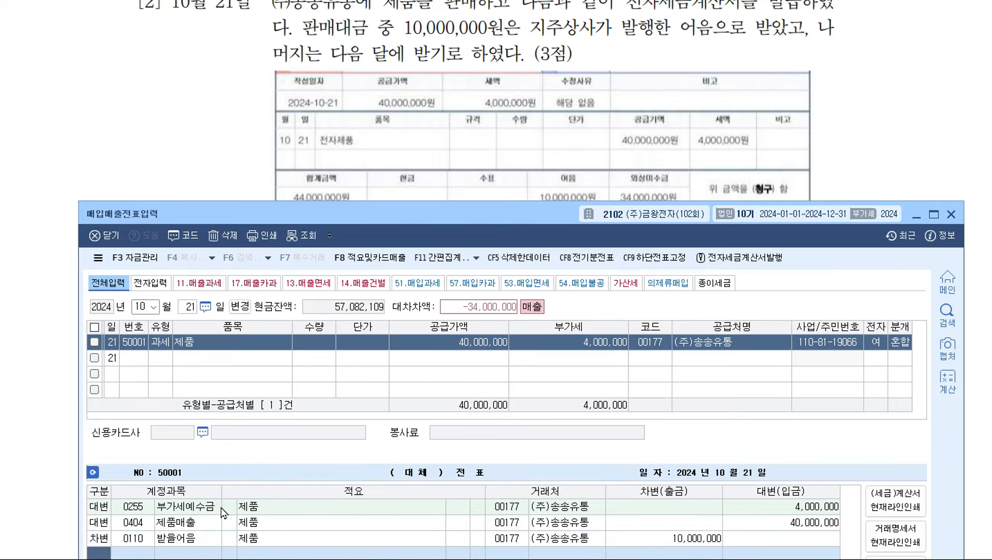
Step: Change the 받을어음 line's customer to 지주상사, found by searching customers for 지주
key("Up")
key("Return")
key("Return")
key("Return")
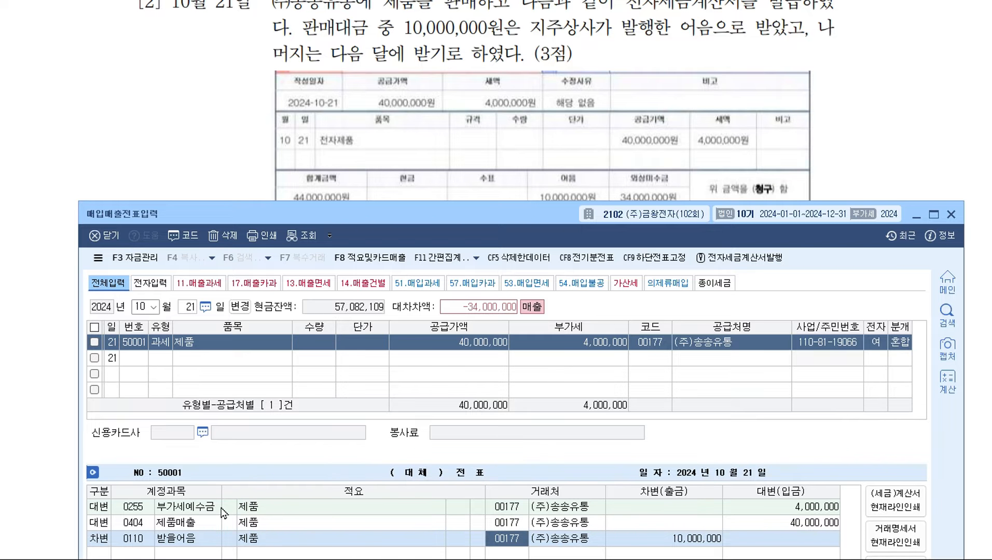
key("F2")
type("지주")
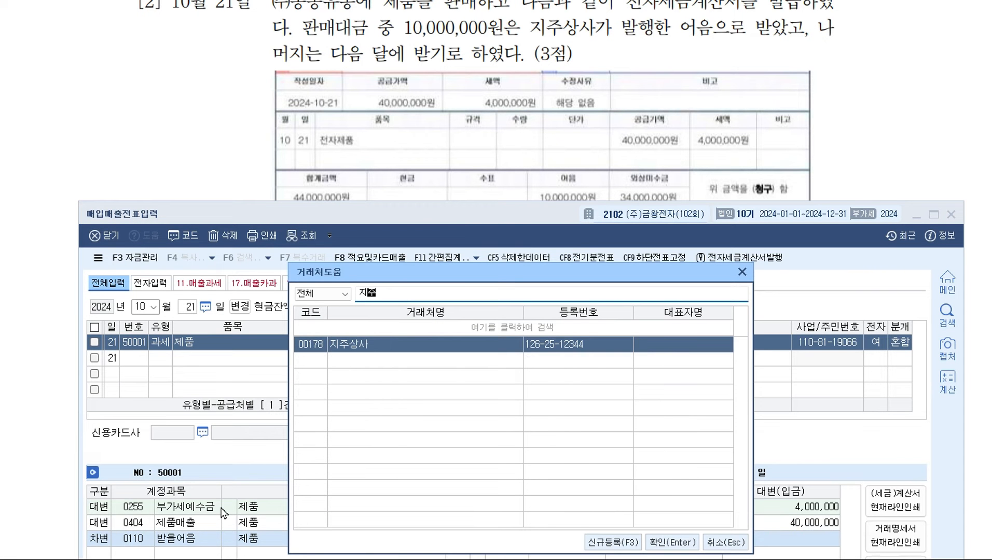
key("Return")
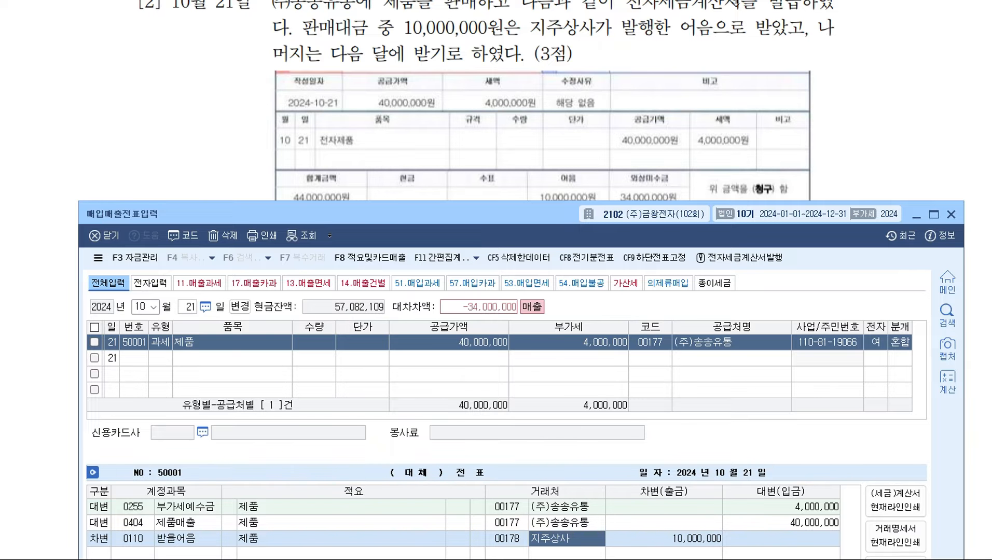
Step: Add a debit line to account 108 외상매출금 for the remaining 34,000,000 in the 21 October journal
left_click(711, 543)
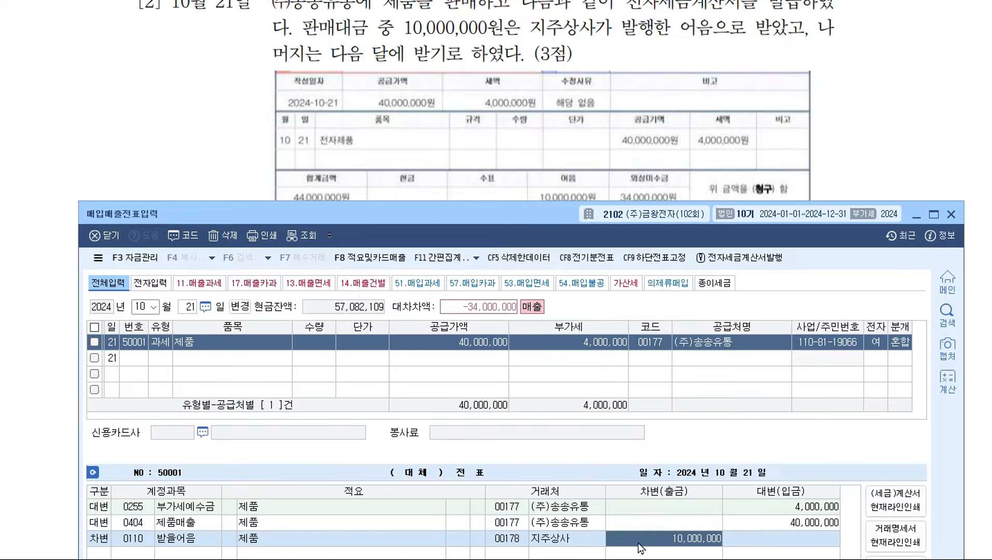
left_click(515, 542)
key("Return")
key("Return")
key("Return")
type("108")
key("Return")
key("Return")
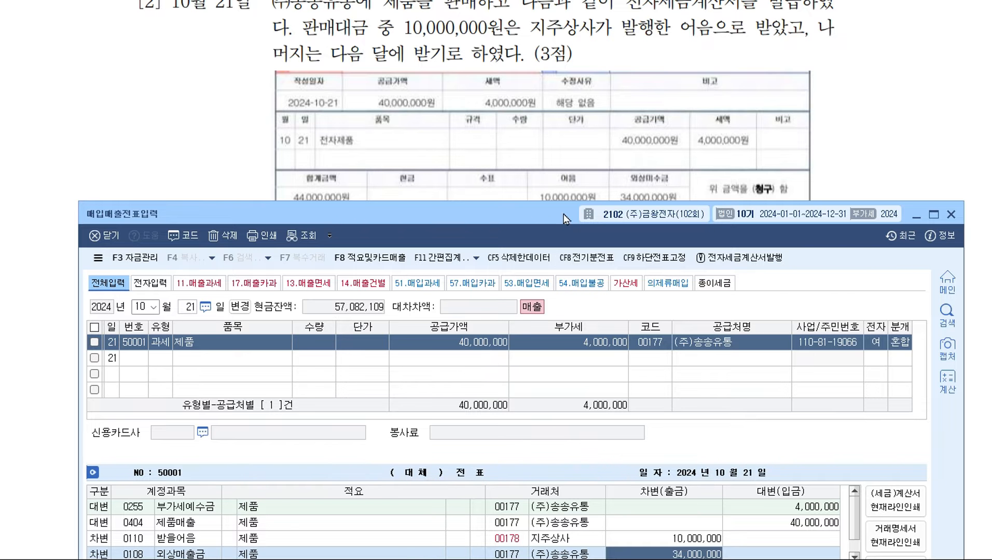
left_click_drag(564, 214, 563, 129)
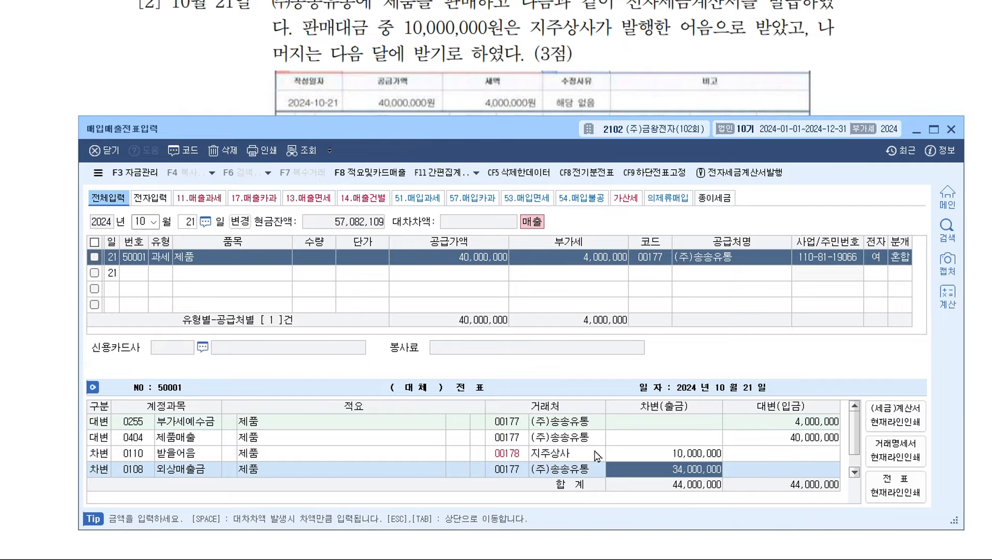
Step: Bring up question [3] in the exam document and set the voucher entry date to 2 November
left_click(237, 84)
scroll(237, 84, "down", 5)
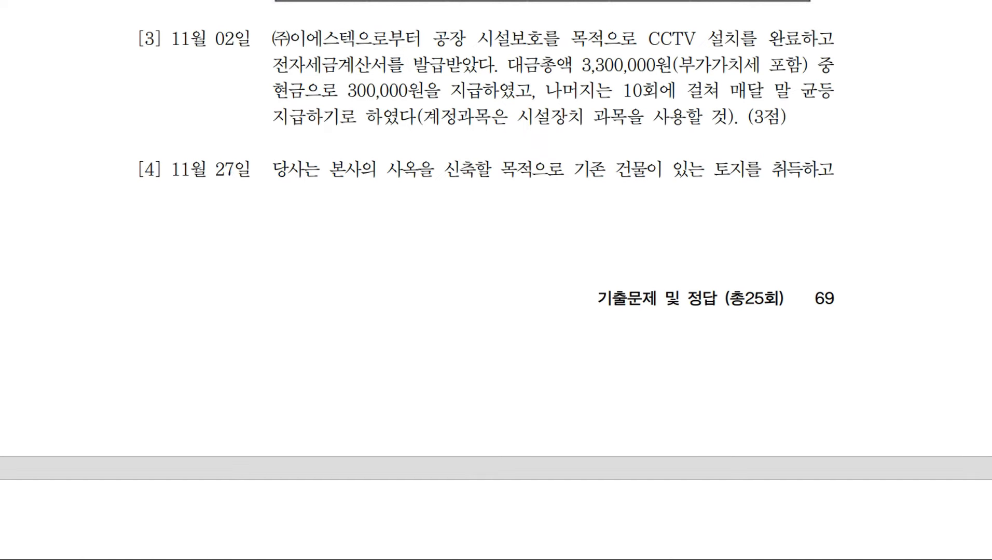
key("alt+Tab")
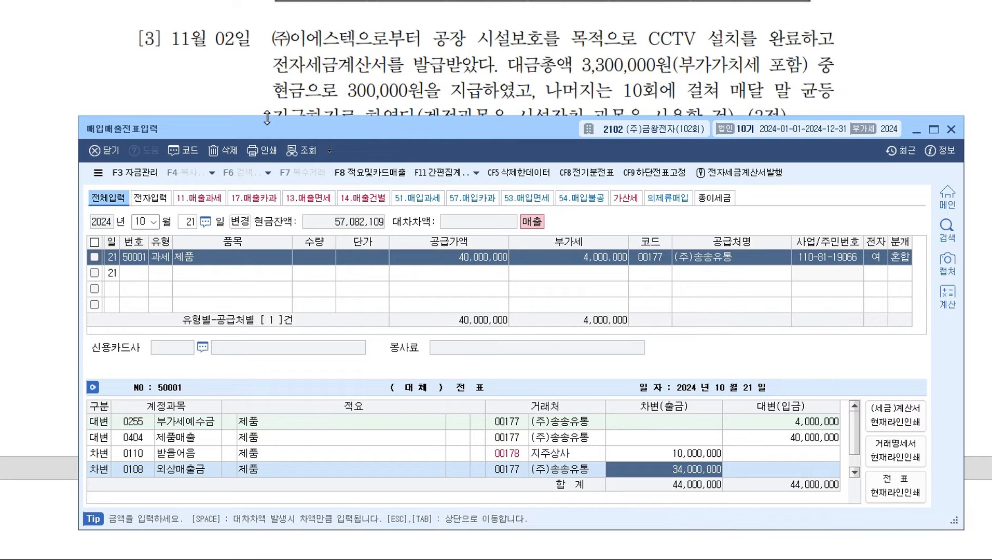
left_click_drag(268, 130, 254, 157)
left_click(133, 250)
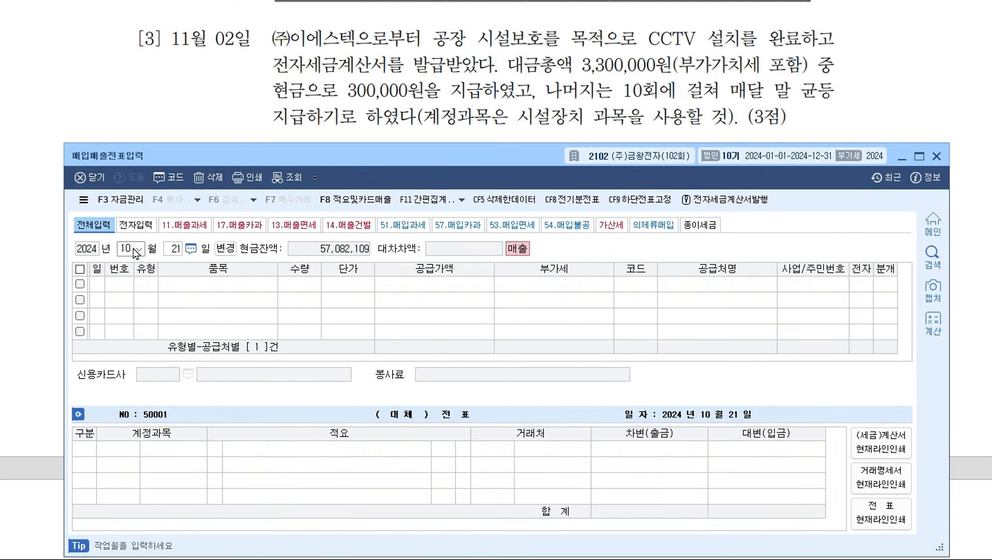
type("112")
key("Return")
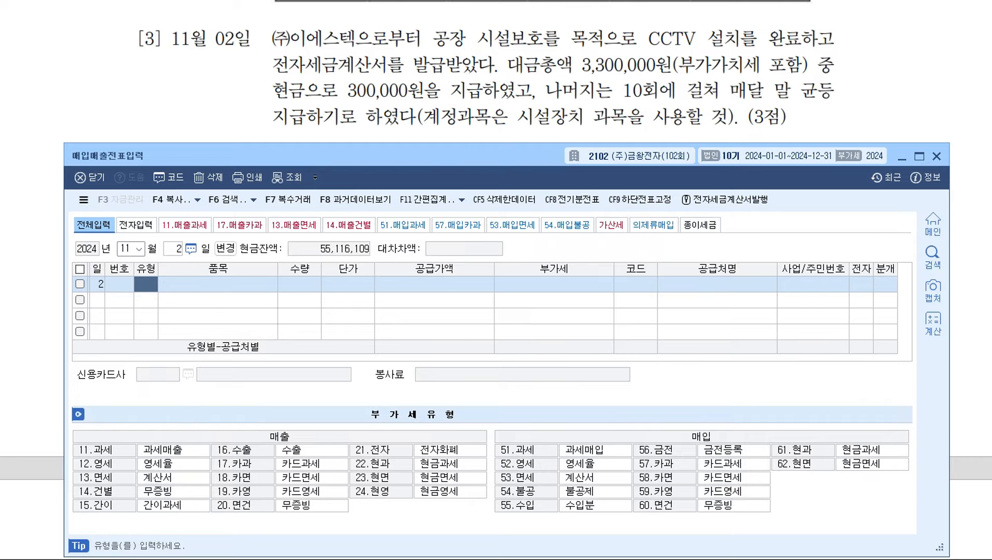
Step: Start the 2 November line as type 51 과세 with the item cctv, leaving quantity and unit price empty
type("51")
key("Return")
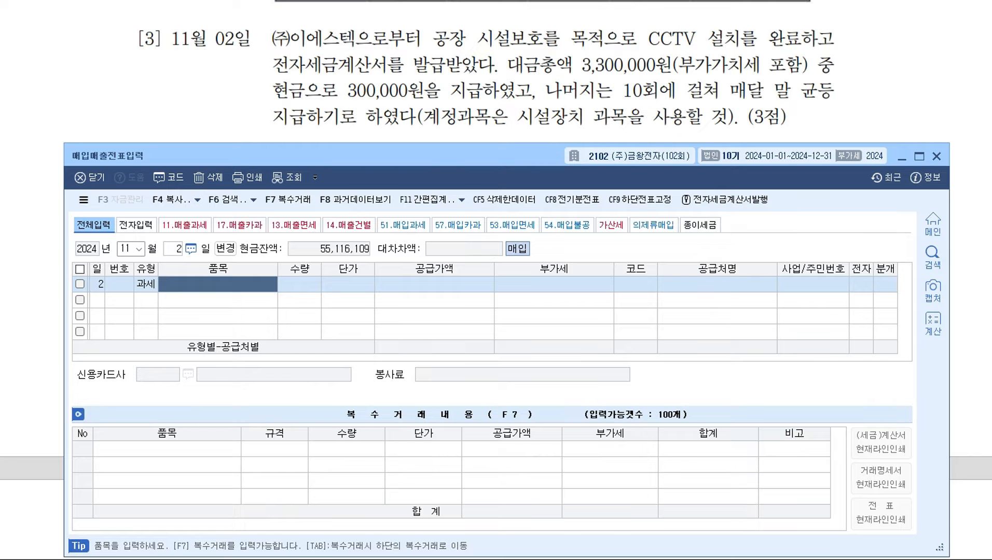
type("ㅊ")
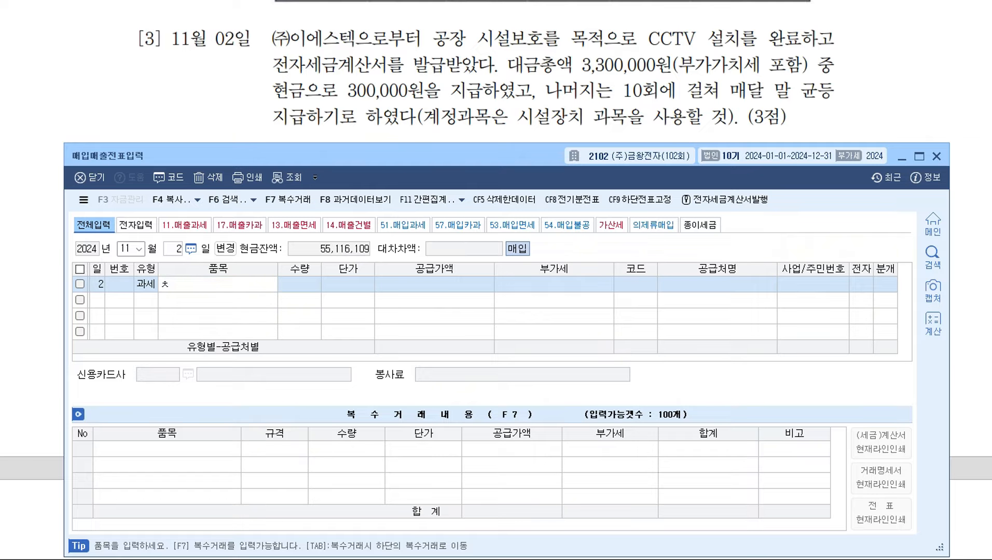
key("BackSpace")
key("Return")
key("Return")
key("Return")
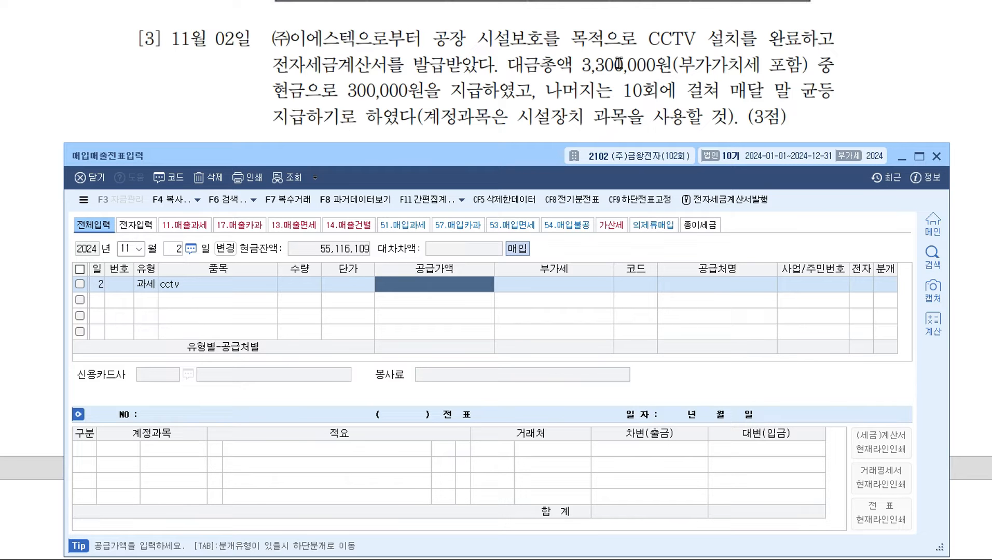
Step: Examine the total of 3,300,000원 (부가가치세 포함) in question [3] against the 공급가액, 부가세 and 유형 fields
left_click_drag(581, 65, 814, 65)
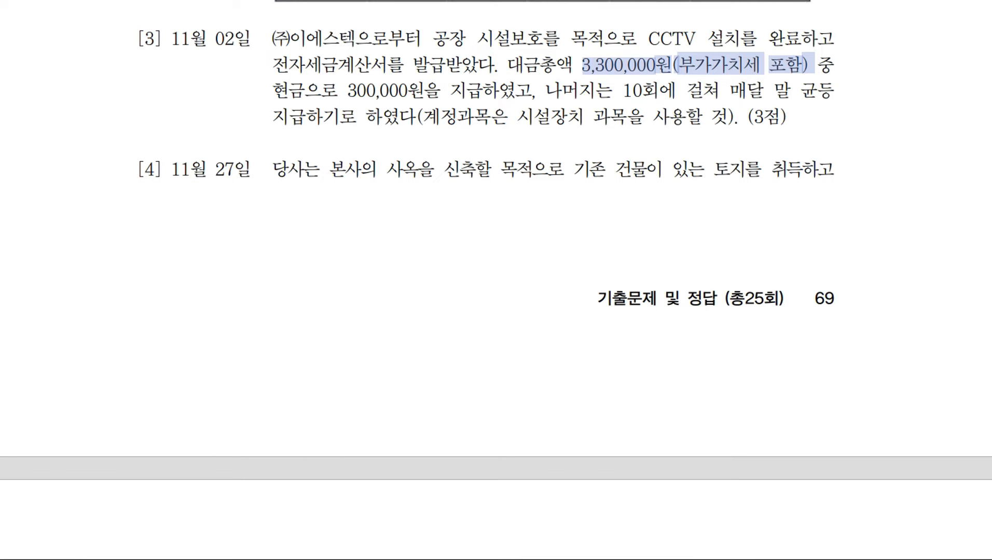
key("alt+Tab")
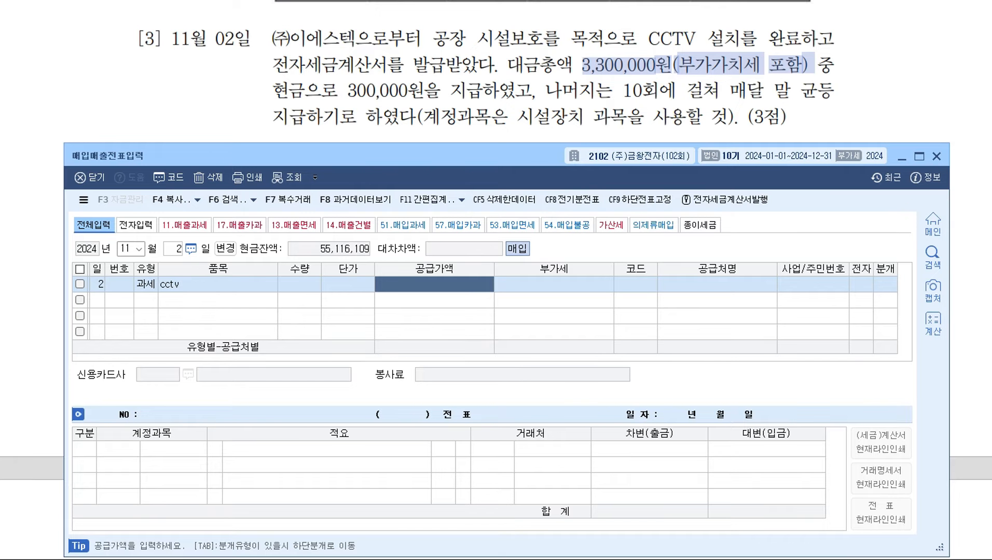
key("alt+Tab")
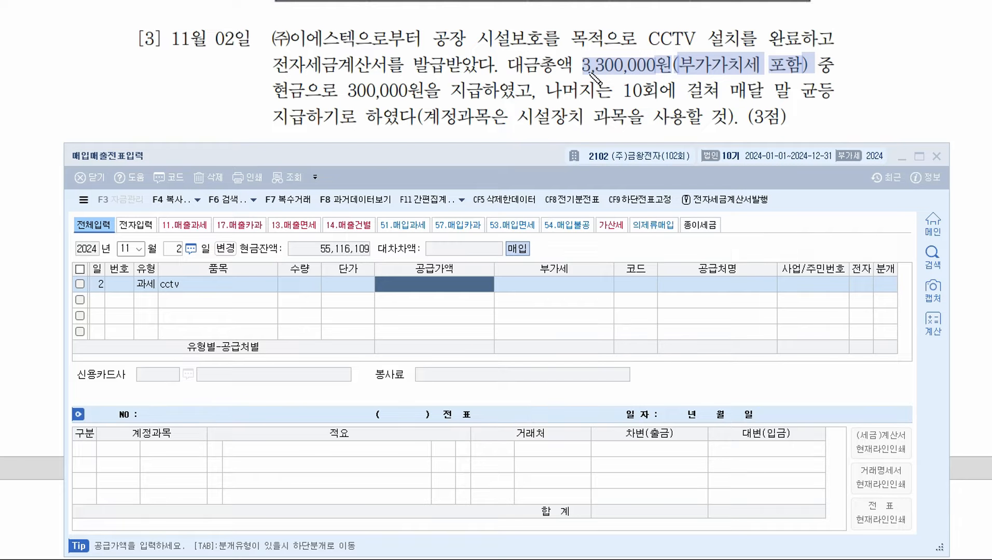
mouse_move(579, 77)
left_mouse_down()
mouse_move(636, 82)
mouse_move(620, 73)
mouse_move(415, 265)
left_mouse_up()
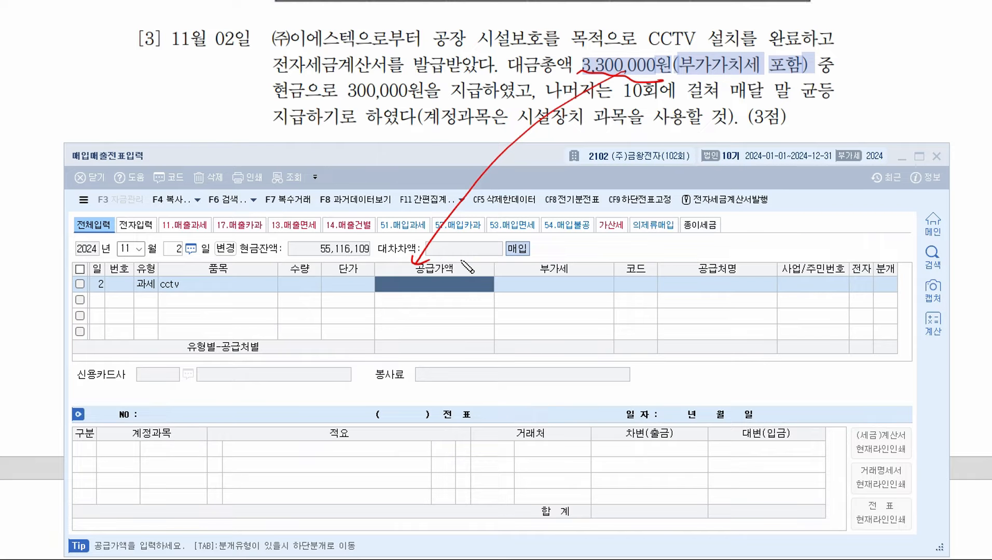
mouse_move(471, 306)
left_mouse_down()
mouse_move(524, 311)
mouse_move(529, 322)
left_mouse_up()
left_click_drag(158, 281, 165, 297)
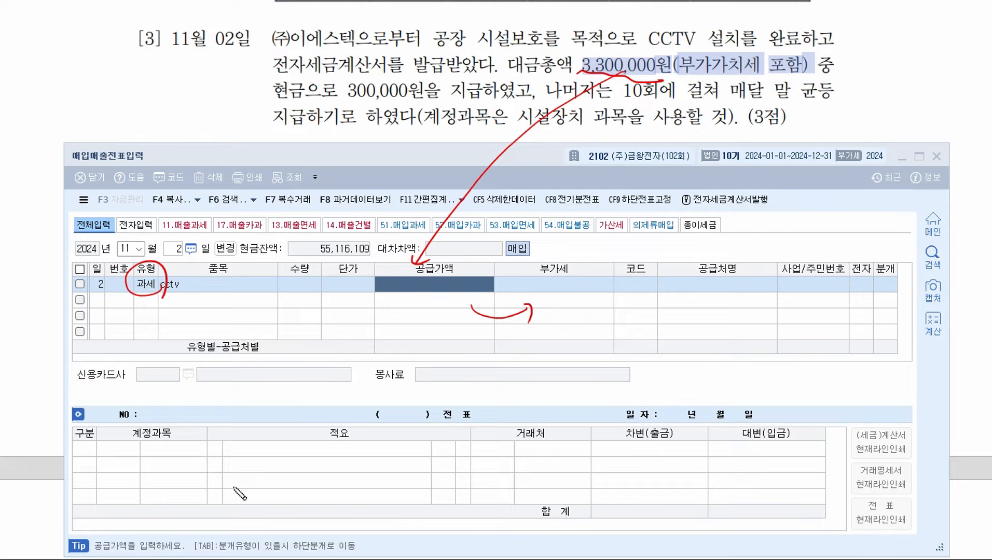
Step: Try the VAT-inclusive amount 3,300,000 as the 공급가액 of the 2 November line
left_click(475, 285)
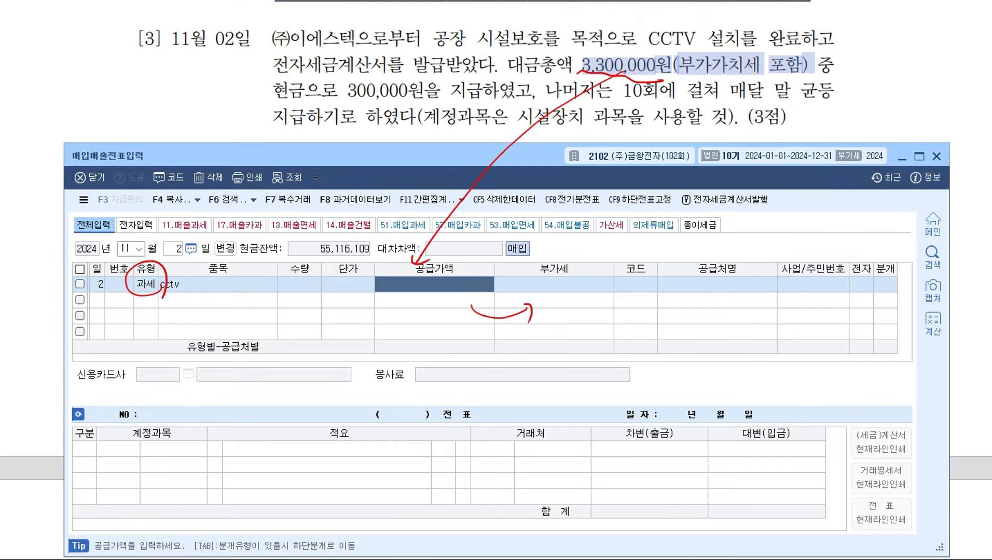
type("3300000")
key("Return")
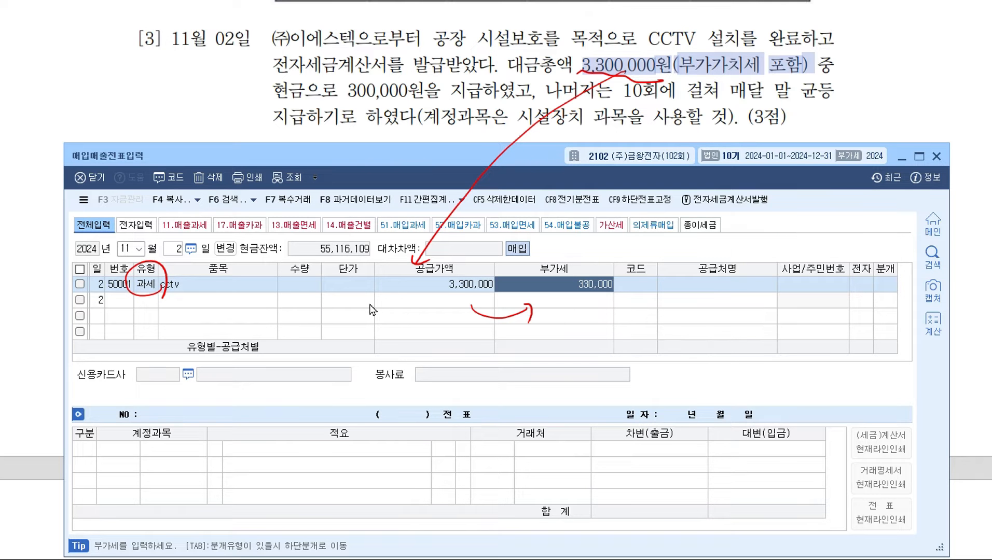
Step: Set the 공급가액 of the 2 November line to 3,000,000 and accept the calculated 부가세
left_click(451, 287)
type("3000000")
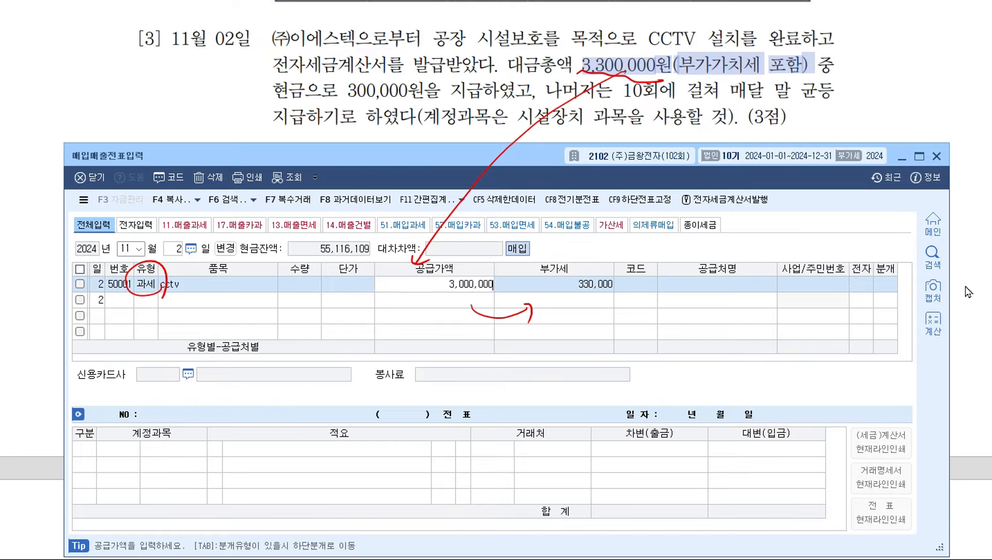
key("Return")
key("Return")
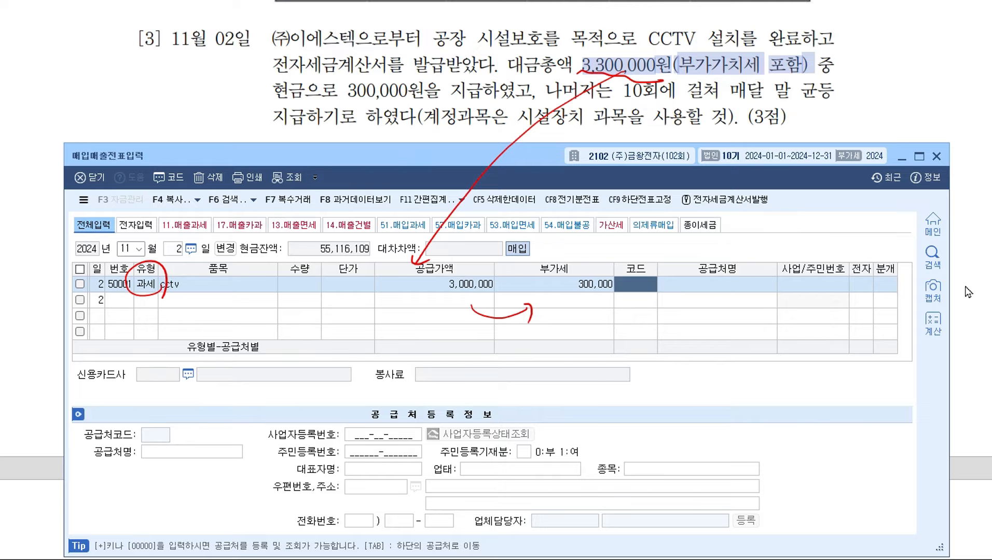
Step: Assign (주)이에스텍 as the supplier of the 2 November line by searching for 이에
type("dldp")
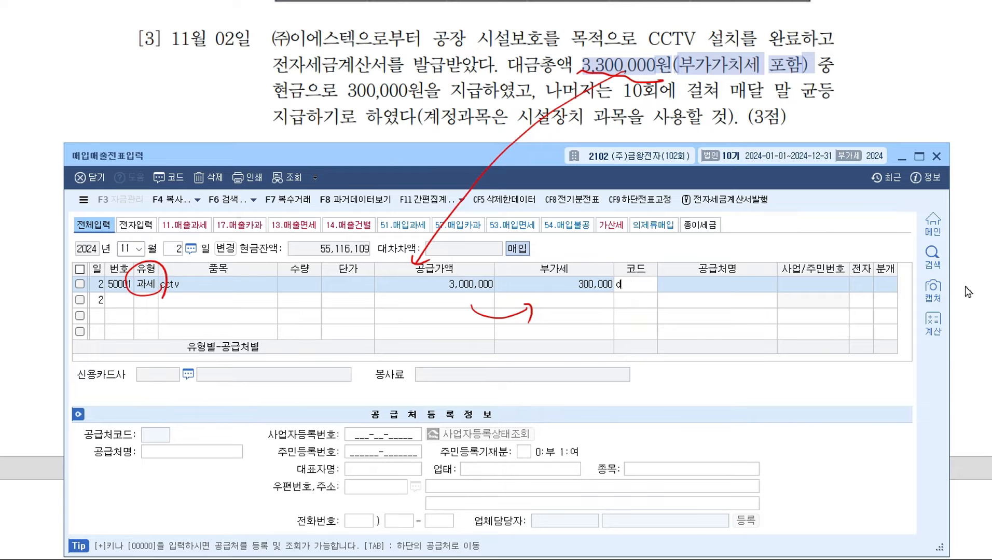
type("이에")
key("Return")
key("Return")
Step: Mark the 2 November line as electronic (여) and set its 분개 to 3 혼합
type("1")
key("Return")
type("3")
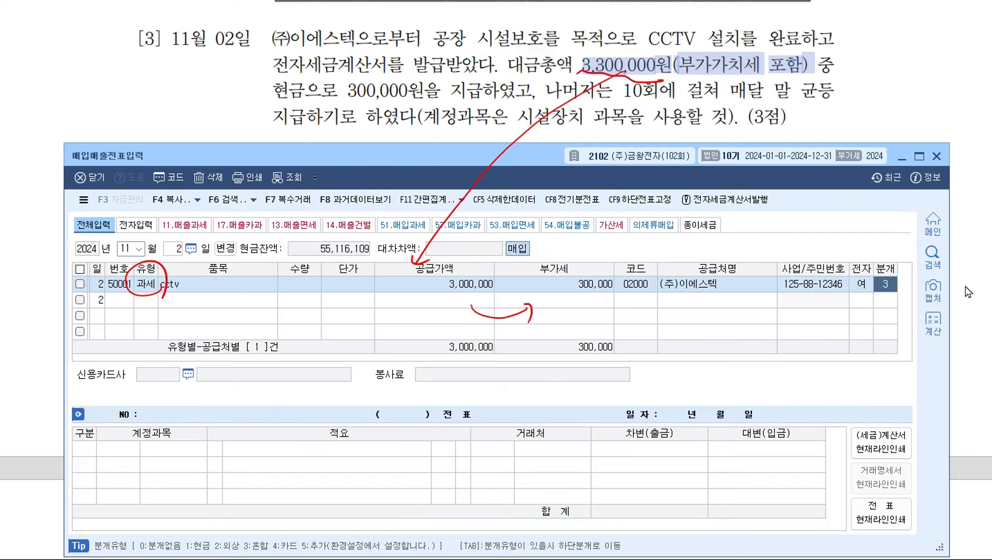
key("Return")
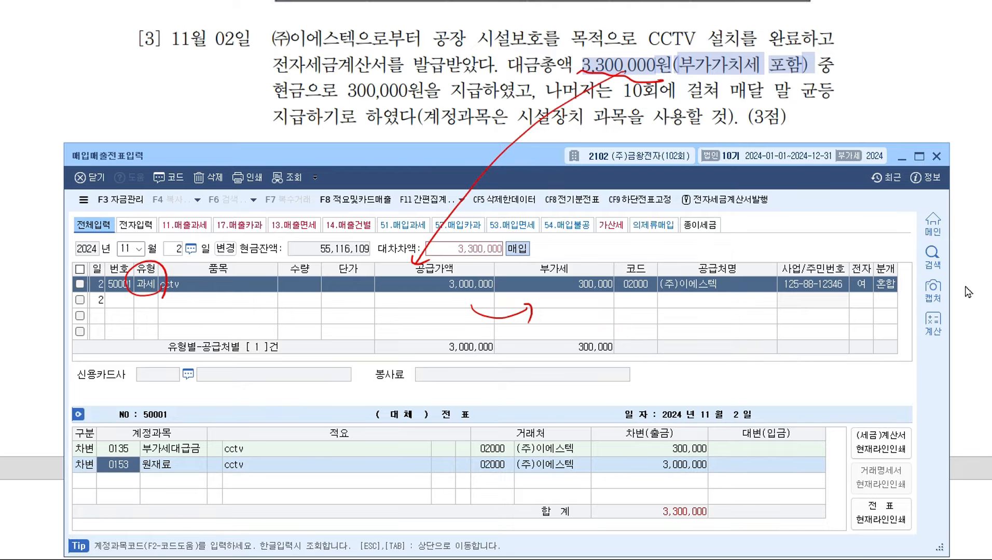
Step: Change the account of the second debit line in the November 2 CCTV voucher from raw materials to 시설장치 (0471)
key("Escape")
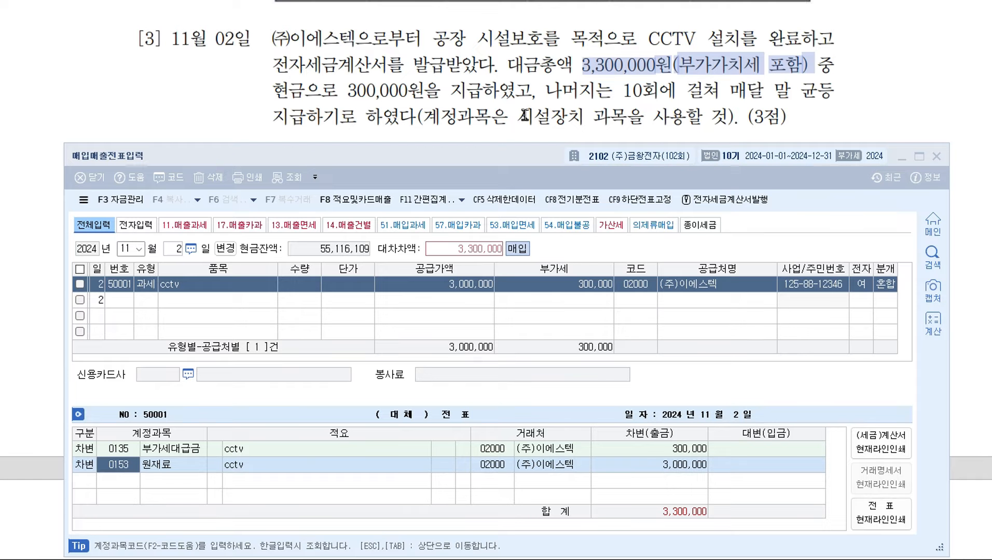
left_click(130, 467)
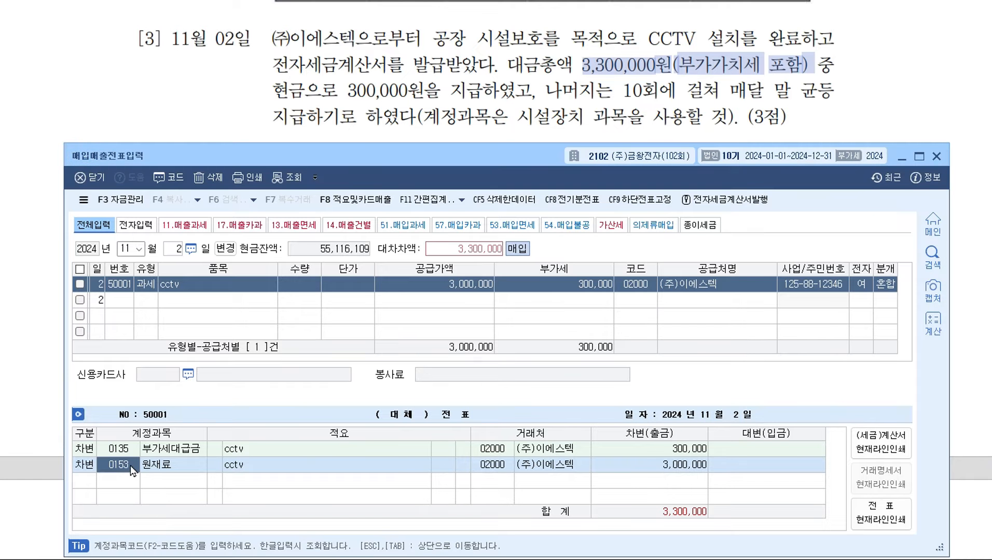
key("F2")
type("시설")
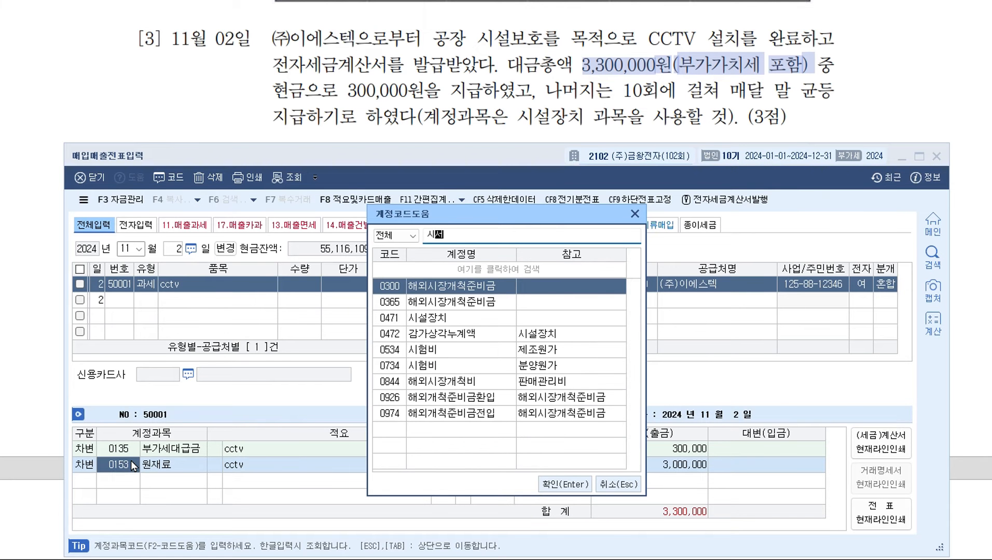
key("Return")
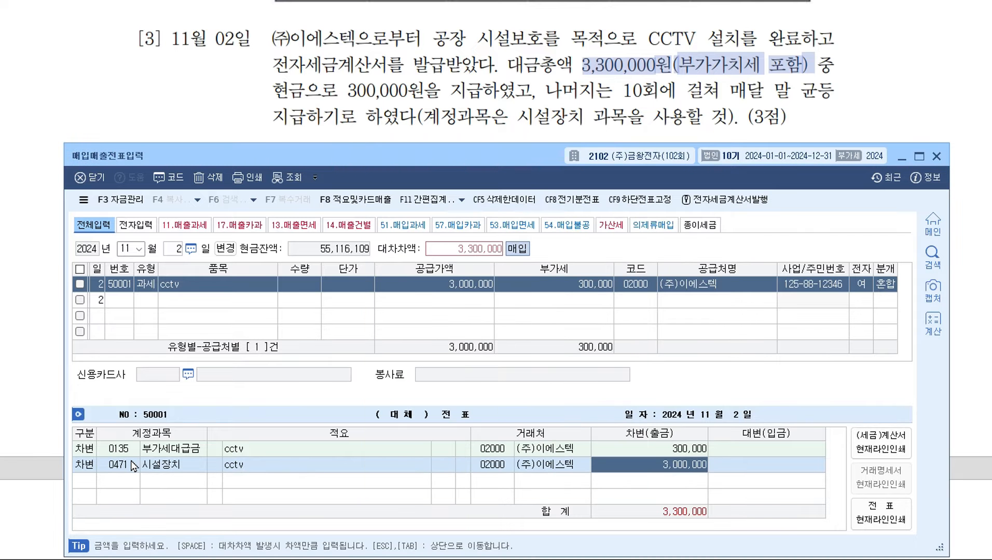
key("Return")
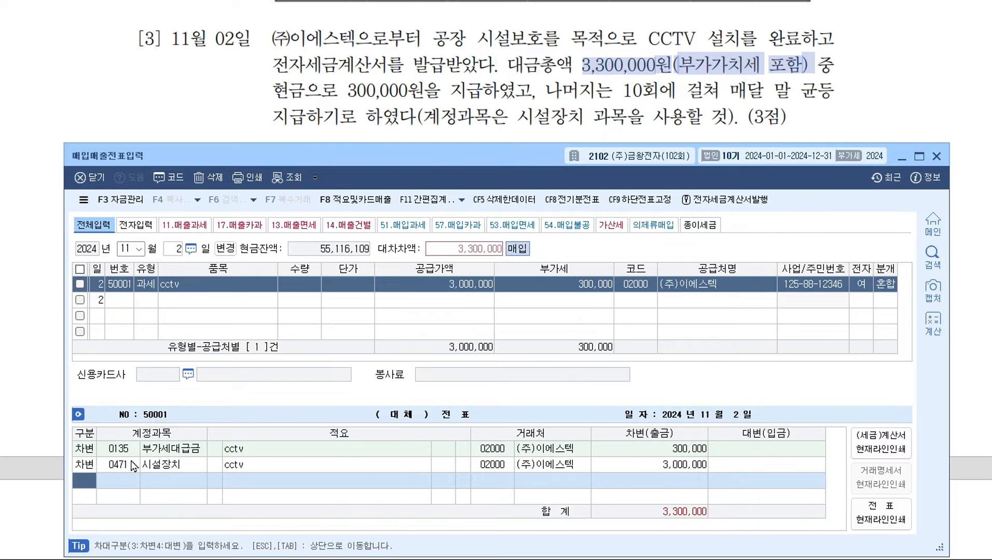
Step: Add a credit line for 현금 (0101) with an amount of 300,000
type("4")
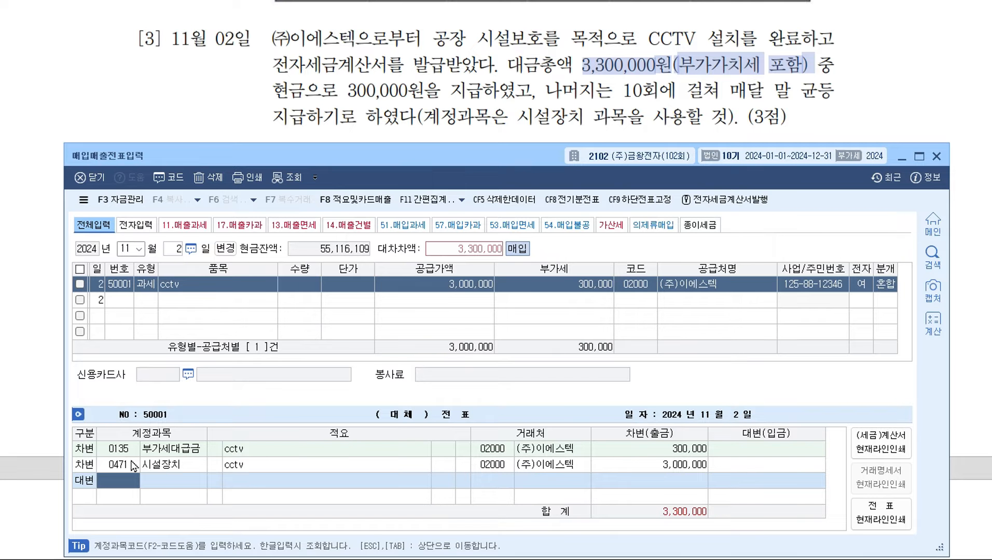
type("101")
key("Return")
type("3000000")
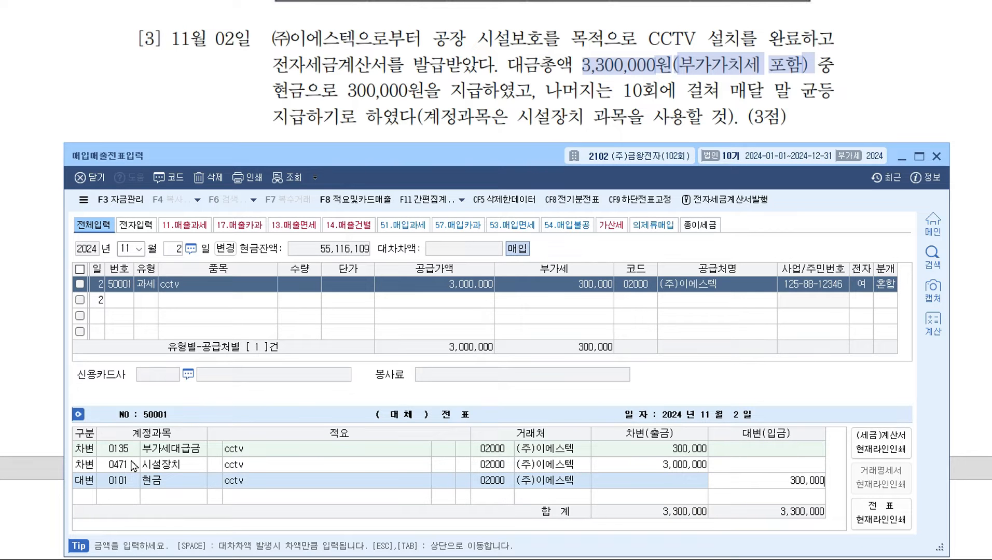
Step: Add a second credit line for 미지급금 (0253) covering the remaining 3,000,000
key("Return")
type("4")
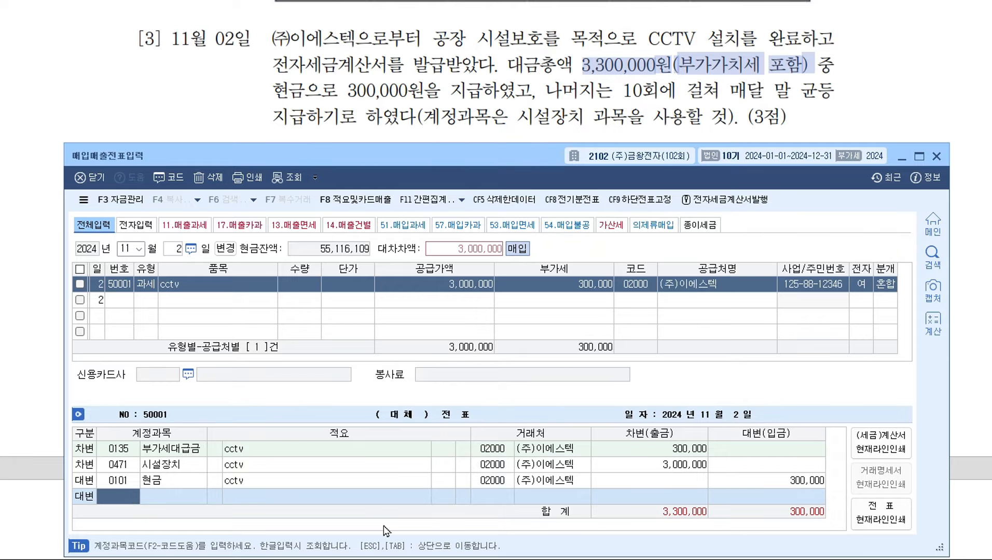
type("253")
key("Return")
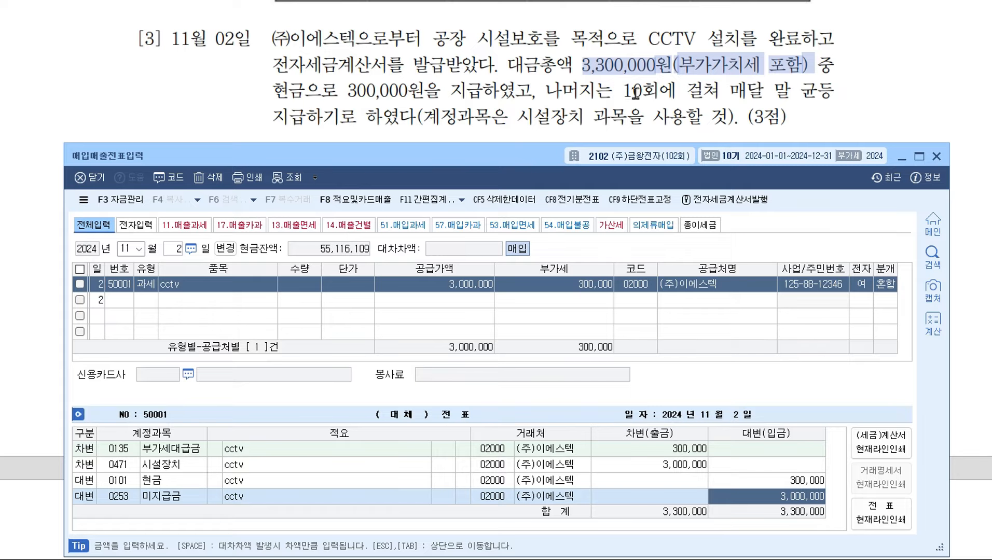
Step: Look up the 미지급 accounts for the last credit line and examine 장기미지급금 (0297) without applying it
left_click(125, 501)
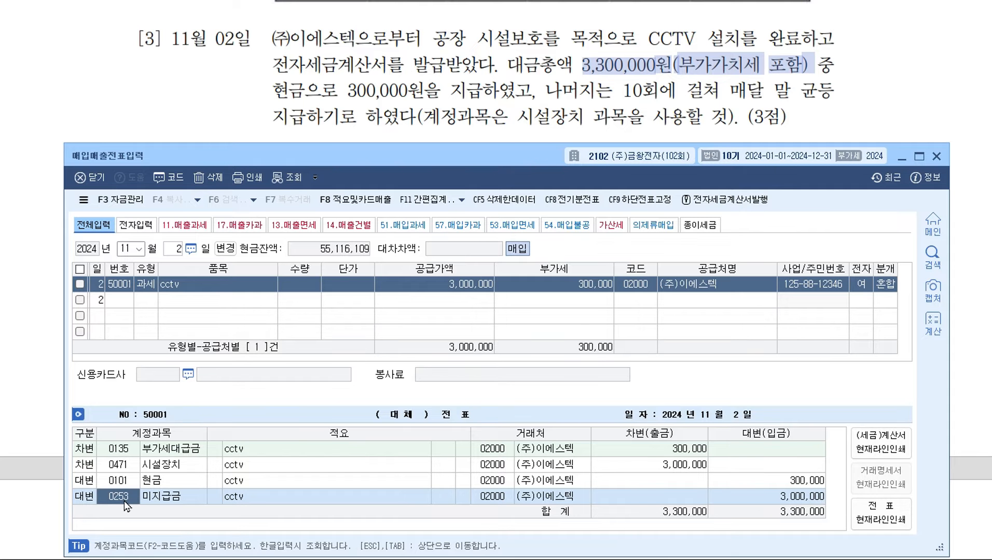
key("F2")
type("미지급")
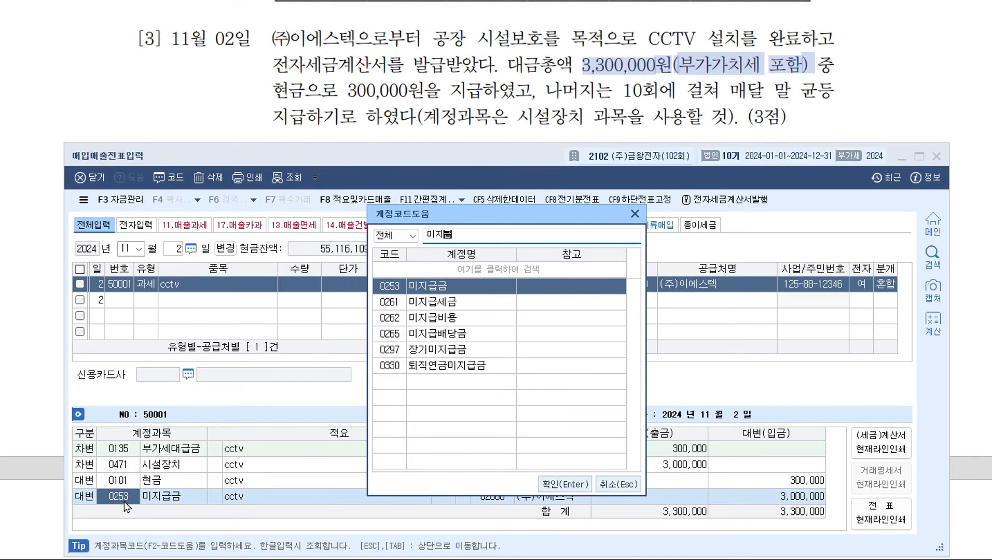
key("Down")
key("Down")
key("Down")
key("Down")
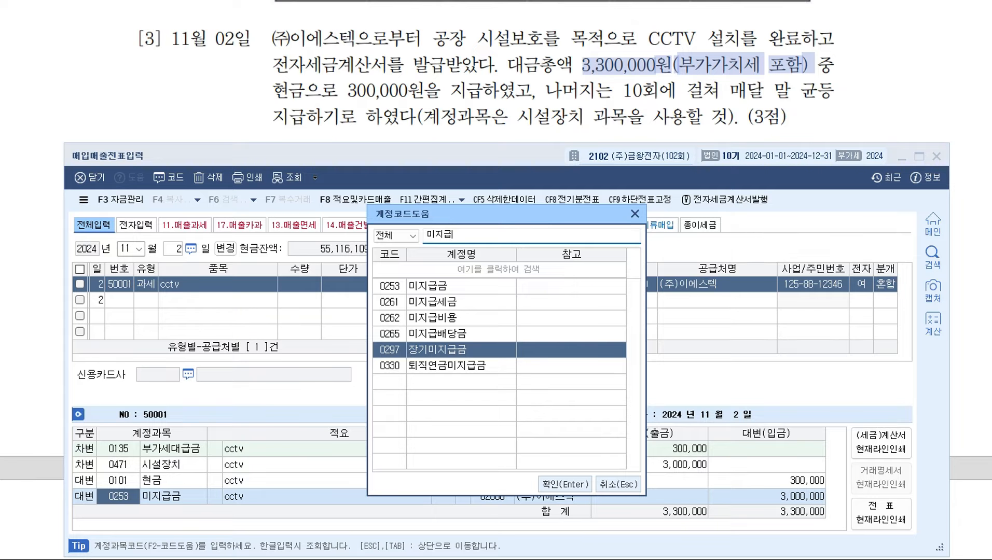
key("Escape")
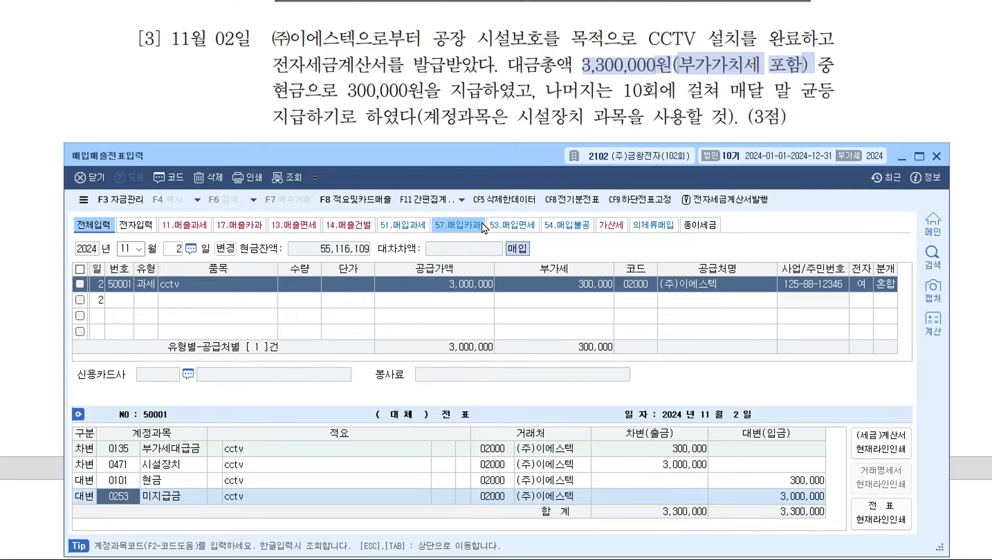
left_click(162, 471)
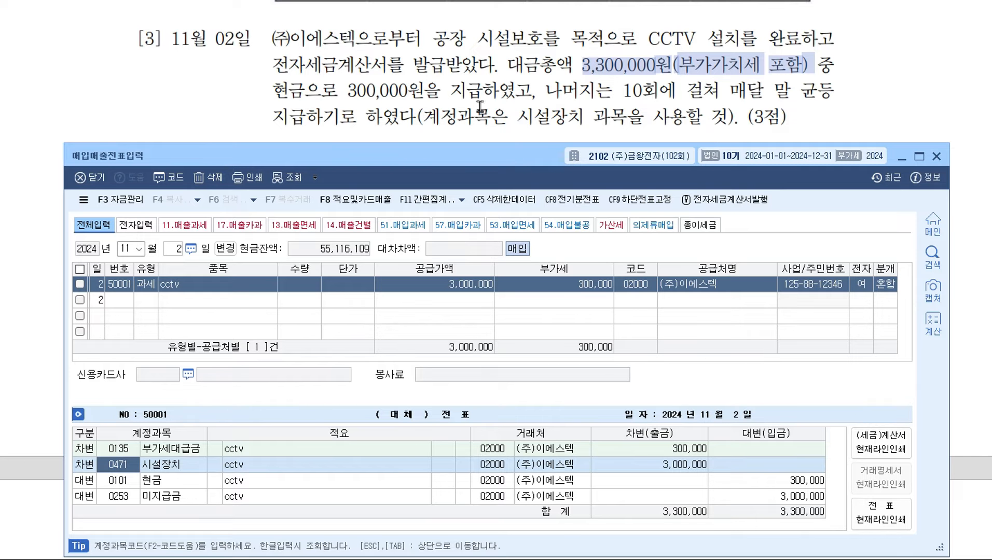
Step: Set the voucher entry date to November 27 for question [4]
scroll(480, 106, "down", 3)
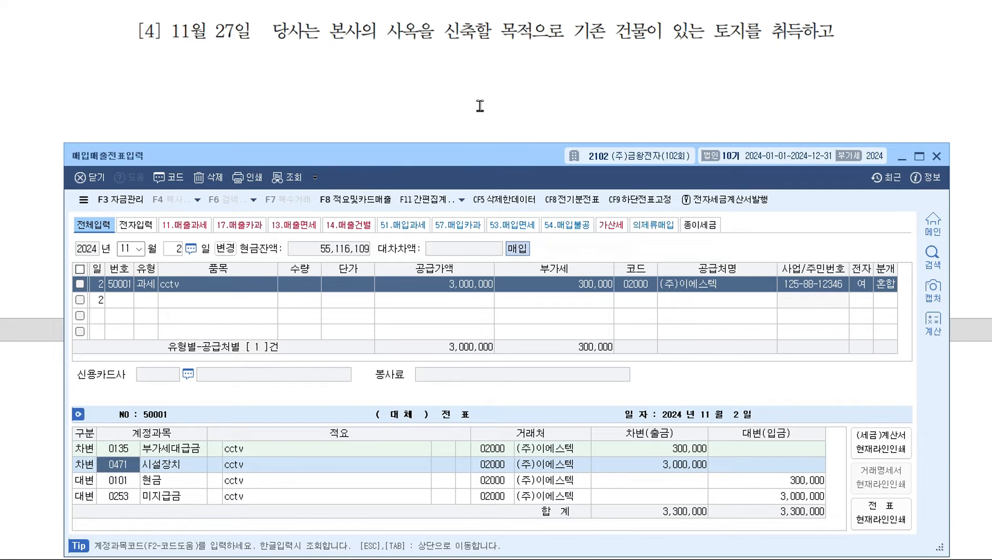
left_click(132, 253)
left_click(178, 252)
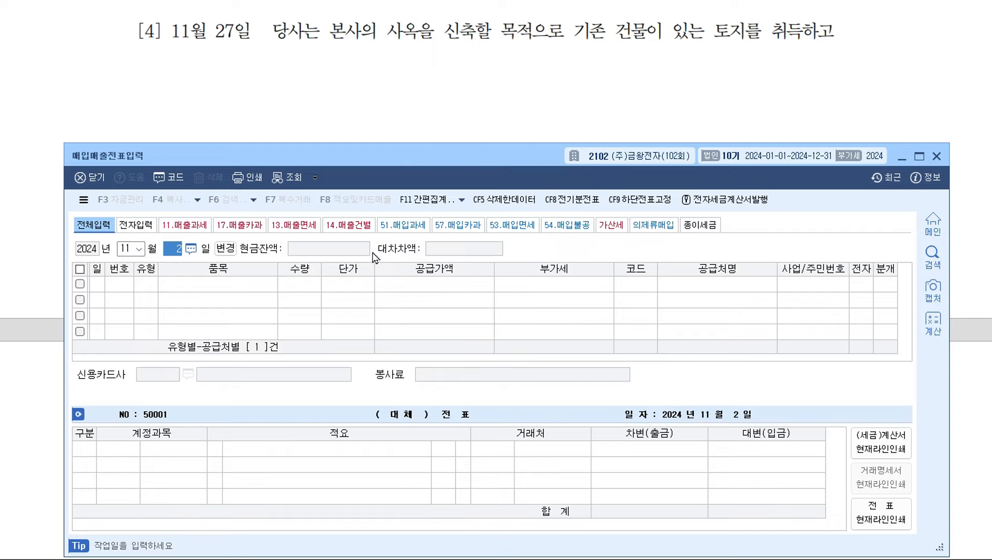
type("27")
key("Return")
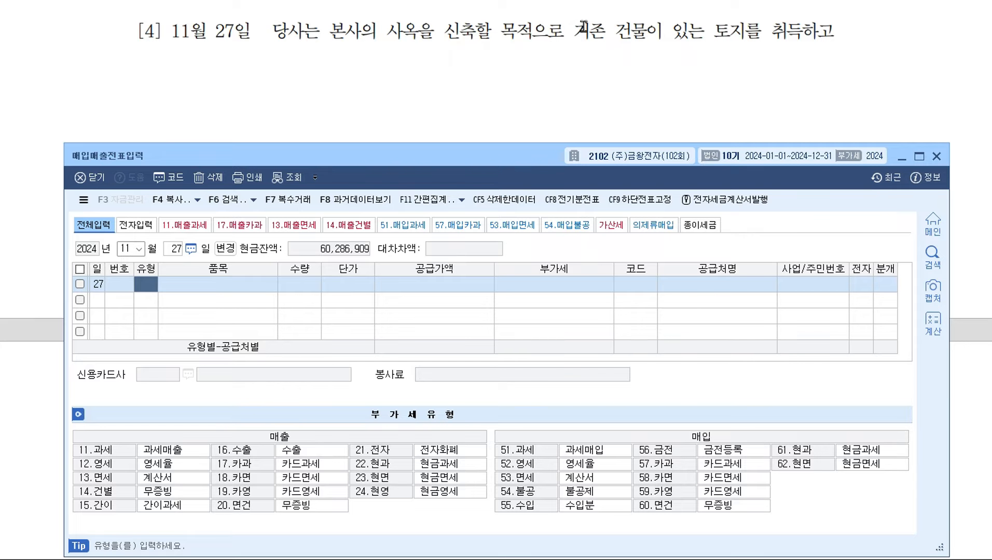
Step: Underline 전자세금계산서 and 세액 3,000,000원 in question [4], and draw two branches from the tax amount labelled 51 and 54
scroll(777, 77, "down", 3)
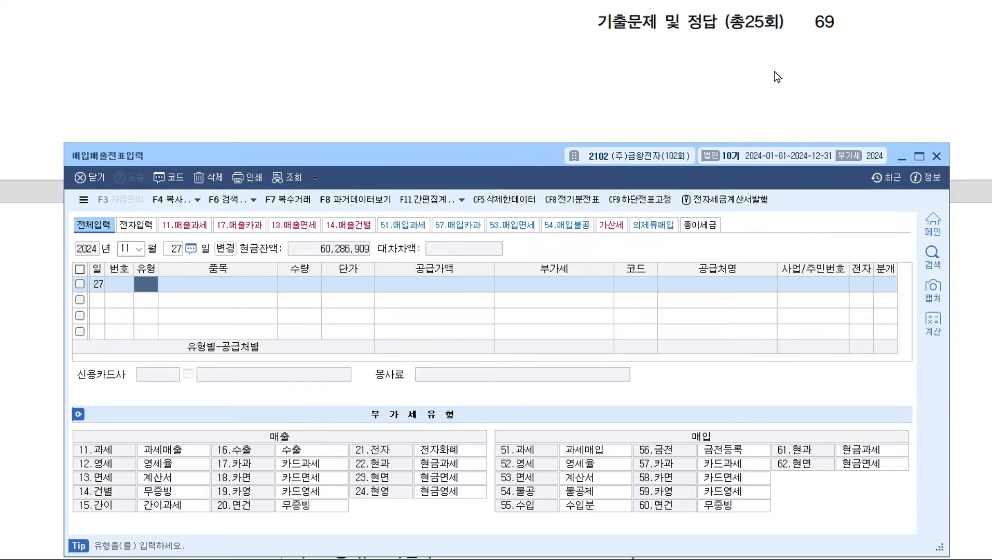
scroll(777, 76, "down", 3)
scroll(356, 69, "down", 1)
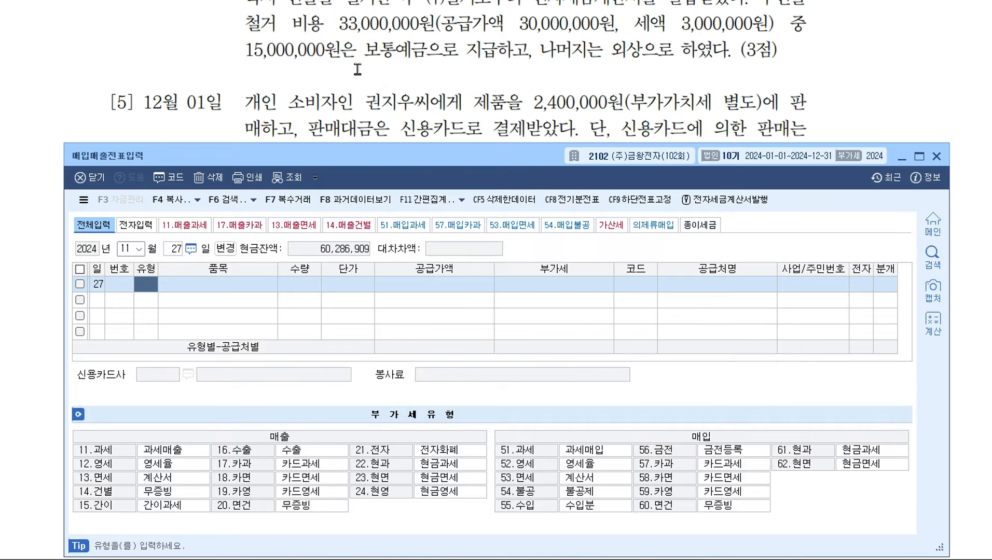
scroll(356, 69, "up", 1)
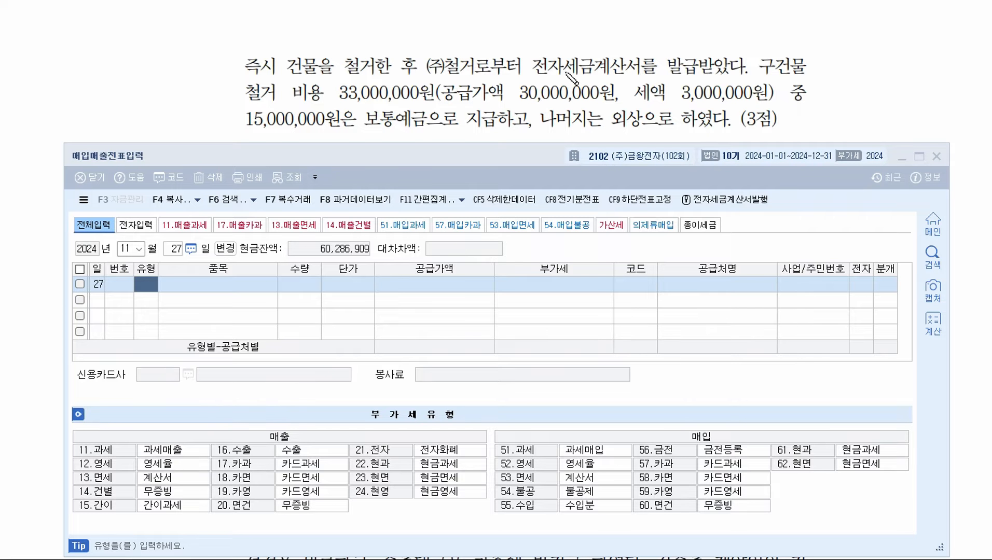
mouse_move(533, 76)
left_mouse_down()
mouse_move(647, 76)
mouse_move(720, 97)
mouse_move(767, 98)
mouse_move(834, 75)
left_mouse_up()
left_click_drag(773, 94, 828, 117)
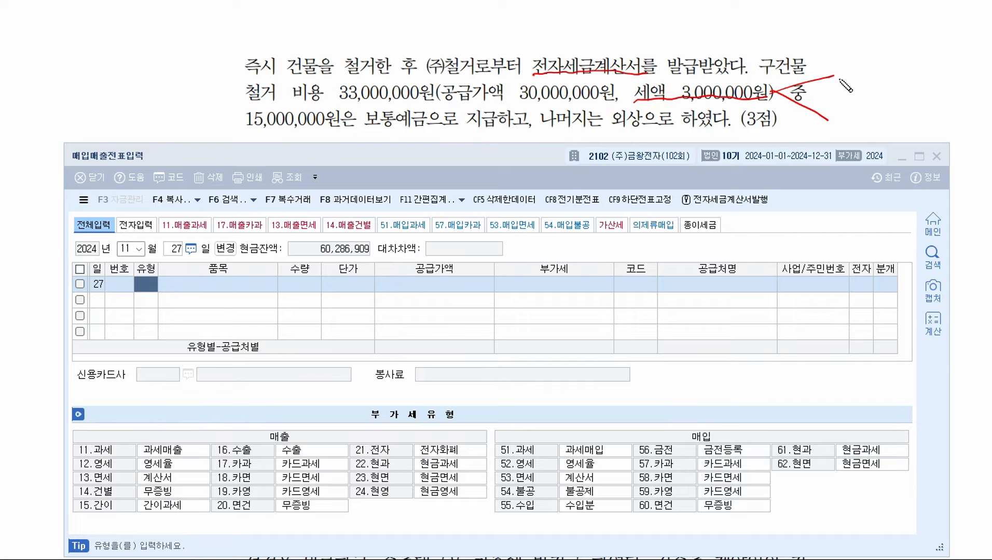
mouse_move(840, 66)
left_mouse_down()
mouse_move(843, 83)
mouse_move(857, 69)
left_mouse_up()
mouse_move(861, 67)
left_mouse_down()
mouse_move(863, 90)
mouse_move(844, 122)
left_mouse_up()
left_click_drag(857, 106, 867, 111)
left_click_drag(862, 104, 864, 126)
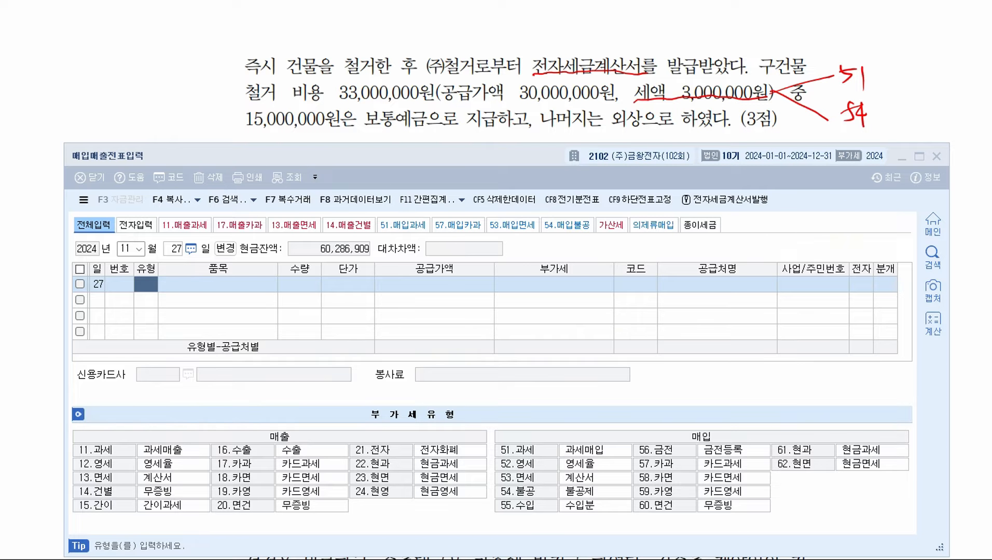
Step: Sketch an old building on a plot of land beside question [4], circle it with an outgoing arrow, and cross out the building
left_click_drag(44, 96, 165, 62)
mouse_move(87, 85)
left_mouse_down()
mouse_move(86, 67)
mouse_move(132, 85)
mouse_move(188, 35)
mouse_move(220, 33)
left_mouse_up()
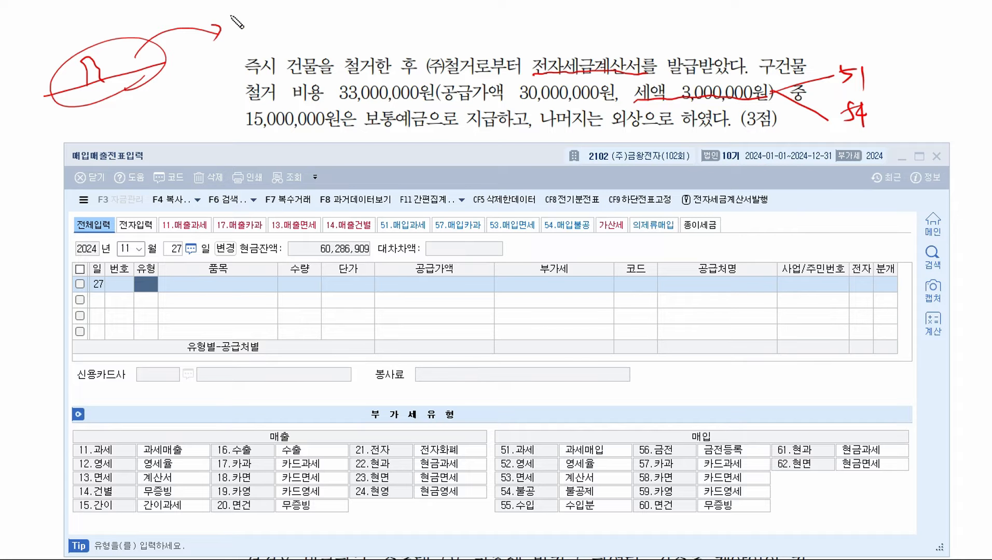
mouse_move(103, 78)
left_mouse_down()
mouse_move(100, 57)
mouse_move(99, 83)
left_mouse_up()
left_click_drag(106, 46, 75, 97)
left_click_drag(55, 54, 115, 76)
mouse_move(47, 98)
left_mouse_down()
mouse_move(172, 53)
mouse_move(128, 22)
mouse_move(126, 66)
left_mouse_up()
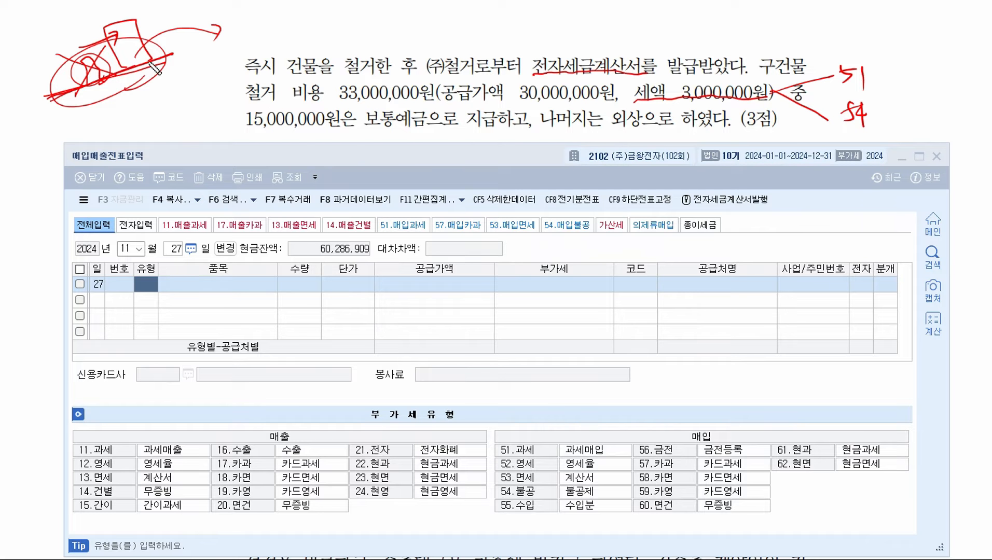
left_click_drag(49, 100, 154, 55)
left_click_drag(83, 61, 100, 84)
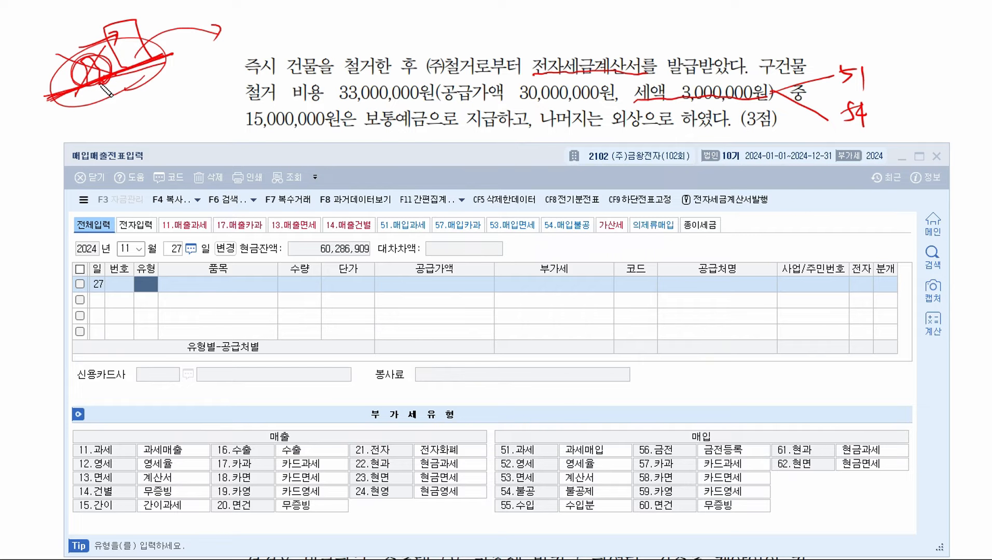
left_click_drag(45, 103, 134, 64)
left_click(133, 22)
left_click(114, 35)
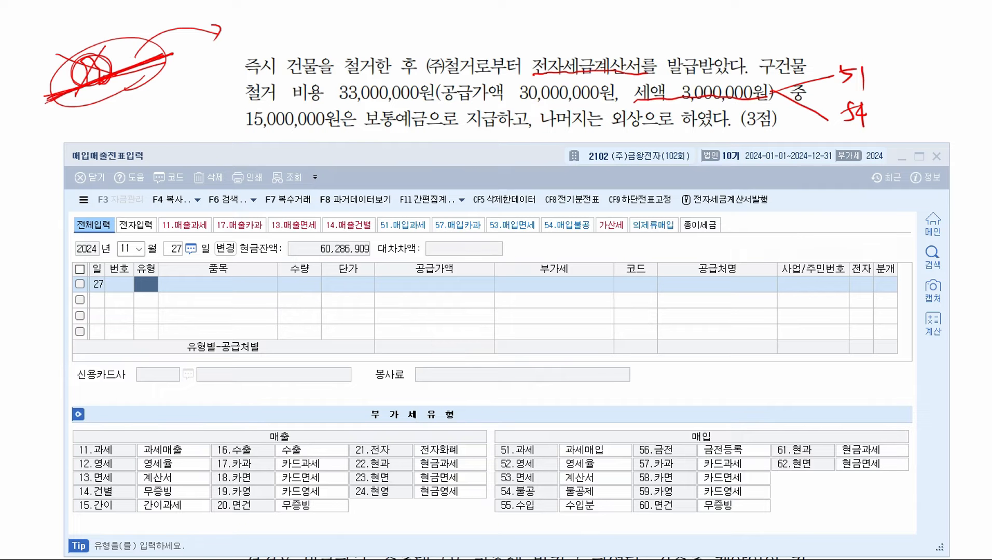
Step: Underline 즉시 건물을 철거, write a circled note above it, and reinforce the underline below the 3,000,000원 tax amount
mouse_move(103, 73)
left_mouse_down()
mouse_move(74, 55)
mouse_move(103, 79)
left_mouse_up()
left_click_drag(244, 75, 395, 61)
mouse_move(262, 27)
left_mouse_down()
mouse_move(278, 47)
mouse_move(300, 44)
mouse_move(255, 52)
mouse_move(290, 54)
left_mouse_up()
left_click_drag(117, 68, 83, 60)
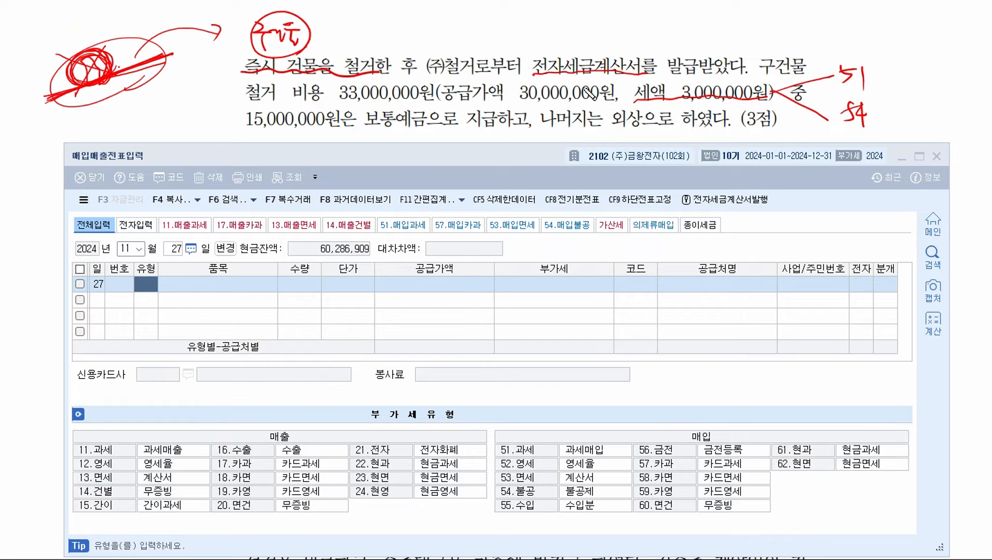
left_click_drag(685, 99, 772, 101)
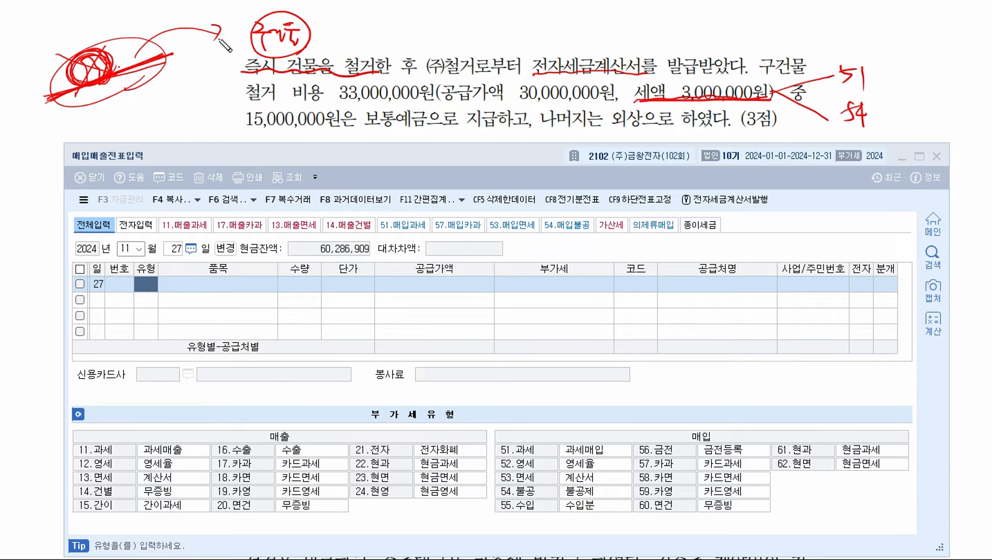
left_click_drag(245, 50, 306, 48)
Step: Thicken the land line in the sketch and draw an arrow from it with an underlined handwritten label 토지
mouse_move(40, 94)
left_mouse_down()
mouse_move(47, 106)
mouse_move(166, 56)
left_mouse_up()
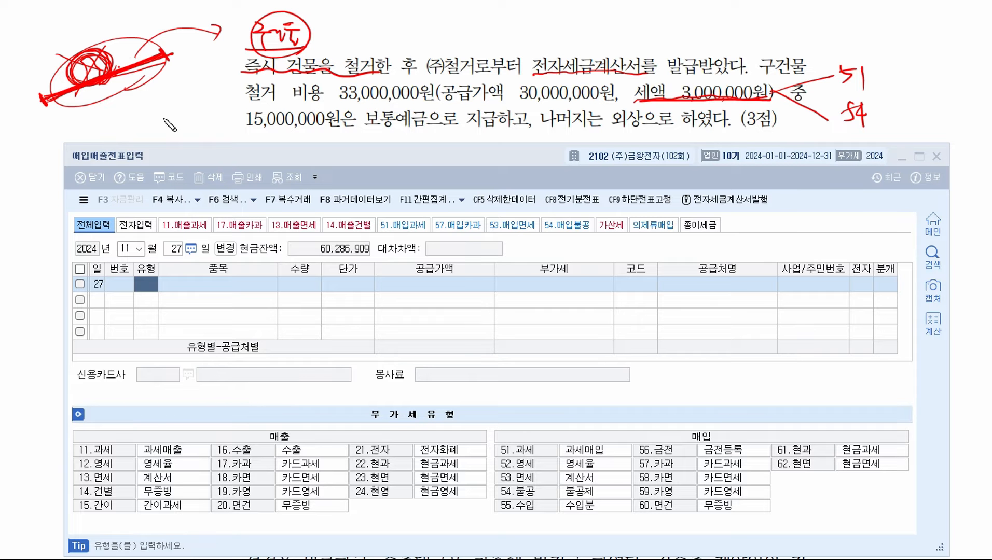
left_click_drag(135, 68, 214, 81)
mouse_move(201, 74)
left_mouse_down()
mouse_move(210, 91)
mouse_move(235, 67)
left_mouse_up()
mouse_move(160, 101)
left_mouse_down()
mouse_move(172, 97)
mouse_move(176, 110)
left_mouse_up()
left_click_drag(177, 97, 188, 107)
mouse_move(192, 94)
left_mouse_down()
mouse_move(193, 108)
mouse_move(202, 107)
left_mouse_up()
left_click_drag(151, 126, 218, 107)
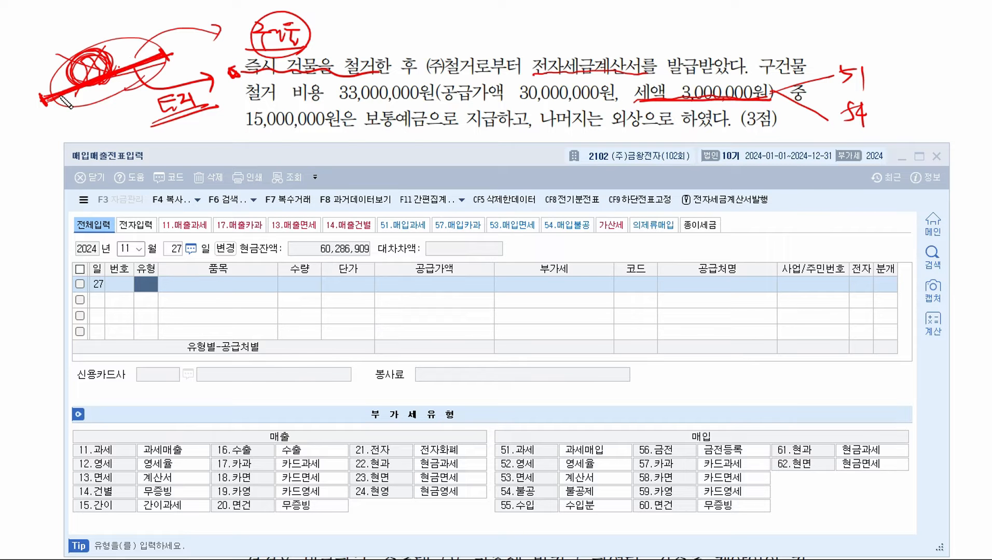
Step: Cross out the old building in the sketch again, reinforce the land line, and circle the 토지 label
left_click_drag(106, 43, 83, 75)
left_click_drag(96, 61, 61, 68)
left_click_drag(51, 104, 172, 57)
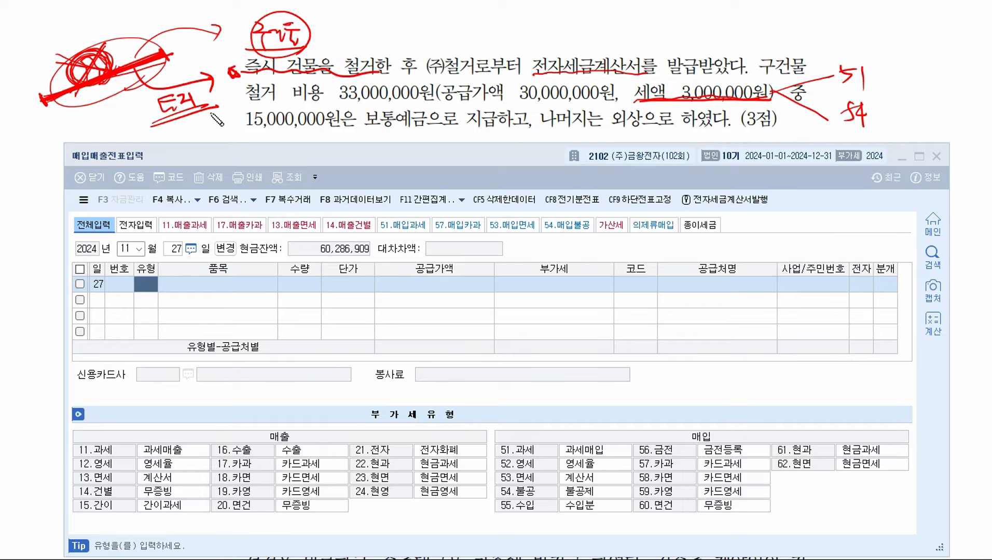
left_click_drag(212, 83, 208, 78)
left_click_drag(49, 102, 179, 52)
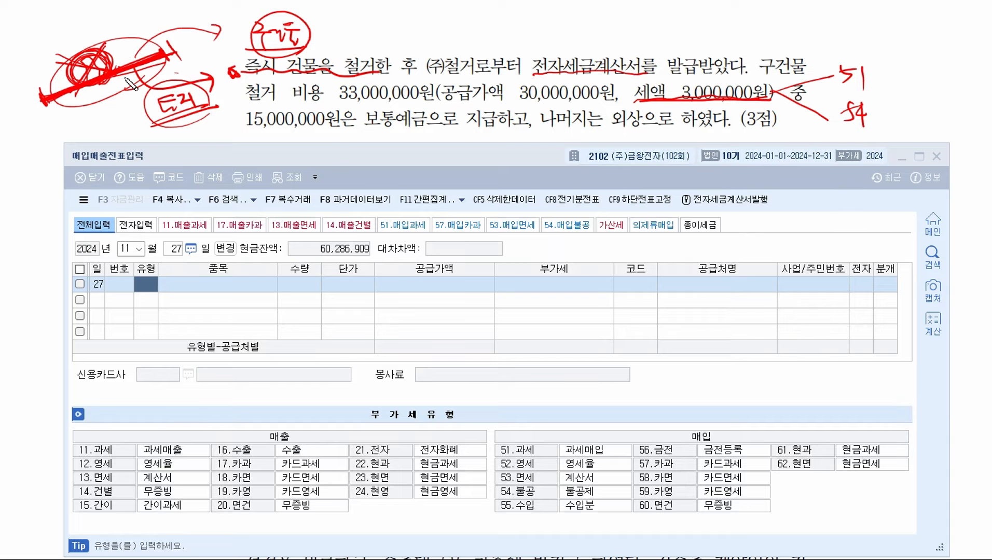
mouse_move(92, 68)
left_mouse_down()
mouse_move(63, 75)
mouse_move(105, 73)
left_mouse_up()
left_click_drag(104, 34, 67, 75)
left_click_drag(54, 63, 117, 70)
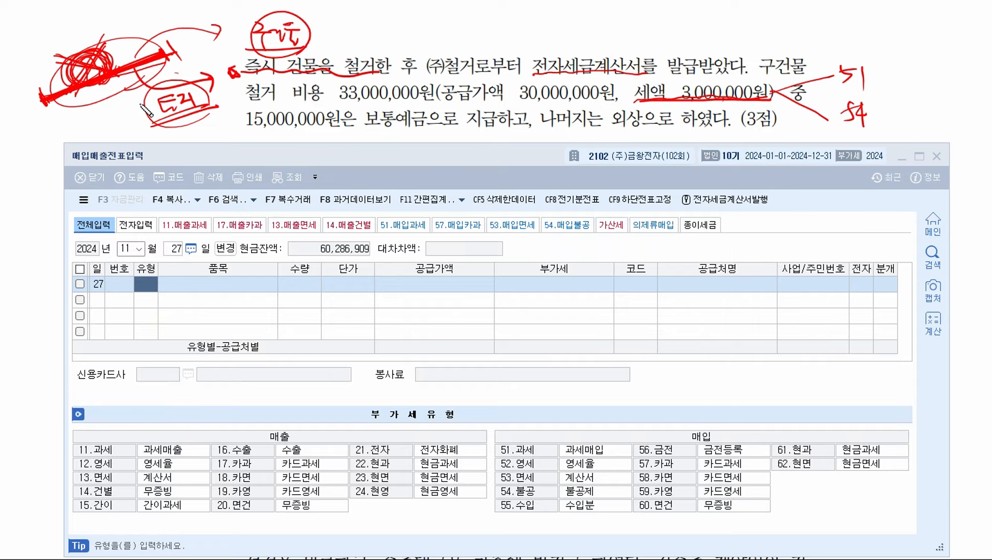
left_click_drag(104, 36, 76, 94)
Step: Cross out the 51 branch, and box the 토지 label with an arrow leading to it from the old building
left_click_drag(386, 42, 379, 46)
mouse_move(830, 86)
left_mouse_down()
mouse_move(877, 57)
mouse_move(878, 92)
left_mouse_up()
left_click_drag(155, 125, 214, 111)
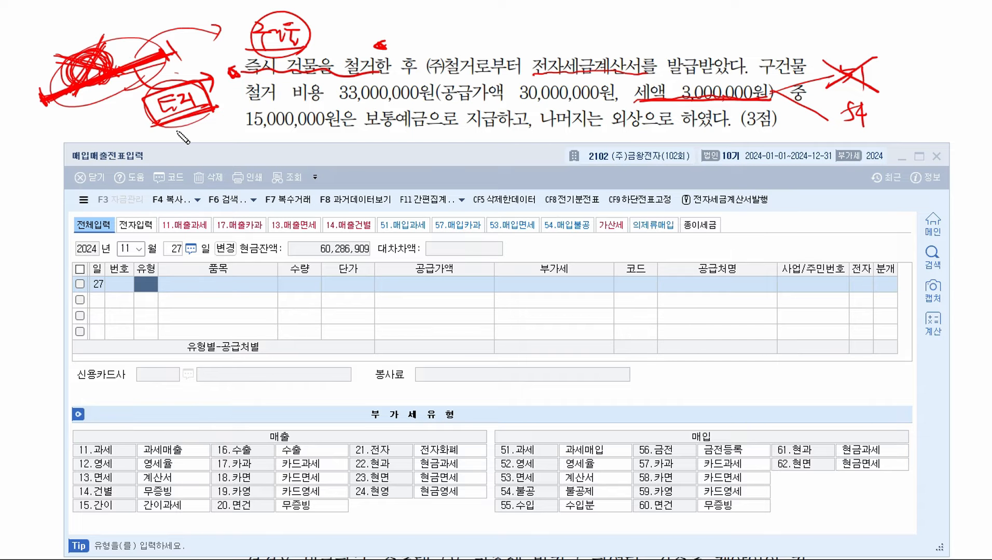
mouse_move(90, 89)
left_mouse_down()
mouse_move(146, 111)
mouse_move(136, 119)
left_mouse_up()
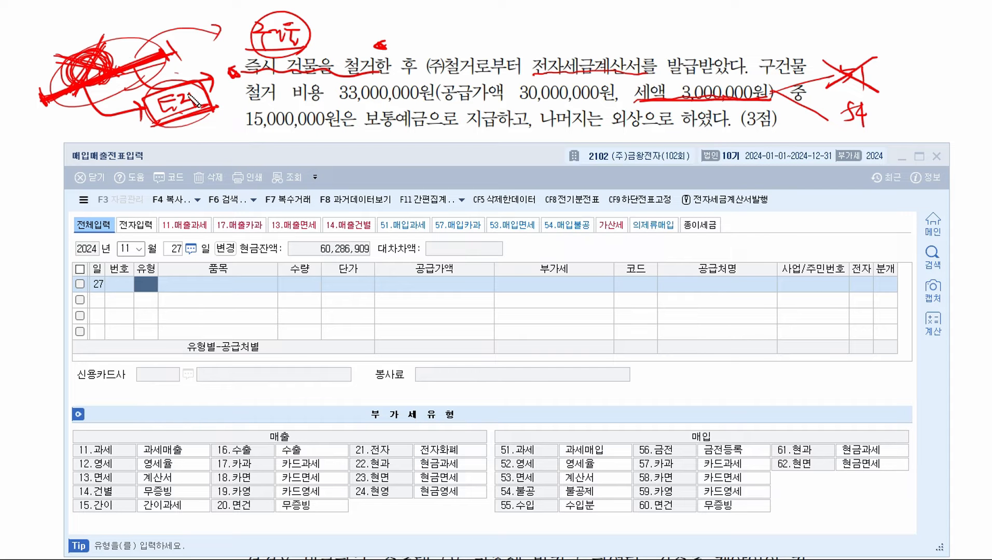
Step: Circle the 54 branch with a star beside it, and set the November 27 voucher's type to 54 (불공)
left_click_drag(878, 134, 903, 102)
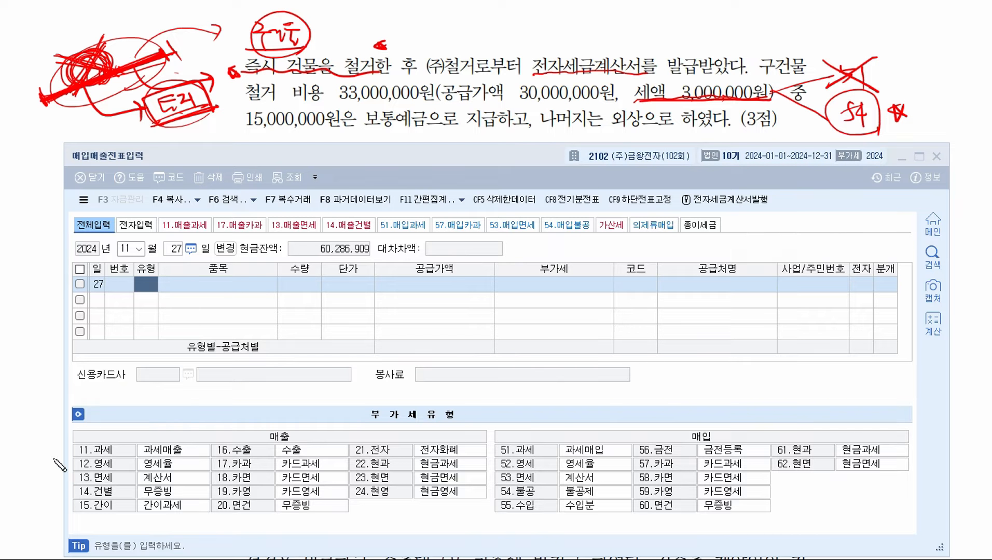
left_click(161, 292)
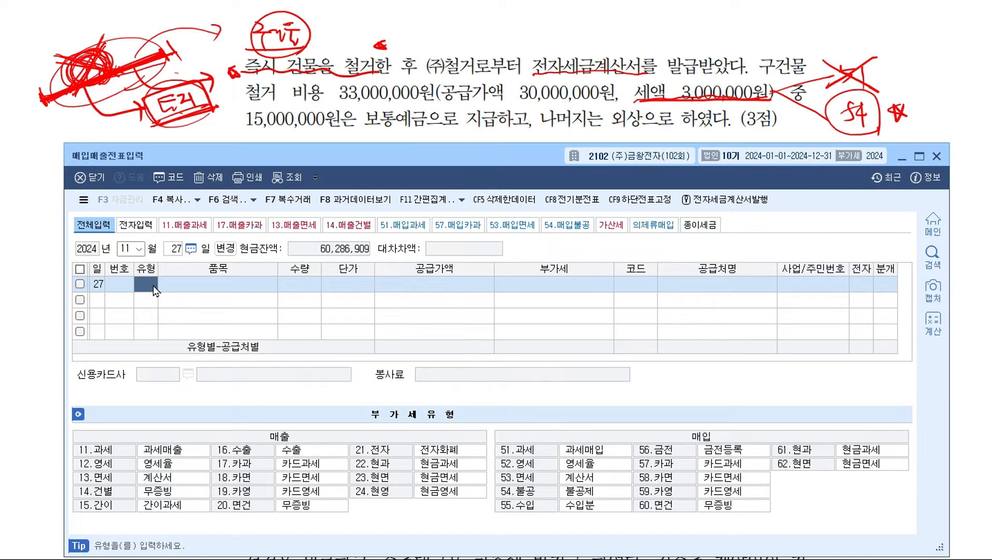
type("54")
key("Return")
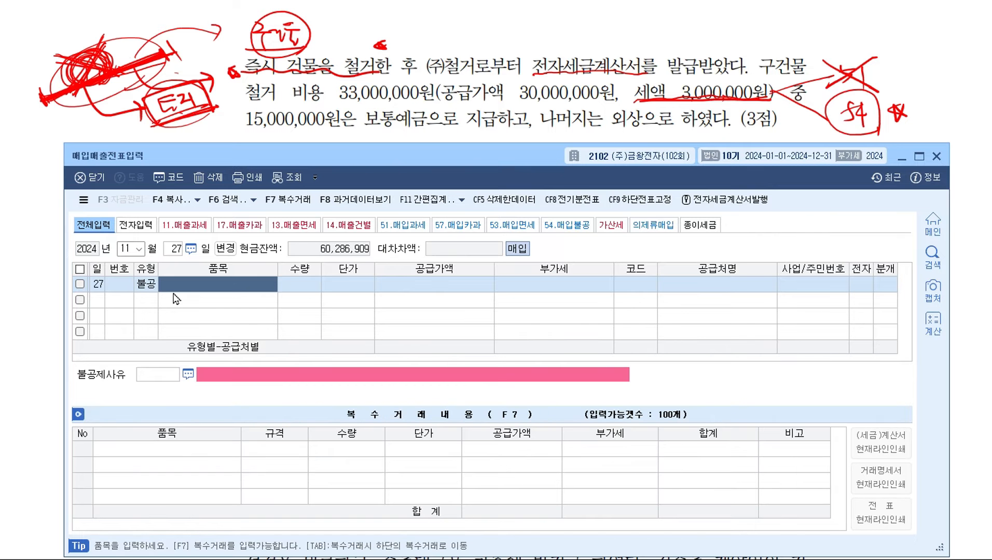
Step: Enter the item 구건물 철거비용 with a supply value of 30,000,000 on the November 27 line
type("구건물")
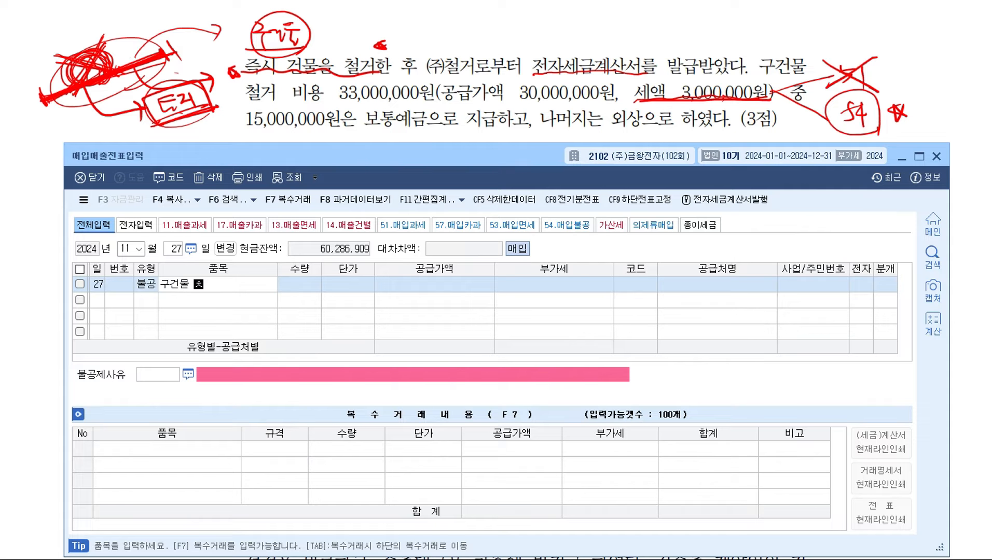
type(" 철거비용")
key("Return")
key("Return")
key("Return")
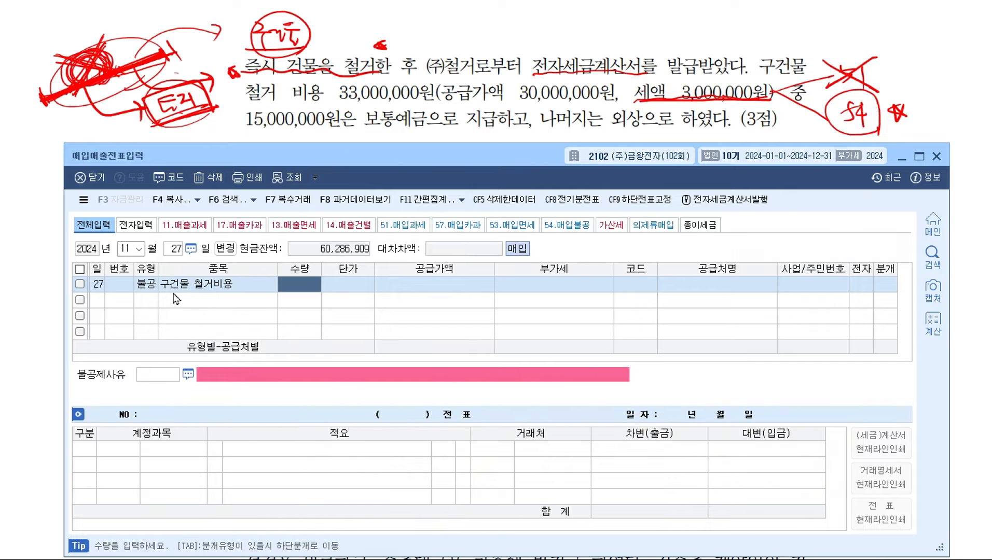
type("30000000")
key("Return")
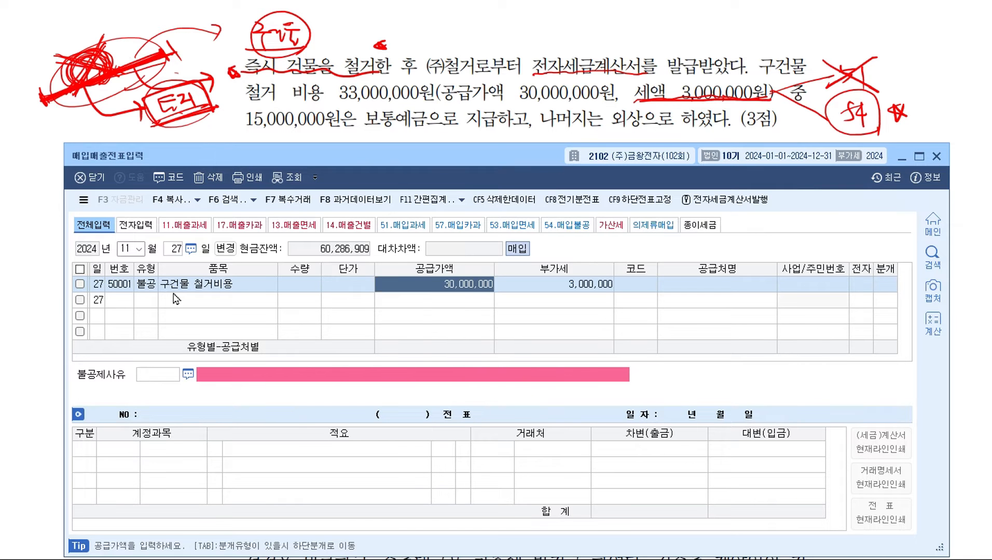
Step: Select (주)철거 as the supplier and mark the tax invoice as electronic (여)
type("2")
key("Return")
key("Return")
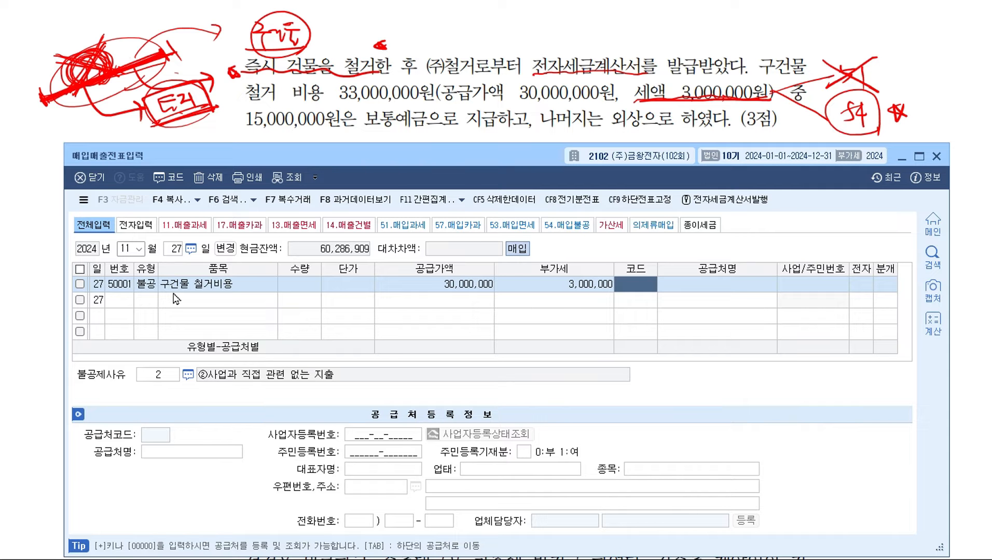
type("철거")
key("Return")
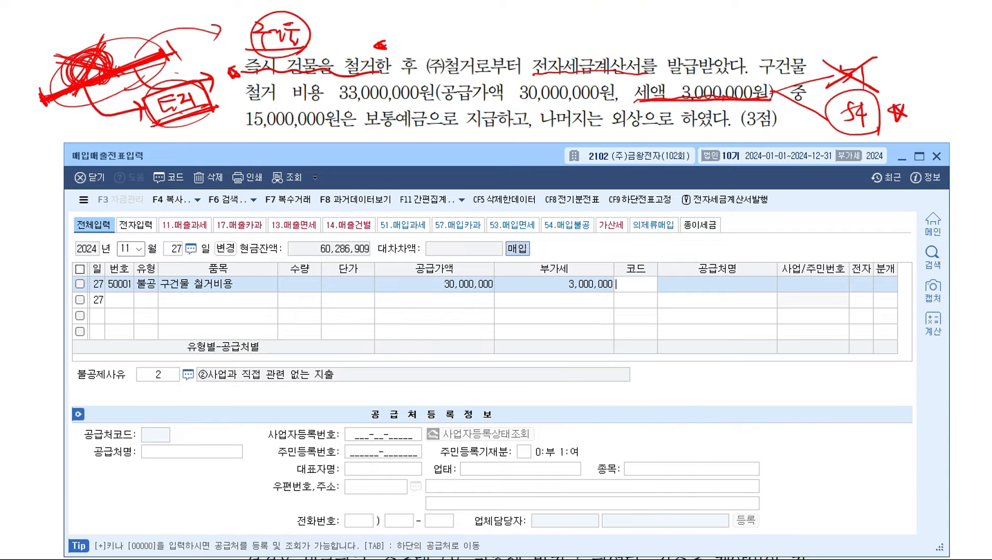
key("Return")
key("Return")
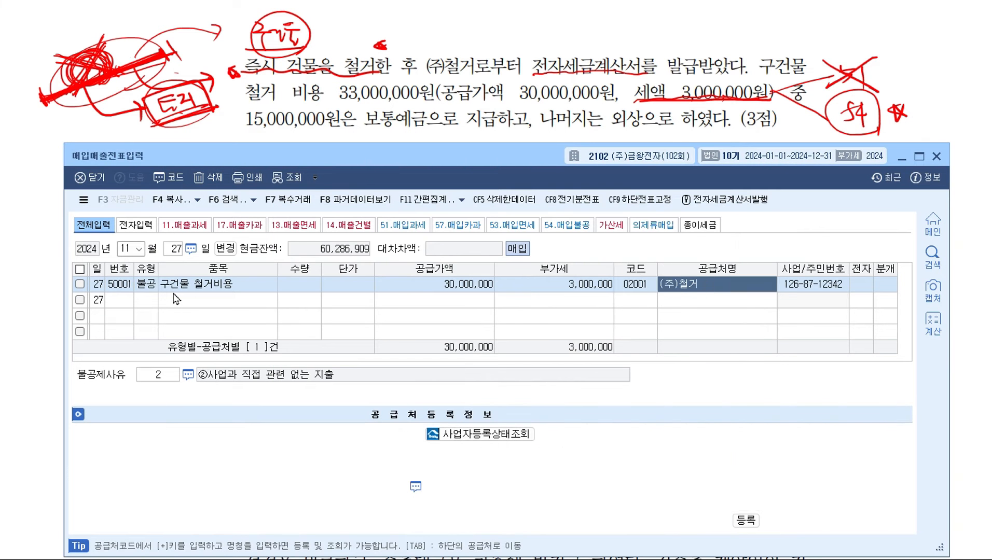
key("Return")
key("Return")
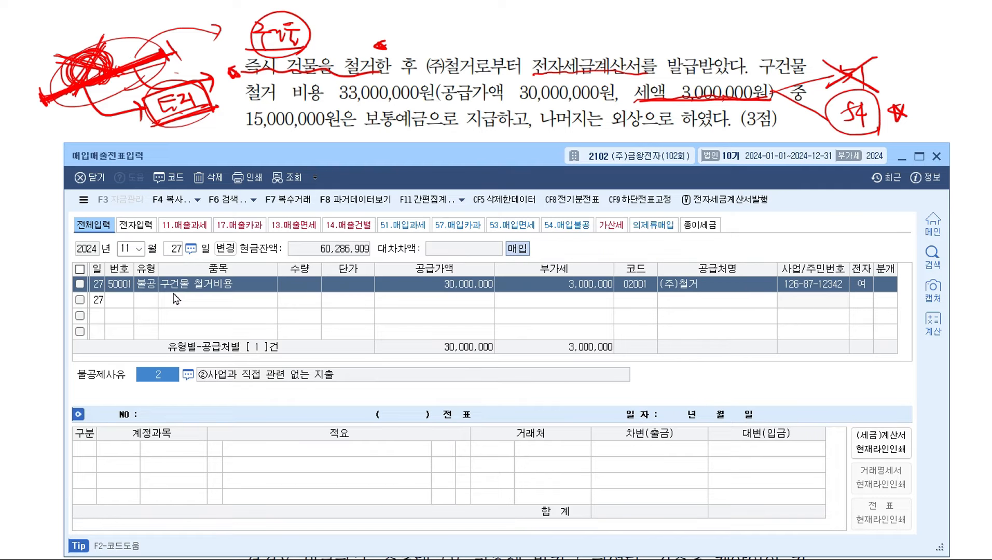
Step: Look up the non-deductible reasons for the voucher and highlight reason 6, 토지의 자본적 지출 관련
key("F2")
key("Down")
key("Down")
key("Down")
key("Down")
key("Down")
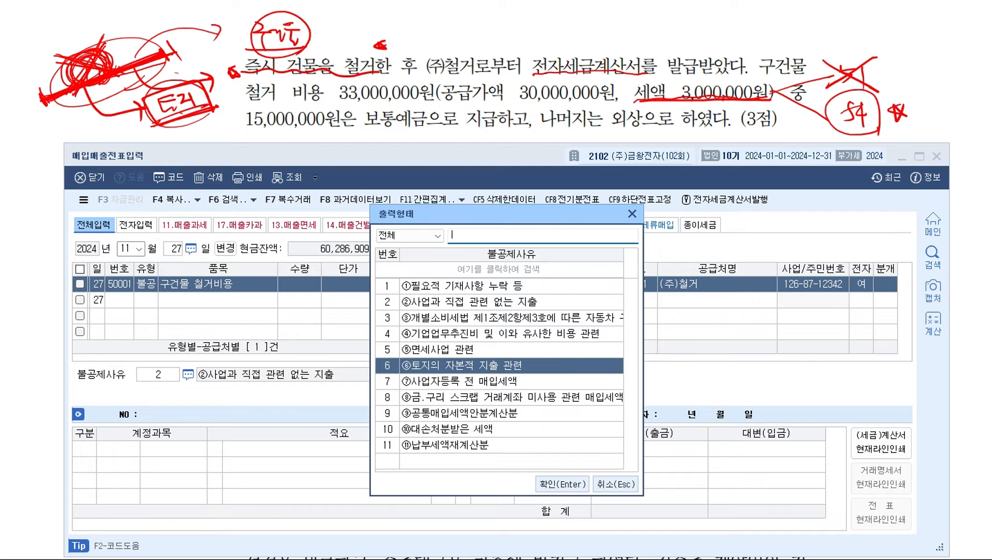
Step: Reinforce the box around the 토지 label, then underline and star 자본적 지출 관련 and circle 토지의 in reason 6
key("ctrl+shift+3")
mouse_move(202, 86)
left_mouse_down()
mouse_move(193, 98)
mouse_move(211, 117)
mouse_move(157, 124)
mouse_move(212, 122)
left_mouse_up()
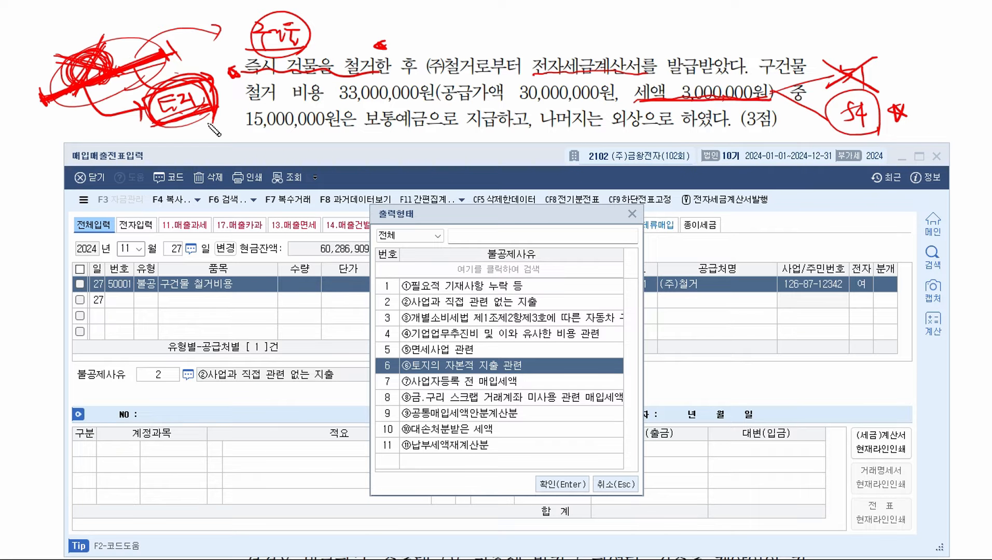
left_click_drag(444, 372, 533, 366)
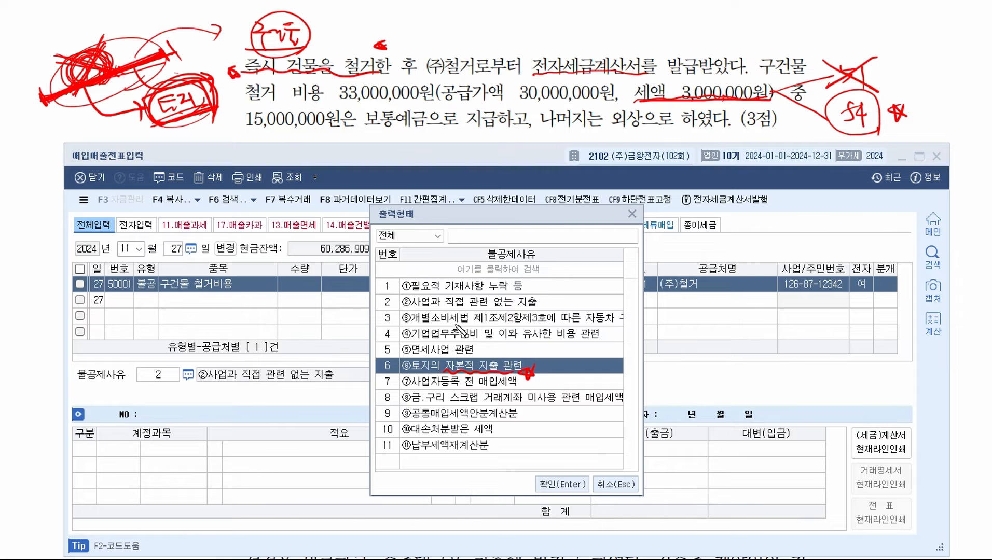
mouse_move(438, 374)
left_mouse_down()
mouse_move(410, 372)
mouse_move(441, 377)
mouse_move(430, 345)
mouse_move(437, 366)
mouse_move(425, 355)
left_mouse_up()
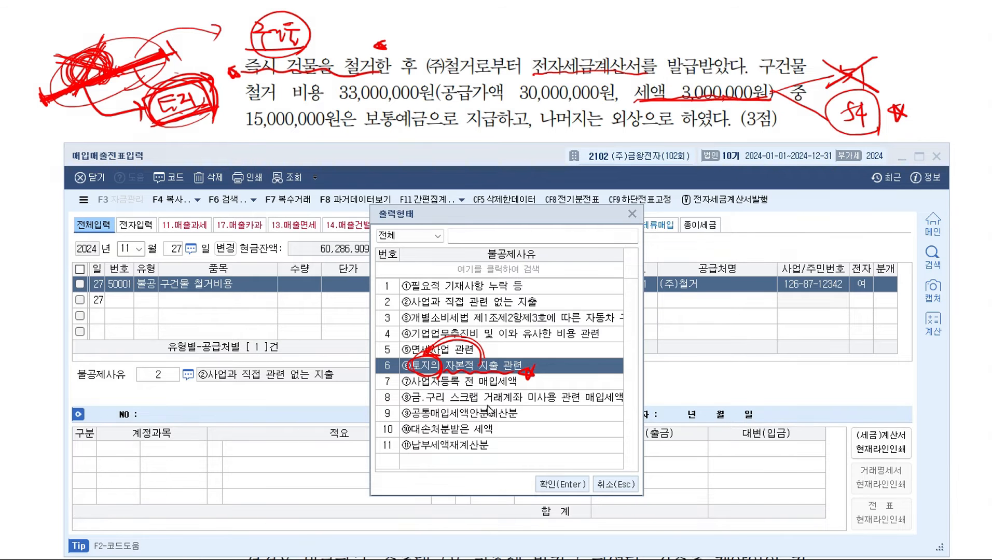
Step: Apply reason 6 to the voucher and clear all pen annotations
left_click(534, 489)
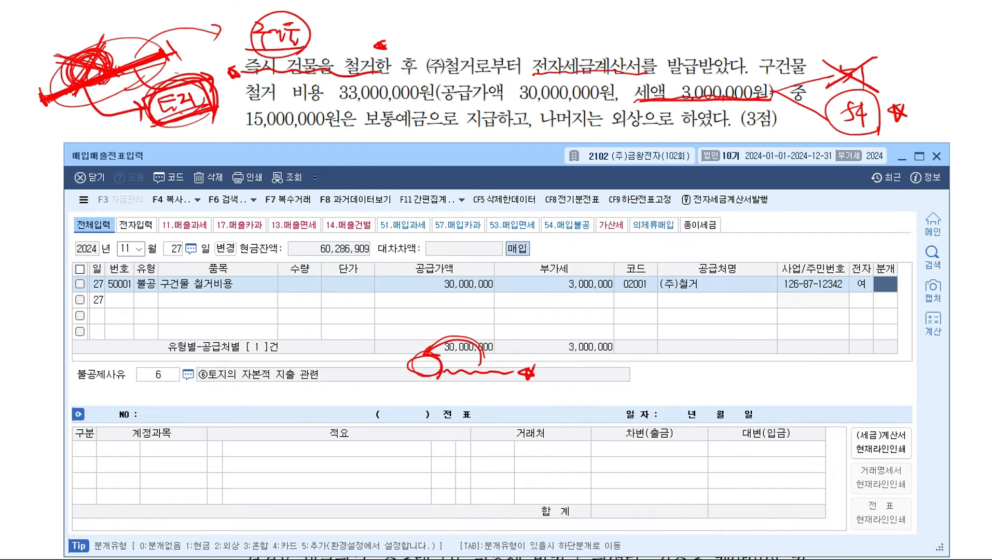
key("Escape")
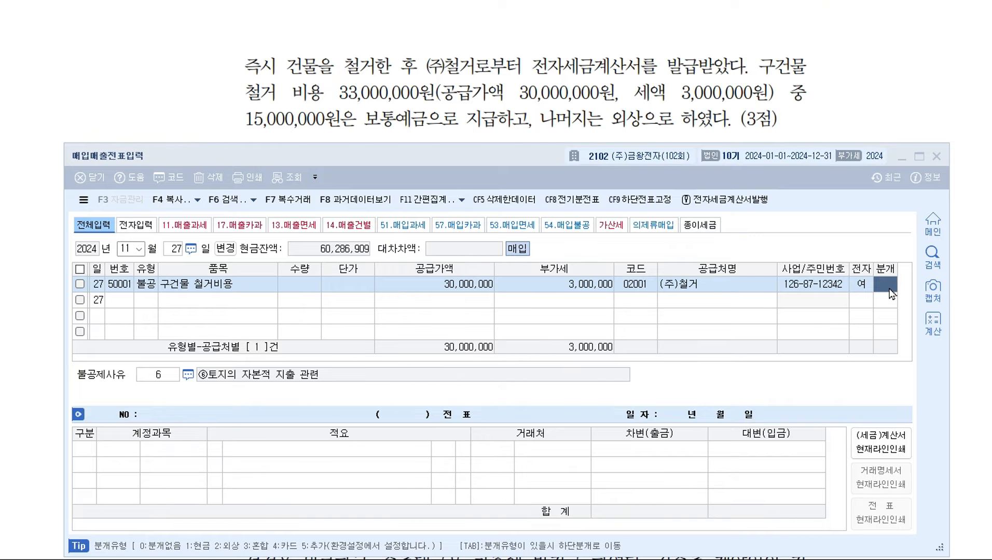
Step: Set the journal type to 3 (혼합) and change the debit account to 201 토지
type("3")
key("Return")
key("Return")
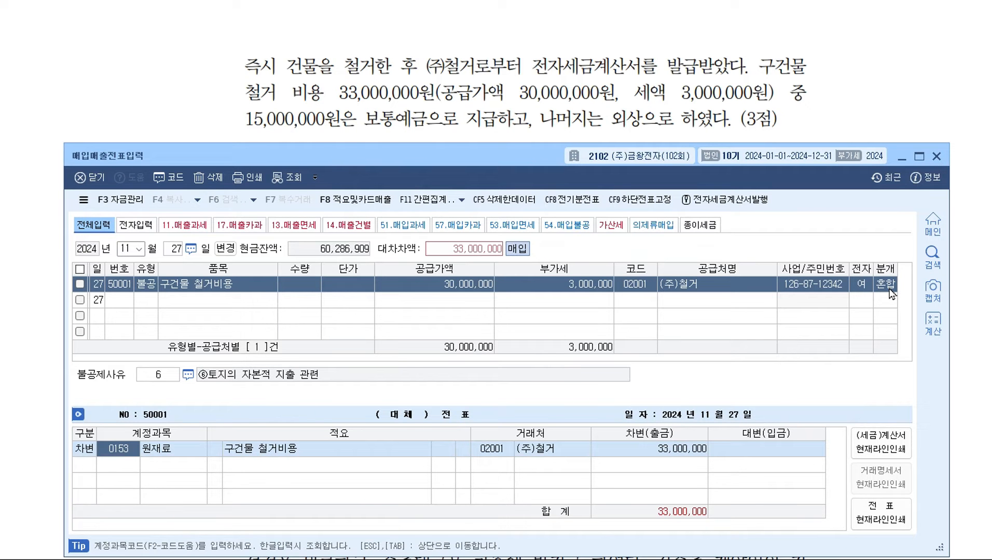
type("201")
key("Return")
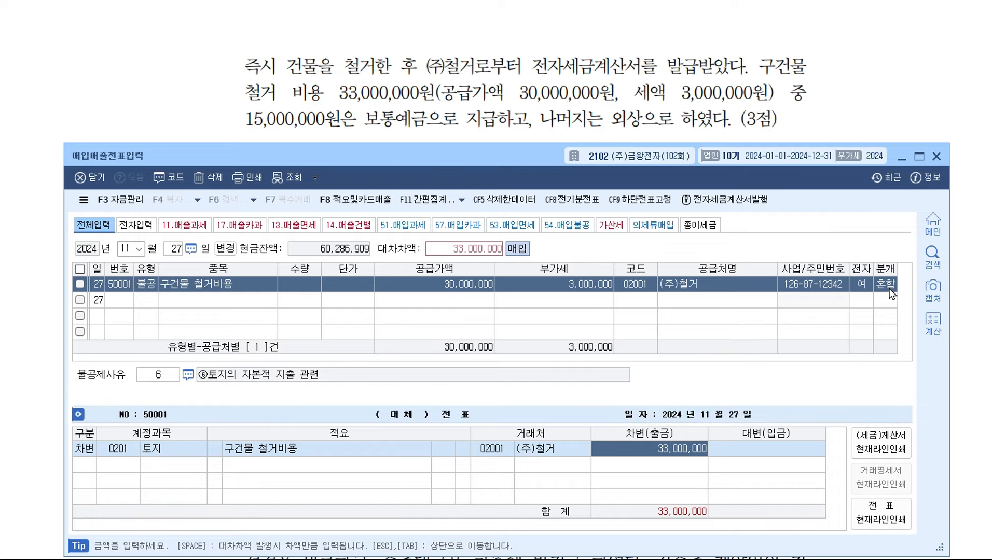
Step: Add credit lines for 103 보통예금 at 15,000,000 and 253 미지급금 at the remaining 18,000,000
key("Return")
type("4")
key("Return")
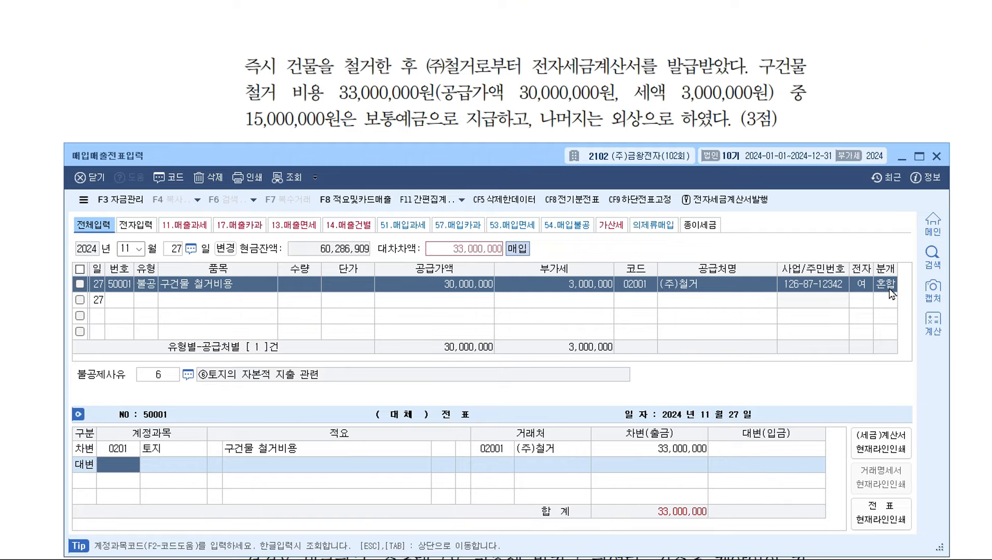
type("103")
key("Return")
type("15000000")
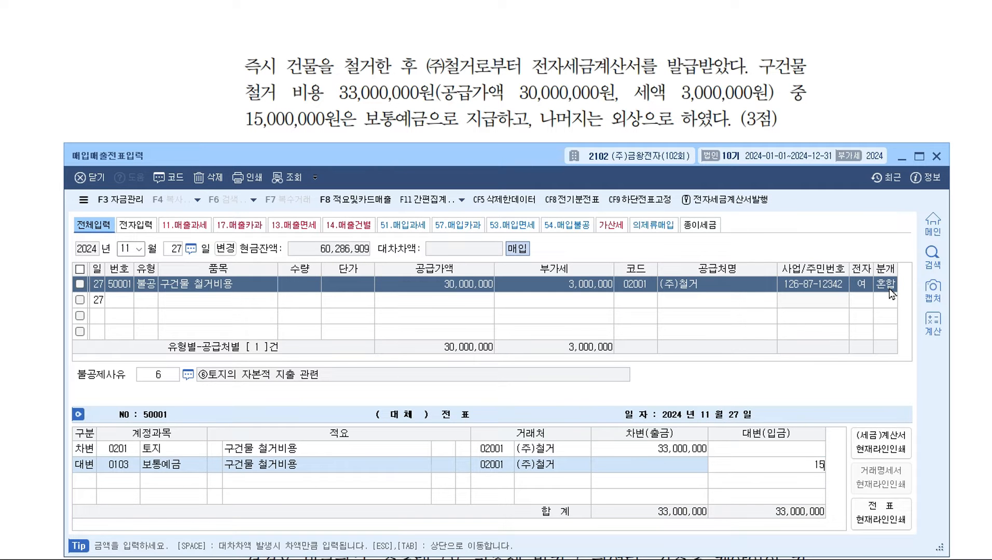
key("Return")
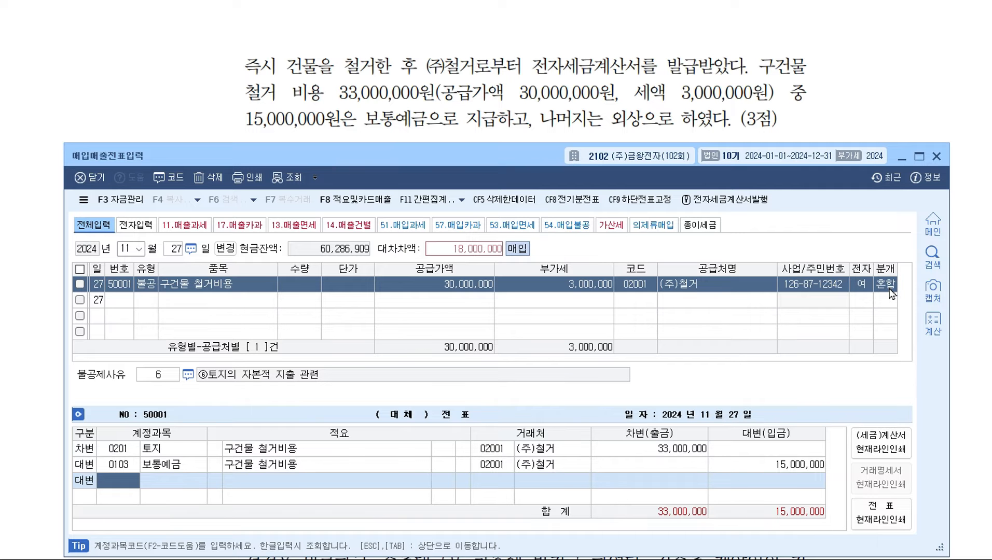
type("253")
key("Return")
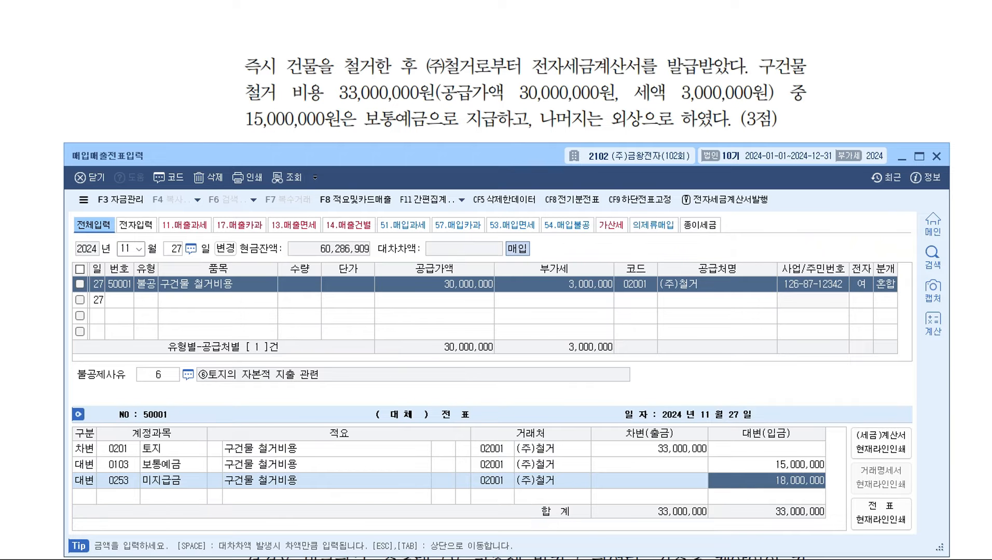
Step: Set the voucher entry date to December 1 for the credit card sale in question 5
scroll(448, 86, "down", 5)
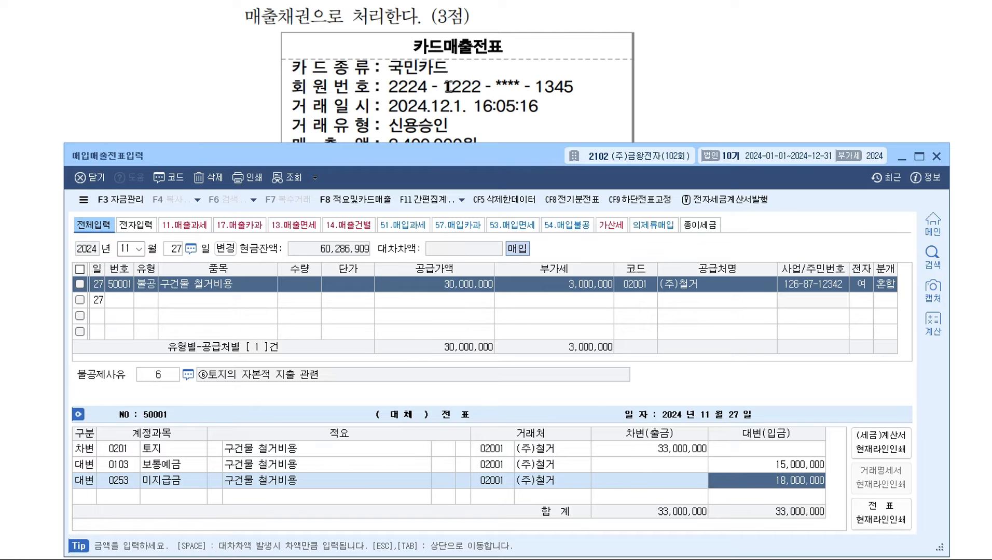
scroll(449, 86, "up", 2)
left_click_drag(479, 155, 462, 301)
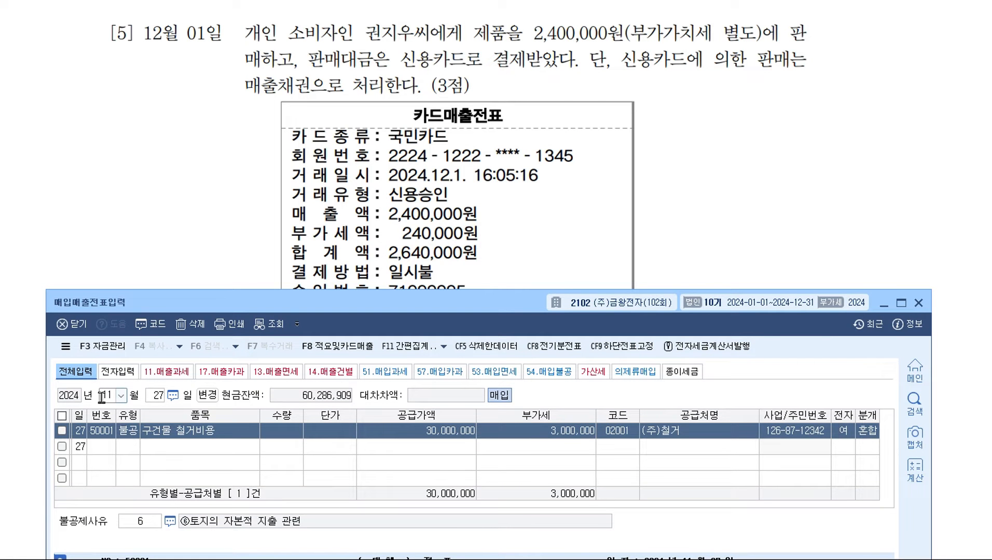
left_click(101, 397)
type("12")
key("Return")
type("0")
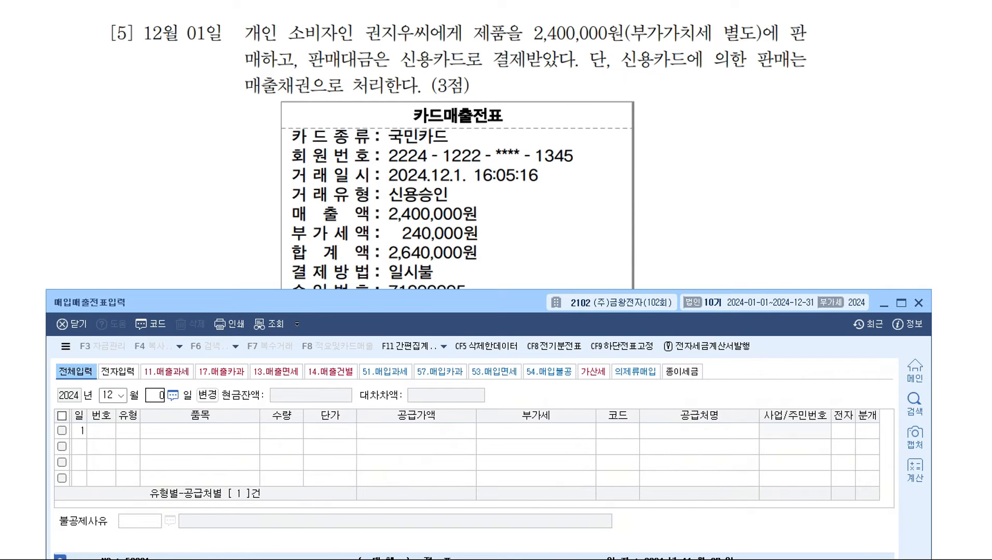
type("1")
left_click(157, 395)
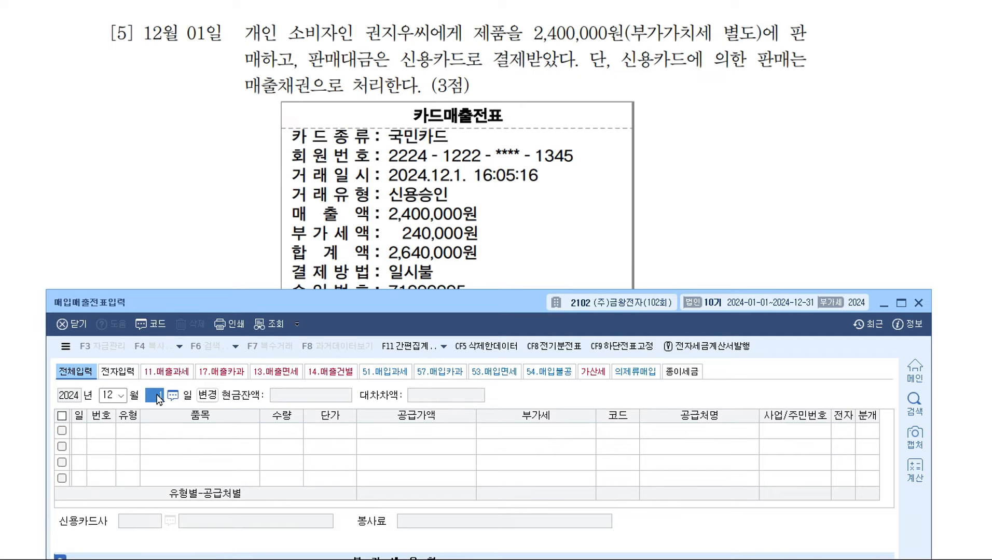
type("1")
key("Return")
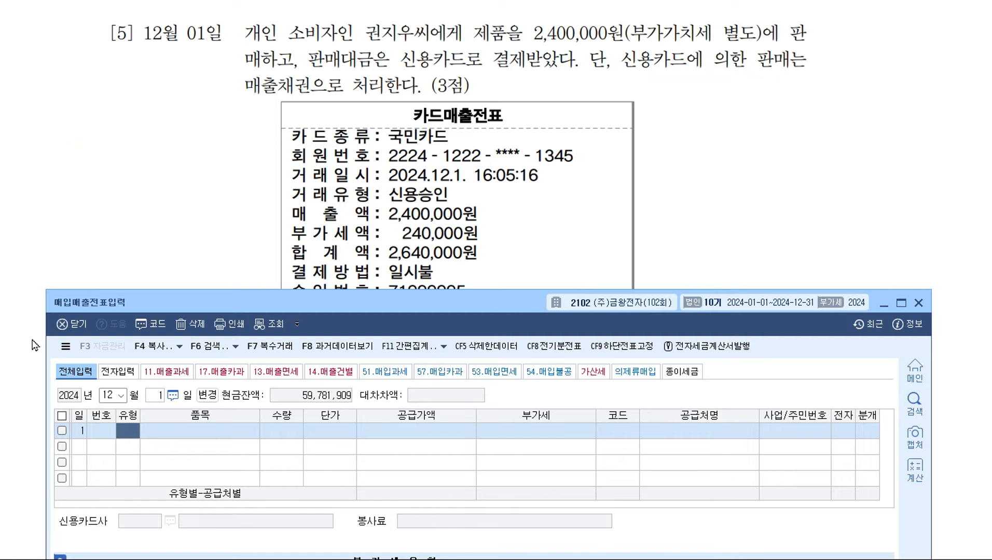
Step: Set the December 1 entry's type to 17 (카과) for the taxable card sale
left_click_drag(340, 302, 335, 166)
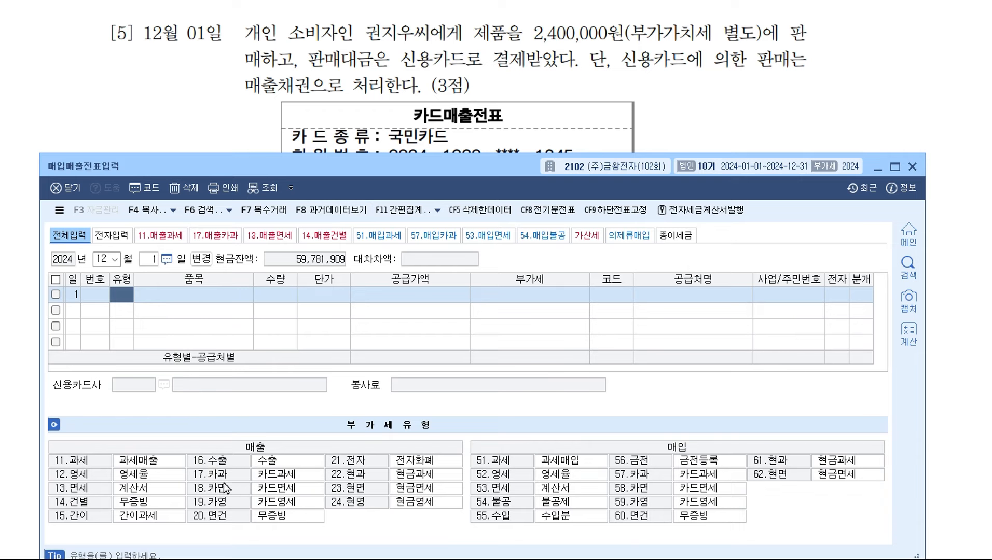
type("17")
key("Return")
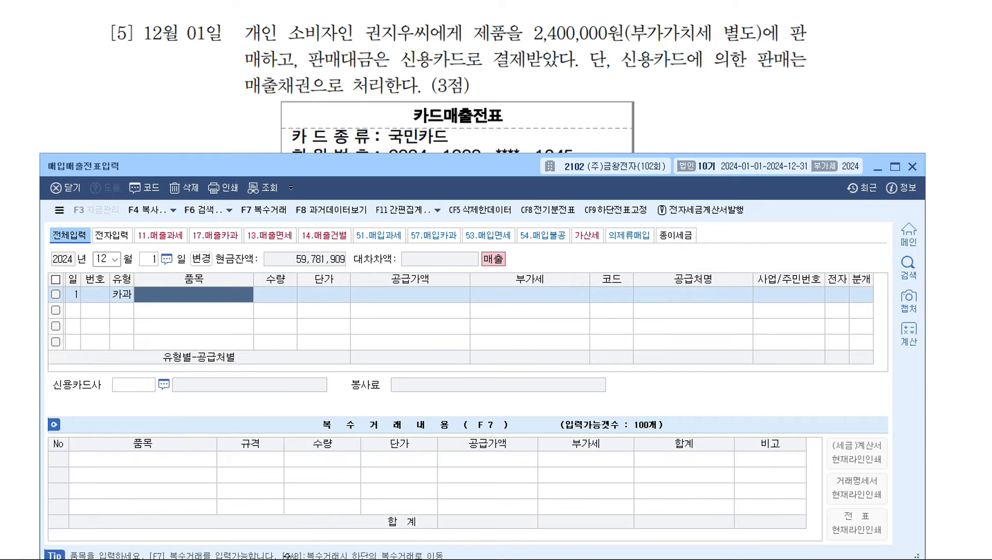
Step: Display the VAT type list again for the December 1 line and circle 17.카과 in it
left_click(121, 299)
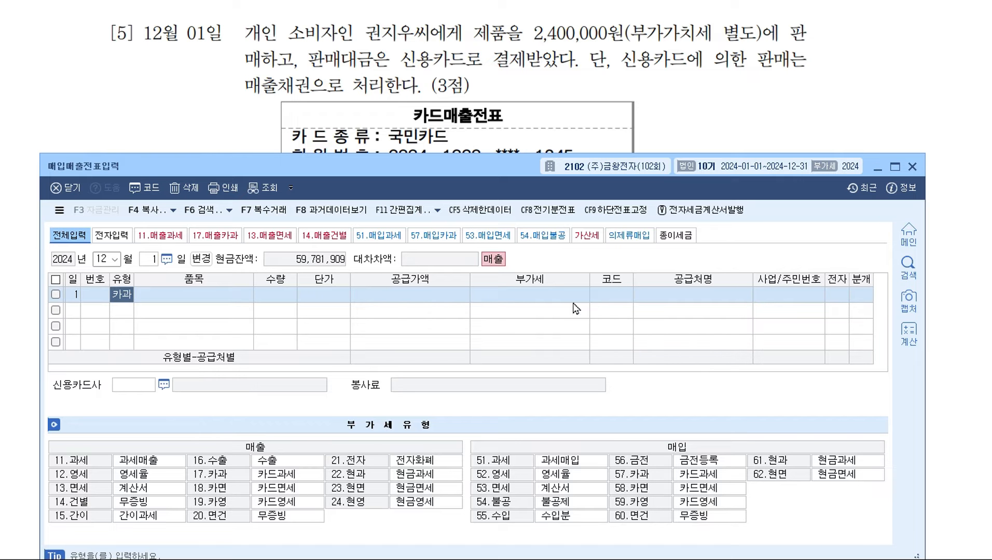
left_click_drag(506, 168, 522, 313)
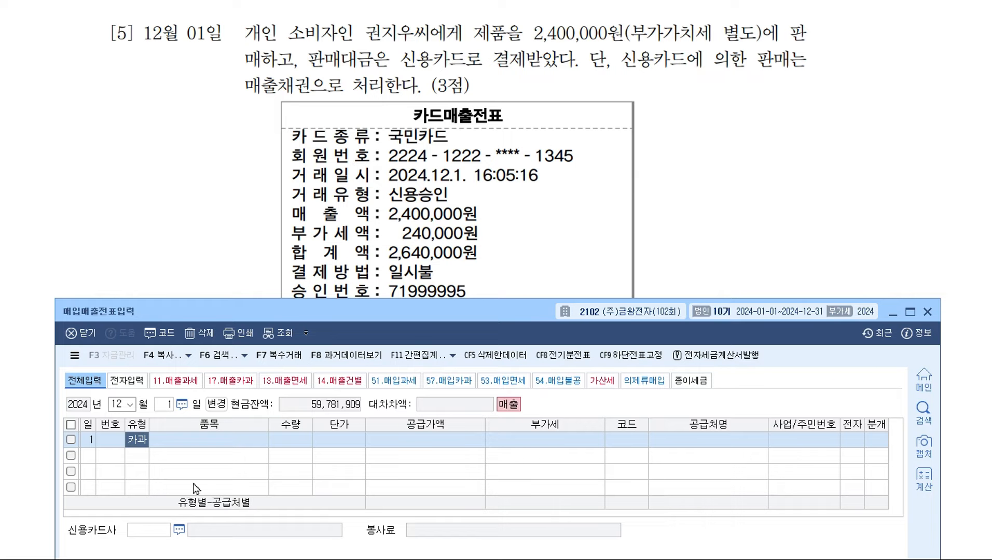
left_click_drag(521, 313, 517, 139)
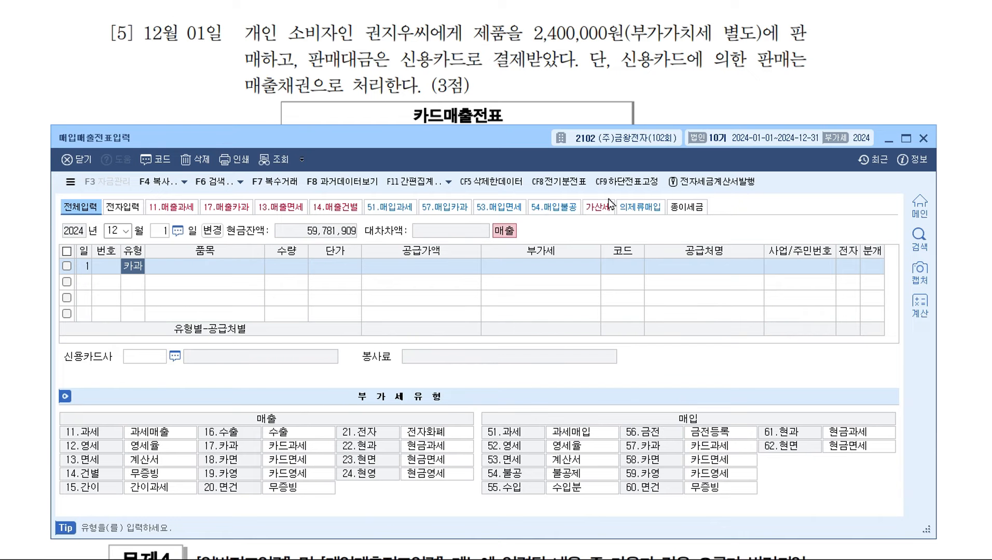
left_click_drag(502, 139, 496, 307)
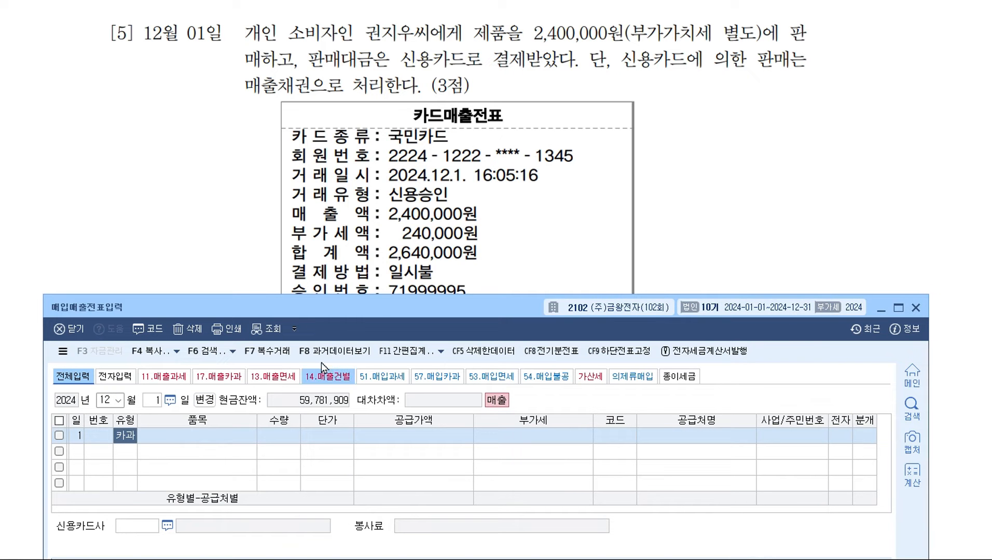
left_click_drag(400, 307, 395, 194)
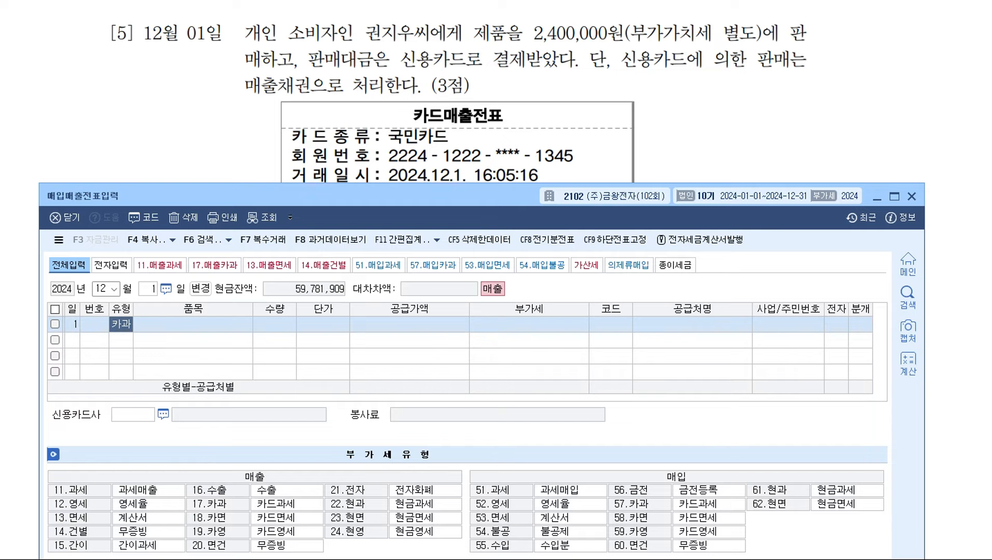
left_click(263, 559)
mouse_move(226, 513)
left_mouse_down()
mouse_move(191, 502)
mouse_move(210, 525)
left_mouse_up()
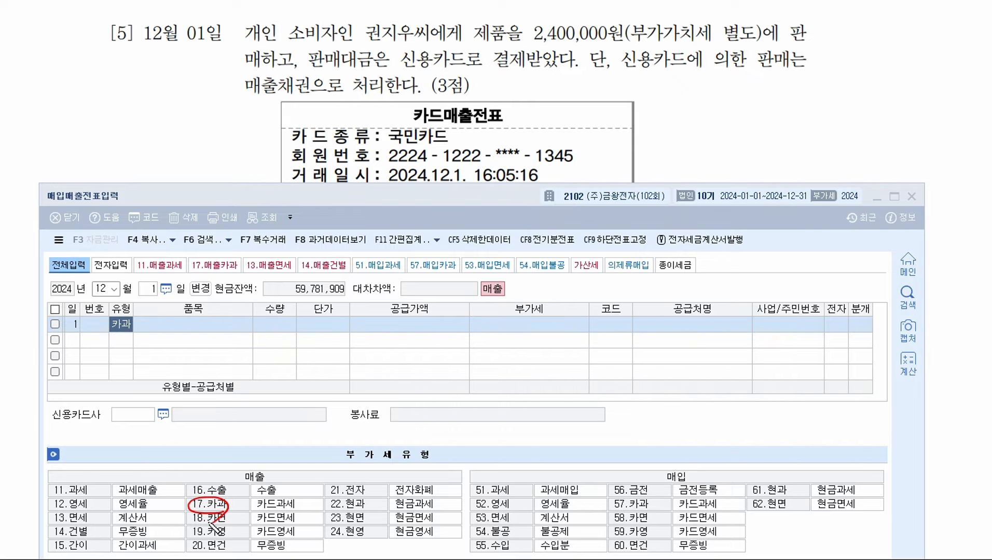
Step: Annotate the VAT type list by circling 57.카과, 11.과세 and 51.과세 and separating sales from purchases, and clear the markings
left_click_drag(647, 512, 655, 515)
left_click_drag(469, 439, 470, 558)
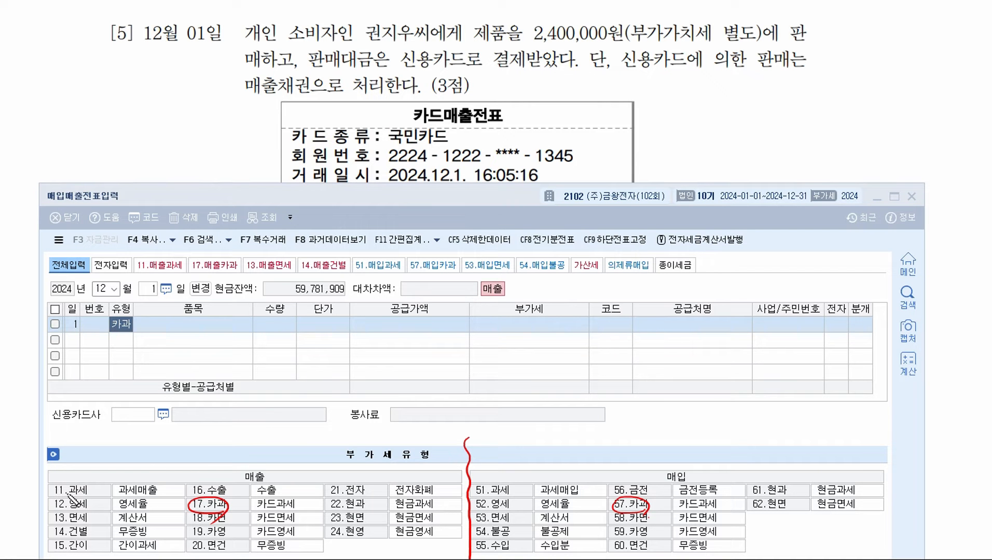
left_click_drag(84, 486, 87, 509)
left_click_drag(511, 506, 476, 496)
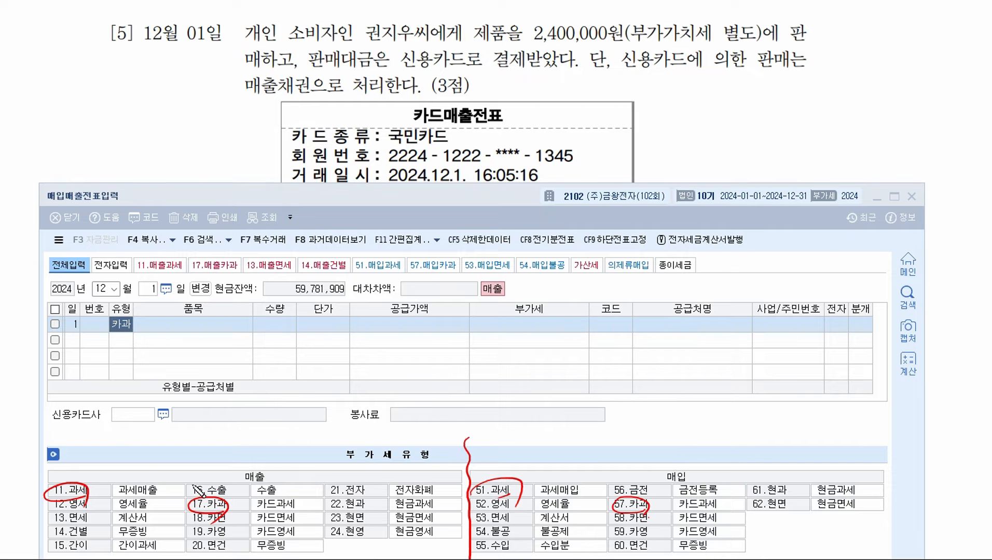
mouse_move(553, 397)
left_mouse_down()
mouse_move(619, 414)
mouse_move(571, 437)
mouse_move(629, 372)
left_mouse_up()
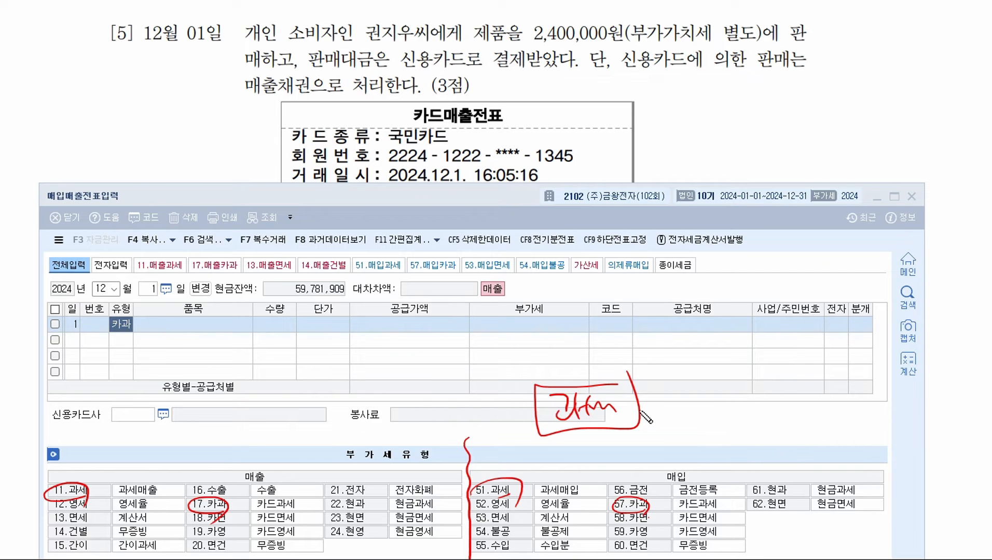
left_click_drag(542, 399, 472, 389)
left_click_drag(632, 404, 704, 375)
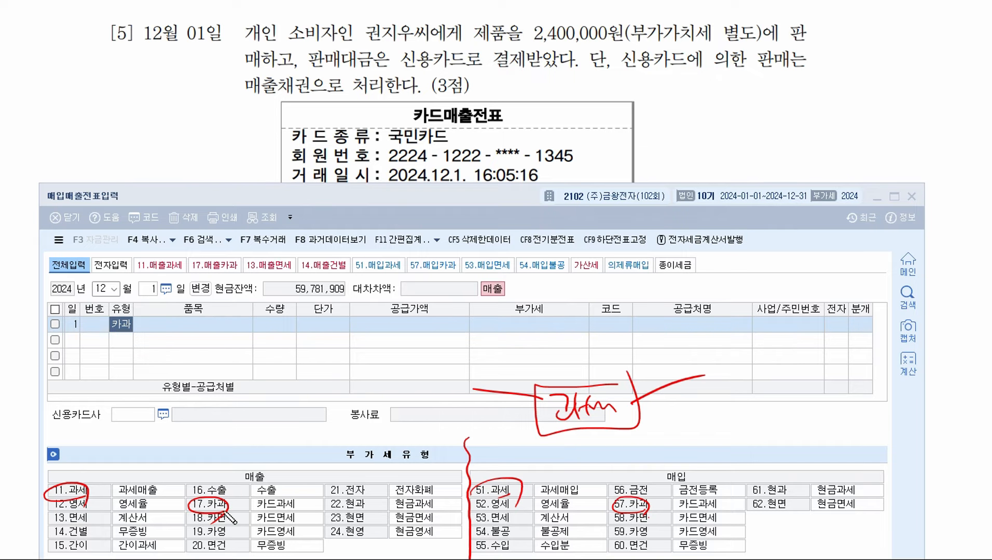
left_click_drag(227, 514, 232, 519)
key("Escape")
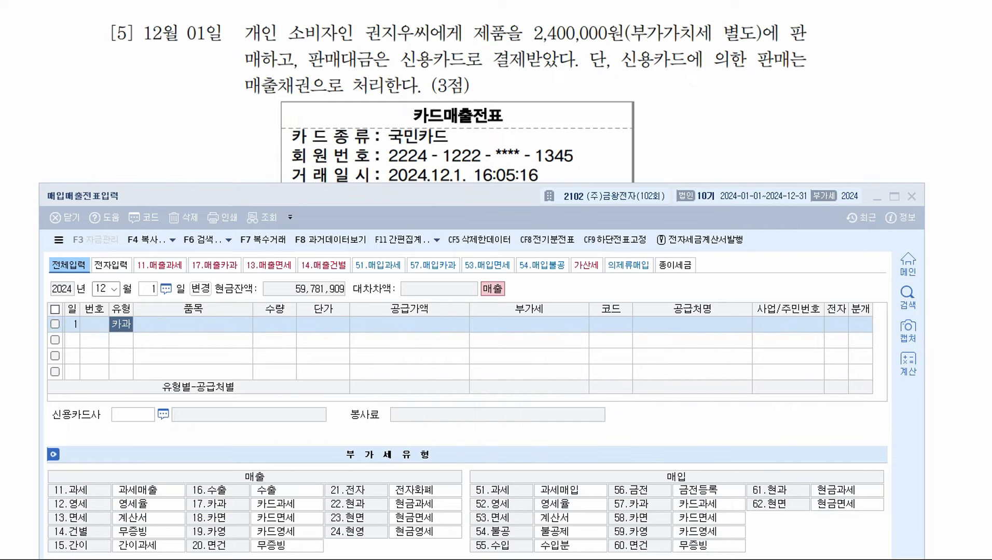
Step: Enter 제품 as the item on the December 1 카과 line, leaving quantity and unit price blank
left_click(120, 326)
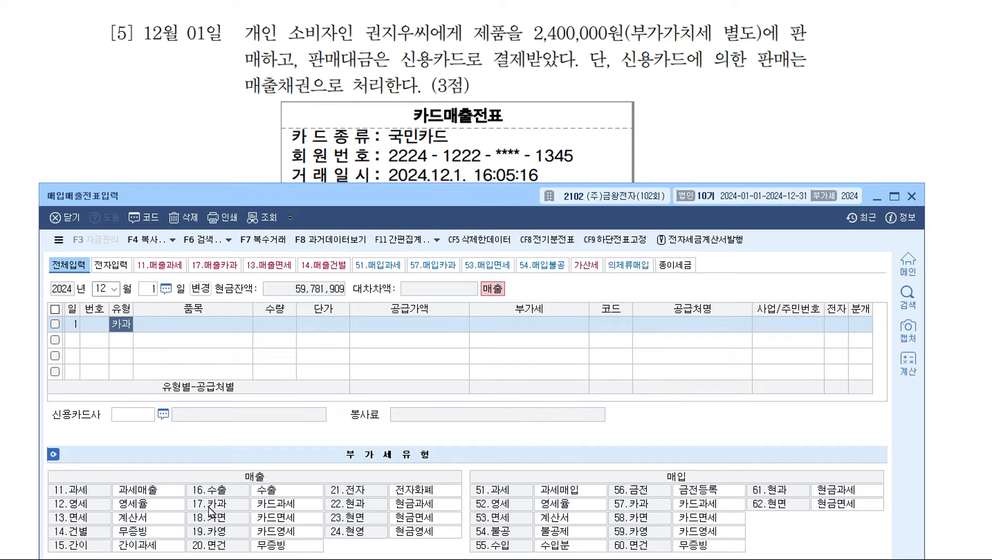
left_click(207, 324)
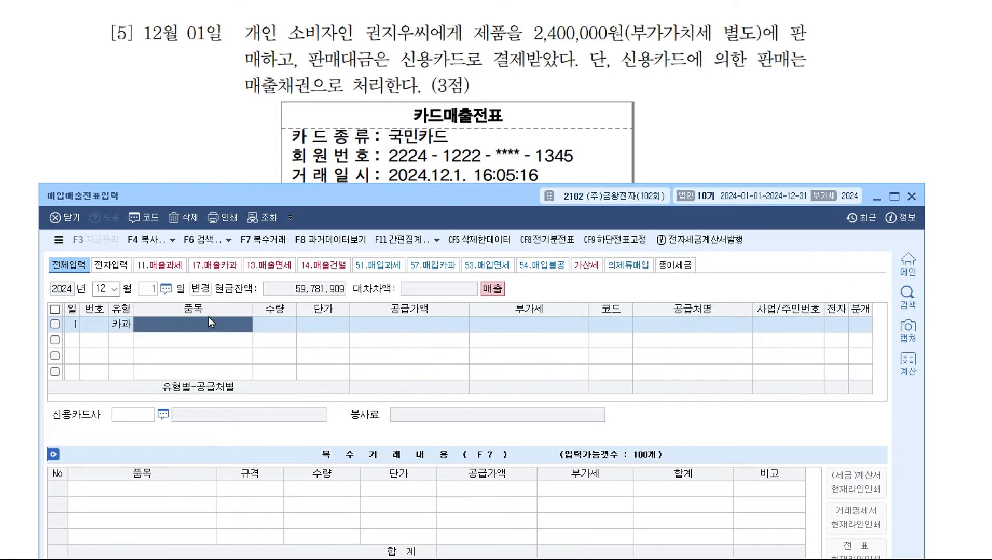
type("제품")
key("Return")
key("Return")
key("Return")
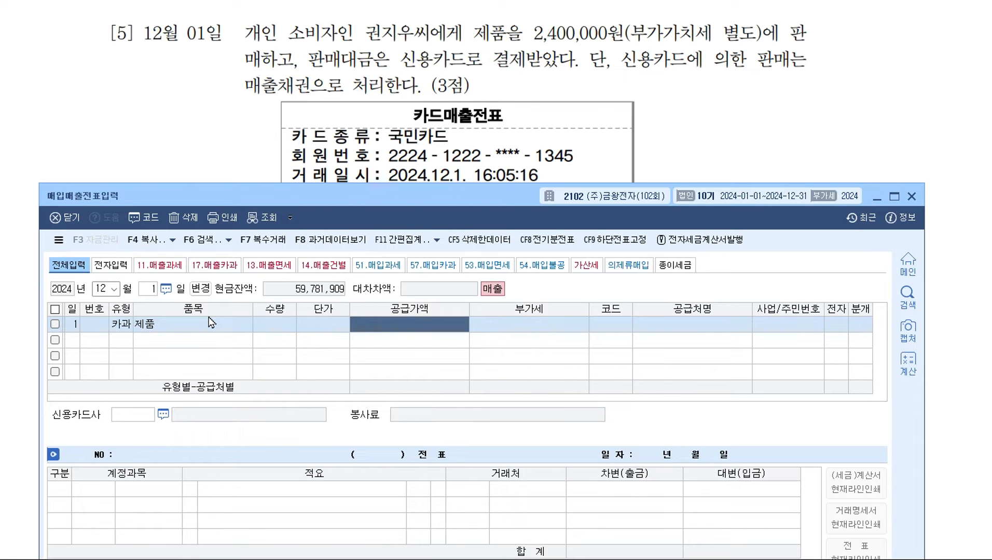
Step: Uncover the amounts on the card sales slip and set the December 1 supply amount to 2,400,000 with its VAT
left_click_drag(474, 196, 471, 276)
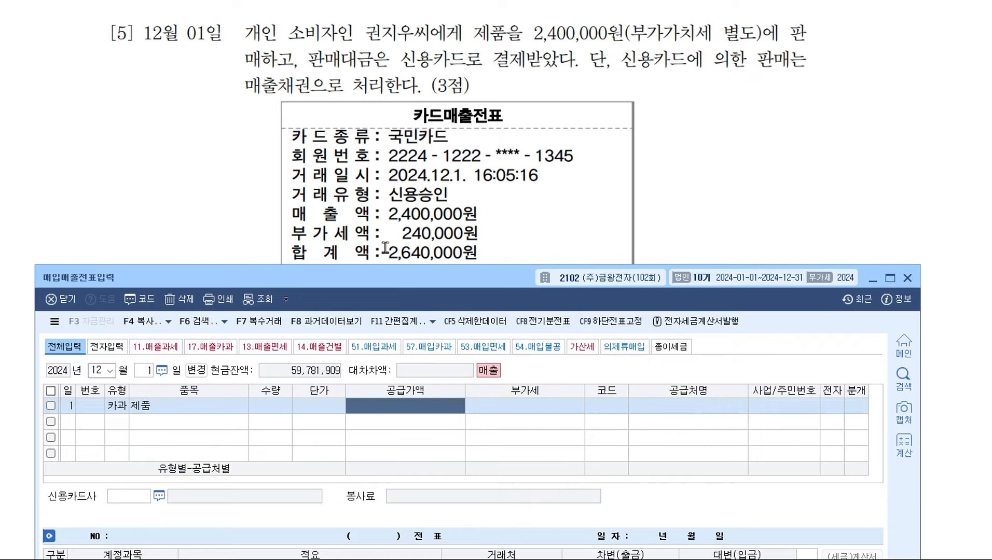
type("26")
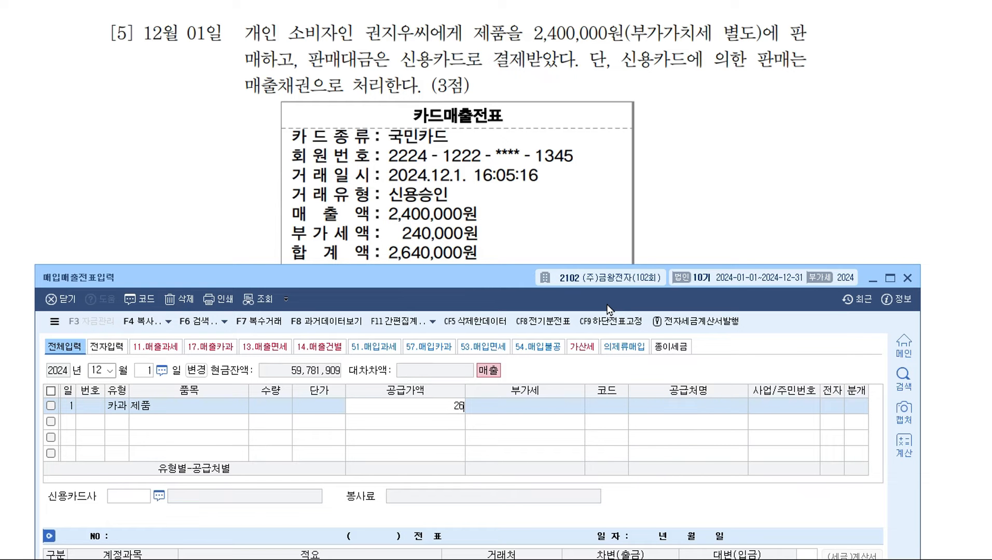
type(",400,000")
key("BackSpace")
key("Return")
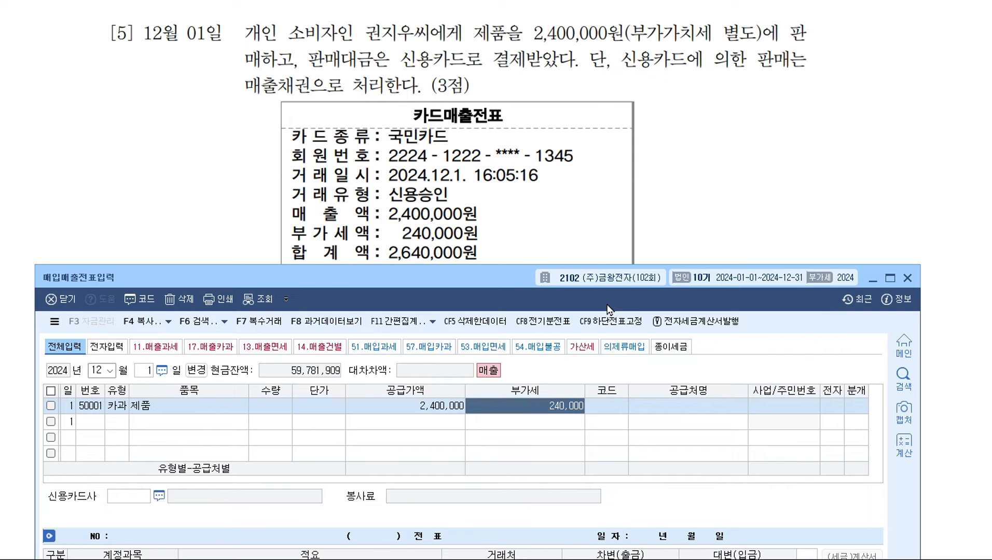
key("Return")
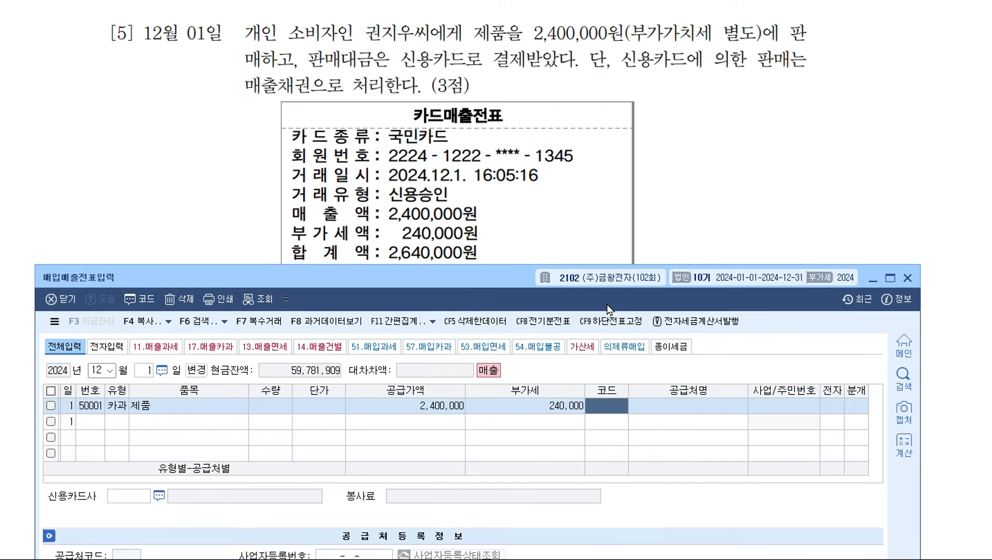
Step: Look up the individual consumer named in question 5 and assign them as the December 1 line's trading partner
type("권")
key("Return")
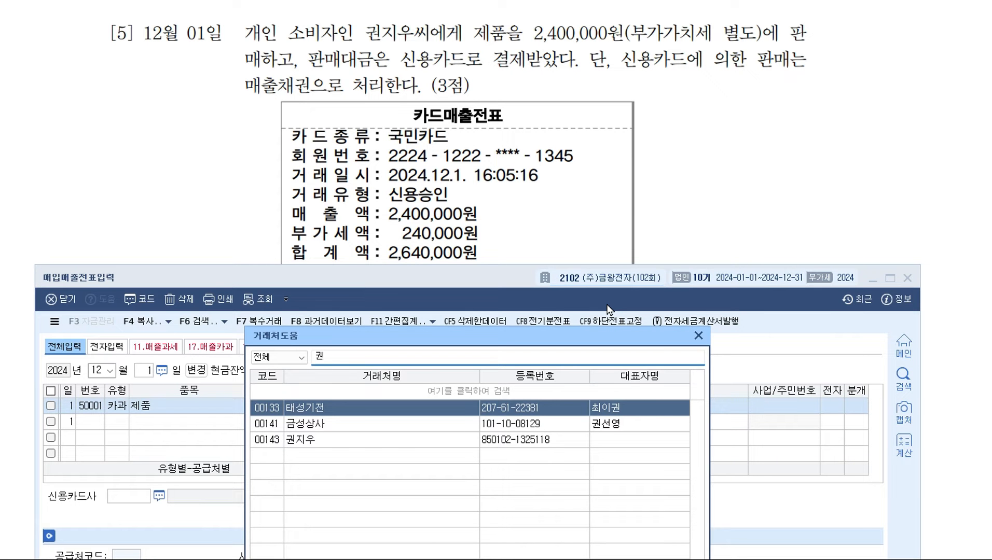
key("Down")
key("Down")
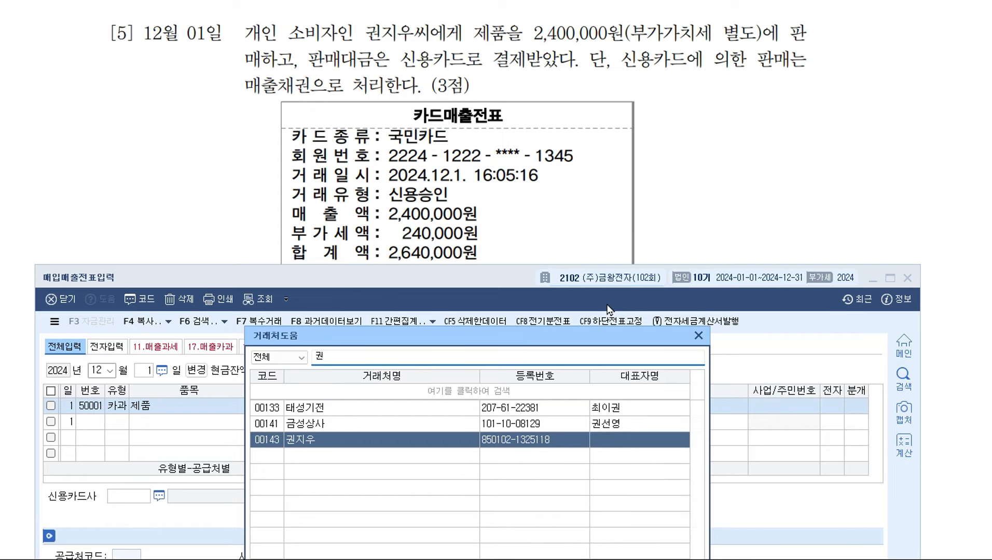
key("Return")
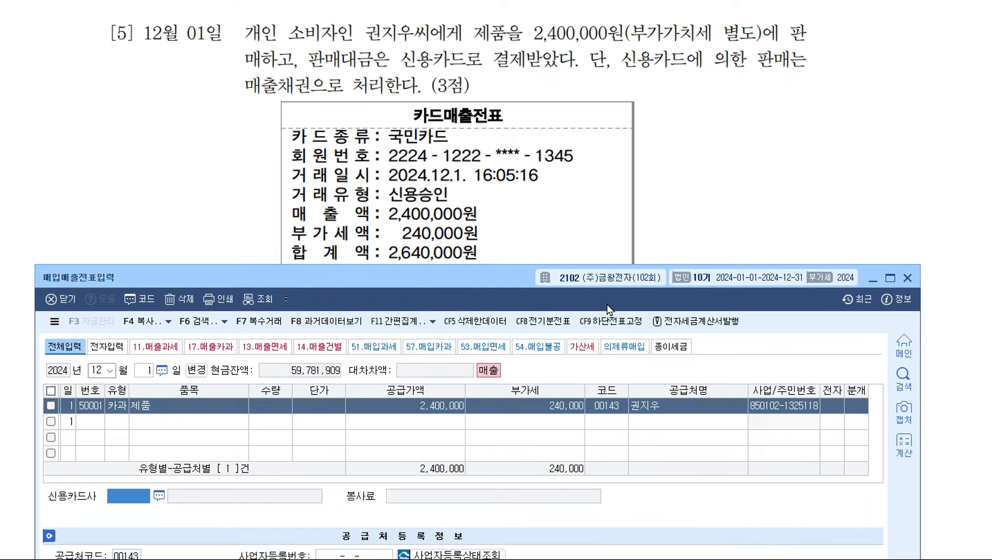
Step: Set the credit card company to 국민카드 and the December 1 line's journal type to 카드
key("F2")
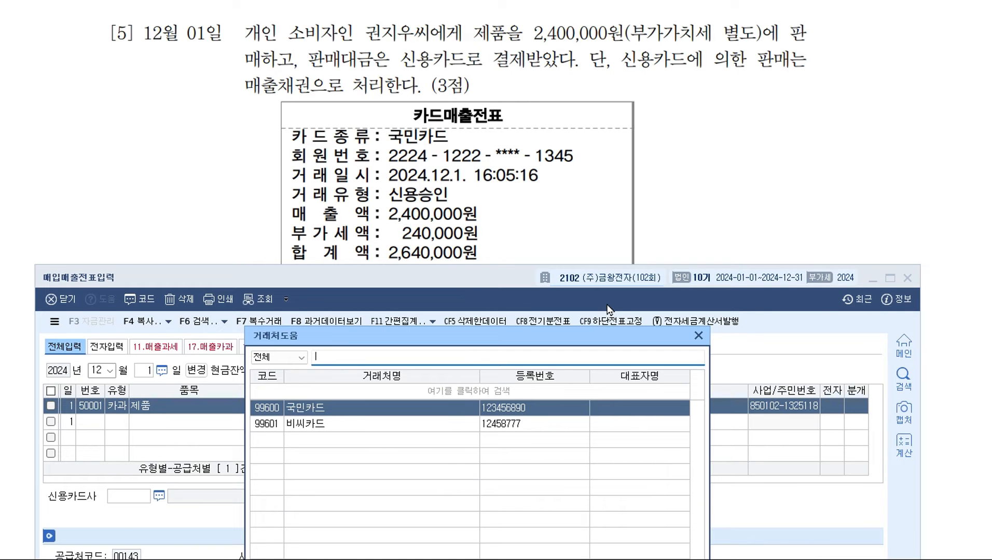
key("Return")
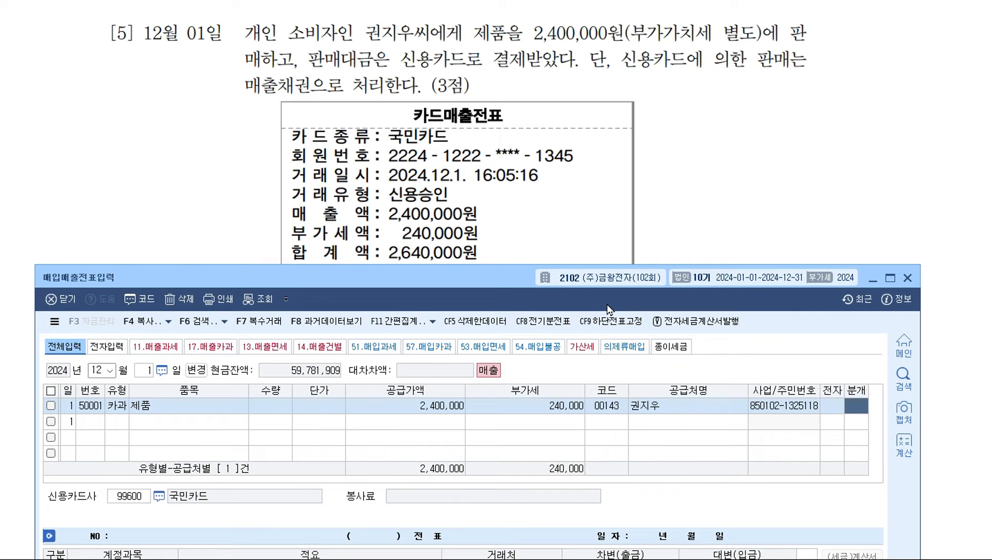
key("Return")
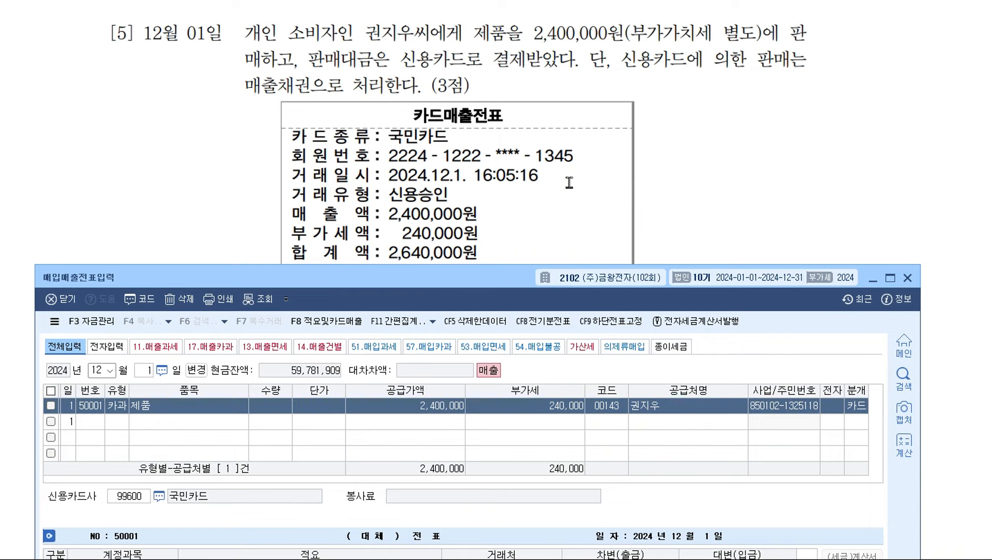
Step: Check the December 1 journal's 외상매출금, 부가세예수금 and 제품매출 accounts and the receivable's trading partner
scroll(558, 67, "down", 2)
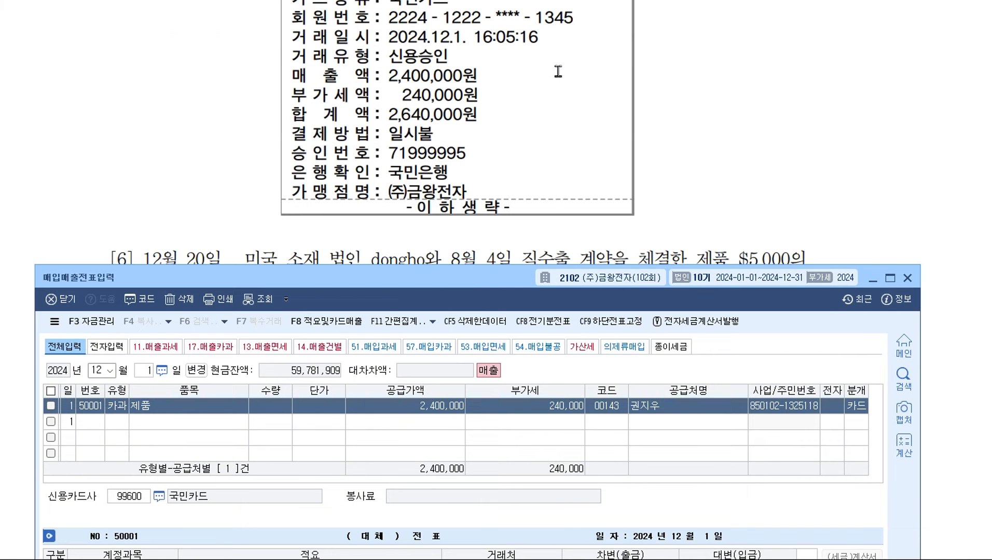
left_click_drag(490, 283, 491, 172)
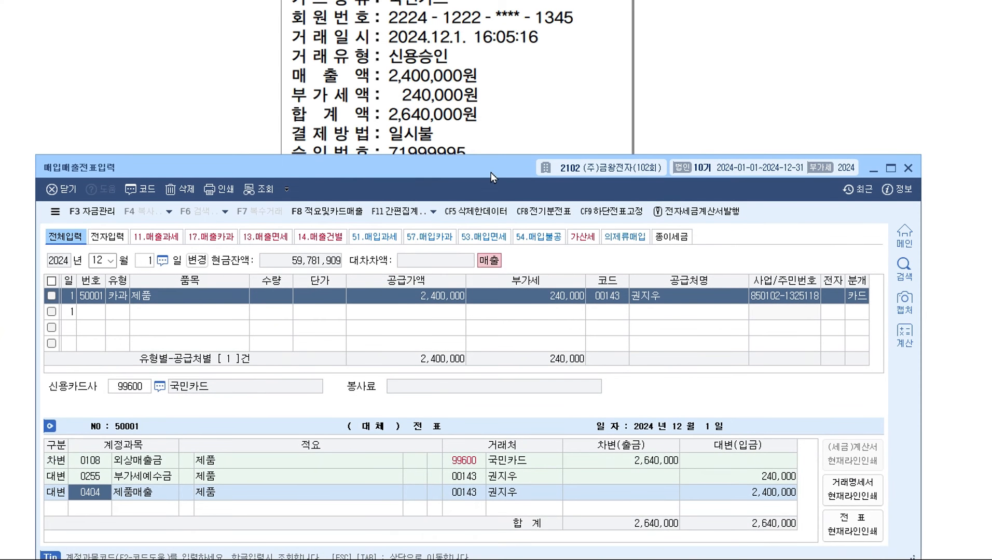
left_click(97, 462)
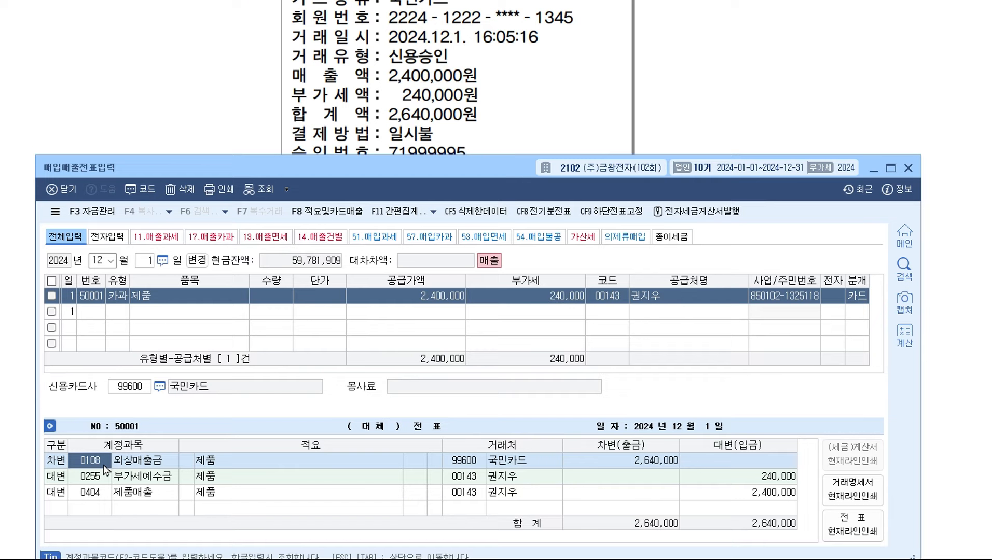
key("Down")
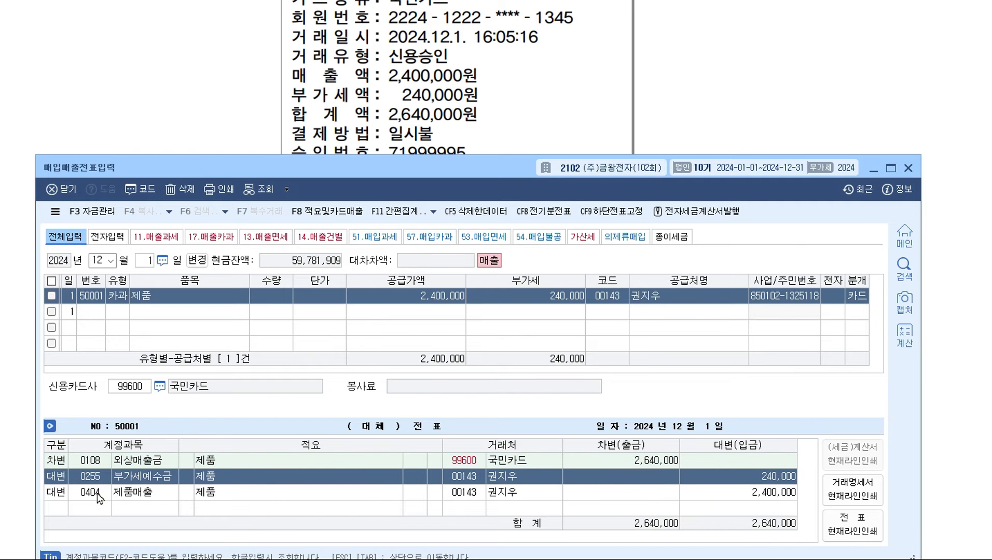
left_click(102, 499)
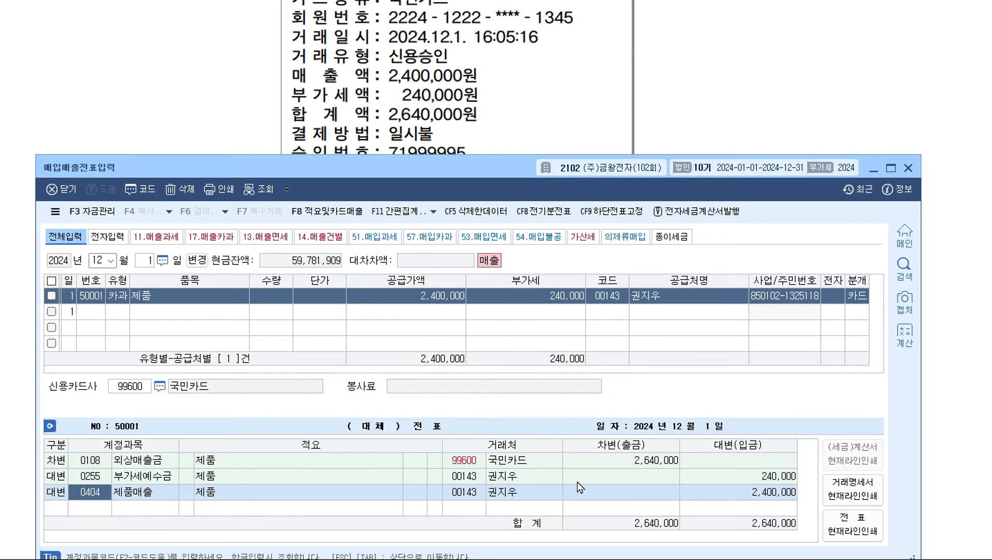
left_click(96, 465)
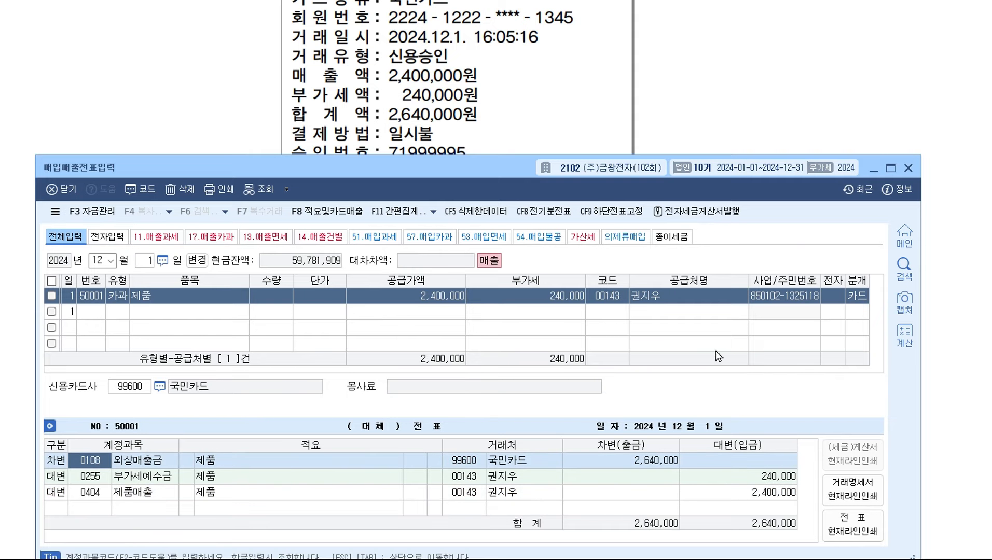
left_click(479, 465)
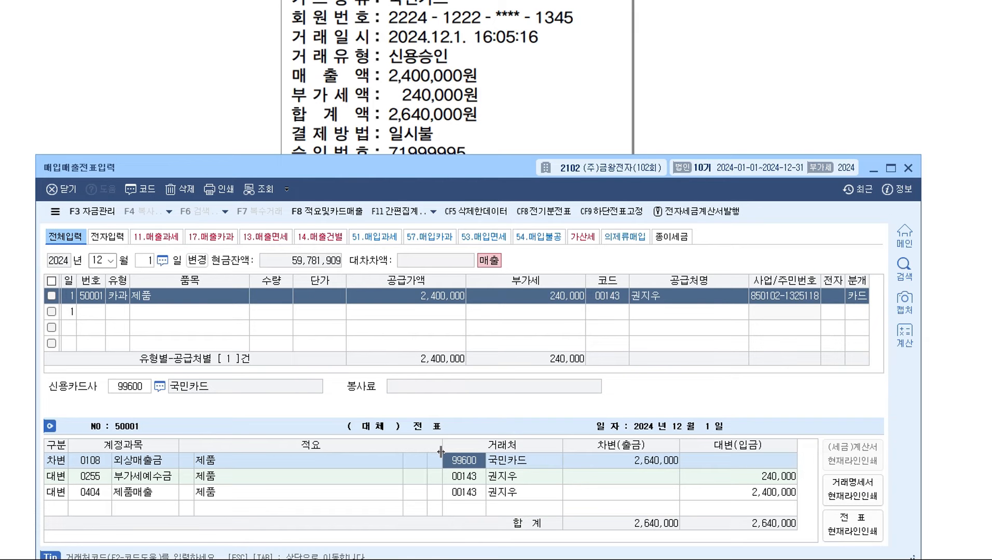
Step: Bring up question 6 and set the voucher entry date to December 20
scroll(538, 135, "down", 5)
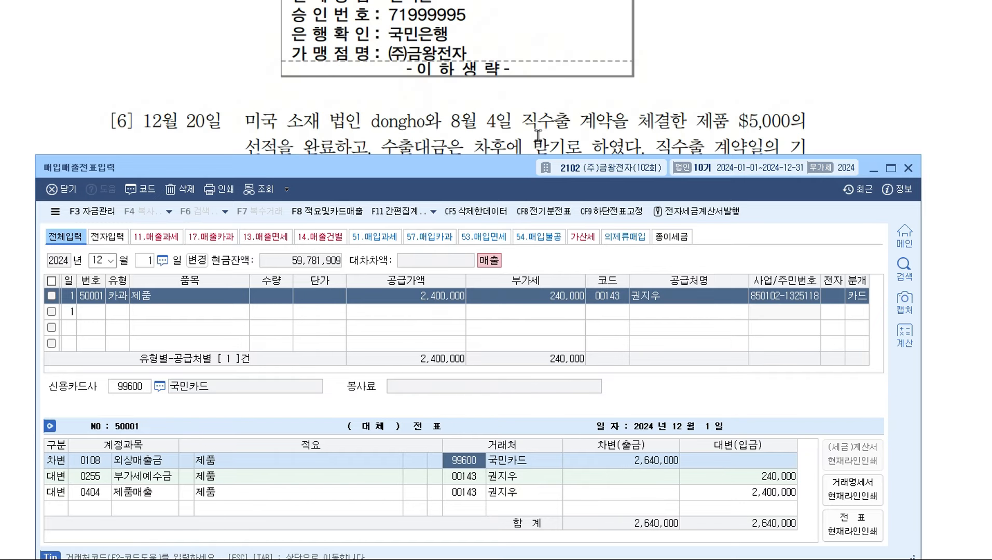
key("Escape")
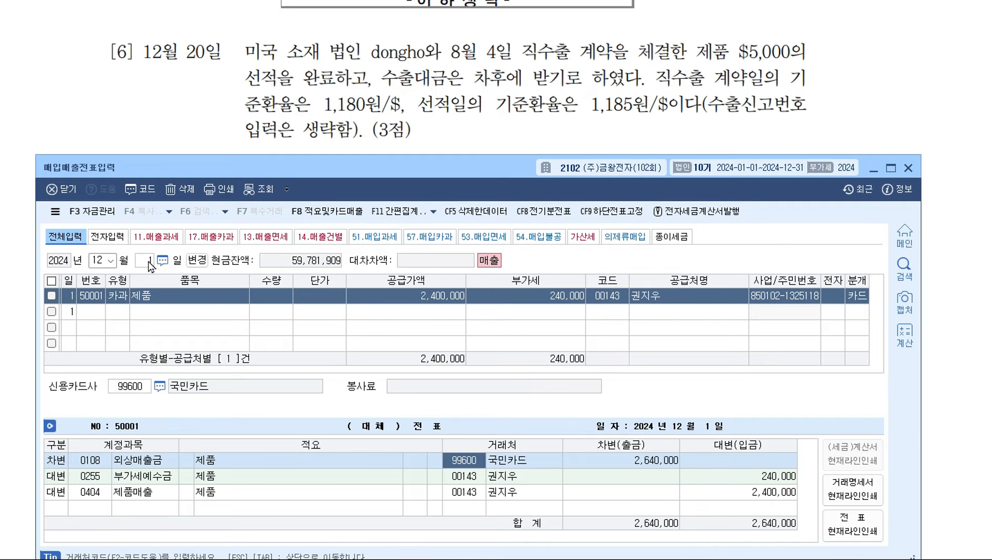
type("20")
key("Return")
key("Return")
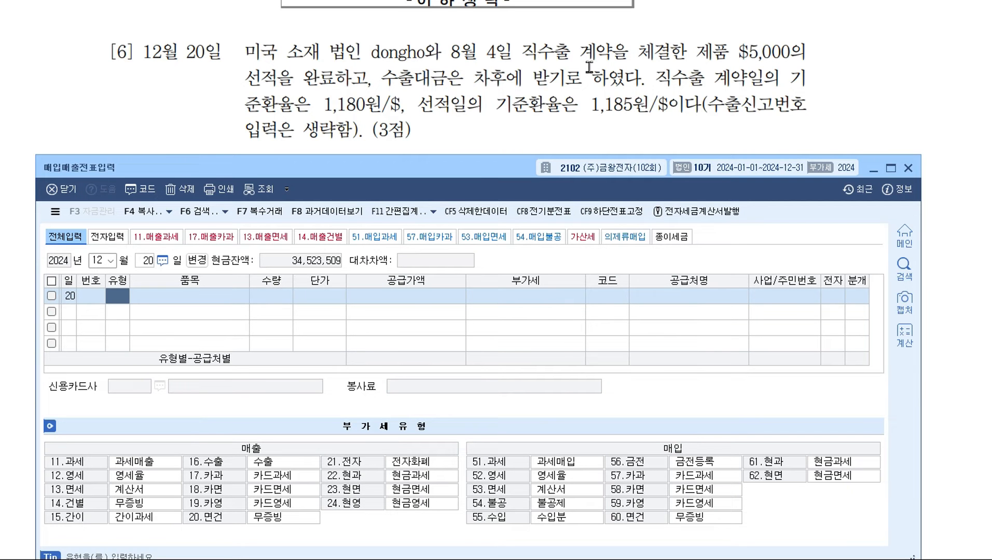
Step: Set the December 20 line's type to 16 (수출) and its item to 제품
type("16")
key("Return")
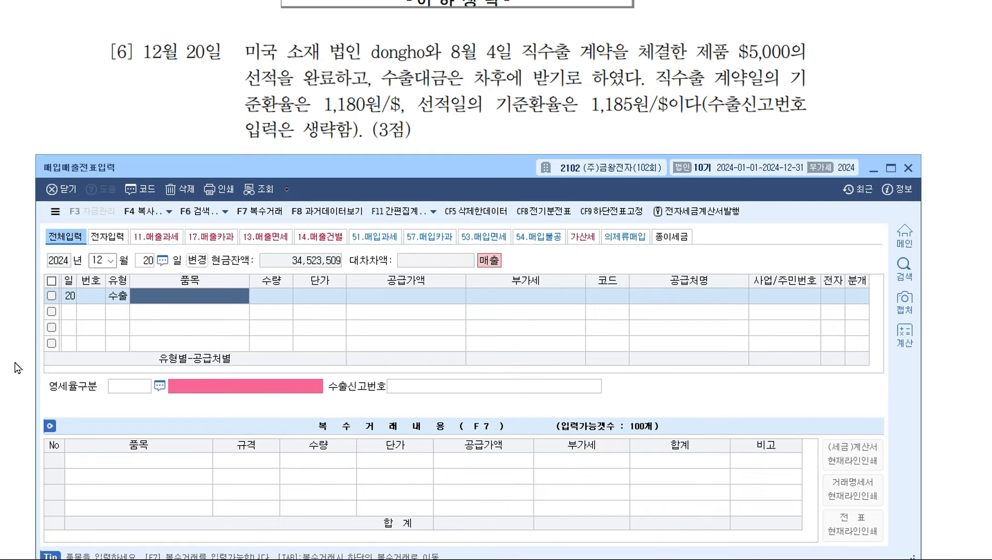
type("제품")
key("Return")
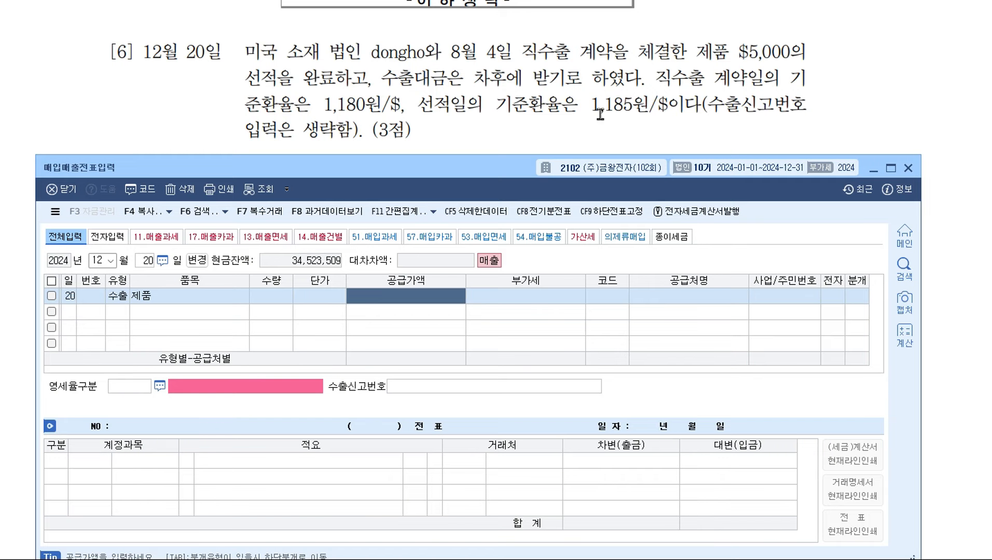
Step: Circle $5,000 and the shipping-date rate 1,185원/$ in question 6, connect them, and draw an arrow to the supply amount
left_click(51, 559)
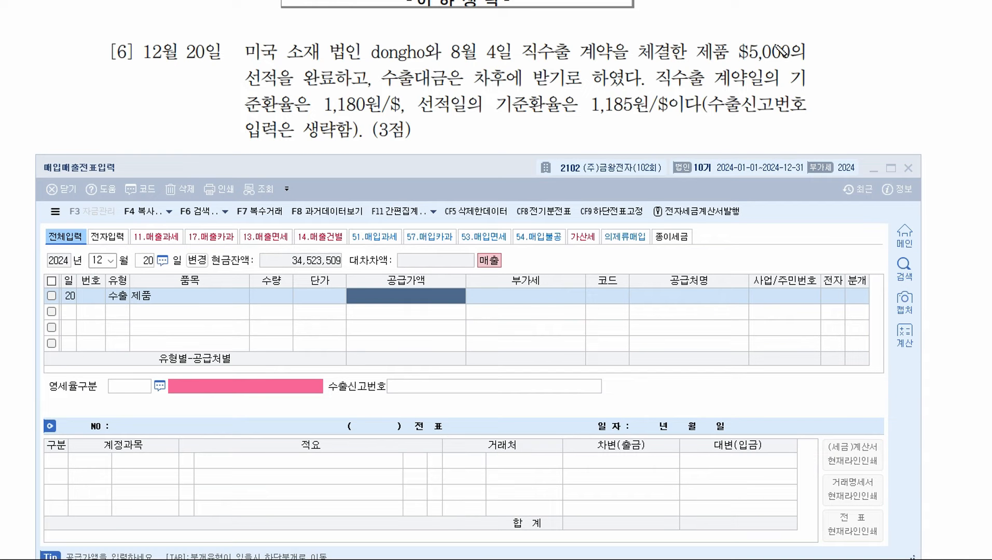
left_click_drag(787, 70, 766, 78)
mouse_move(650, 115)
left_mouse_down()
mouse_move(575, 110)
mouse_move(641, 130)
left_mouse_up()
left_click_drag(728, 51, 648, 110)
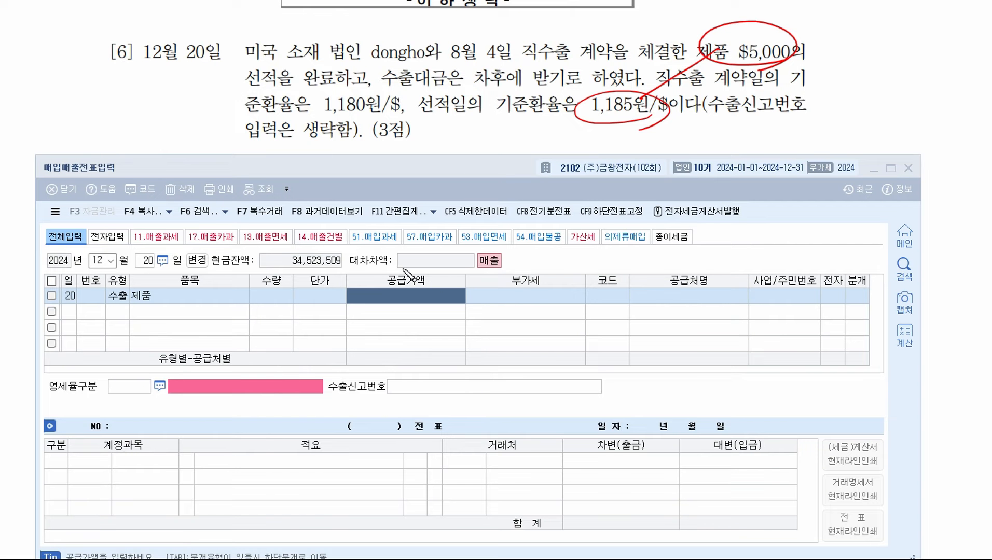
left_click_drag(408, 235, 405, 271)
key("Escape")
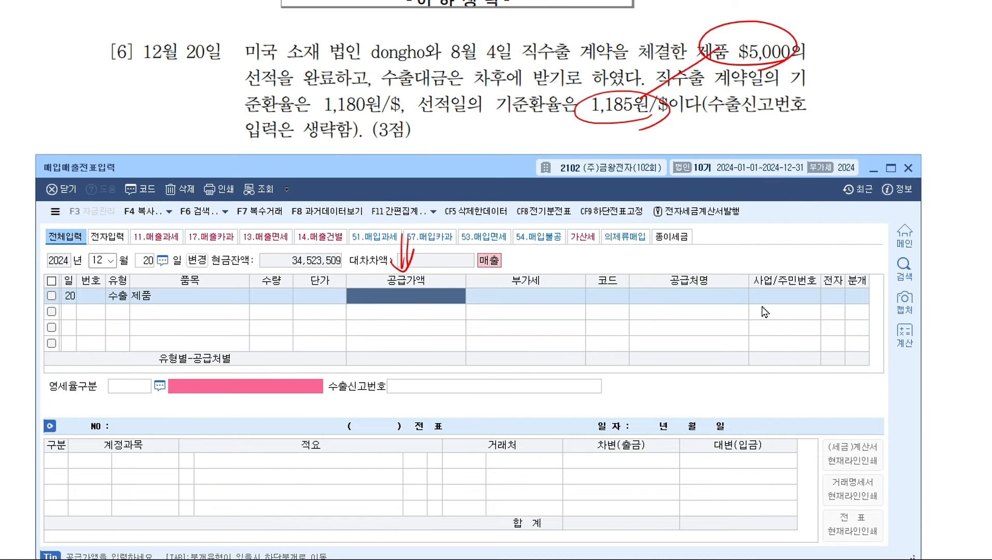
Step: Enter a supply amount of 5,925,000 and set dongho as the trading partner on the December 20 export line
type("5925000")
key("Return")
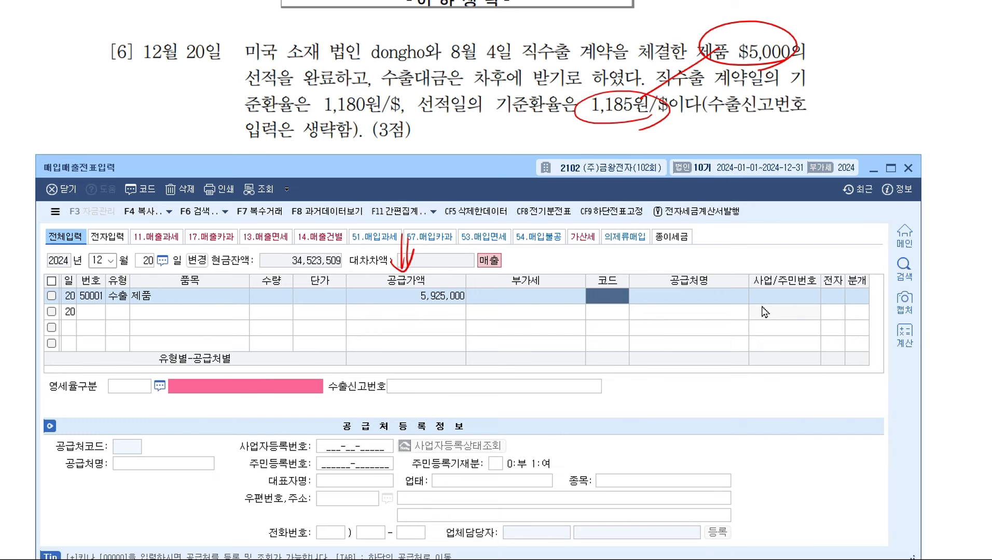
key("F2")
type("d")
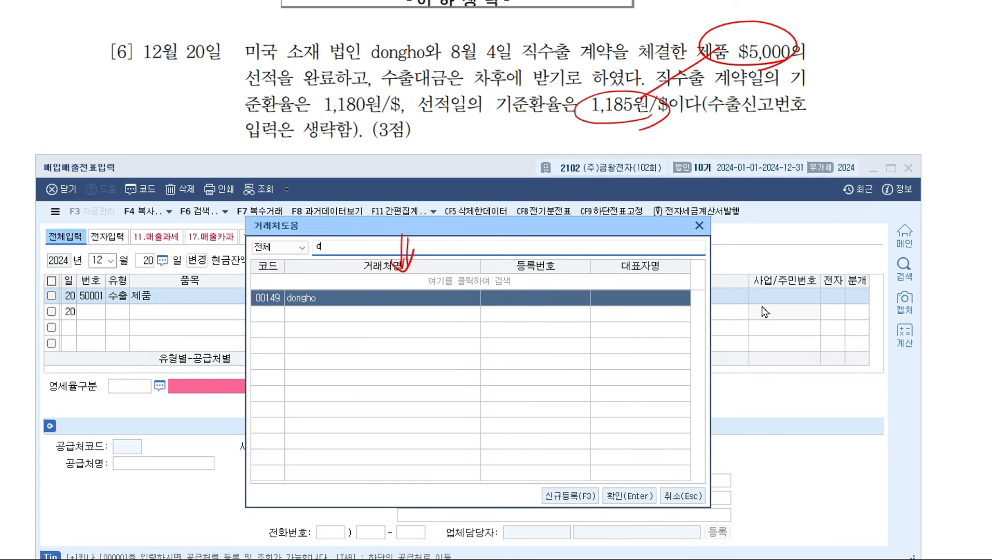
key("Return")
key("Return")
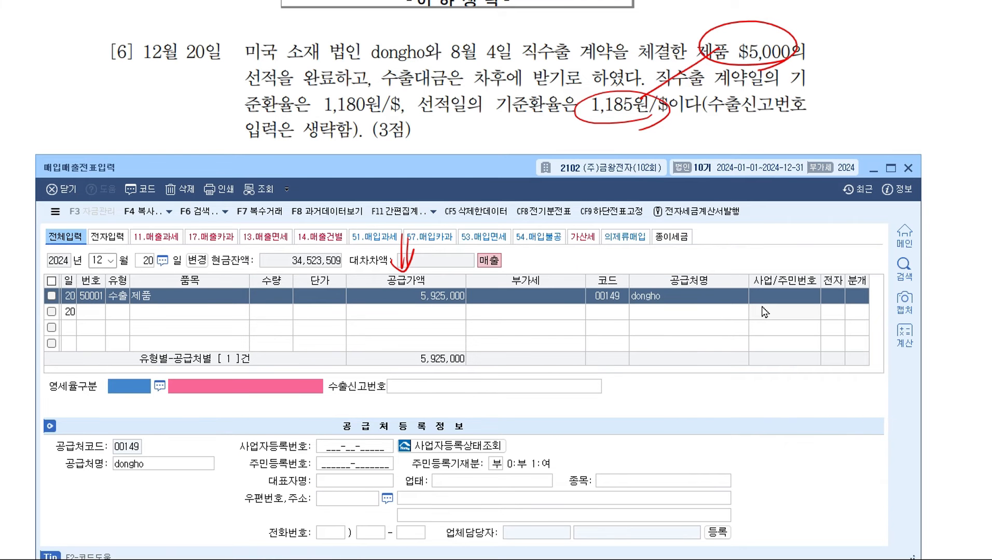
Step: Set the zero-rate category to 1 (직접수출) and the journal type to 외상, and clear the pen marks
key("F2")
key("Return")
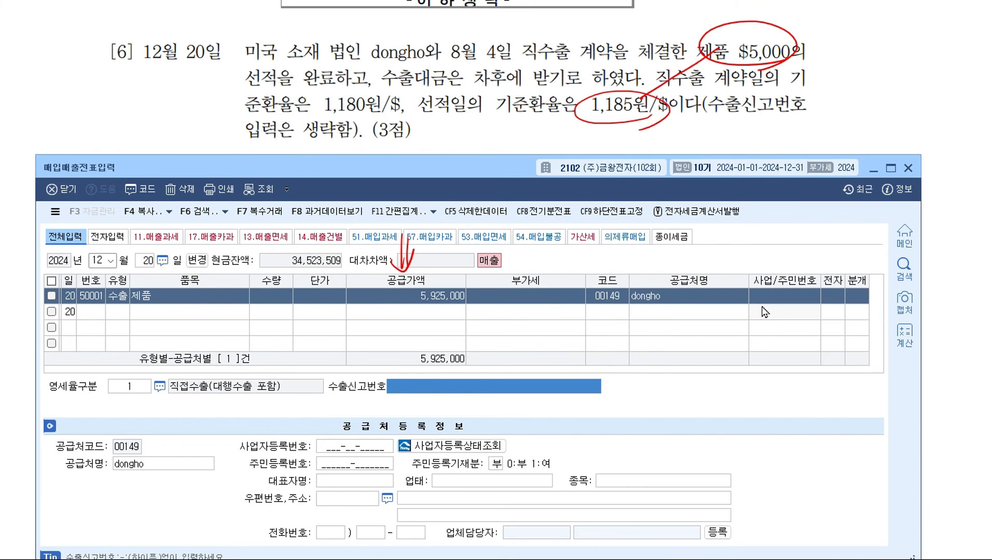
key("Return")
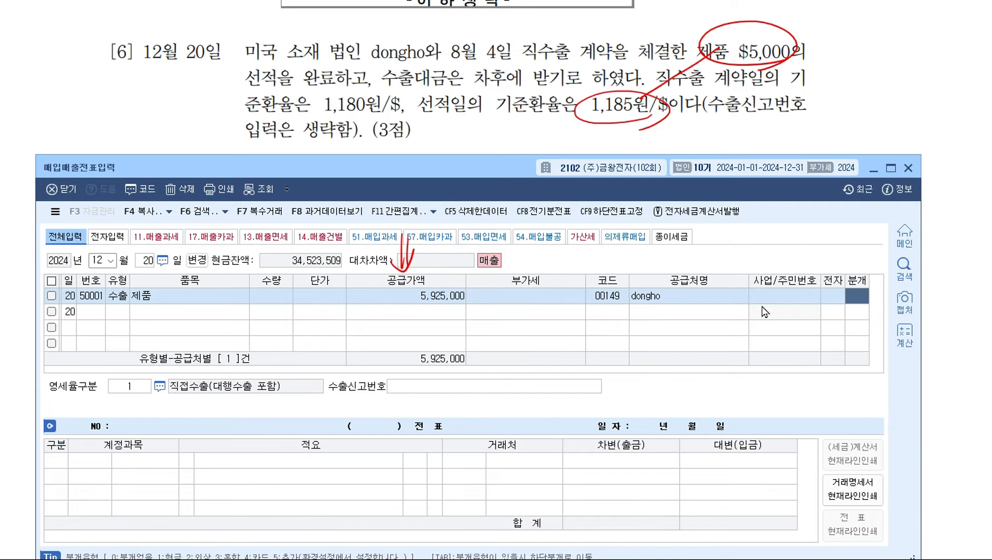
type("2")
key("Return")
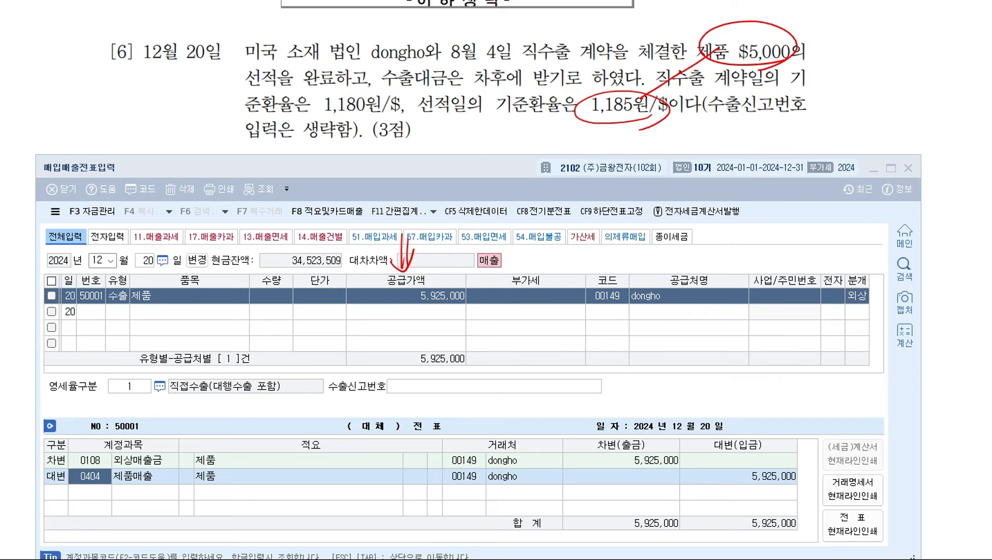
key("Escape")
Step: Bring up the August 25 correction question and switch from 매입매출전표입력 to 일반전표입력
scroll(358, 61, "down", 5)
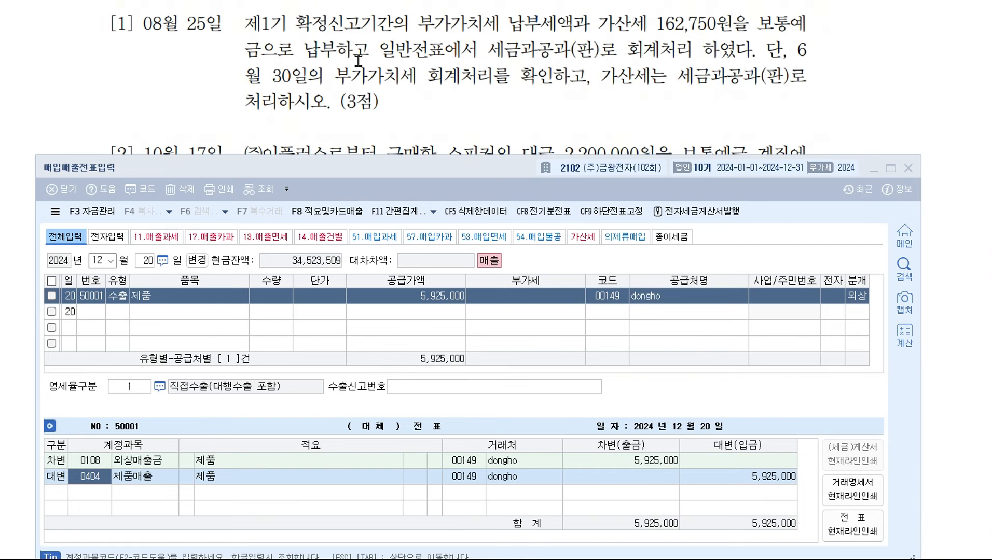
left_click_drag(334, 165, 339, 145)
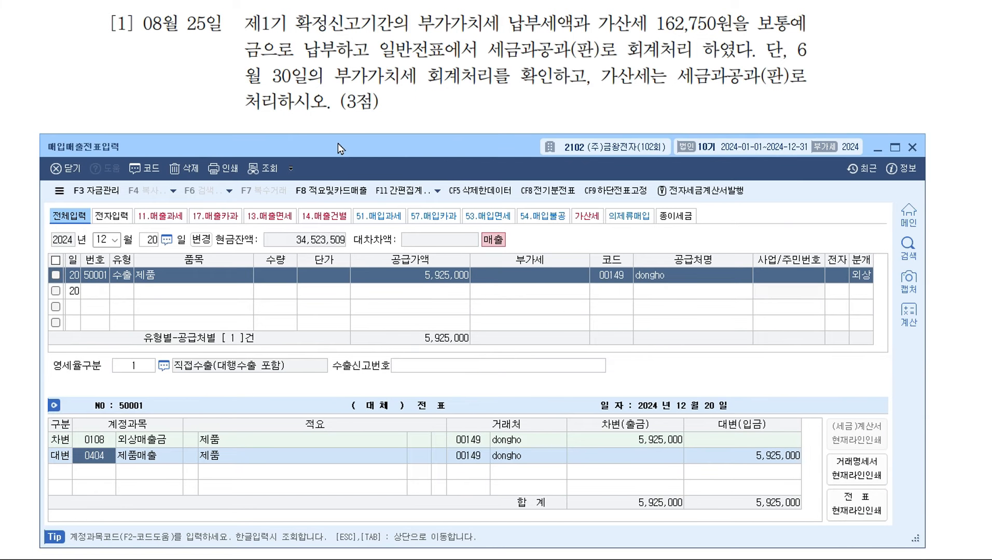
left_click(601, 94)
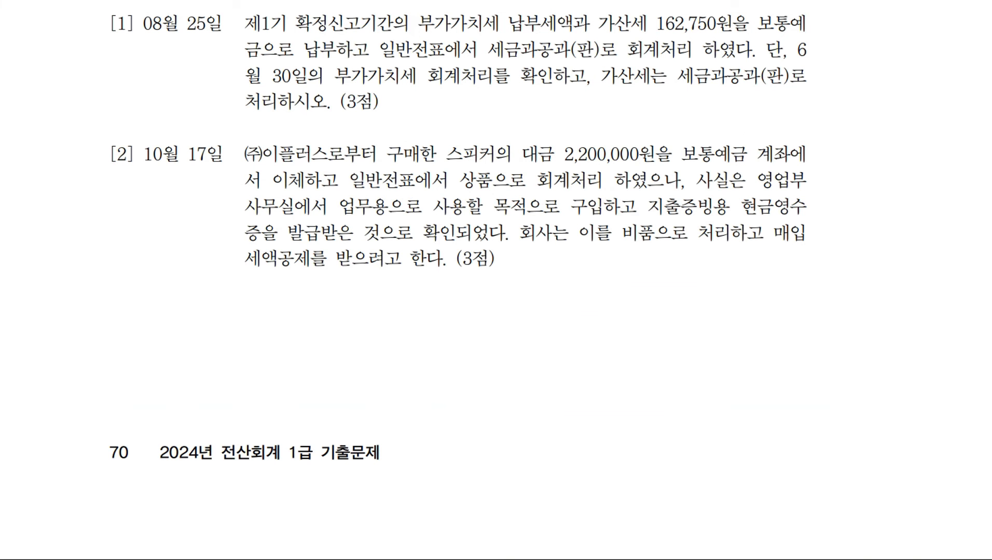
left_click(244, 137)
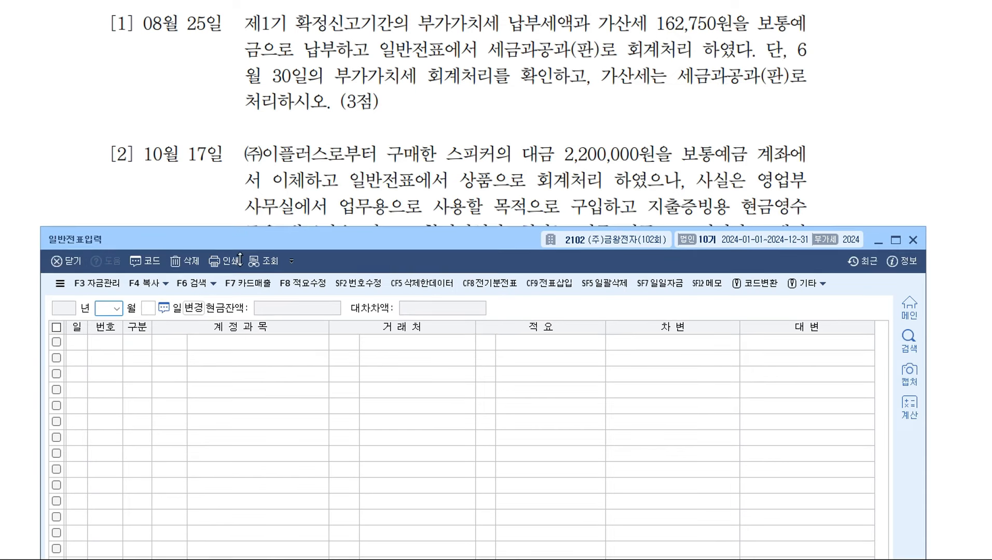
Step: Load the August 25 general voucher and check its 보통예금 credit and 세금과공과 debit lines
left_click_drag(240, 259, 238, 378)
type("082")
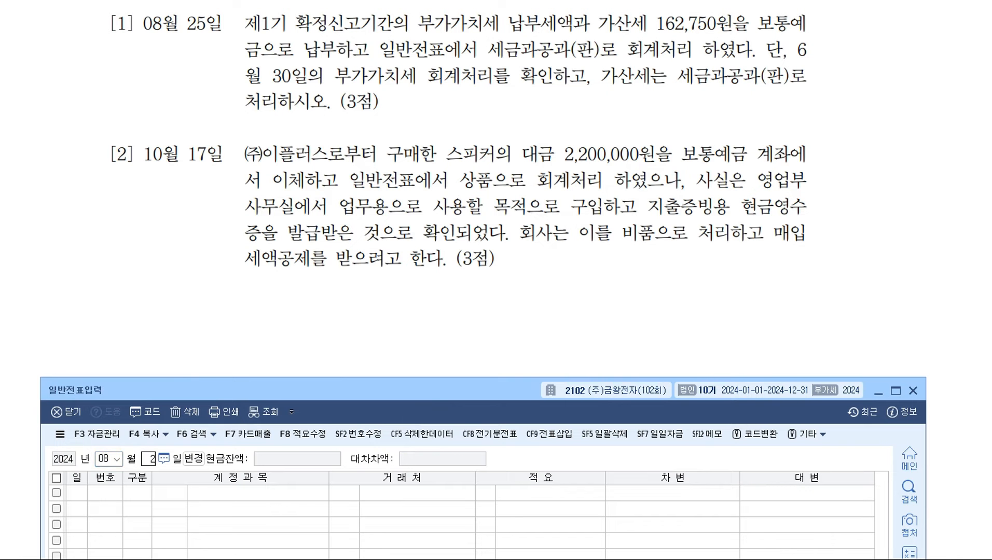
type("5")
key("Return")
left_click_drag(224, 395, 236, 147)
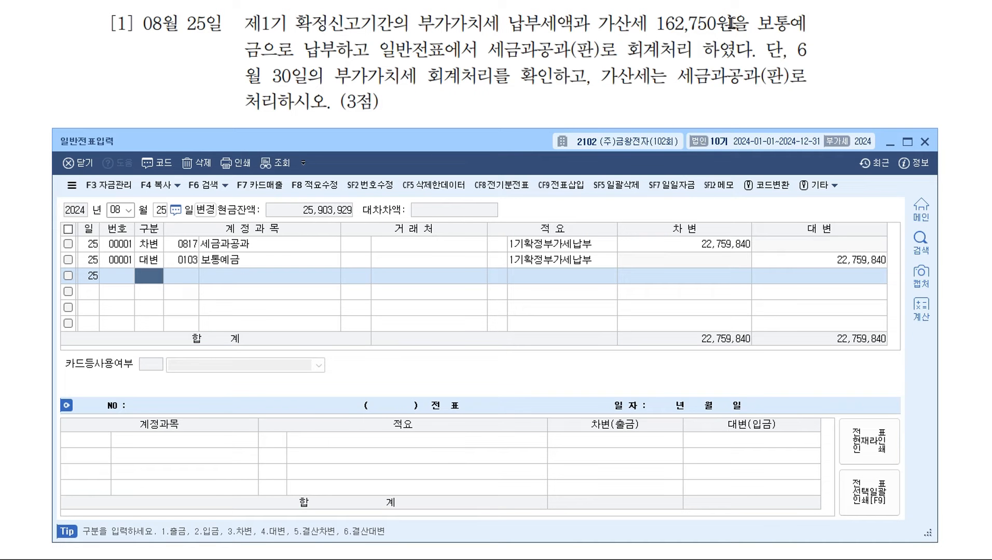
left_click(868, 262)
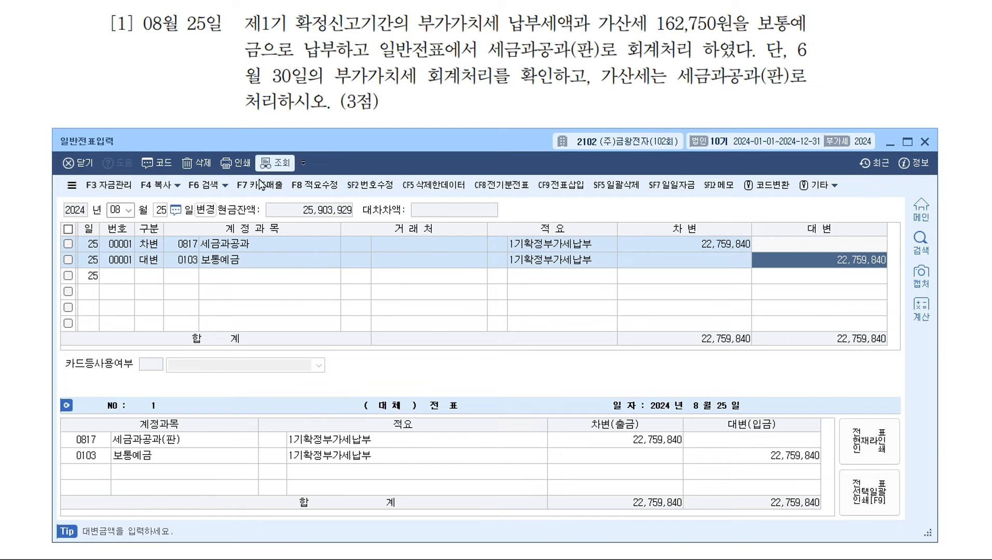
left_click(193, 251)
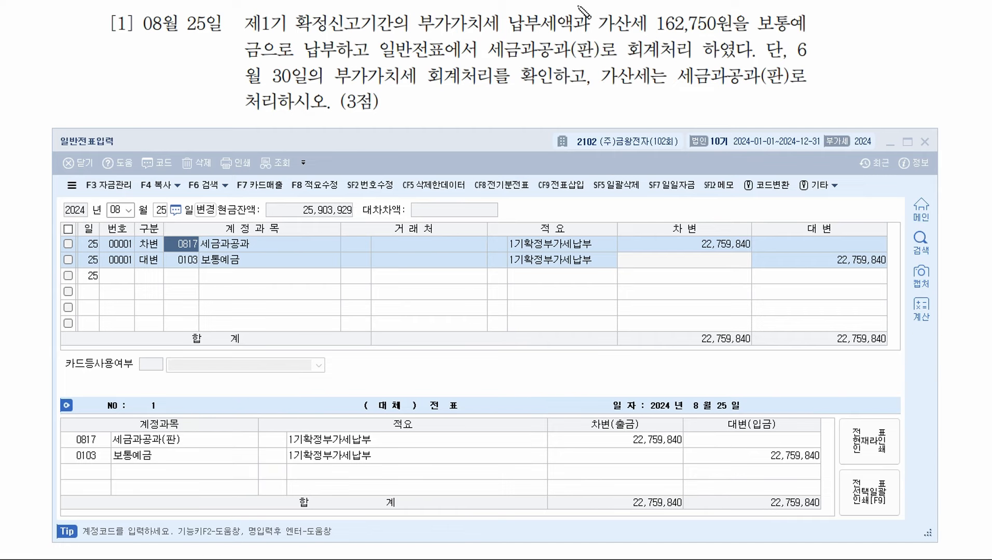
Step: Mark 납부세액 and 가산세 162,750원 in question 1 and handwrite a correcting entry with 미지급세금 and 세금과공과 debits
left_click_drag(510, 34, 737, 31)
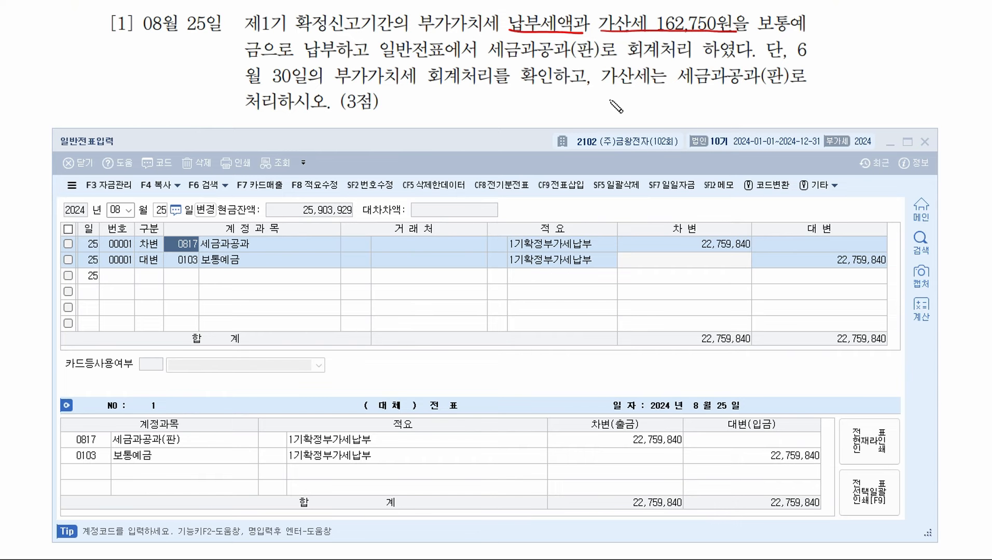
left_click_drag(542, 94, 529, 136)
mouse_move(698, 67)
left_mouse_down()
mouse_move(671, 66)
mouse_move(667, 39)
mouse_move(384, 104)
mouse_move(526, 111)
left_mouse_up()
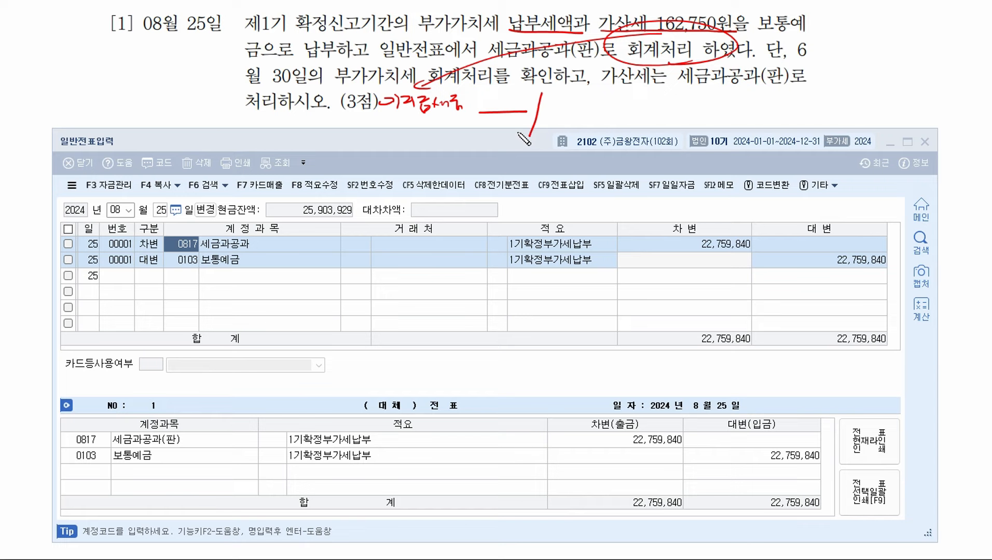
left_click_drag(608, 37, 750, 38)
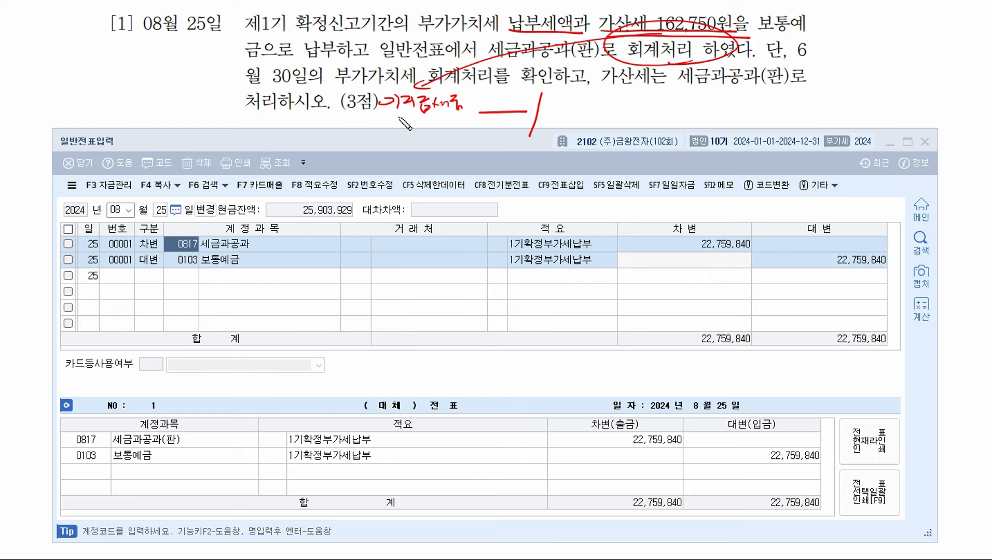
mouse_move(399, 120)
left_mouse_down()
mouse_move(387, 132)
mouse_move(470, 128)
mouse_move(526, 136)
mouse_move(527, 148)
mouse_move(618, 122)
mouse_move(677, 122)
left_mouse_up()
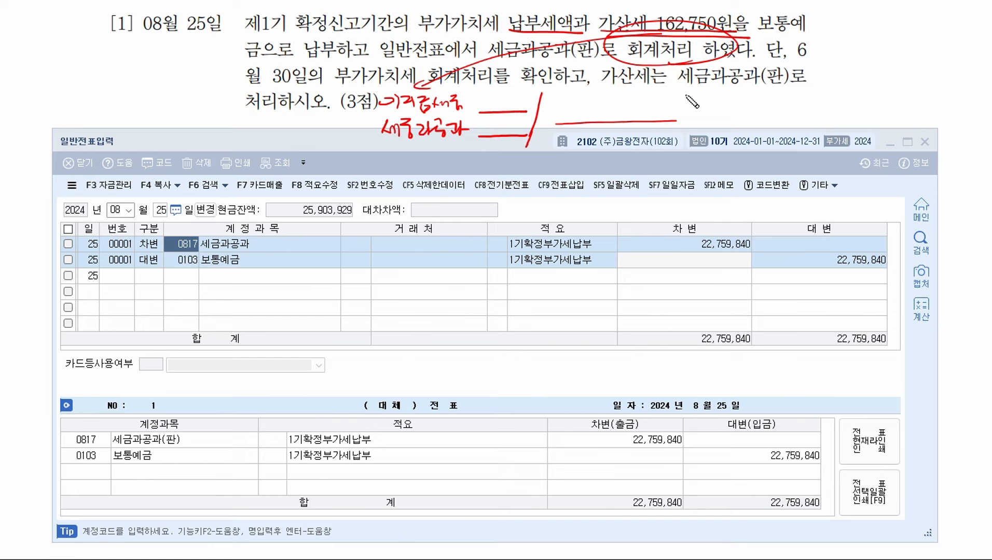
left_click_drag(603, 84, 777, 90)
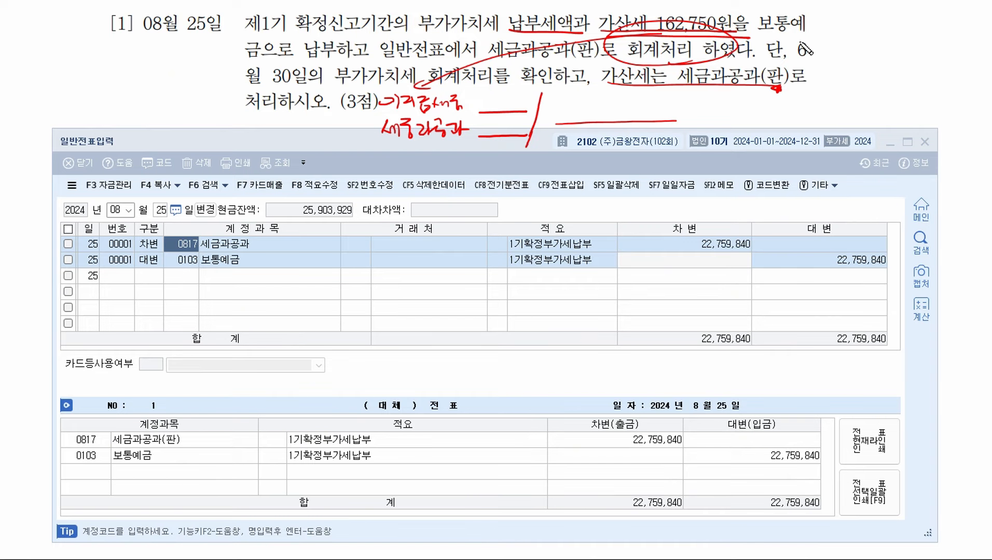
Step: Box the handwritten 미지급세금 line and mark the date 6월 30일 in question 1
left_click_drag(380, 96, 376, 120)
mouse_move(480, 115)
left_mouse_down()
mouse_move(528, 104)
mouse_move(377, 89)
left_mouse_up()
left_click_drag(817, 34, 822, 61)
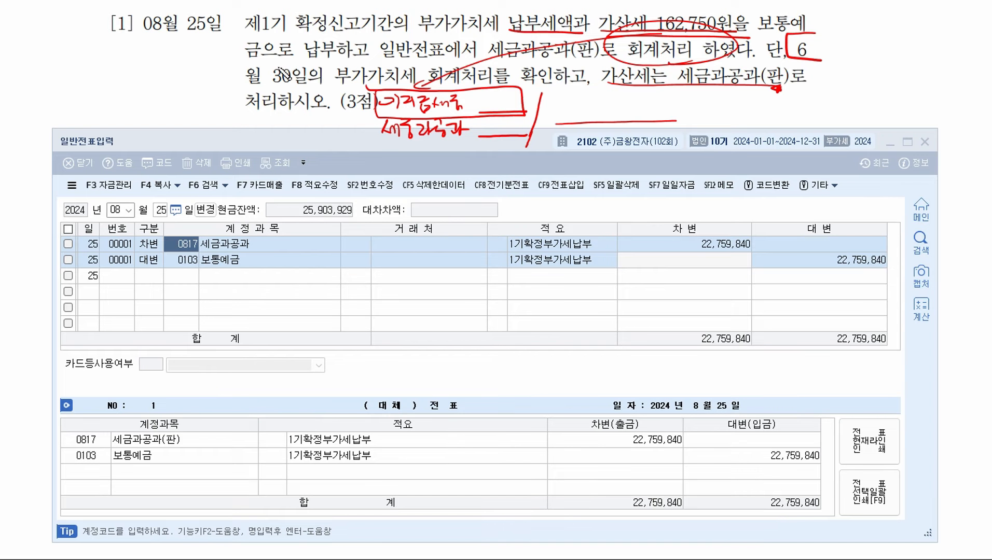
mouse_move(264, 66)
left_mouse_down()
mouse_move(312, 78)
mouse_move(246, 86)
left_mouse_up()
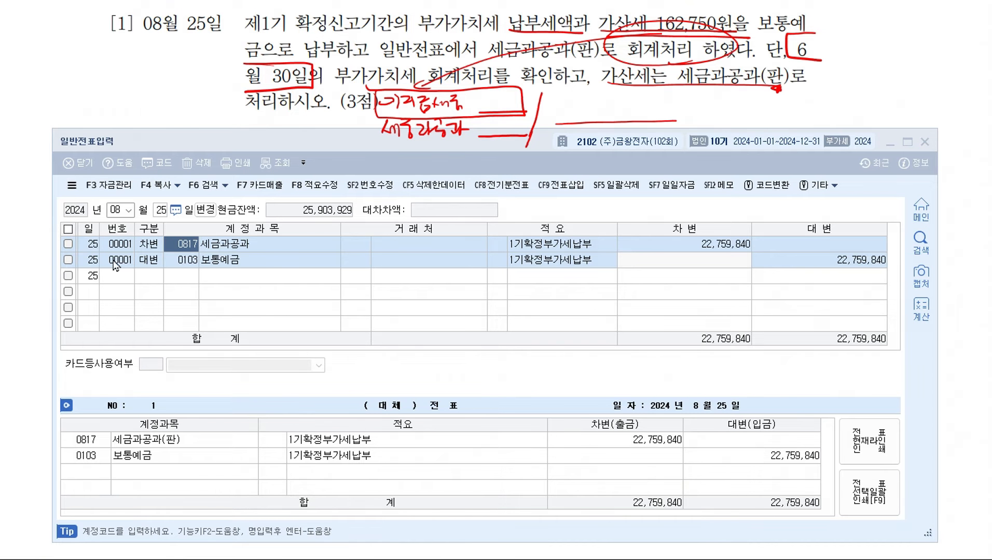
Step: Load the June 30 general vouchers and check the credit amount of the 미지급세금 line
left_click(376, 206)
type("06")
key("Return")
type("30")
key("Return")
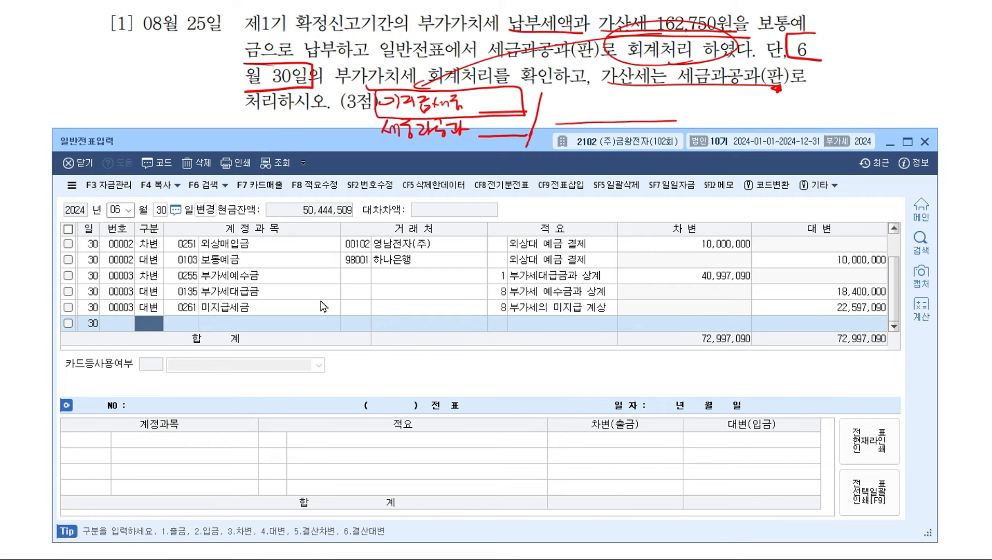
left_click(292, 311)
left_click(827, 309)
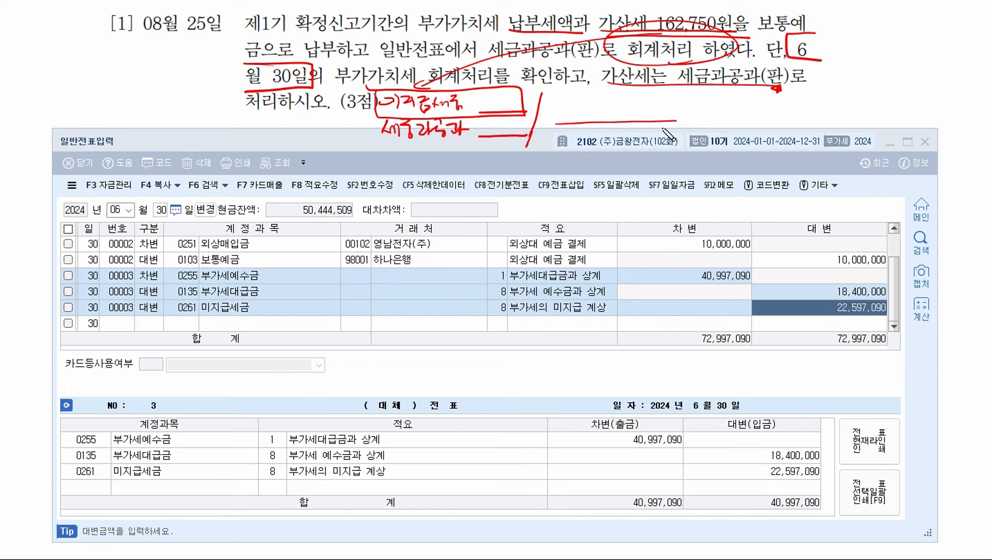
Step: Underline the June 30 미지급세금 credit and handwrite 22,597,090 beside 미지급세금 in the sketched entry
left_click_drag(513, 132, 548, 119)
left_click_drag(824, 316, 899, 316)
mouse_move(479, 98)
left_mouse_down()
mouse_move(499, 106)
mouse_move(523, 98)
mouse_move(534, 109)
mouse_move(552, 93)
mouse_move(576, 96)
left_mouse_up()
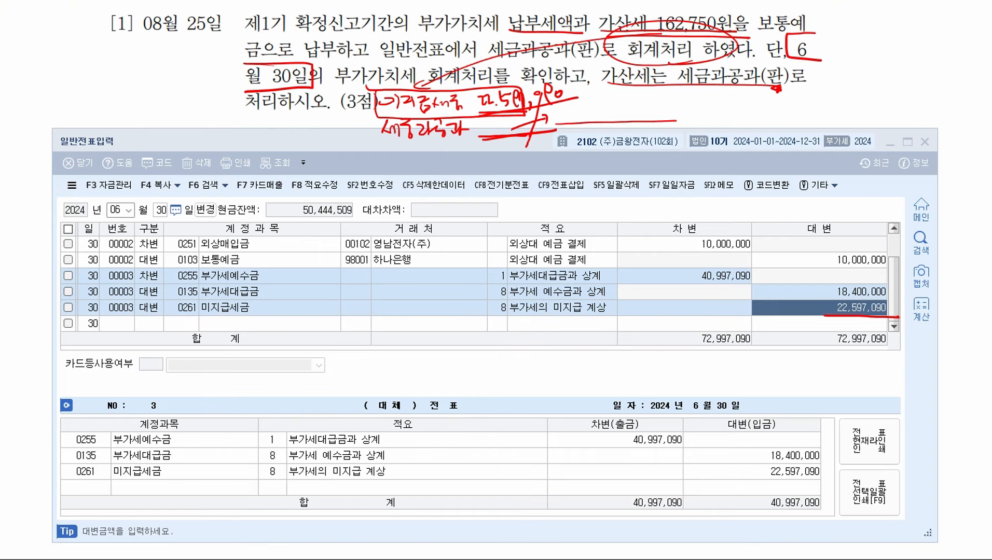
Step: Return the general voucher entry to the August 25 date
left_click(115, 208)
type("08")
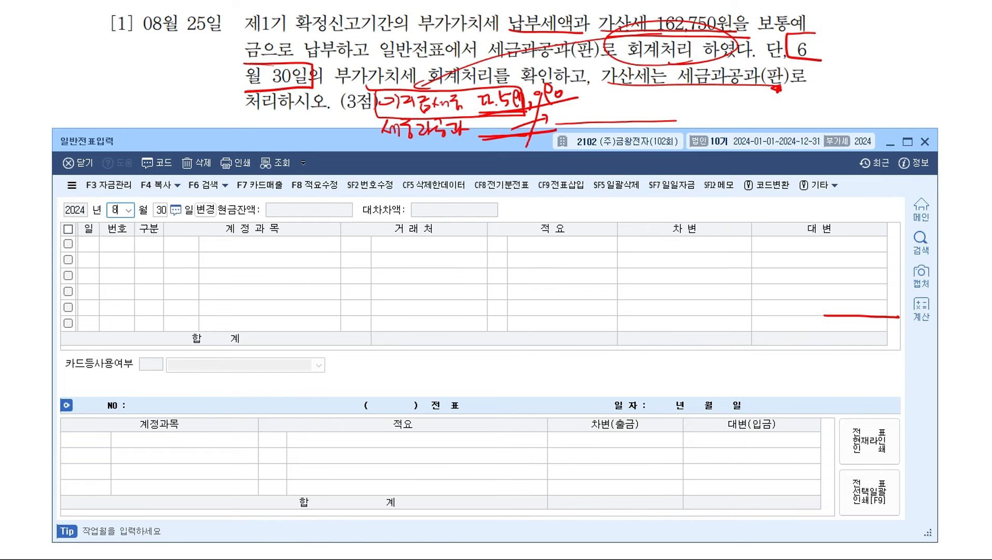
key("Return")
type("25")
key("Return")
Step: Set the debit amount of the August 25 세금과공과 line to 162,750
key("Up")
key("Up")
key("Right")
key("Right")
key("Right")
key("Right")
key("Right")
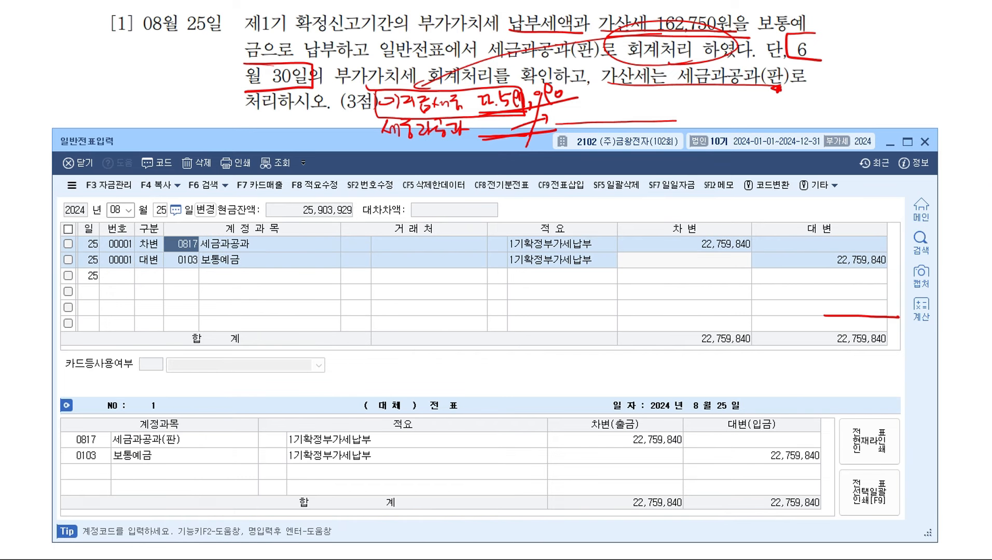
key("Right")
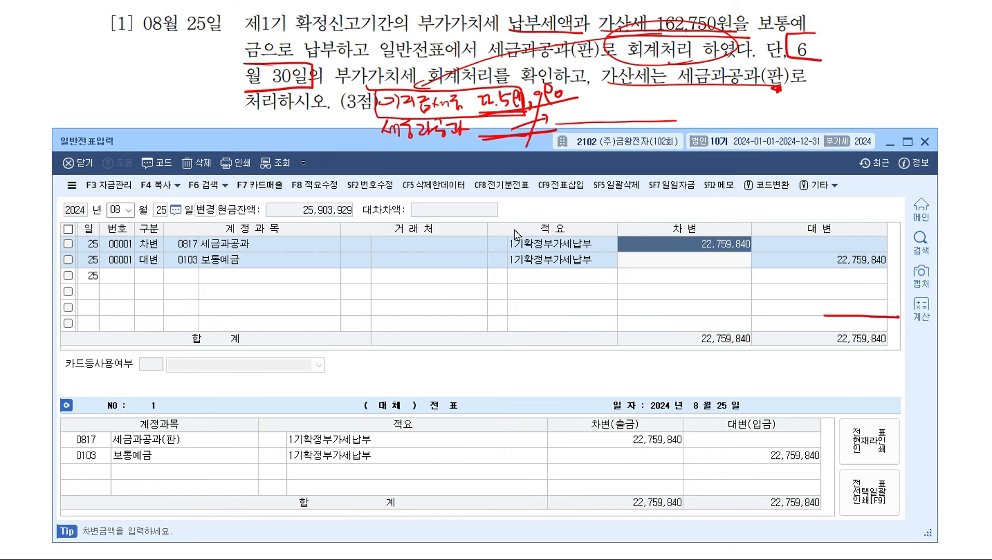
type("162,750")
key("Return")
key("Return")
key("Return")
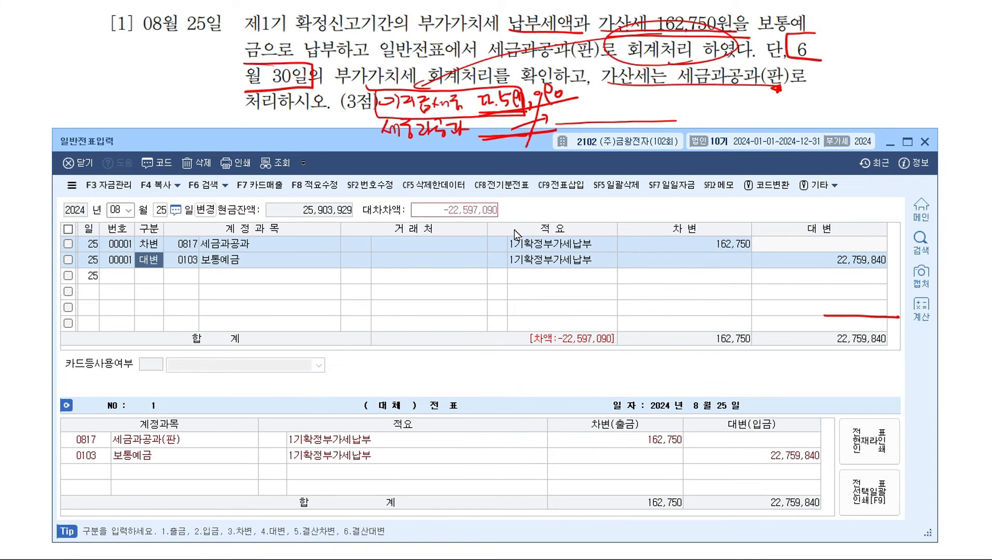
Step: Add a debit line to the August 25 voucher with account 0261 미지급세금 for 22,597,090
key("Return")
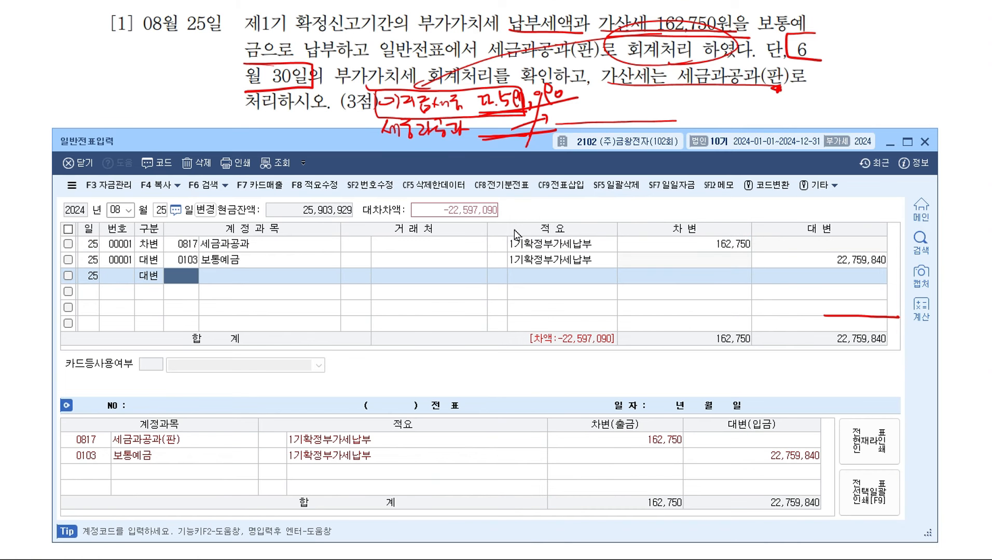
key("Left")
type("3")
key("F2")
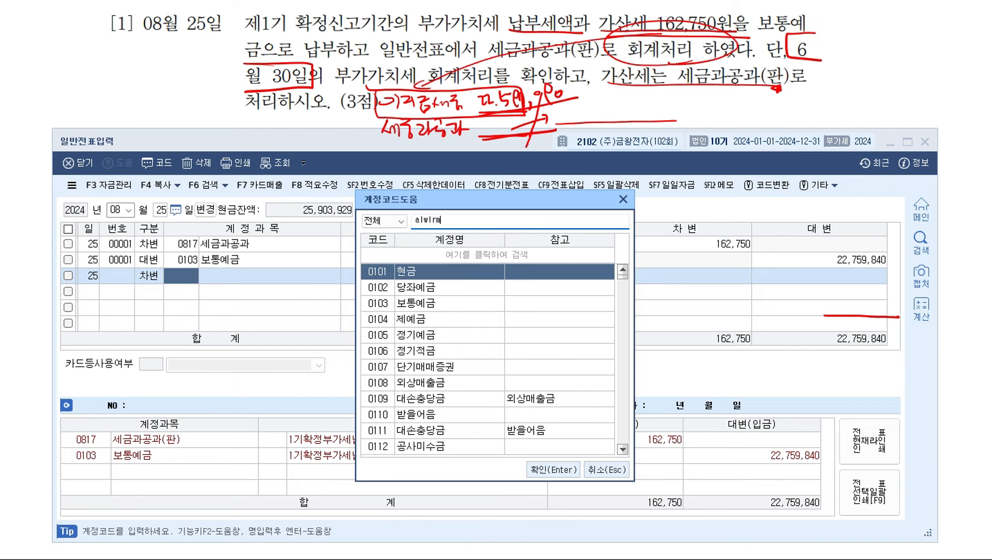
key("BackSpace")
type("미지")
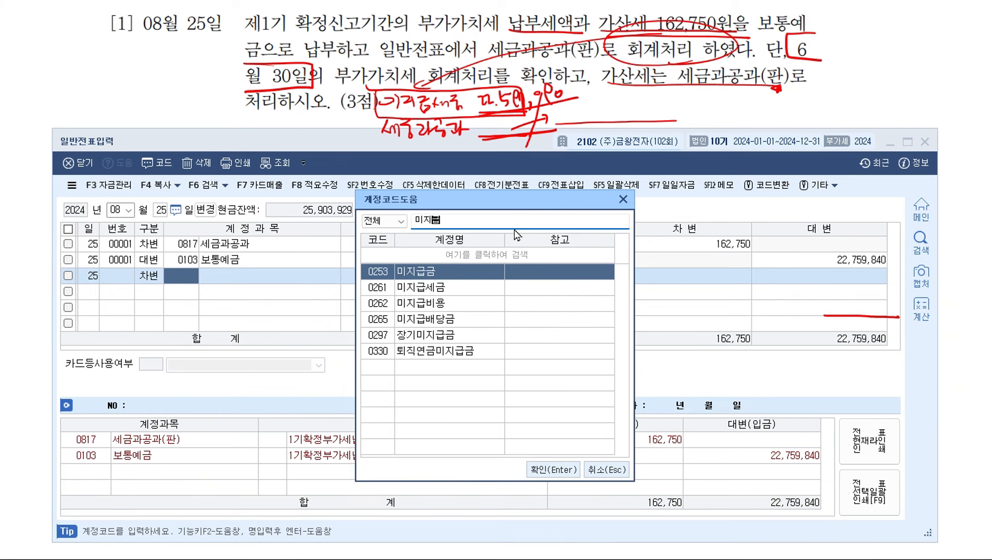
type("급")
key("Down")
key("Return")
key("Return")
key("Return")
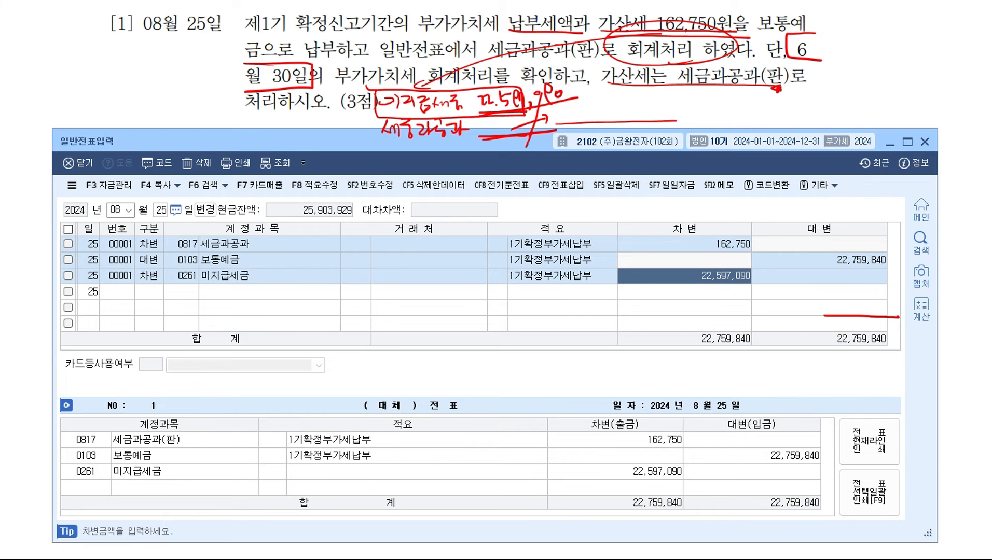
Step: Clear the pen marks and bring up the October 17 question above the general voucher window
key("Escape")
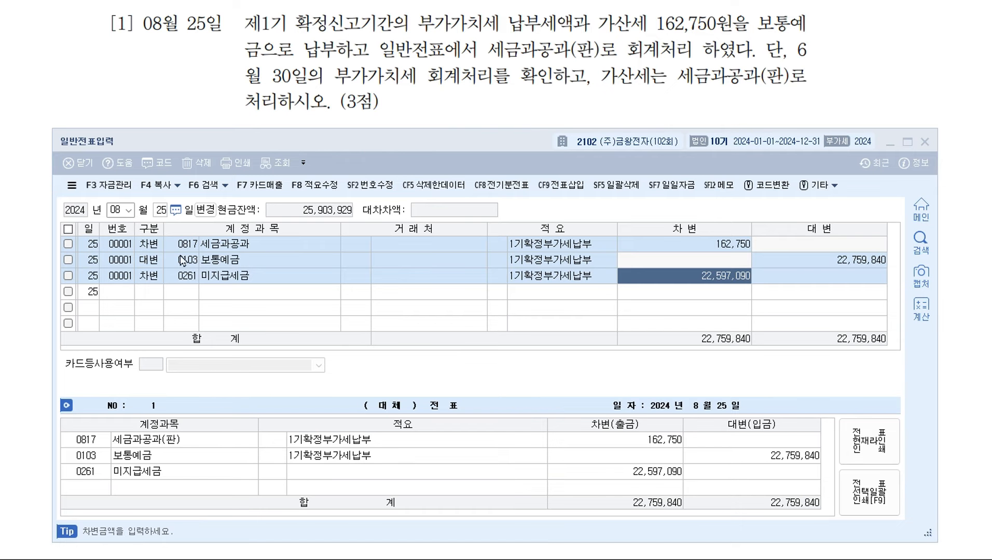
left_click(123, 275)
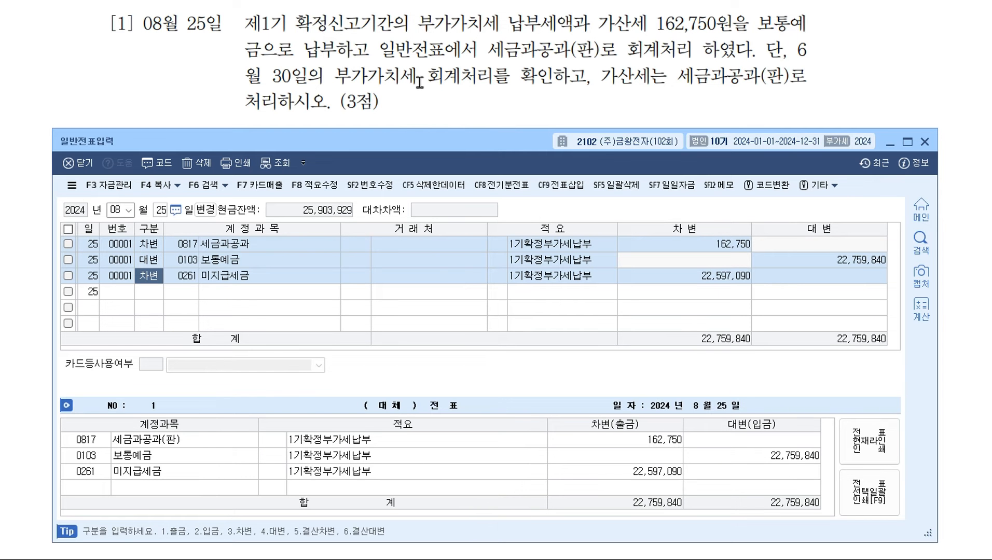
scroll(415, 83, "down", 3)
left_click_drag(418, 149, 415, 228)
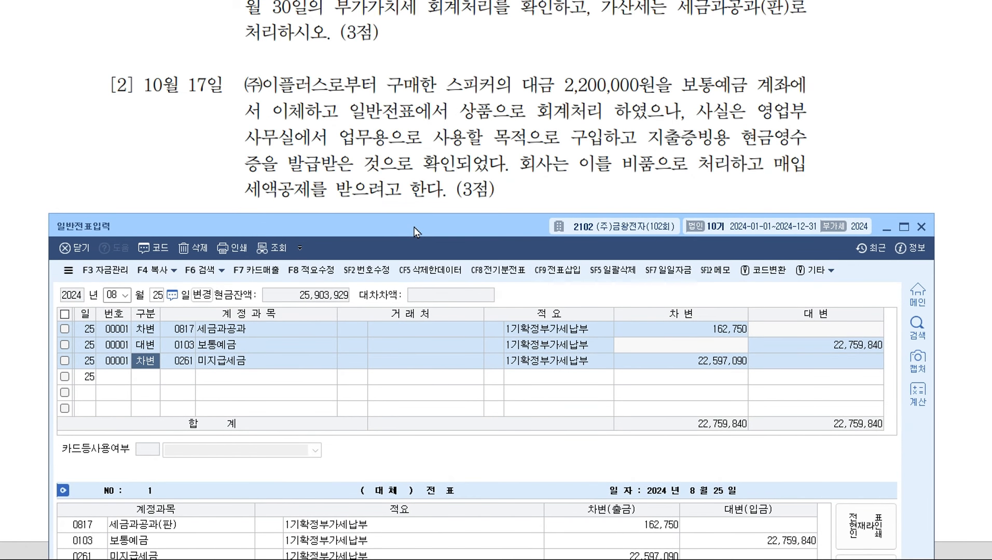
Step: Underline 상품 and slash the 하였으나 clause in the October 17 question with the red pen
left_click(320, 559)
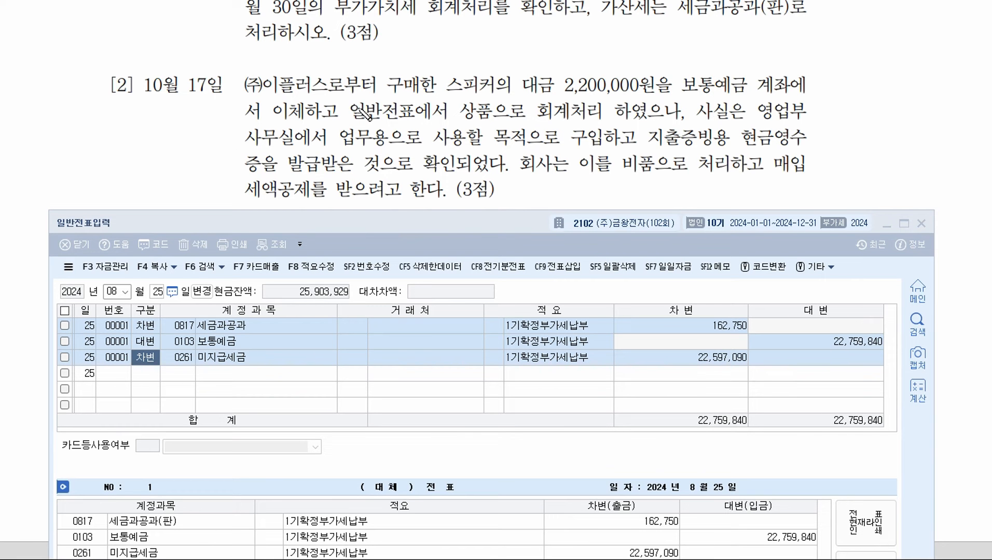
left_click_drag(459, 120, 499, 119)
left_click_drag(670, 121, 715, 88)
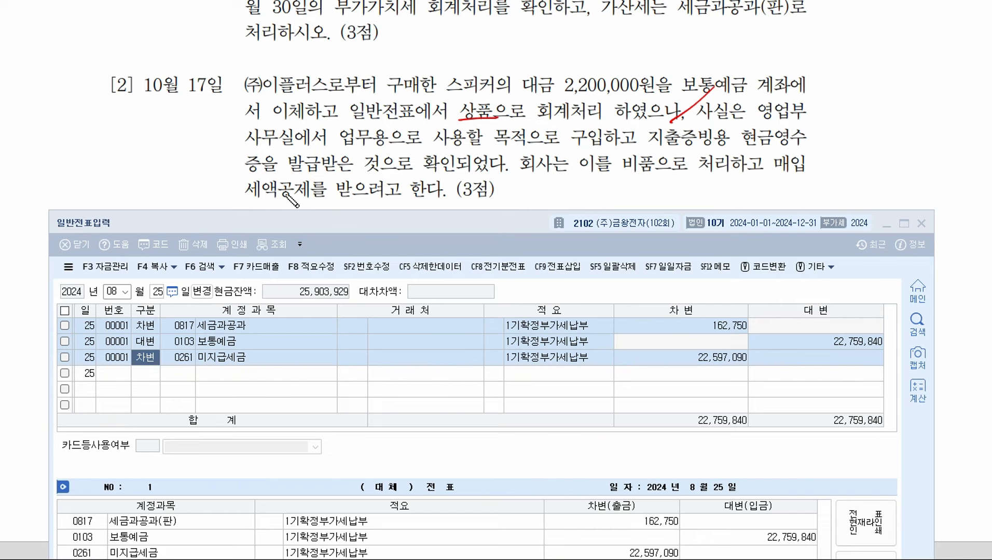
Step: Bring up October 17 in the general voucher entry and delete the 상품 and 보통예금 lines of the speaker purchase
left_click(113, 292)
type("1017")
key("Return")
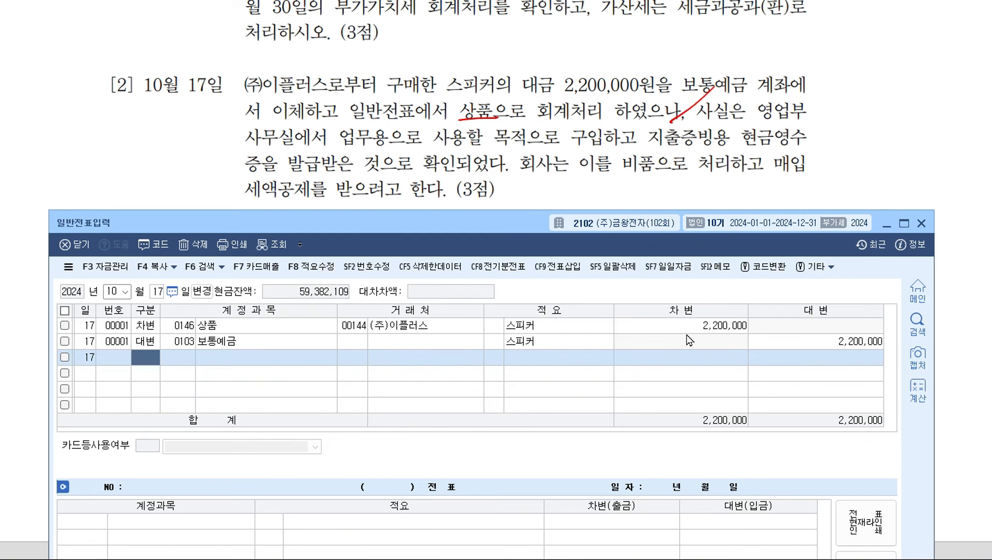
left_click(247, 325)
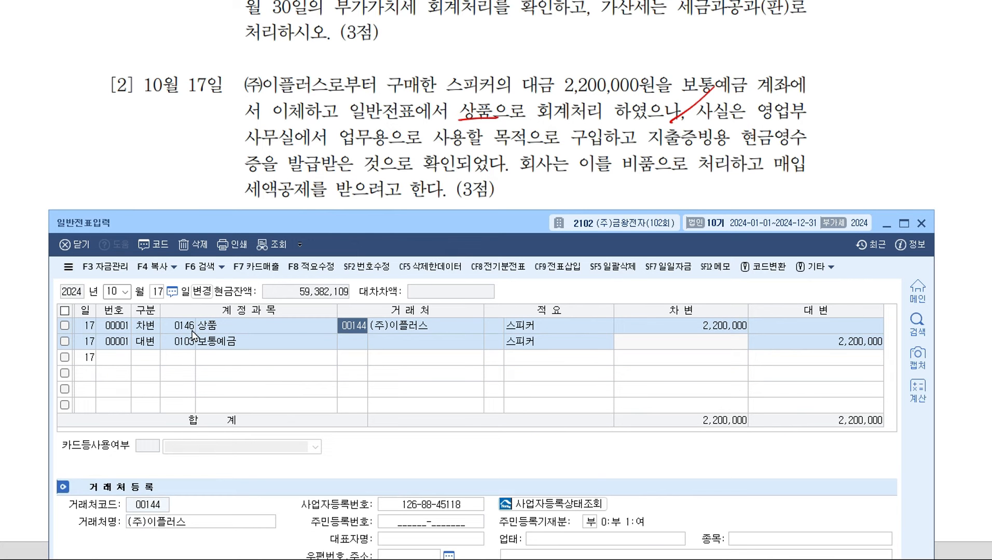
left_click(184, 330)
left_click(723, 329)
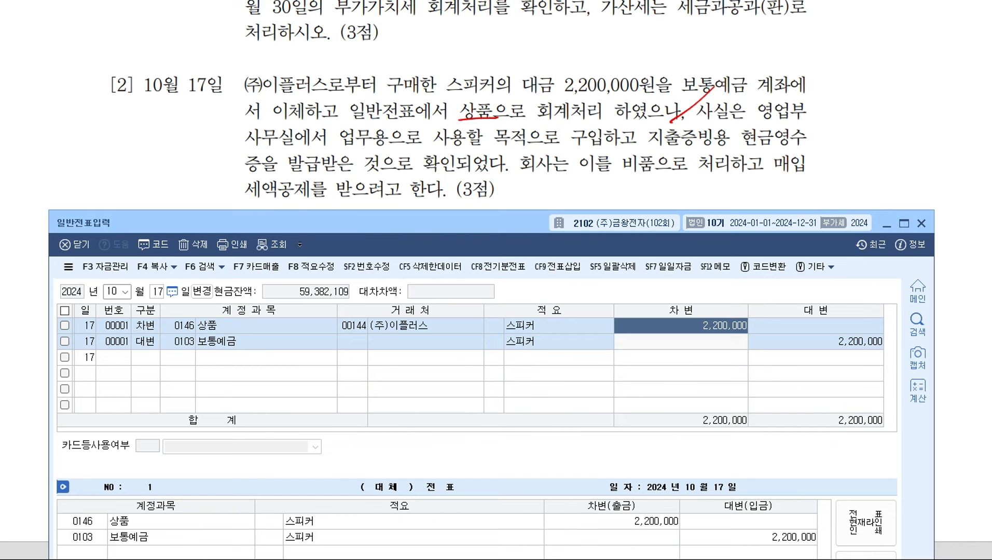
left_click(65, 325)
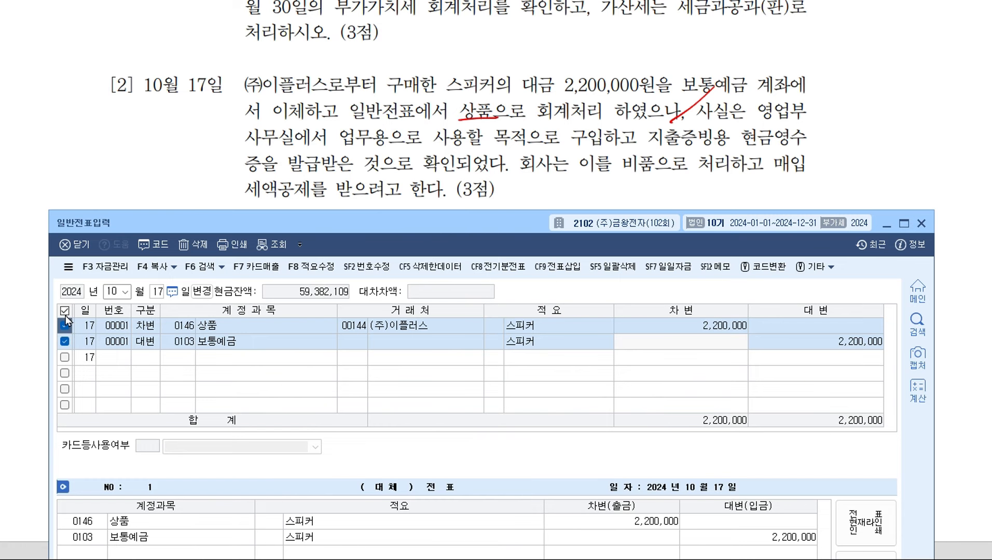
left_click(193, 244)
left_click(461, 463)
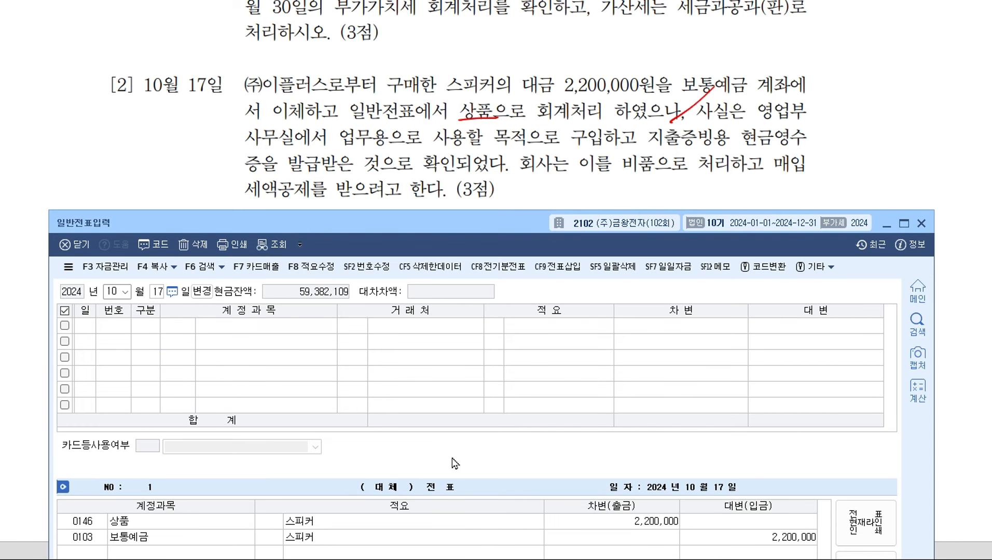
Step: Switch to the 매입매출전표입력 window, place it below the October 17 question, and set its date to October 17
key("alt+Tab")
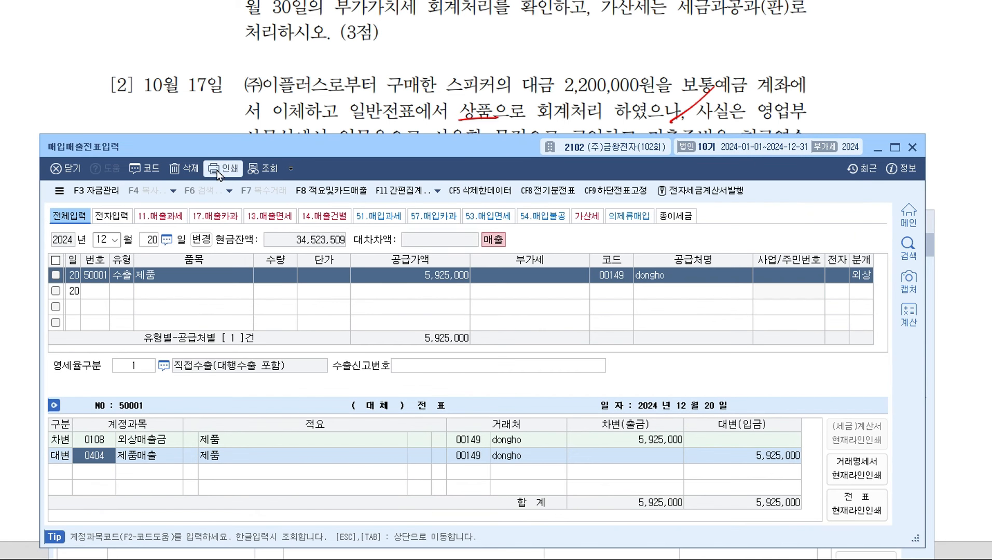
left_click_drag(233, 155, 241, 217)
type("10")
key("Return")
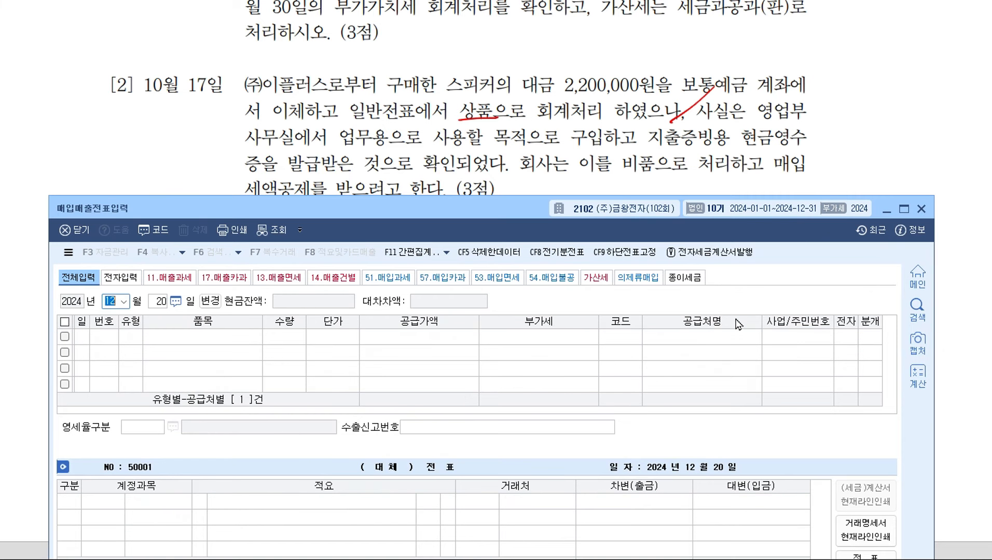
type("17")
key("Return")
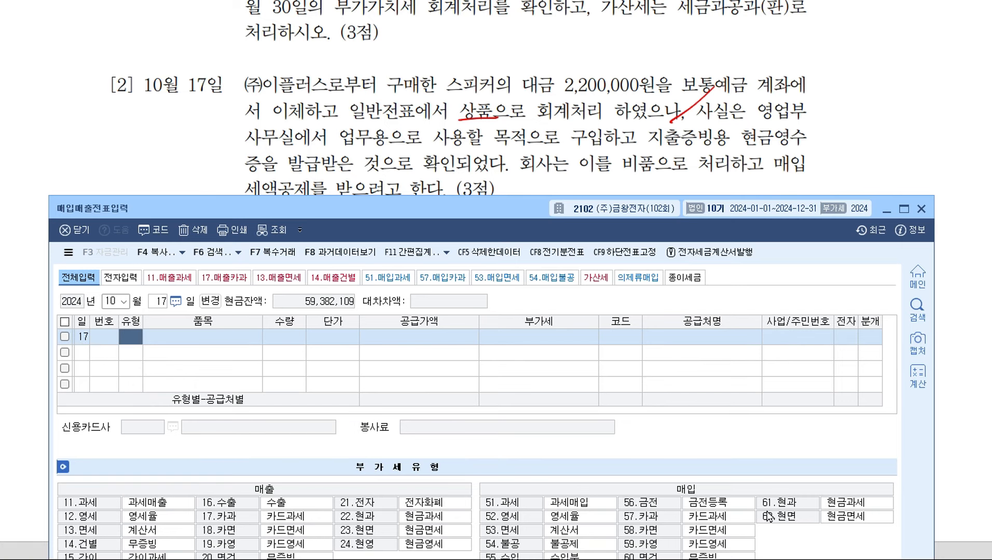
Step: Start a purchase entry with type 61 현과 and 비품 as the item, leaving quantity and unit price blank
type("61")
key("Return")
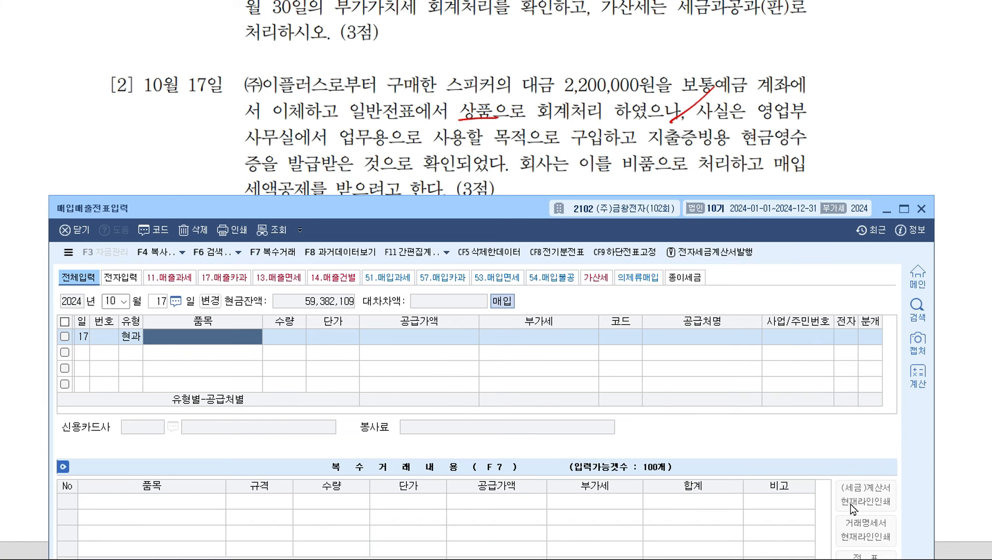
type("qlvna")
key("BackSpace")
key("BackSpace")
key("BackSpace")
key("BackSpace")
key("BackSpace")
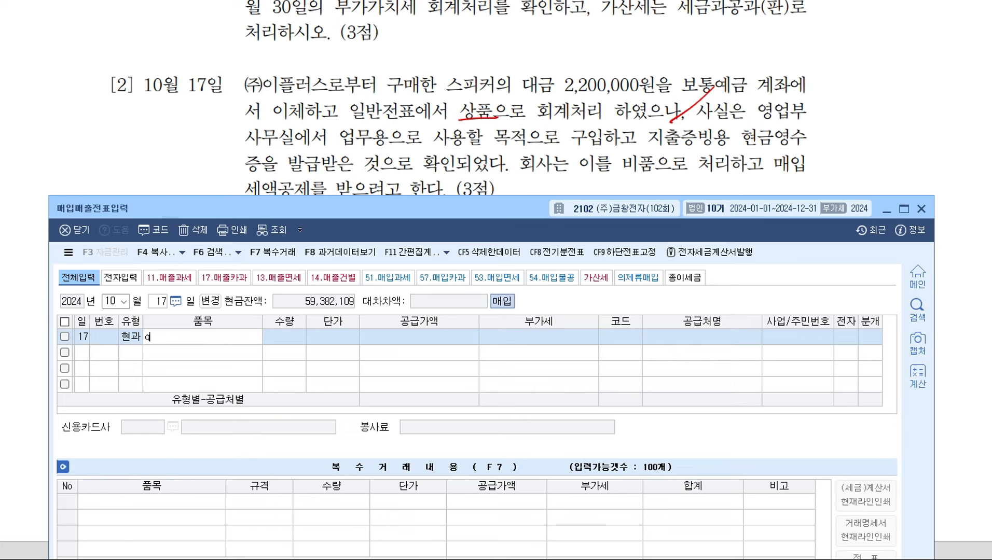
type("비품")
key("Return")
key("Return")
key("Return")
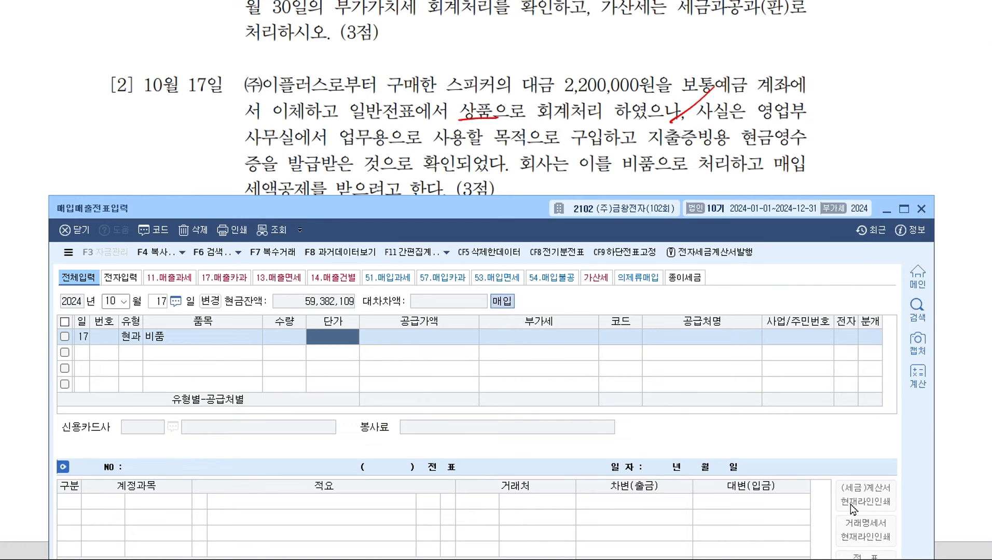
Step: Enter the VAT-inclusive amount 2,200,000 and choose (주)이플러스 as the supplier of the 비품 purchase
type("220000")
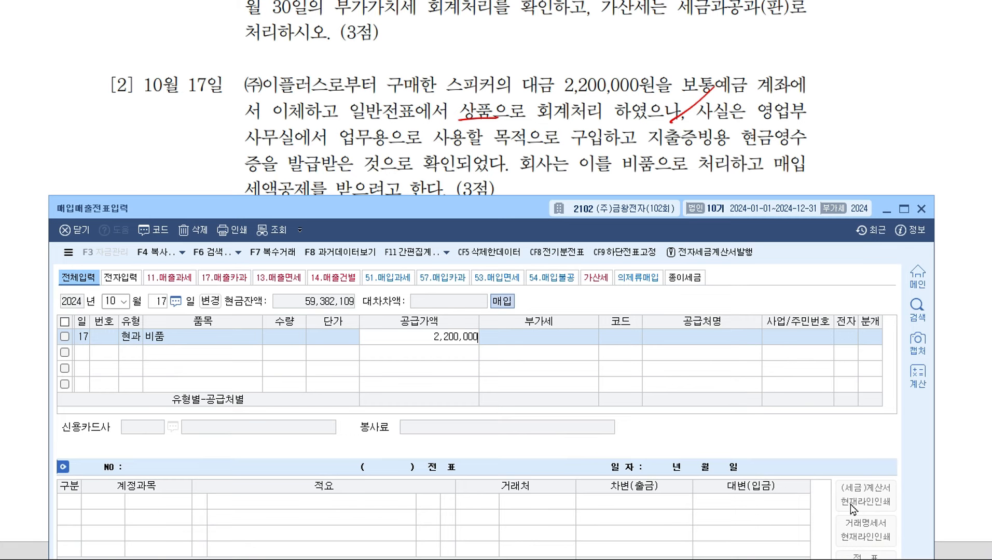
key("Return")
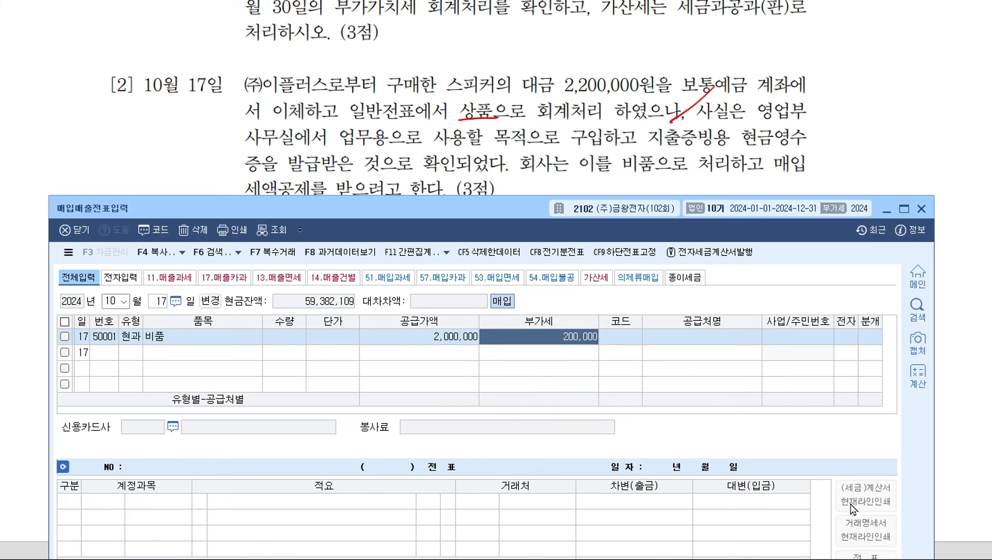
key("Return")
type("이플")
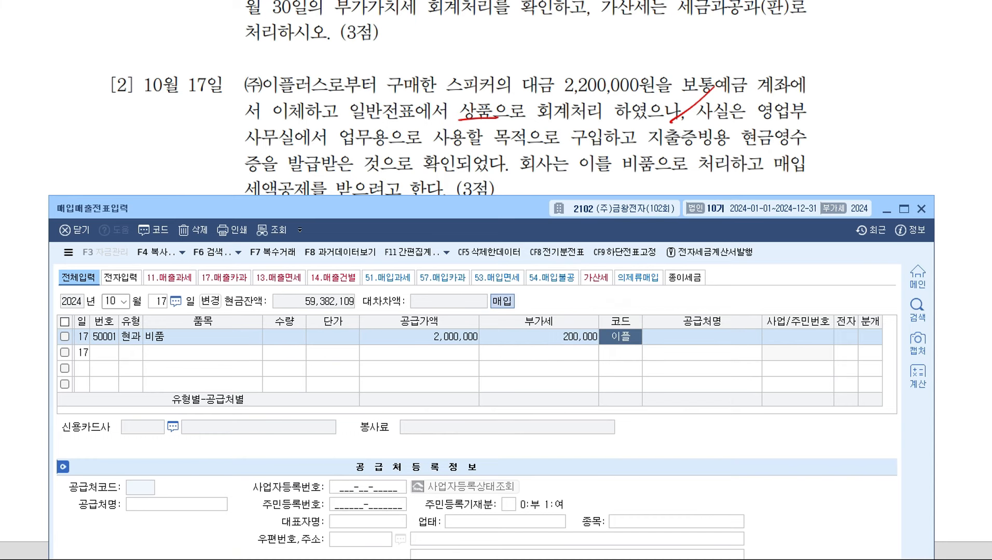
key("Return")
key("Return")
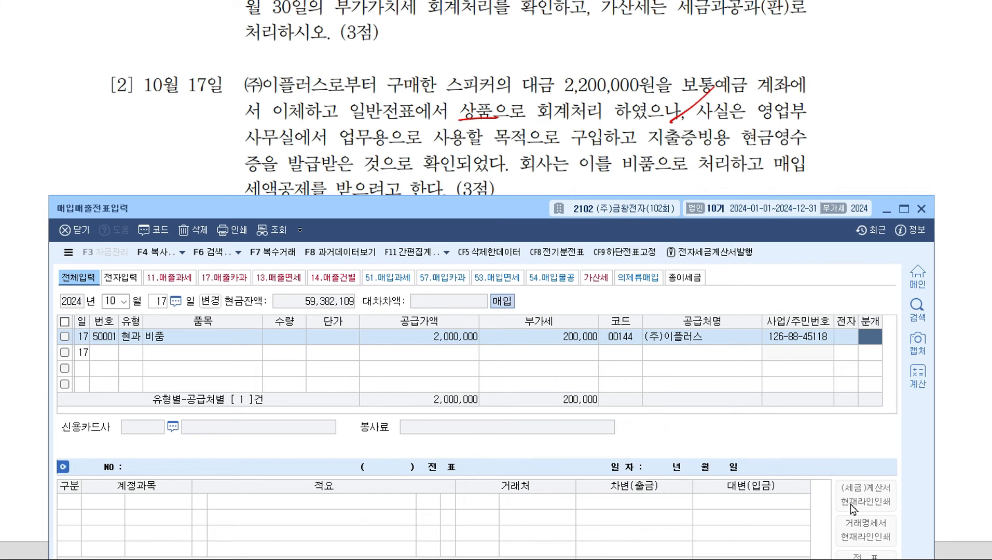
Step: Set the journal type to 혼합 and change the 원재료 debit line's account to 0212 비품
key("3")
key("Return")
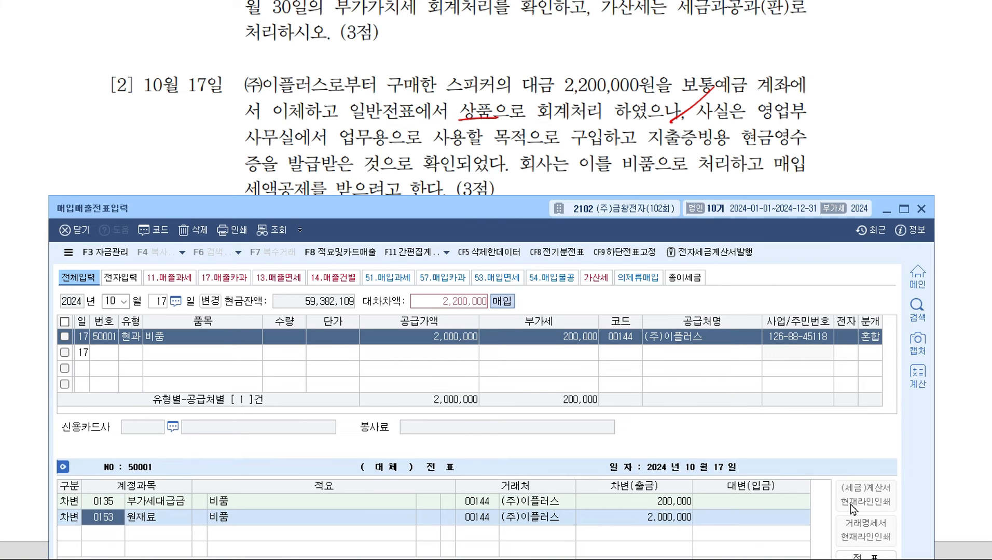
type("212")
key("Return")
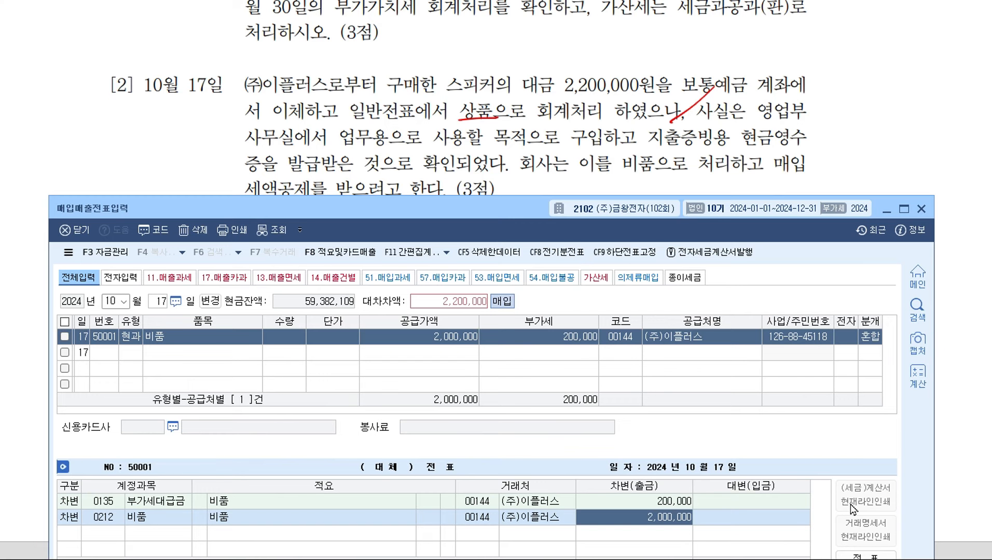
Step: Add a credit line of 2,200,000 to the October 17 purchase with account 0103 보통예금
key("Return")
key("4")
key("Return")
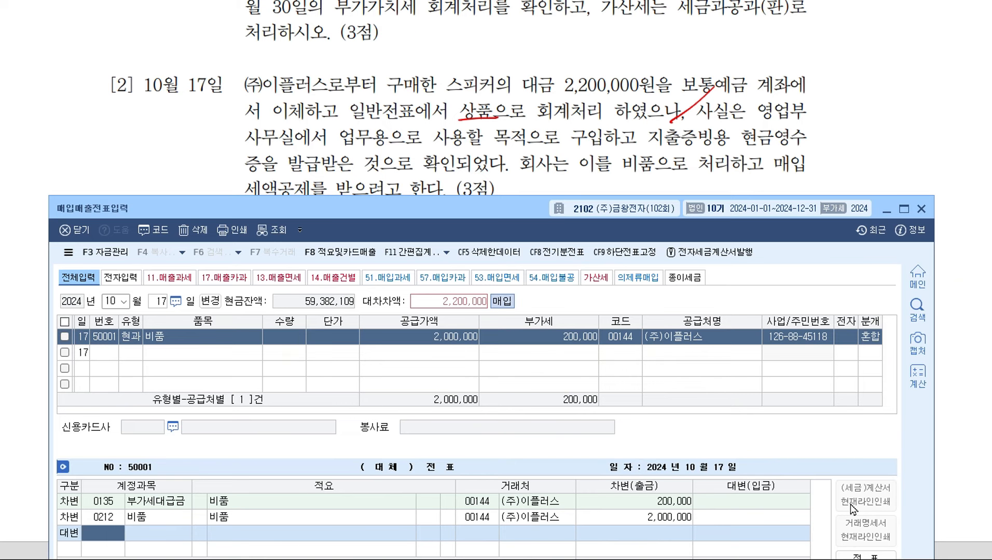
type("101")
key("Return")
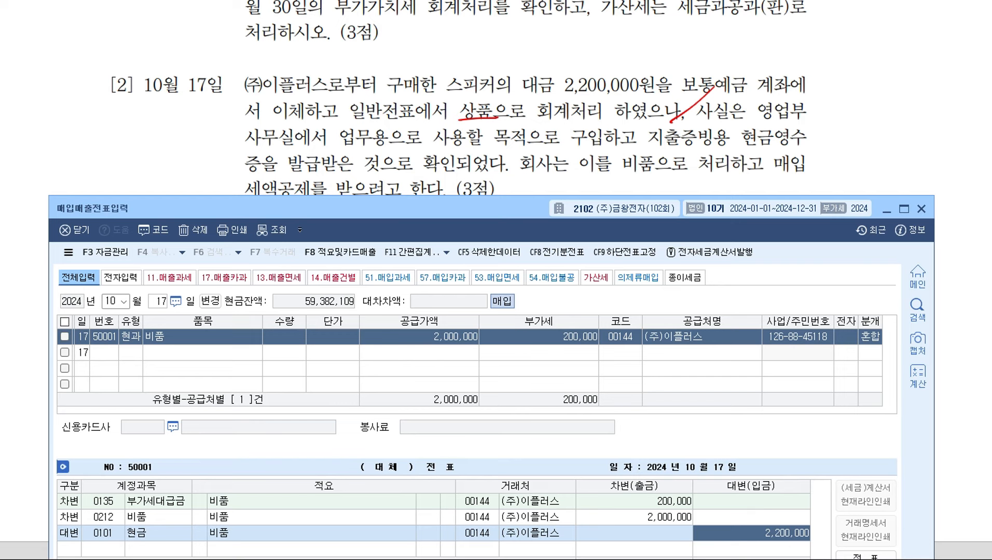
left_click(102, 534)
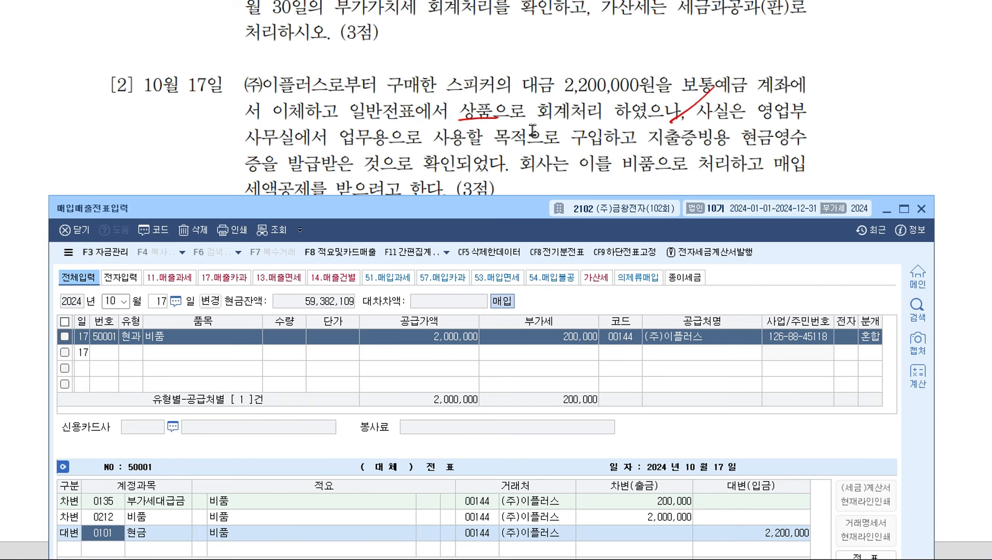
type("103")
key("Return")
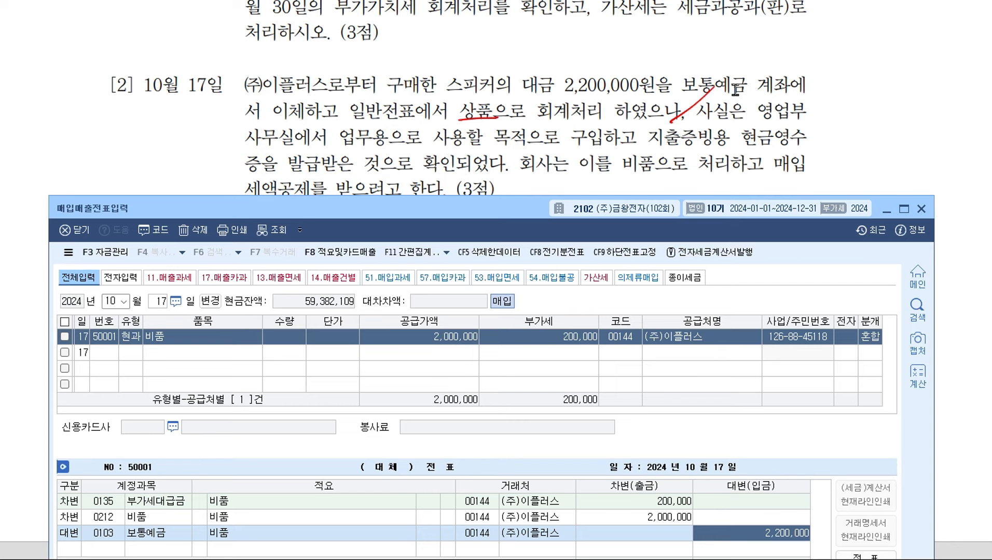
Step: Clear the pen marks, bring up 문제5 in the exam paper, and move the voucher window off the questions
left_click(908, 559)
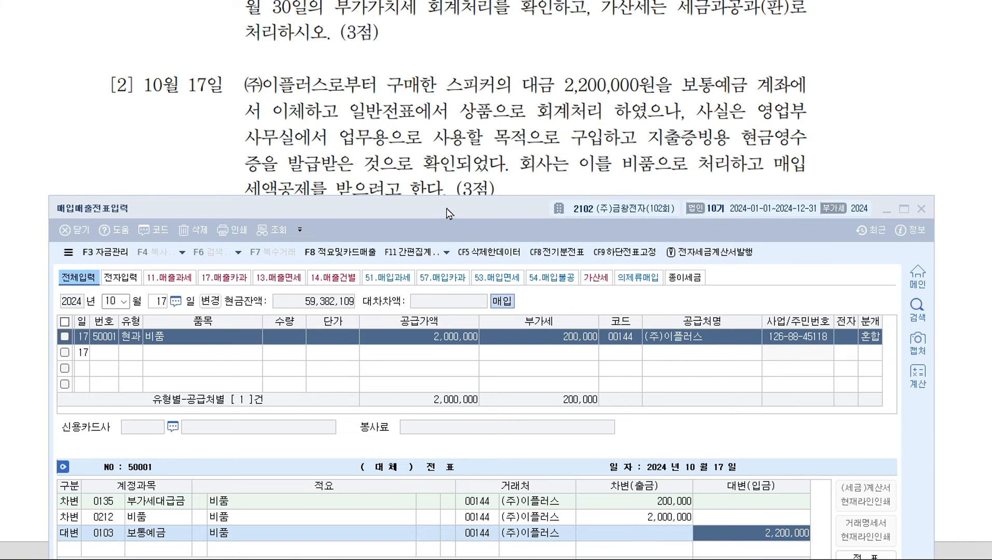
scroll(454, 117, "down", 10)
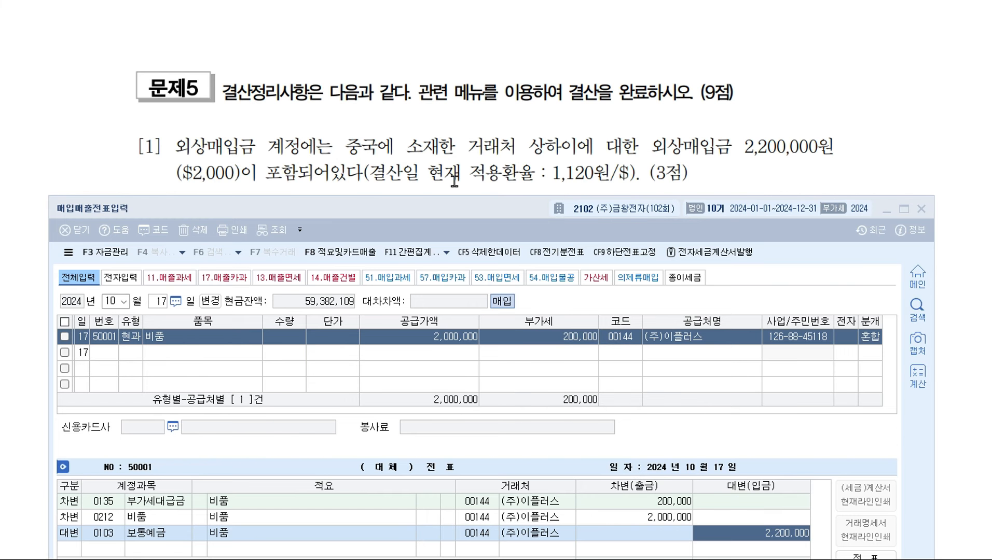
left_click_drag(445, 209, 450, 411)
left_click(488, 194)
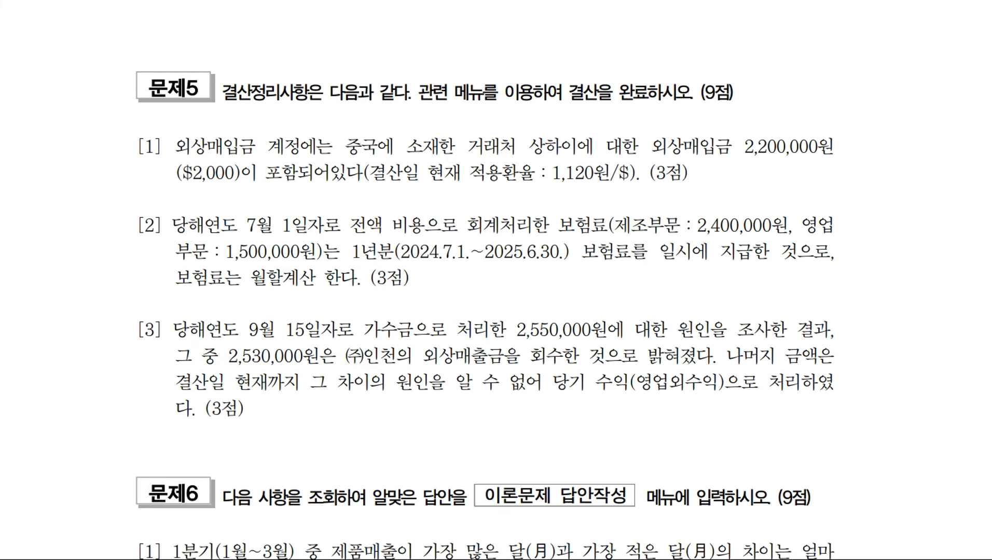
Step: Switch to the 일반전표입력 window, set its date to December 31, and keep it below question [1]
key("alt+Tab")
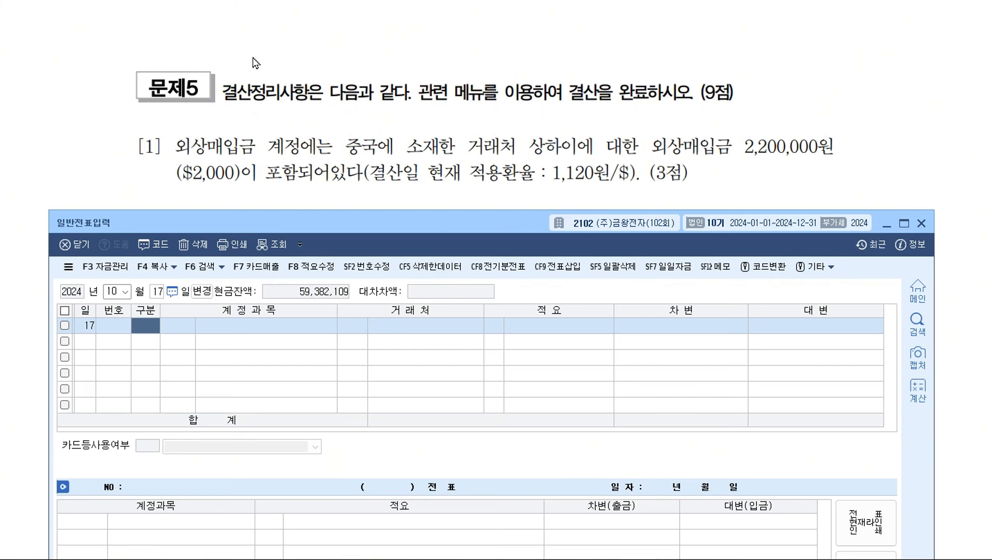
left_click(114, 292)
type("1231")
key("Return")
left_click_drag(301, 223, 305, 230)
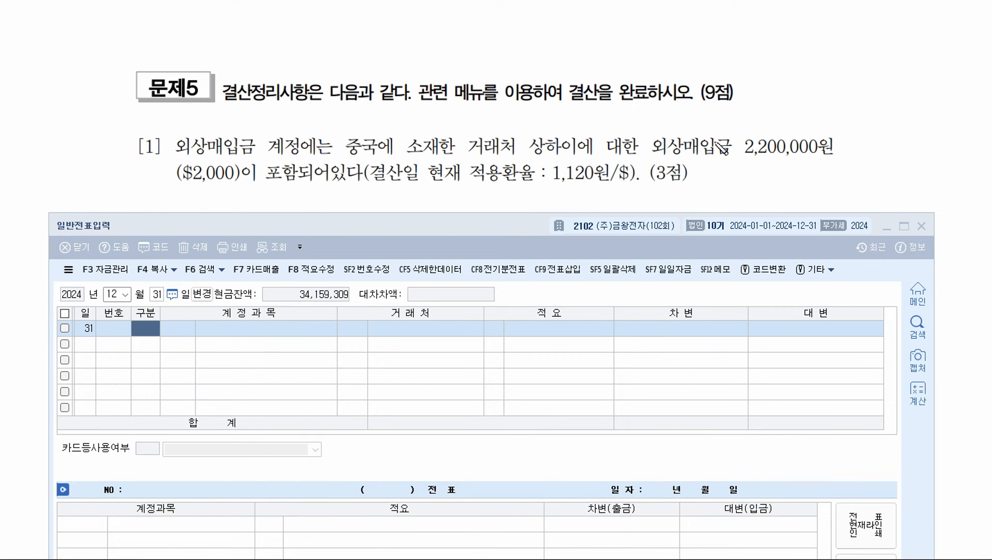
Step: Note the 1,100 rate and 2,000 × 20 = 40,000 by pen beside question [1], underlining 외상매입금 2,200,000원
mouse_move(790, 118)
left_mouse_down()
mouse_move(790, 134)
mouse_move(821, 127)
mouse_move(827, 144)
left_mouse_up()
left_click(795, 134)
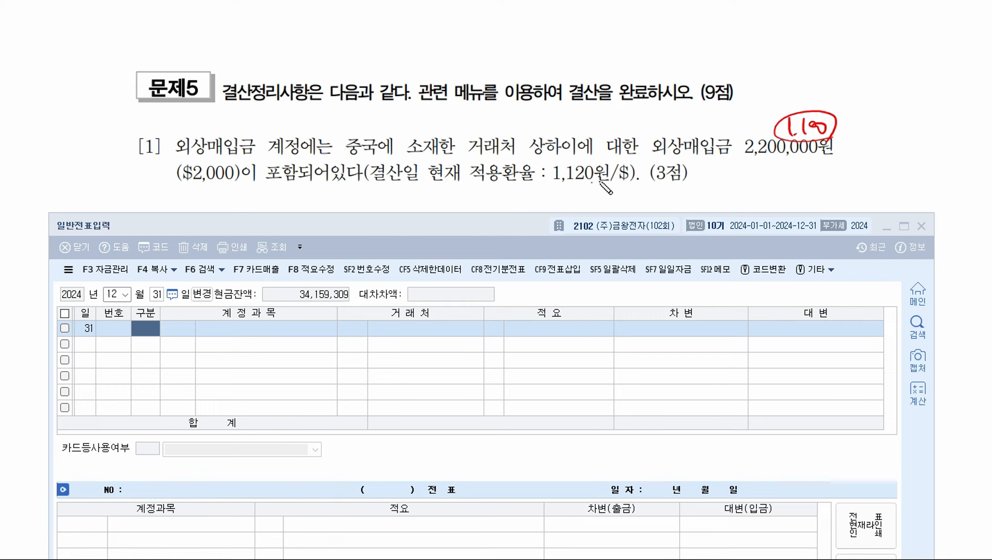
left_click_drag(767, 175, 834, 191)
mouse_move(833, 176)
left_mouse_down()
mouse_move(821, 192)
mouse_move(854, 186)
left_mouse_up()
left_click_drag(856, 179, 881, 177)
mouse_move(870, 185)
left_mouse_down()
mouse_move(882, 183)
mouse_move(885, 139)
mouse_move(904, 187)
mouse_move(952, 175)
left_mouse_up()
mouse_move(961, 191)
left_mouse_down()
mouse_move(889, 179)
mouse_move(961, 171)
mouse_move(962, 192)
left_mouse_up()
left_click_drag(664, 154, 833, 153)
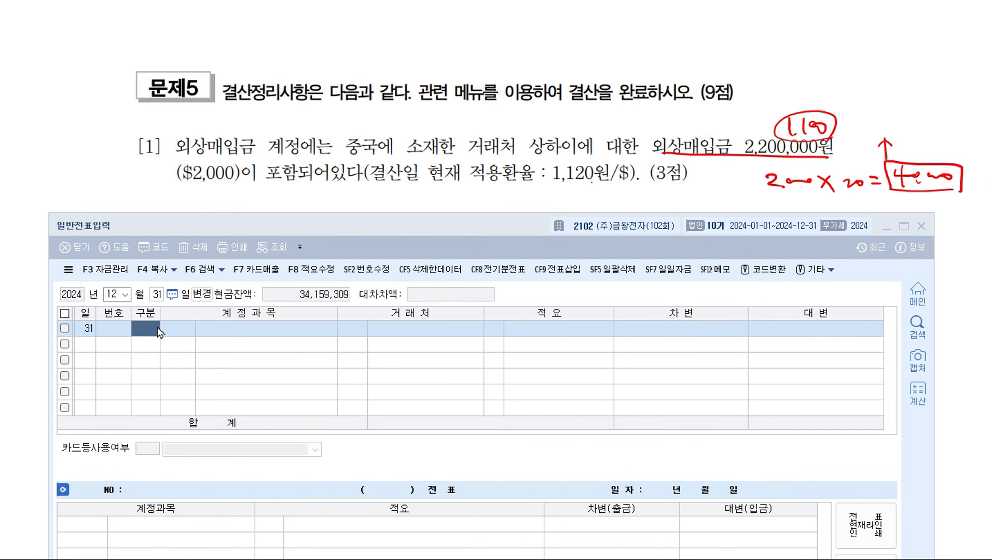
Step: Add a December 31 credit line of 40,000 to account 0251 외상매입금 with trading partner 00158 상하이
left_click(437, 346)
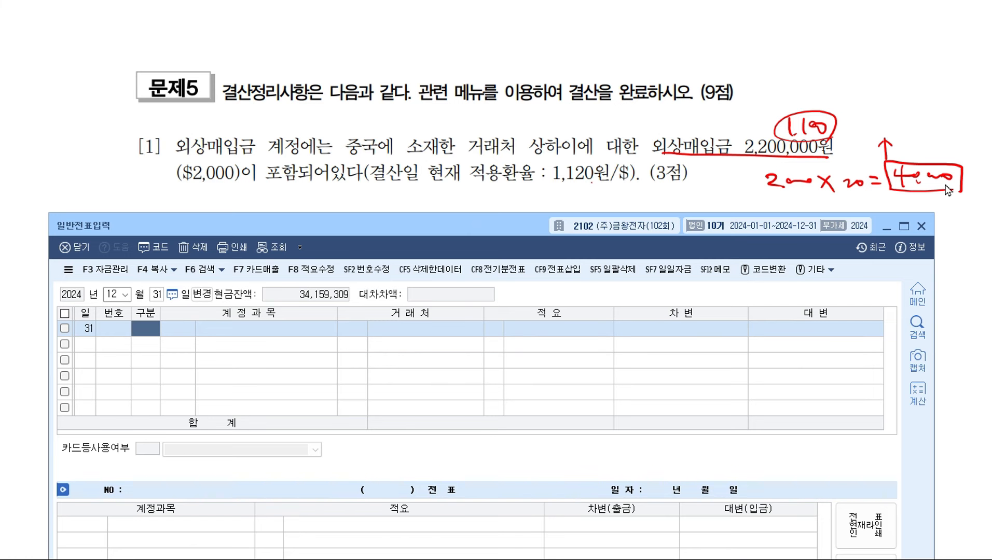
type("4251")
key("Return")
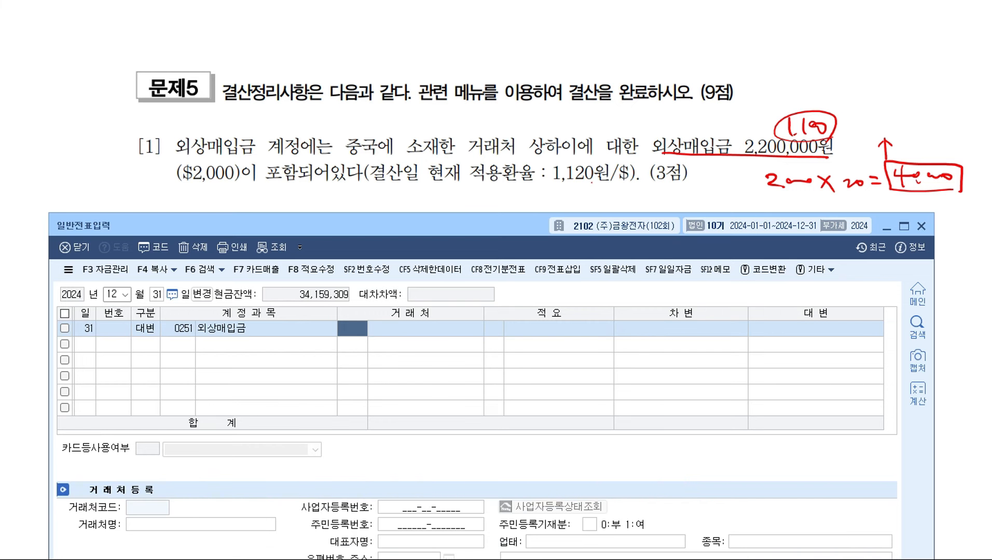
type("상")
key("Return")
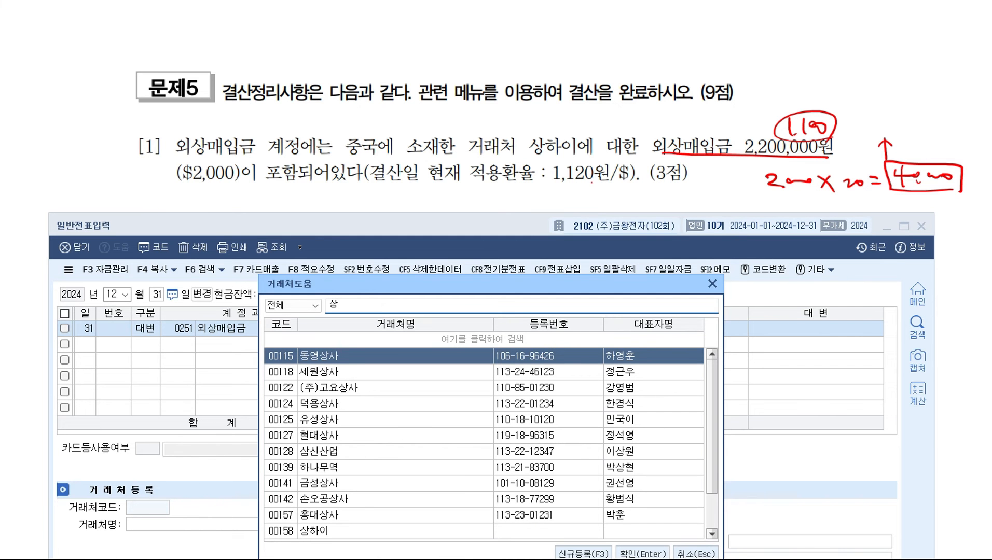
type("하이")
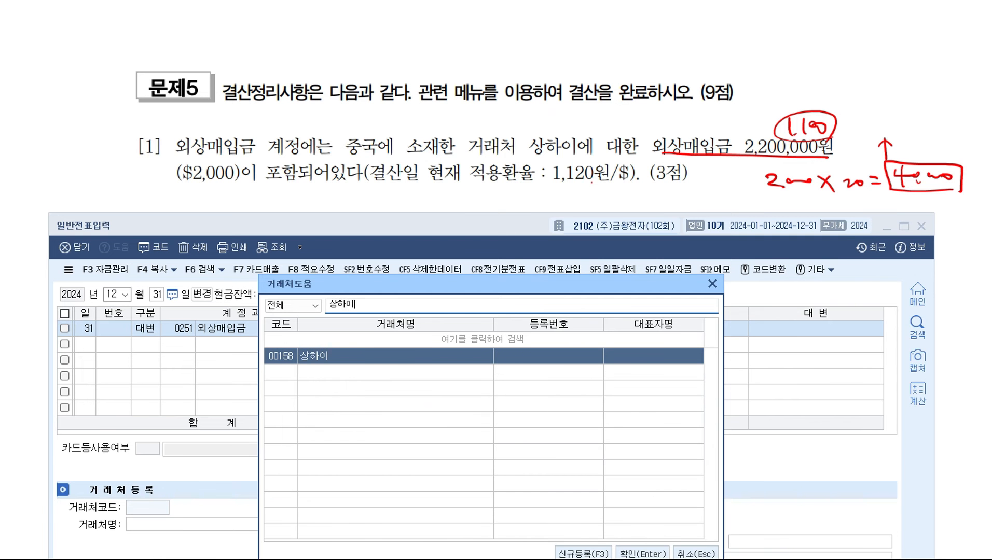
key("Return")
key("Return")
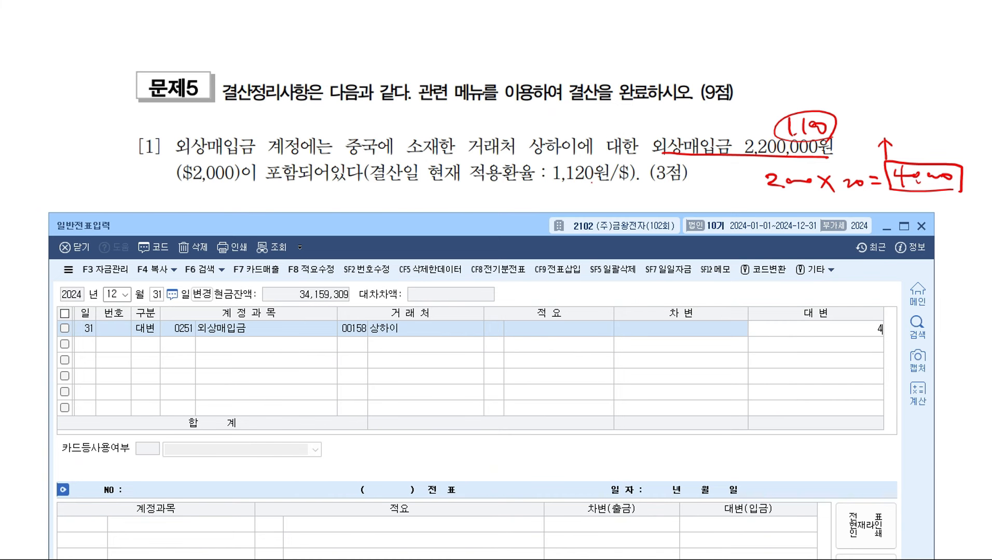
type("4000")
key("Return")
Step: Balance the 외상매입금 entry with a 40,000 debit line to account 0955 외화환산손실
type("3")
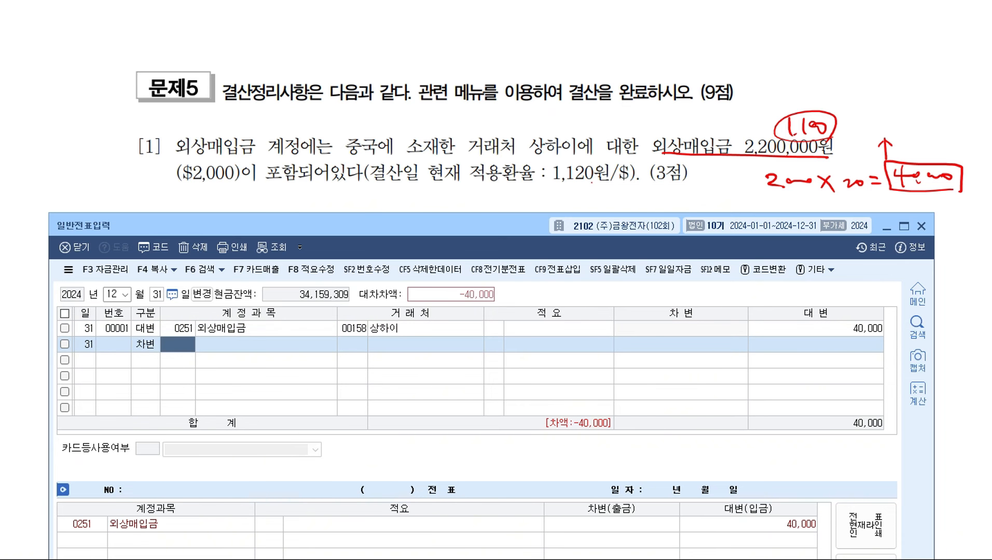
key("F2")
type("외화환")
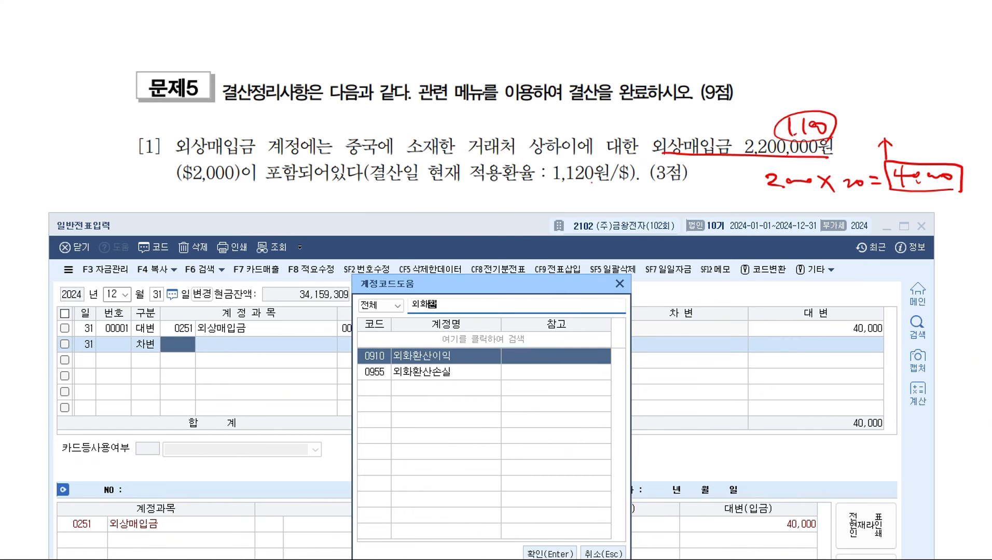
key("Down")
key("Return")
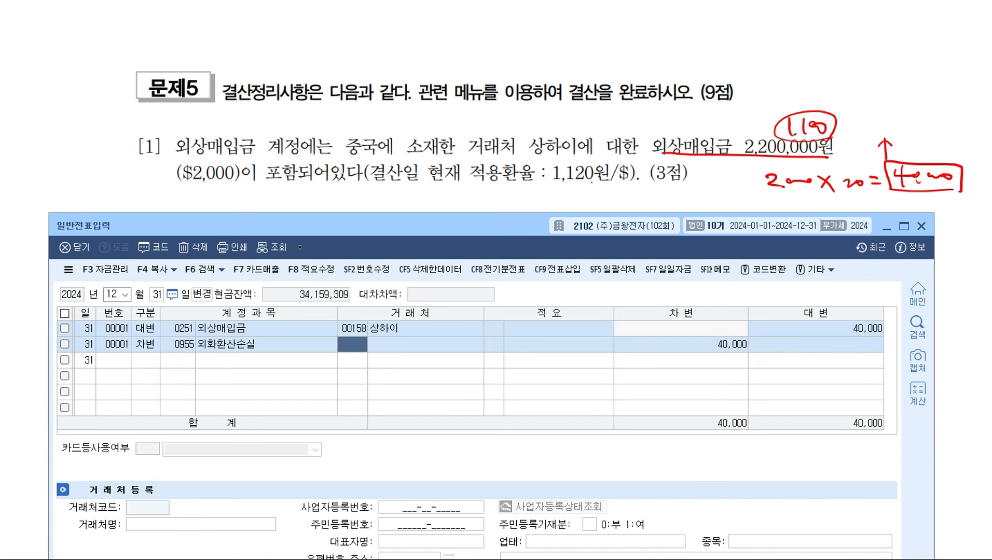
left_click(823, 335)
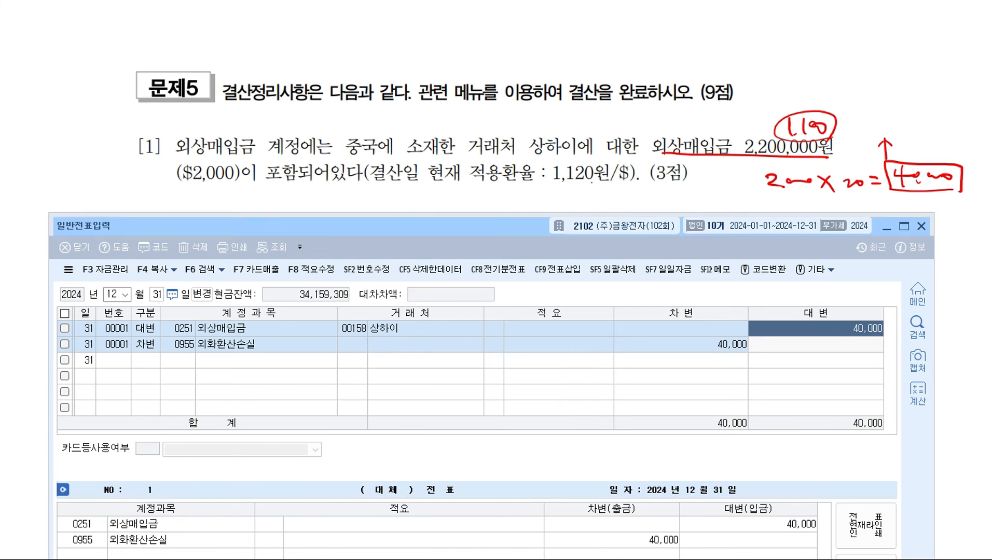
Step: Clear the pen marks, bring question [2] into view, and move the voucher window up below it
key("Escape")
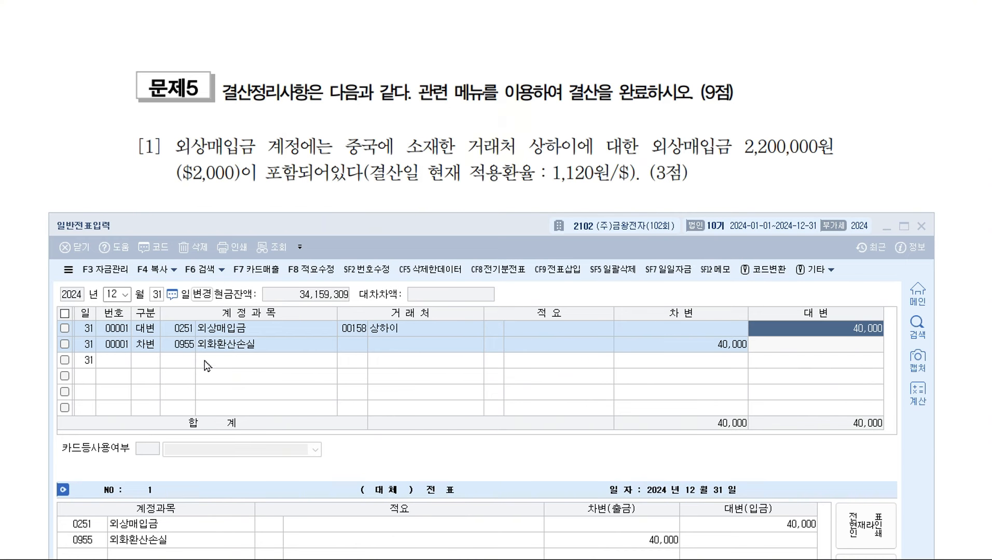
left_click(180, 351)
scroll(369, 98, "down", 3)
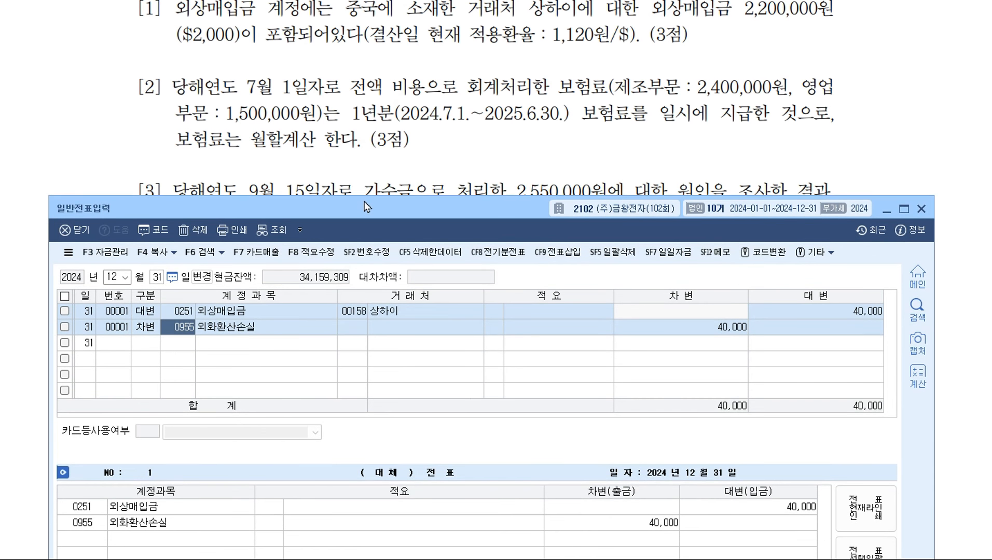
left_click_drag(368, 228, 368, 200)
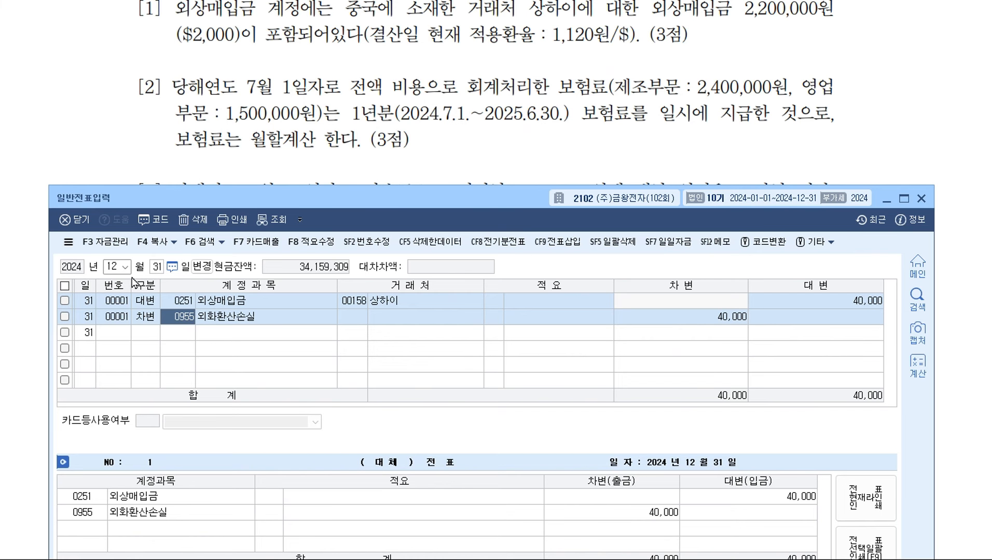
Step: Look up the July 1 voucher and check the account codes and debit amounts of its two 보험료 lines
left_click(119, 266)
type("1")
key("Return")
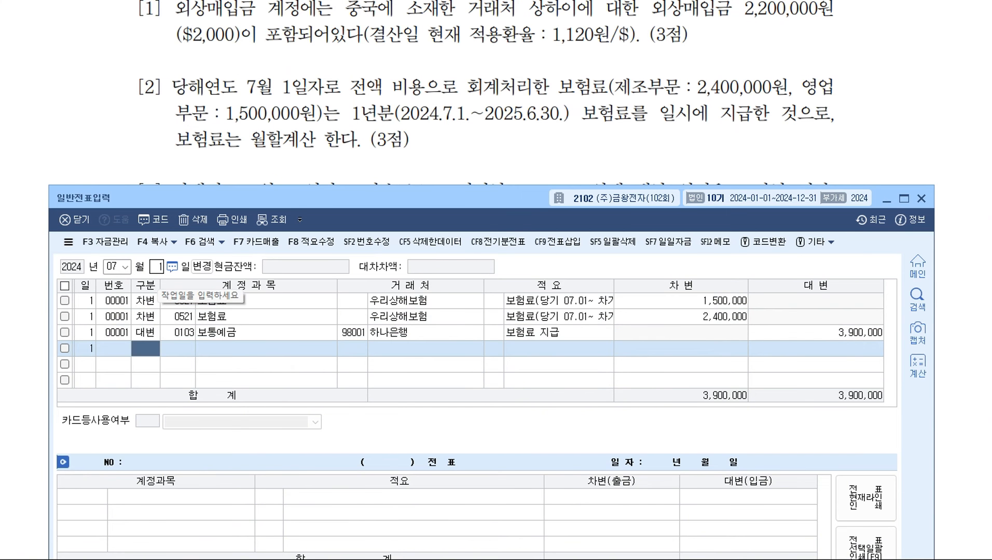
left_click(246, 319)
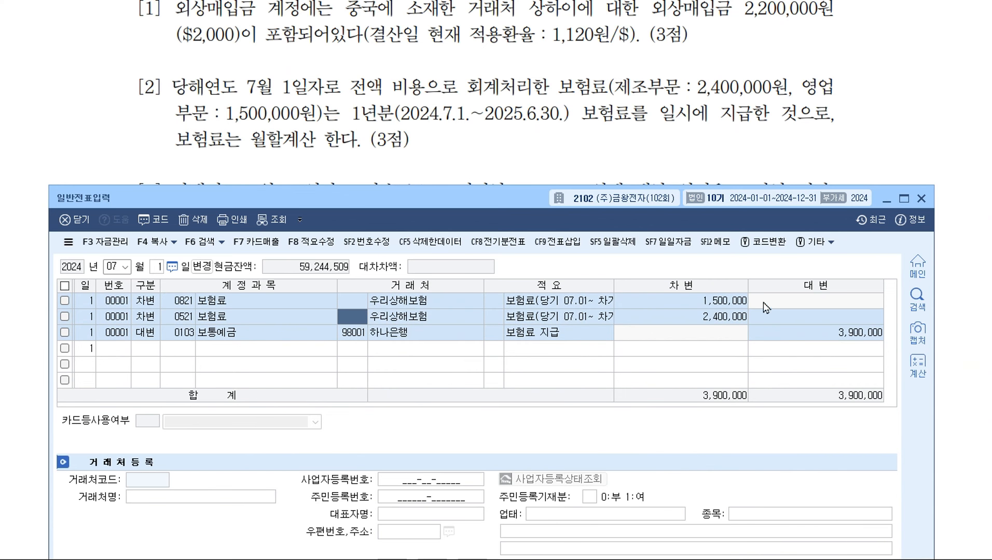
left_click(722, 302)
left_click(724, 323)
left_click(721, 304)
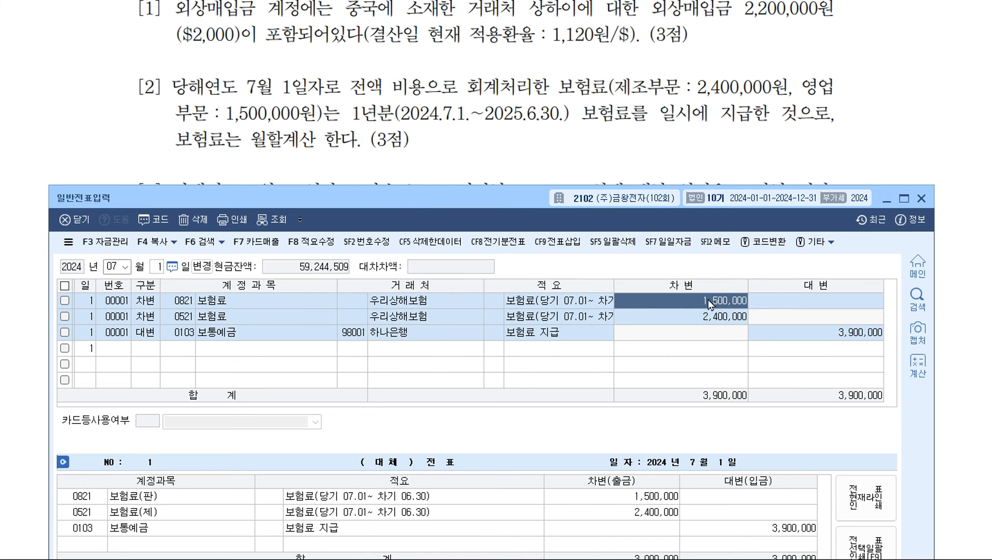
left_click(733, 320)
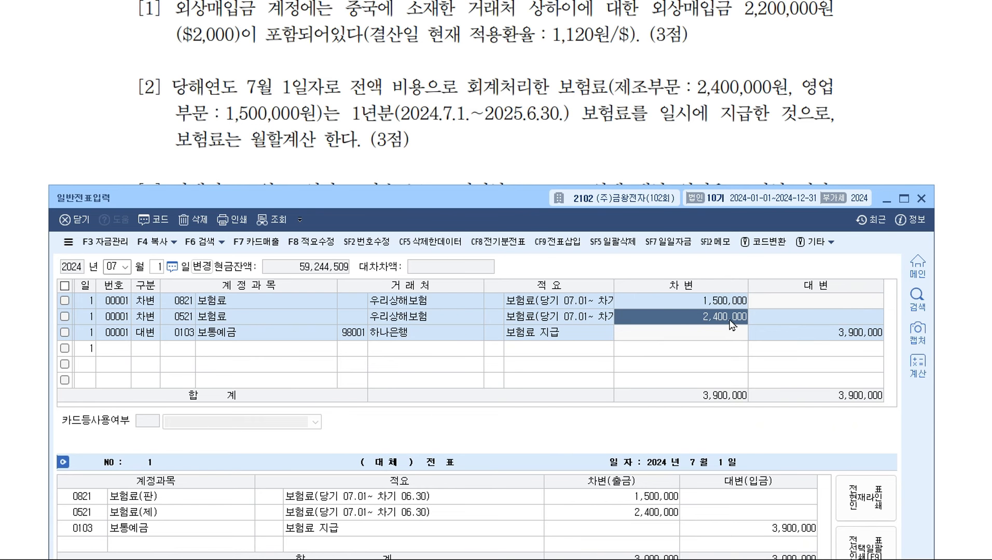
left_click(181, 318)
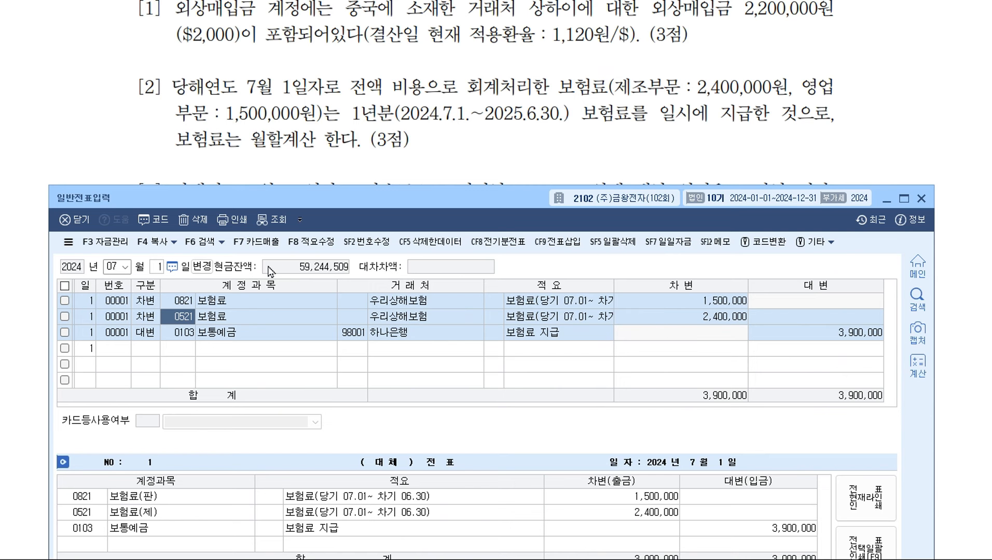
Step: Return to the December 31 vouchers and add a credit line of 1,200,000 to account 0521 보험료
left_click(124, 267)
type("1231")
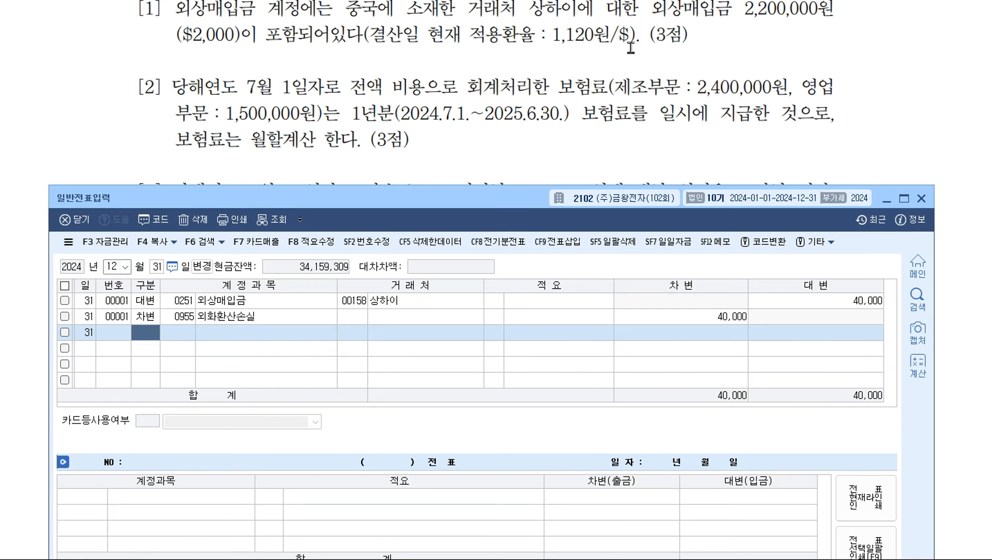
type("4")
key("Return")
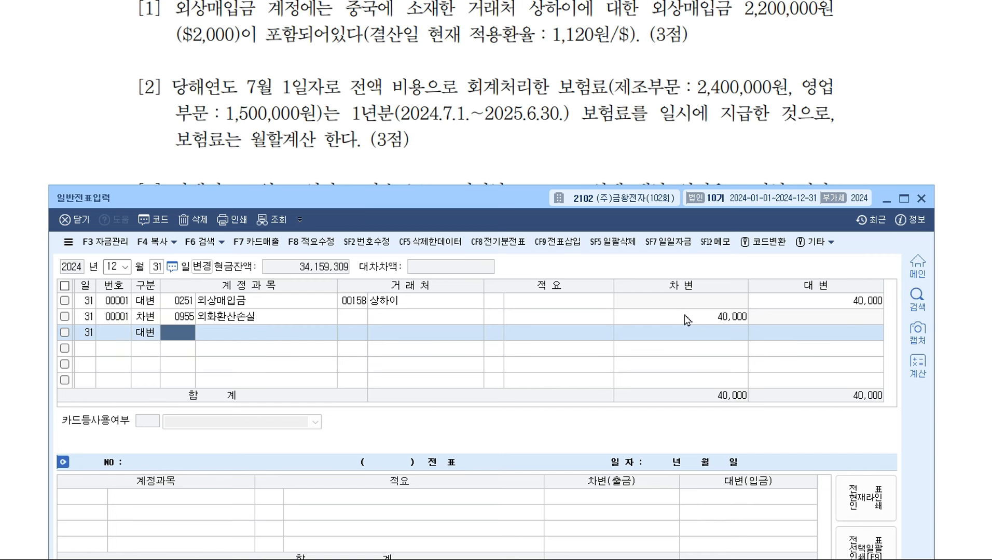
type("0521")
key("Return")
key("Return")
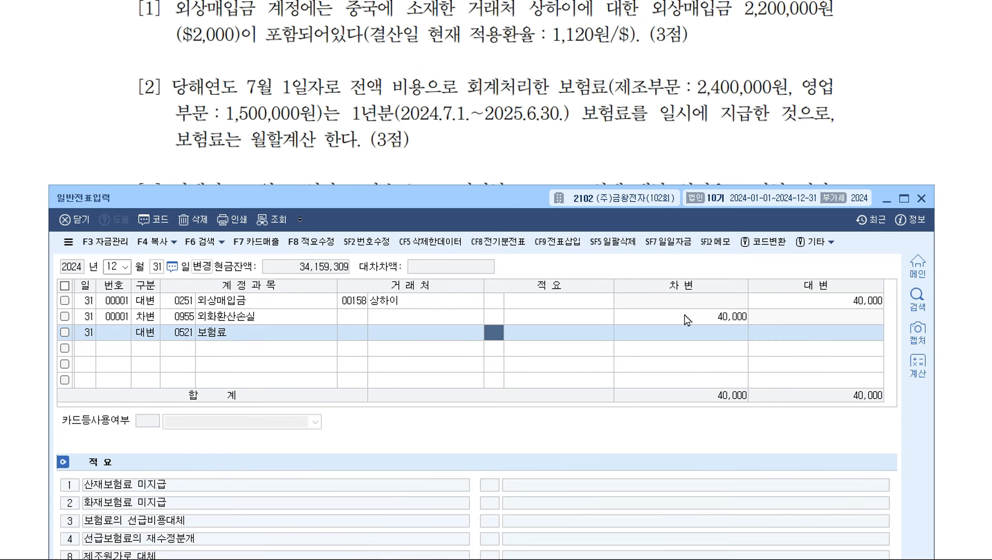
key("Return")
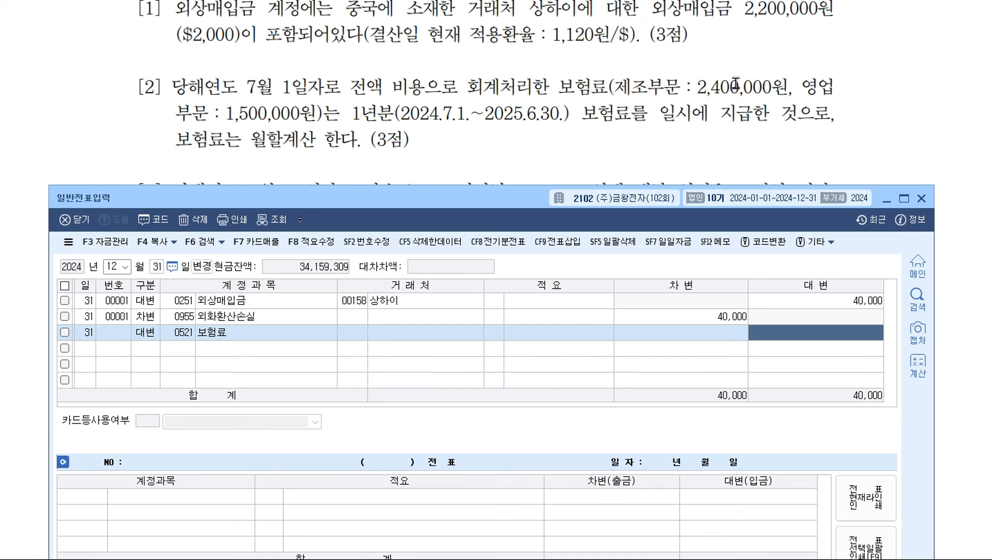
type("120")
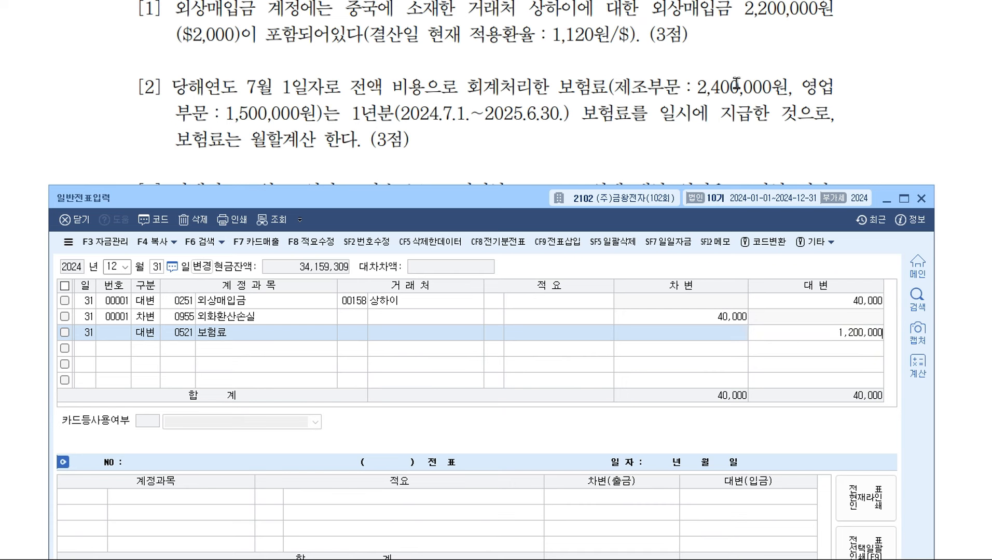
key("Return")
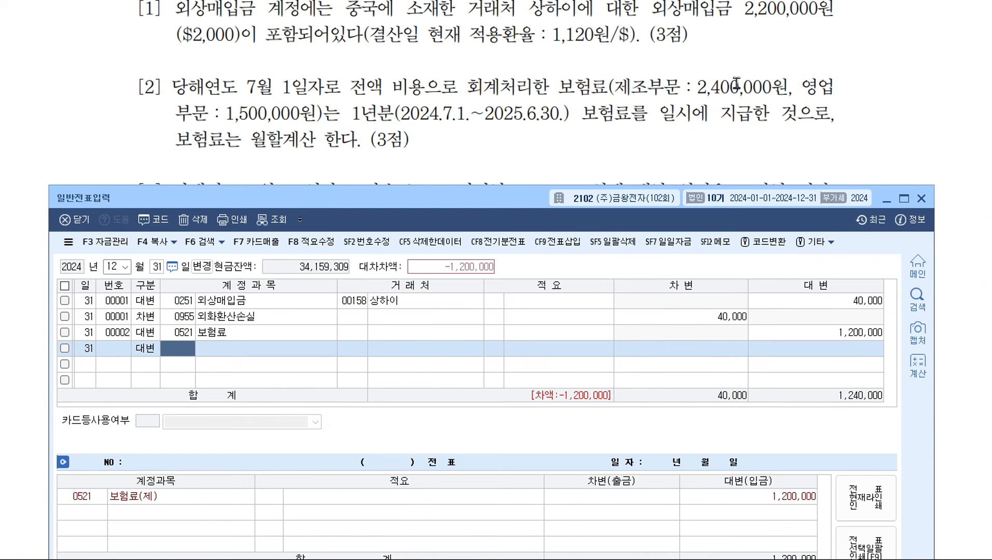
Step: Add a second insurance credit line of 750,000 to account 0821 보험료
type("0821")
key("Return")
key("Return")
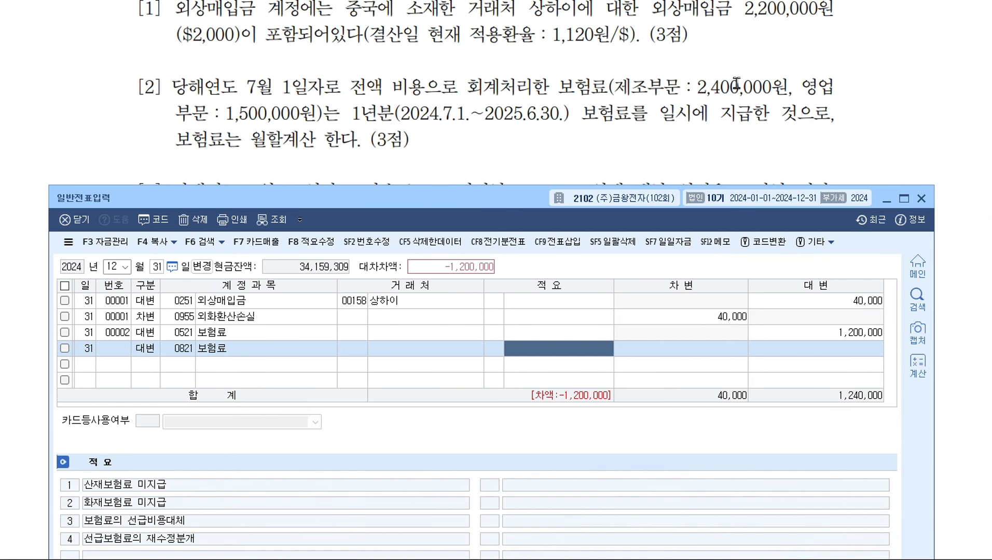
key("Return")
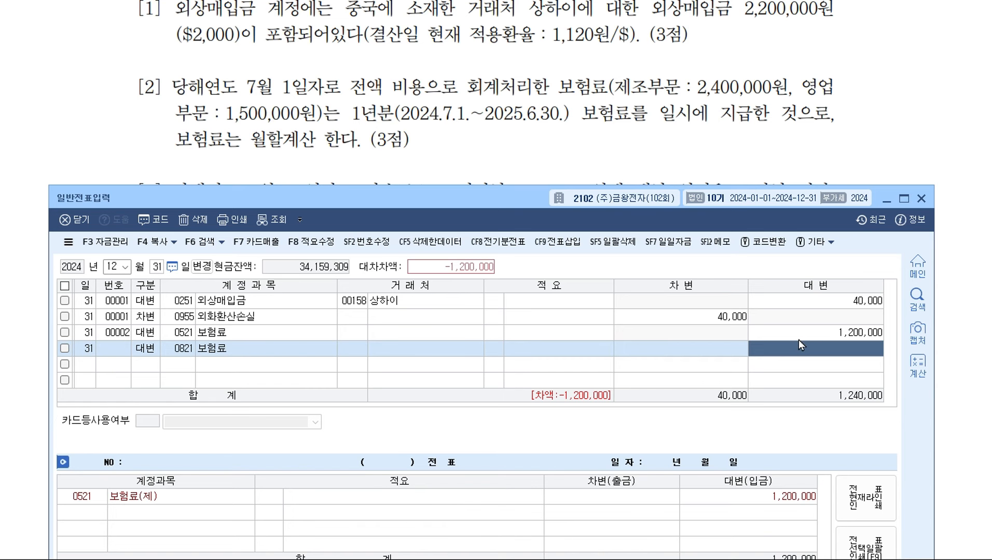
type("750")
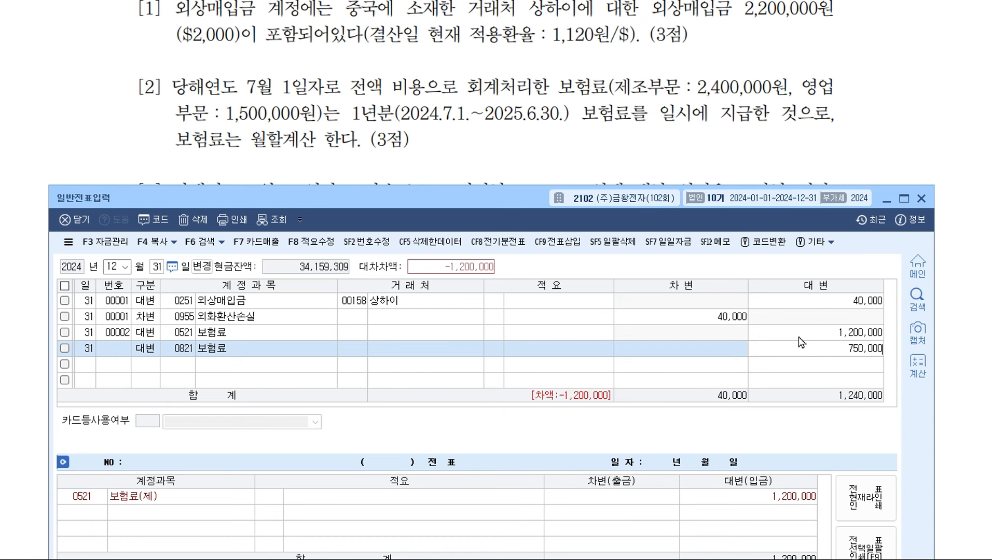
key("Return")
Step: Balance the two 보험료 credits with a debit line of 1,950,000 to account 0133 선급비용
type("3")
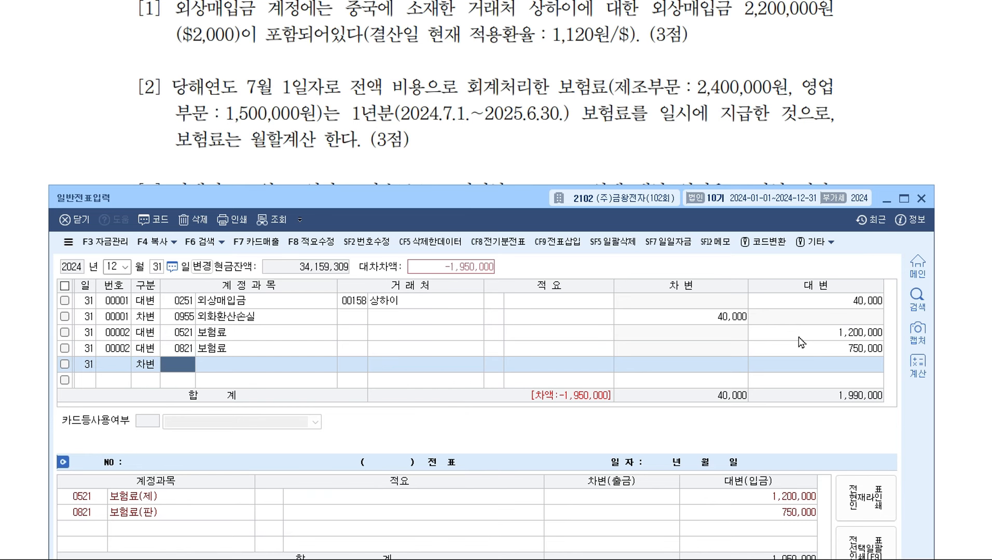
type("133")
key("Return")
key("Return")
key("Return")
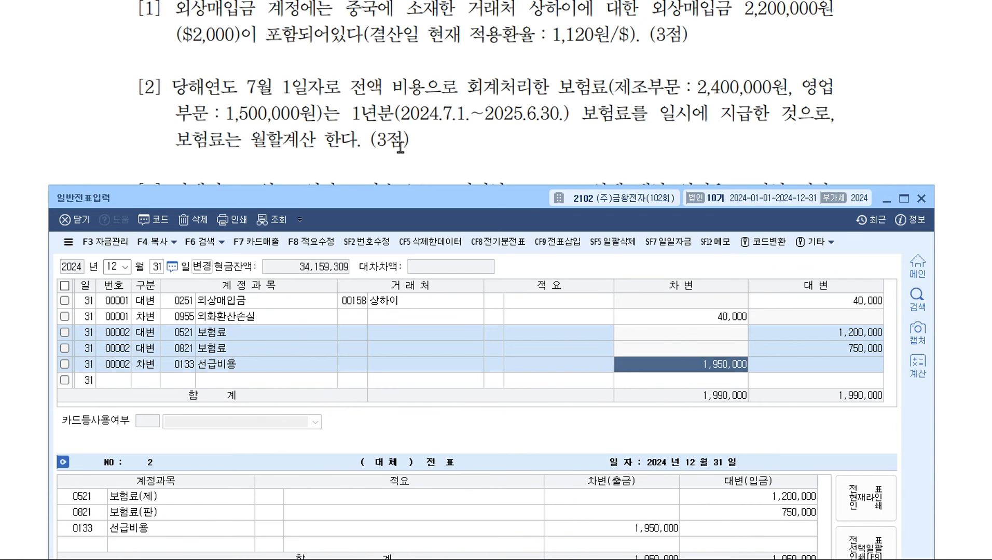
Step: Bring question [3] into view, move the voucher window up below it, and select the empty December 31 line
scroll(400, 148, "down", 3)
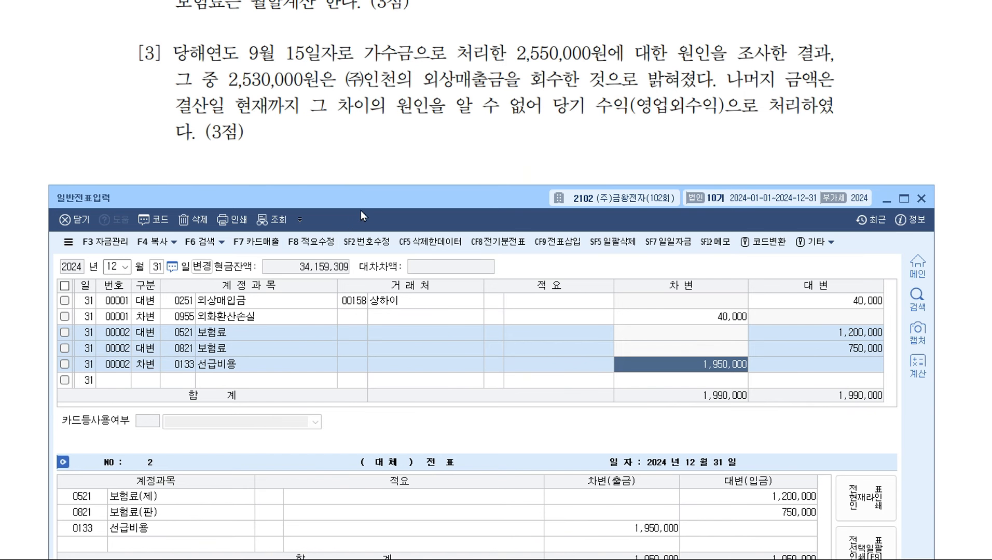
left_click_drag(376, 199, 376, 184)
left_click(152, 371)
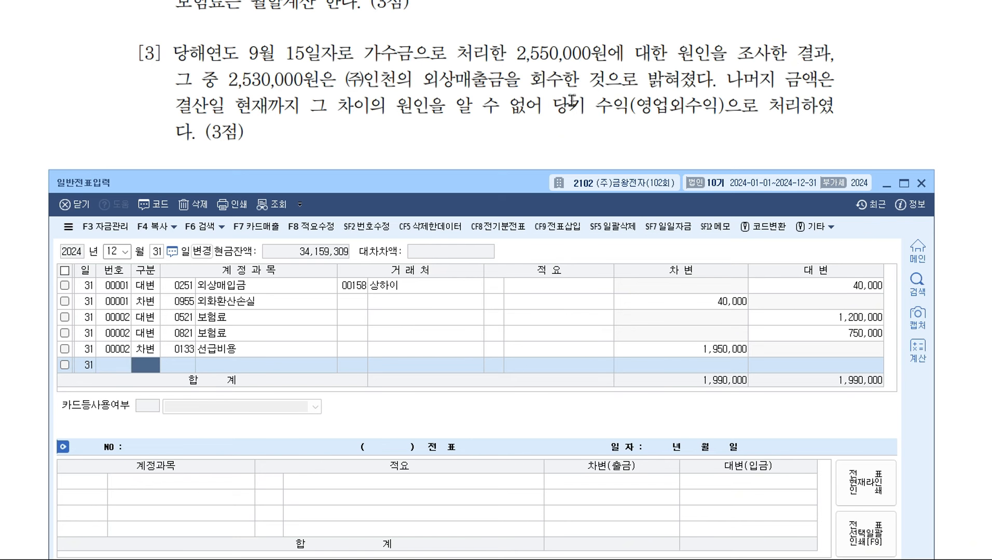
Step: Look up the September 15 voucher and check its 가수금 line's trading partner and amount
left_click(118, 251)
type("09")
key("Return")
type("15")
key("Return")
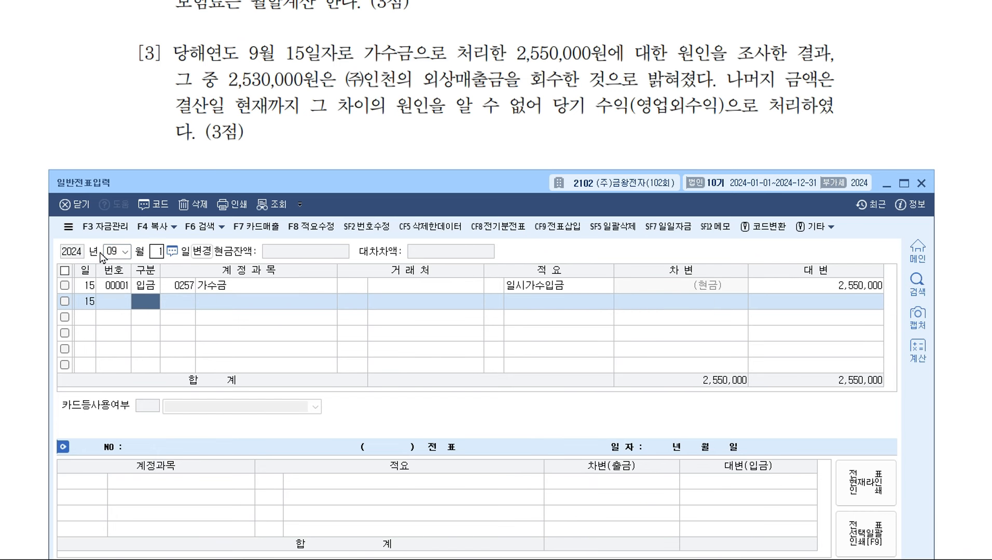
left_click(290, 291)
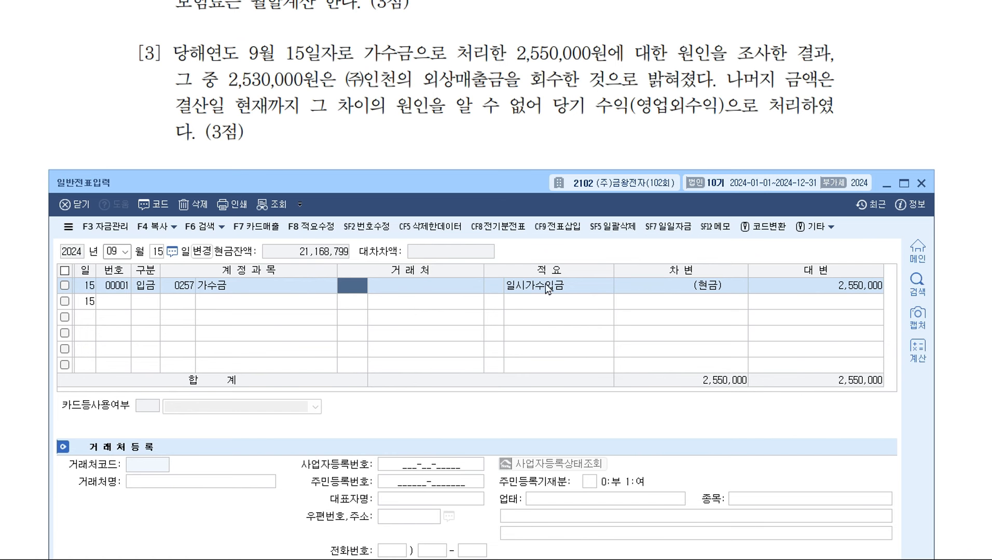
left_click(851, 289)
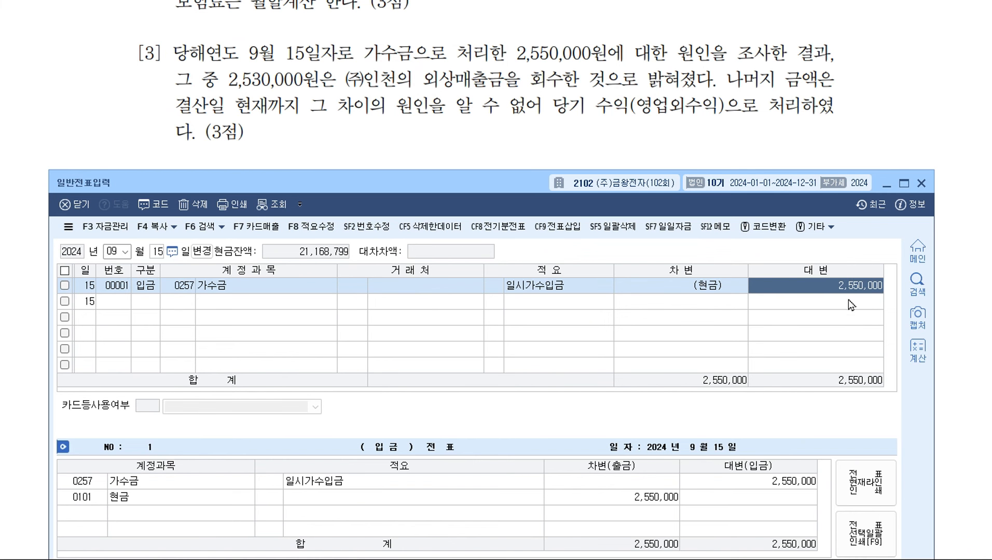
Step: Return to the December 31 vouchers and add a debit line of 2,550,000 to account 0257 가수금
left_click(115, 252)
type("12")
key("Return")
type("31")
key("Return")
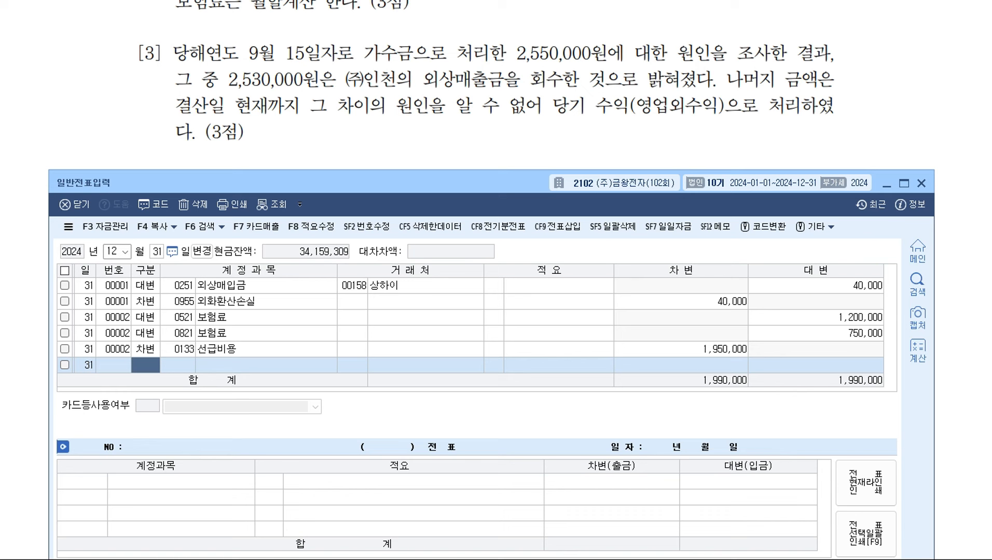
type("3가수")
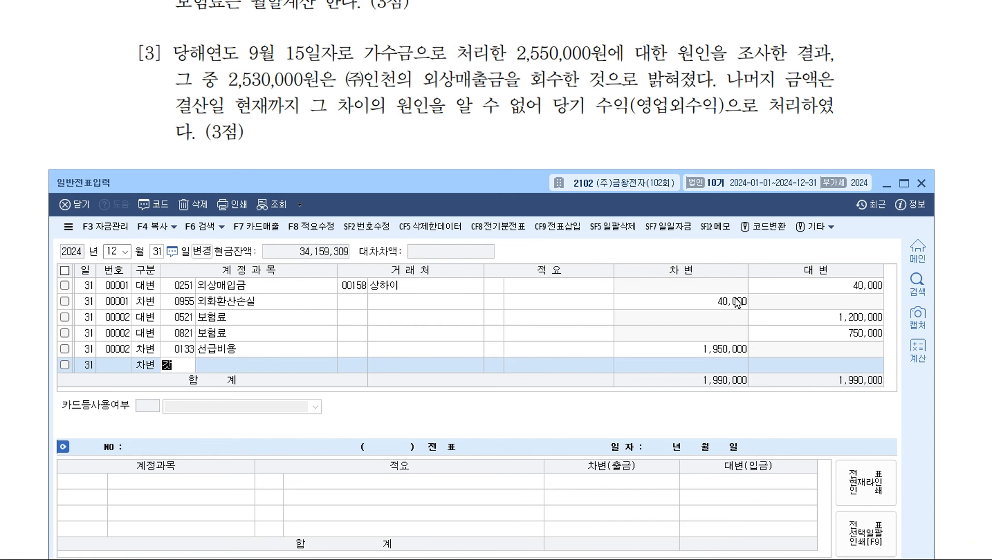
key("Return")
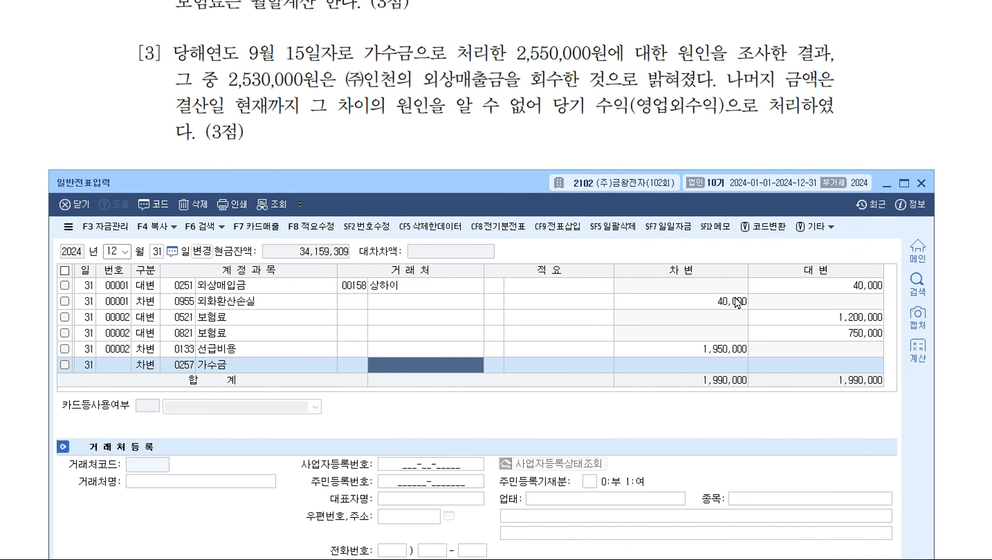
key("Return")
key("Return")
type("2,550,000")
key("Return")
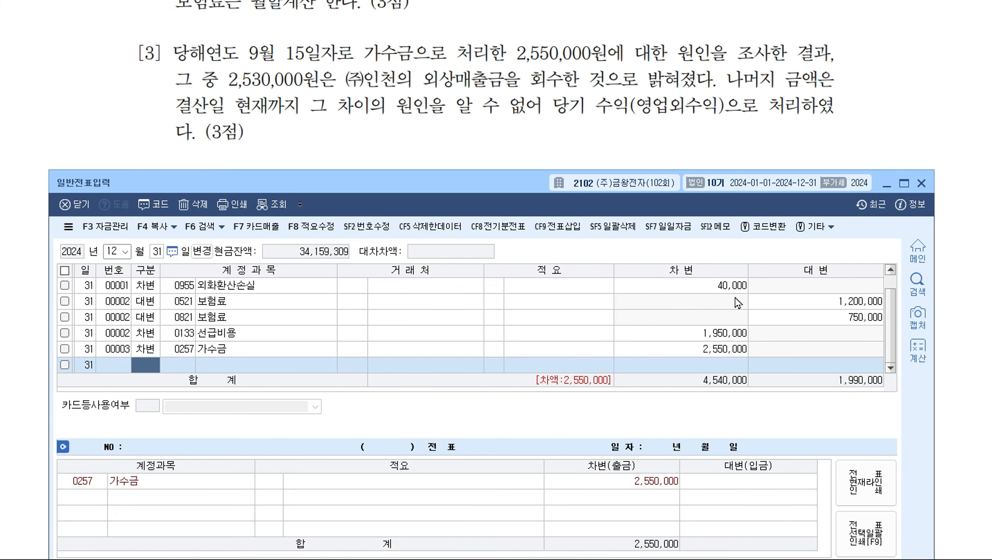
Step: Add a credit line of 2,530,000 to account 0108 외상매출금 with (주)인천 as the trading partner
type("4108")
key("Return")
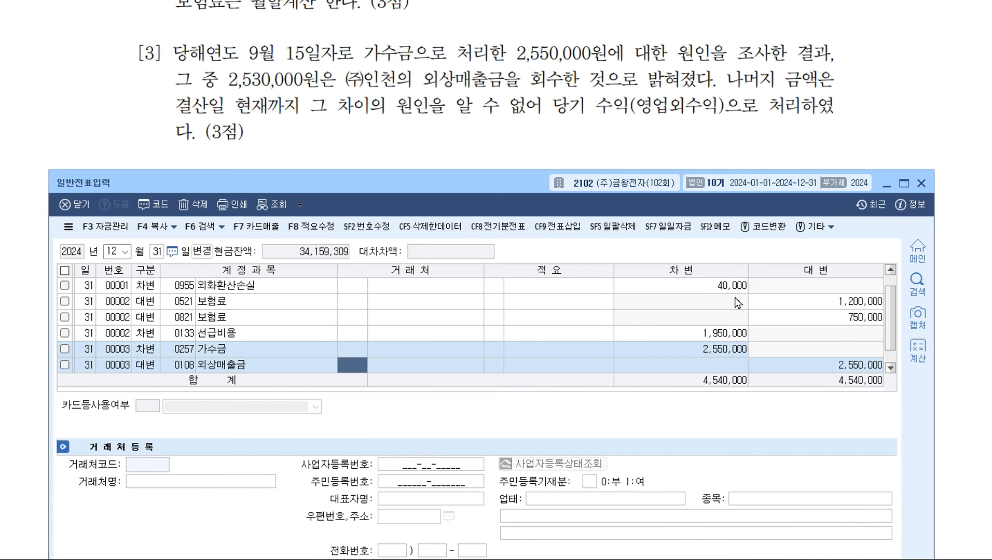
type("인천")
key("Return")
key("Return")
key("Return")
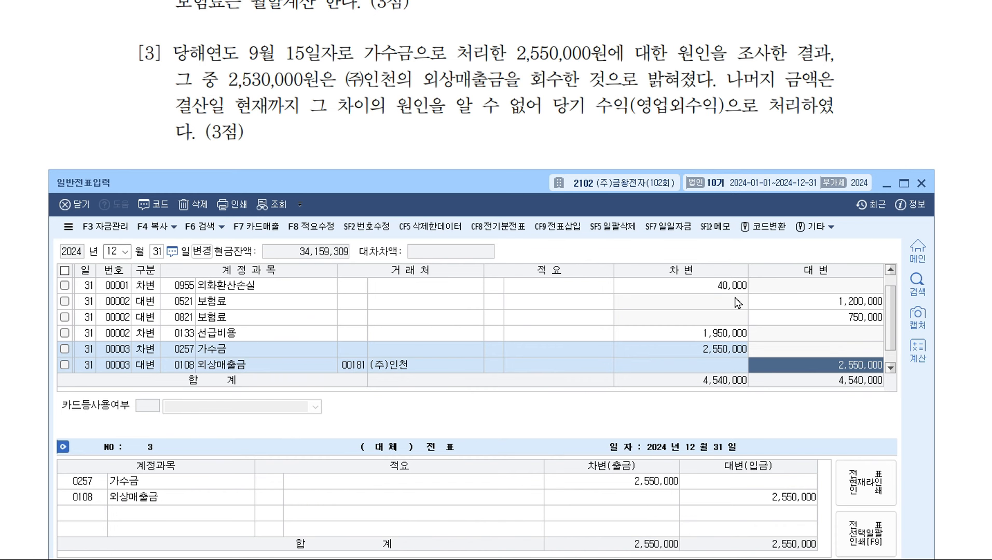
type("2,5")
type("30,000")
key("Return")
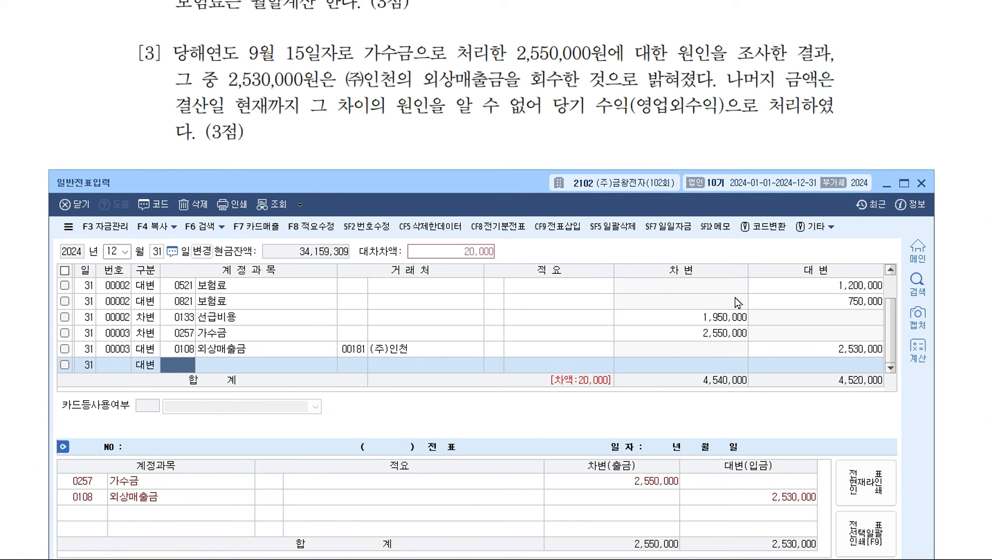
Step: Look up account 0930 잡이익 by name and credit it with the remaining 20,000
key("F2")
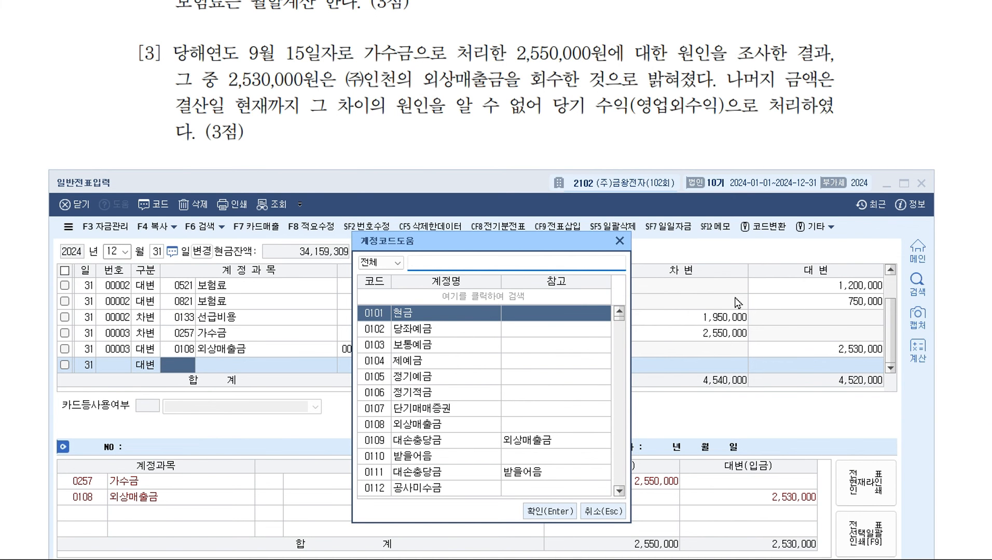
type("잡이익")
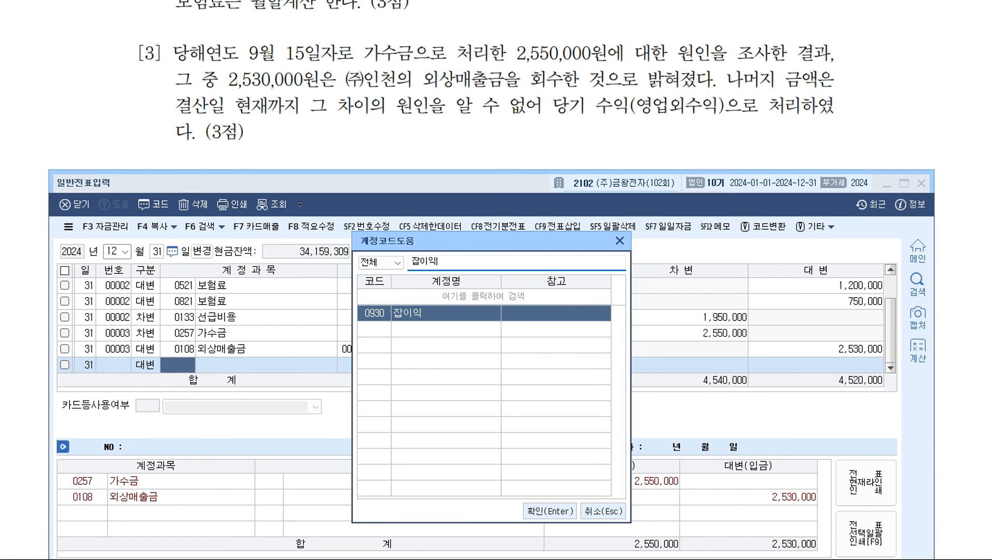
key("Return")
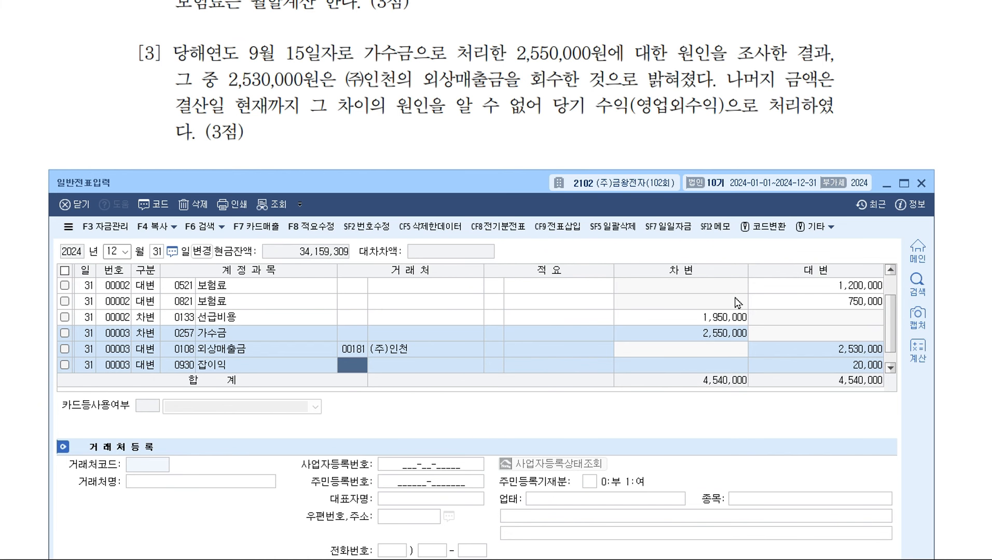
Step: Check the 잡이익 line of the 가수금 clearing voucher and close the 일반전표입력 window
left_click(33, 408)
scroll(32, 407, "down", 5)
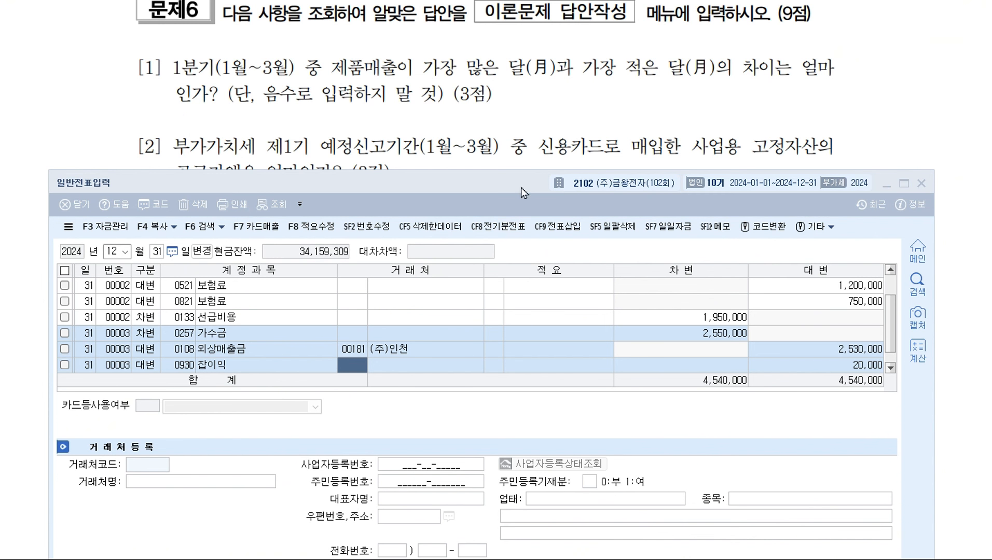
left_click_drag(521, 187, 512, 220)
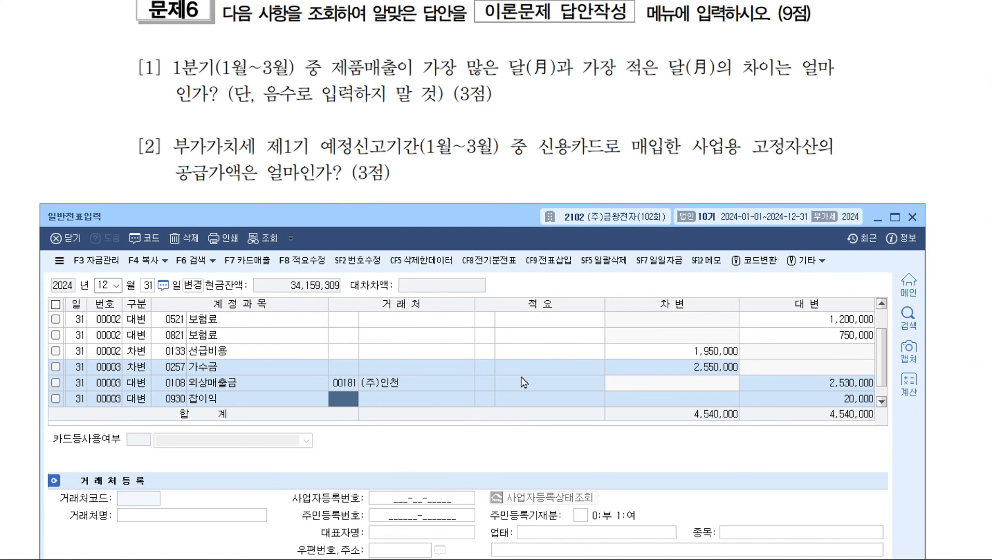
left_click(571, 405)
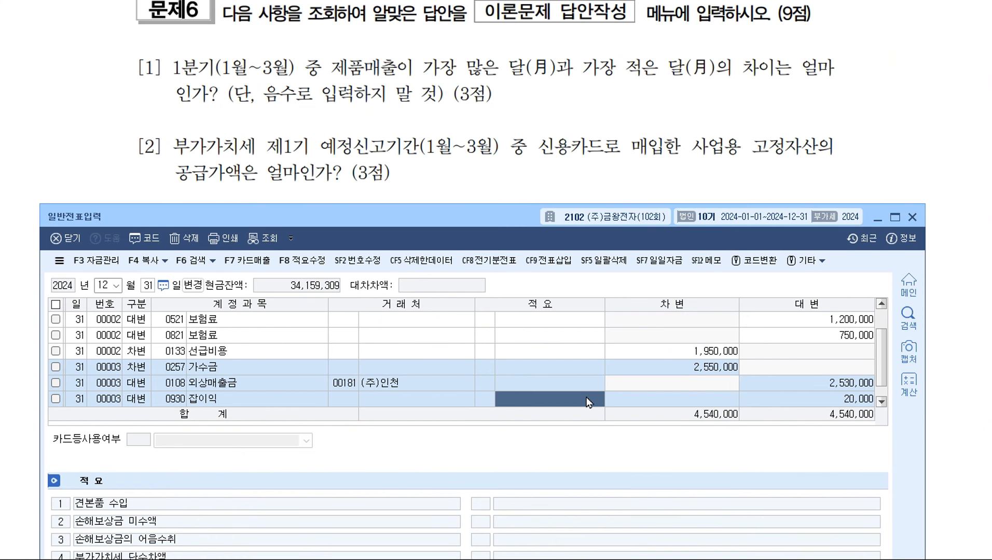
left_click(854, 405)
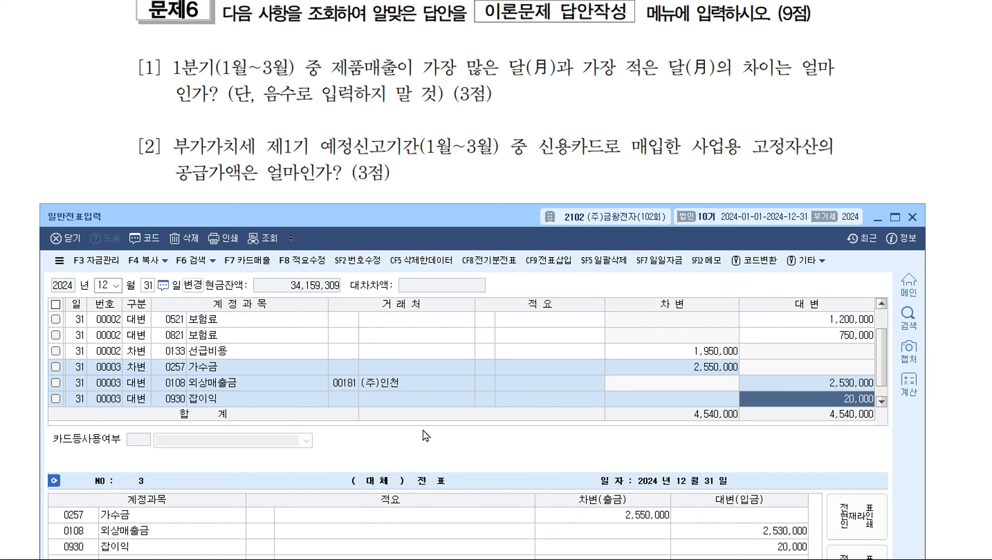
left_click(913, 217)
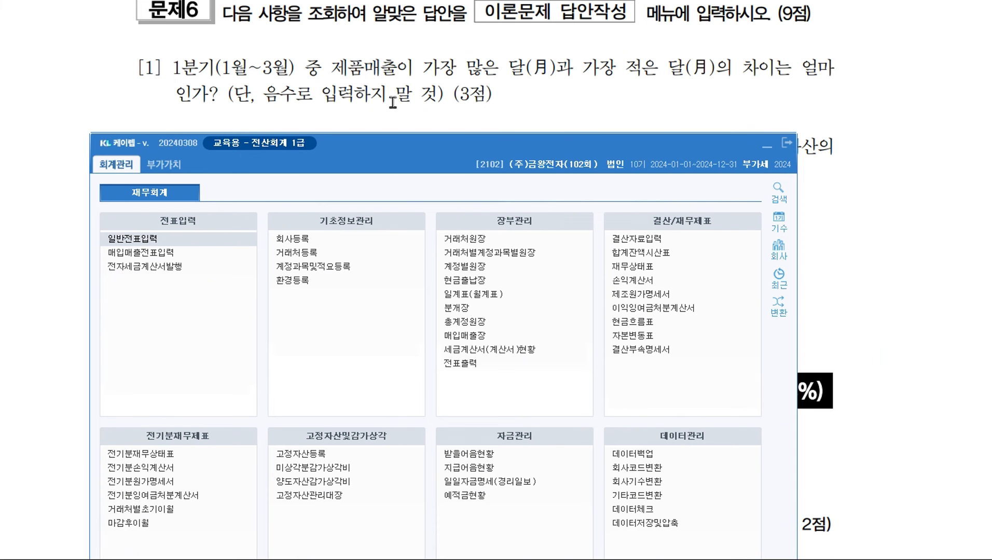
Step: Review the 문제5 closing items in the exam document and read question [1] of 문제6
left_click(518, 87)
scroll(516, 148, "up", 9)
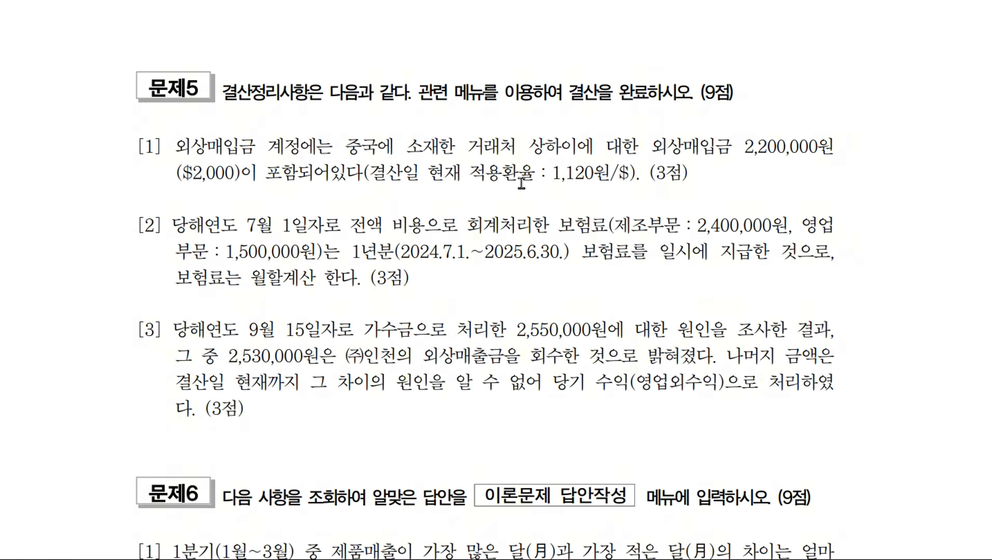
left_click(586, 164)
left_click(361, 269)
left_click(419, 371)
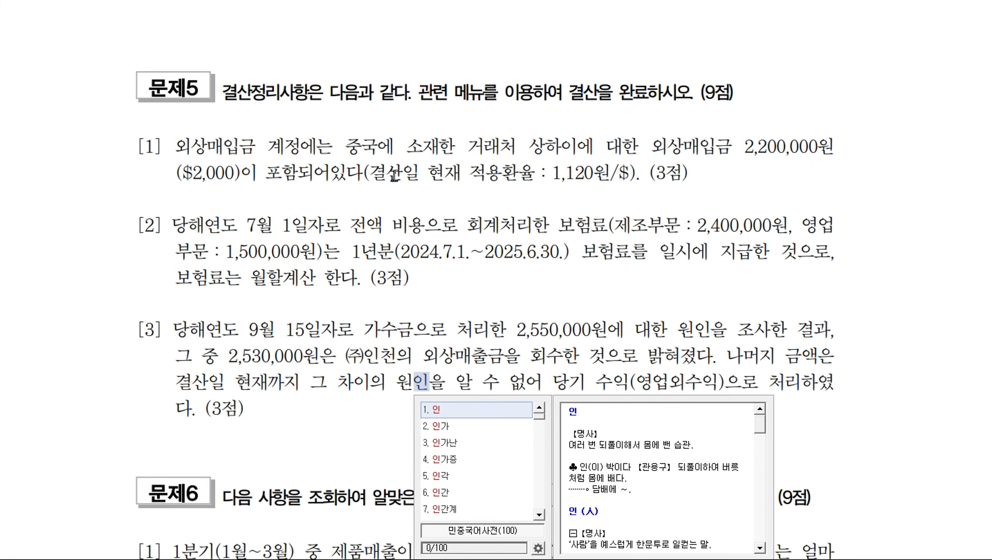
left_click(321, 415)
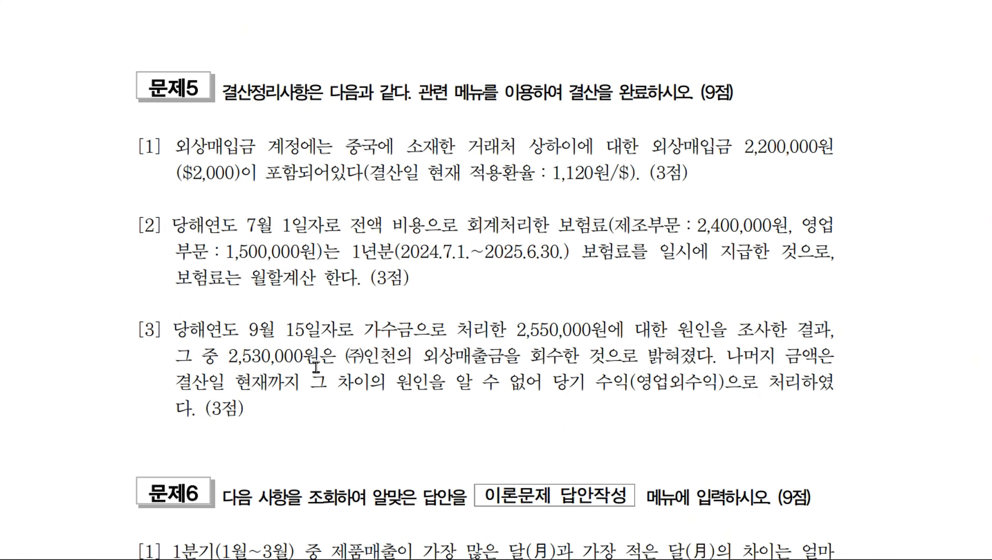
scroll(327, 369, "down", 5)
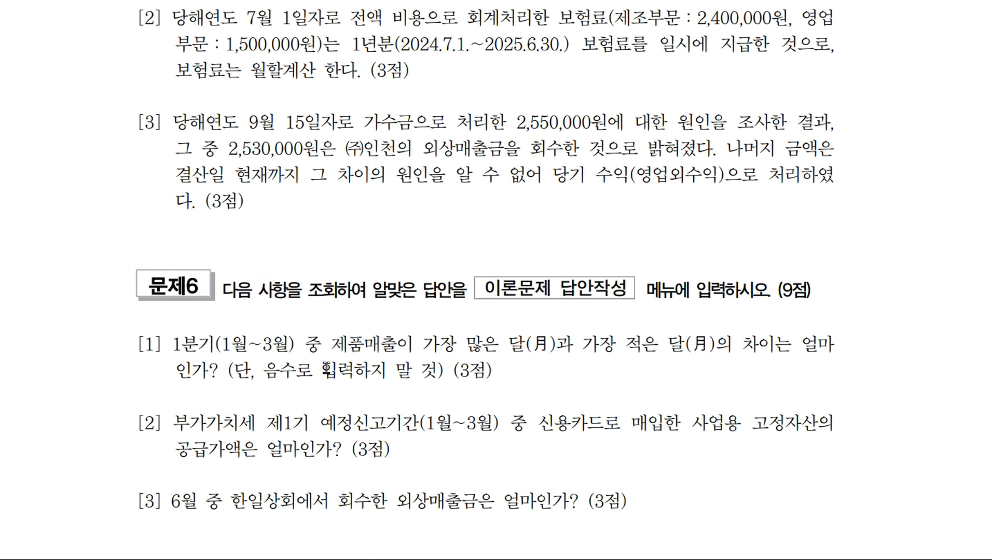
scroll(330, 362, "down", 3)
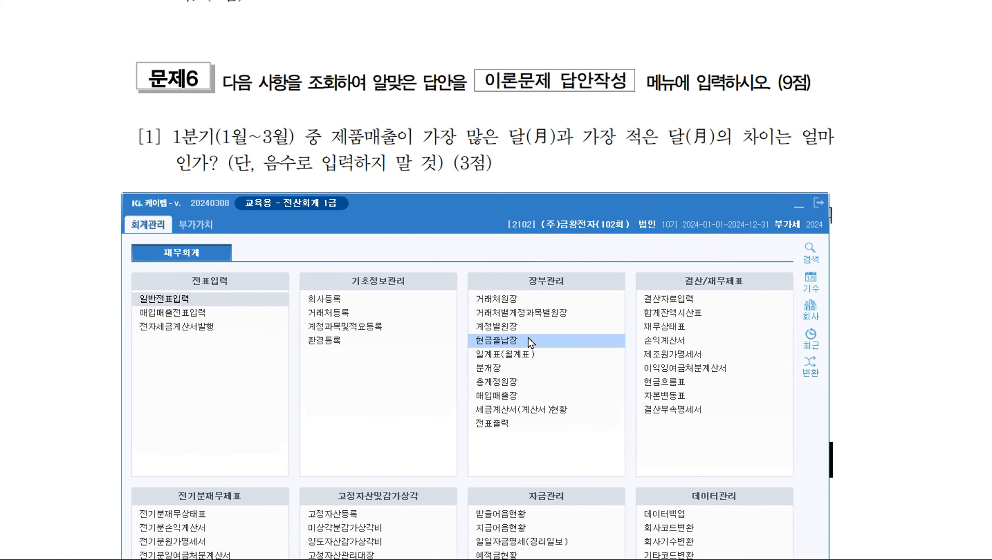
Step: Query the monthly 총계정원장 from January 1 to March 31, 2024 for account 0404 제품매출
left_click(519, 383)
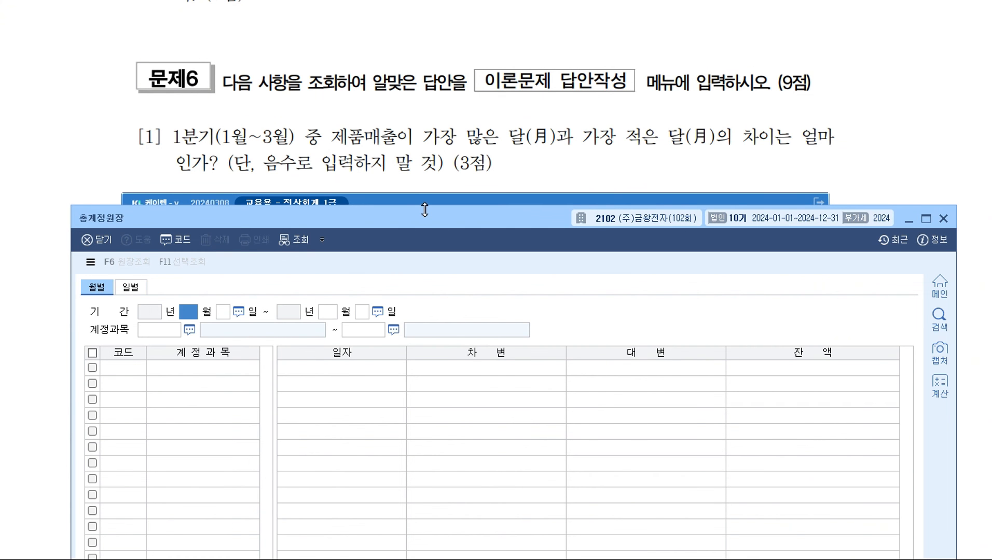
left_click_drag(425, 203, 425, 198)
type("1")
key("Return")
key("Return")
type("3")
key("Return")
key("Return")
type("404")
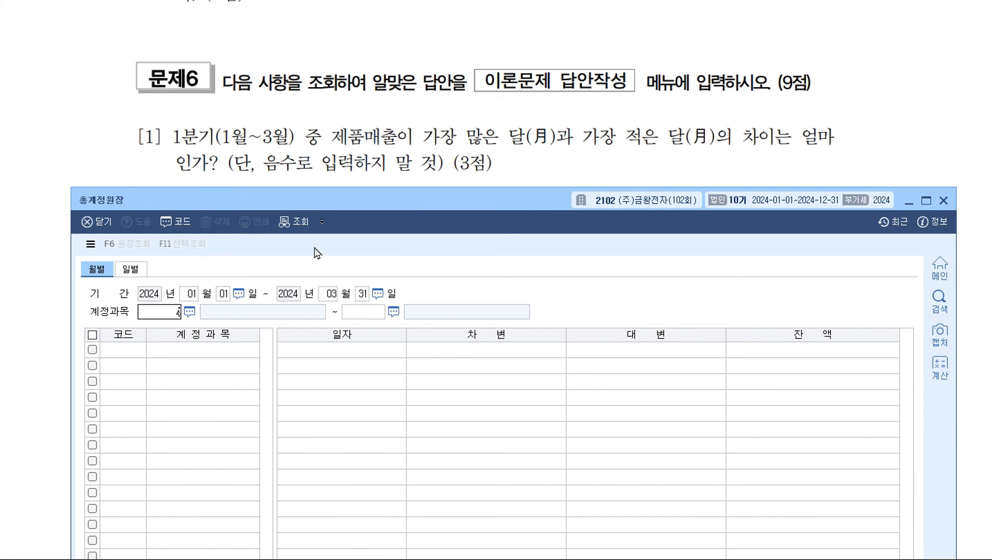
key("Return")
type("404")
key("Return")
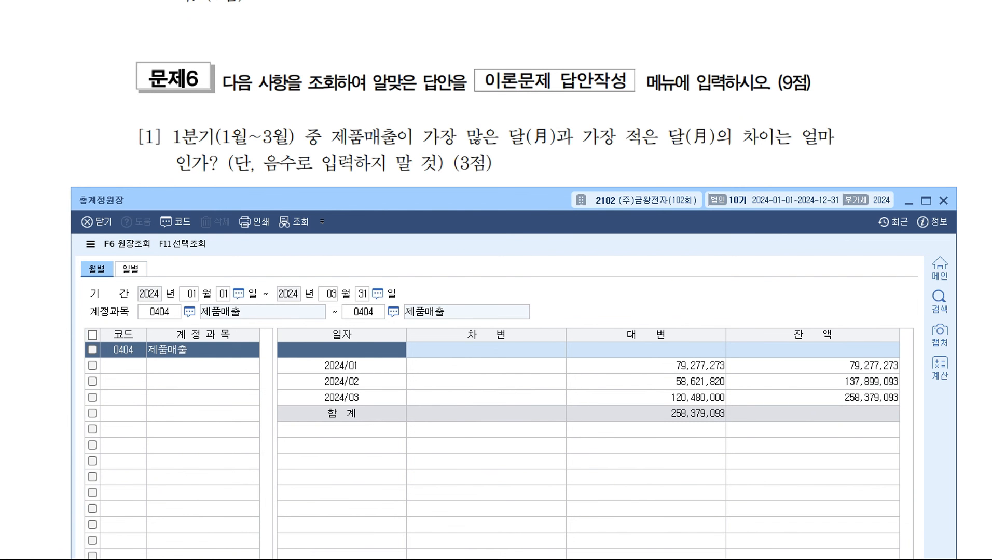
Step: Mark the February and March 제품매출 amounts, their difference and the no-negative condition of question [1], and clear the marks
key("ctrl+2")
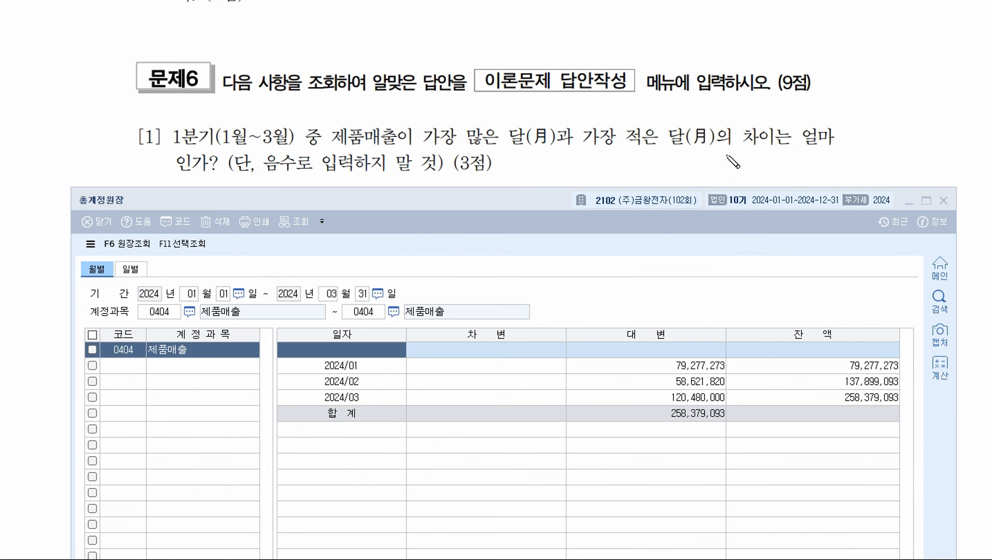
left_click_drag(666, 399, 659, 378)
mouse_move(732, 379)
left_mouse_down()
mouse_move(741, 390)
mouse_move(733, 394)
mouse_move(757, 389)
left_mouse_up()
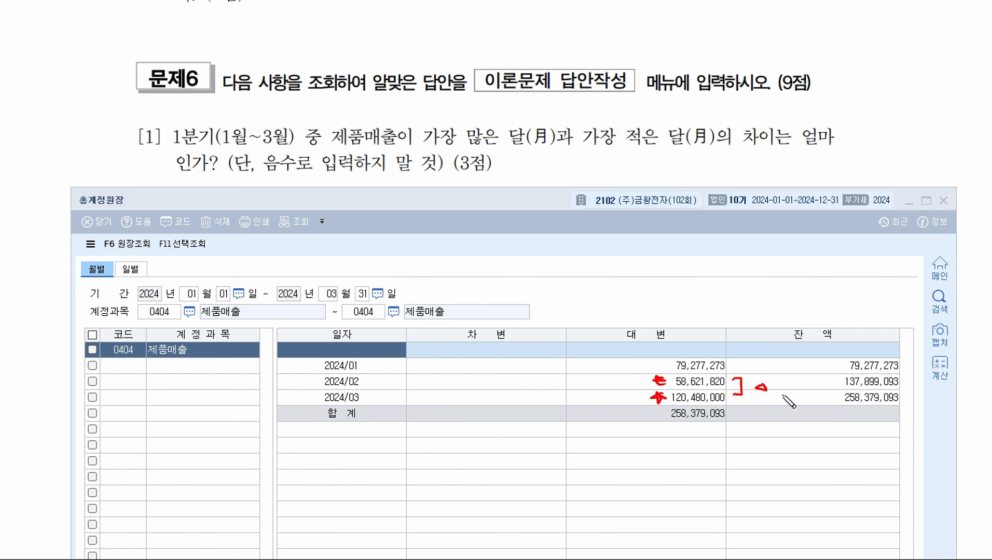
left_click_drag(815, 398, 820, 391)
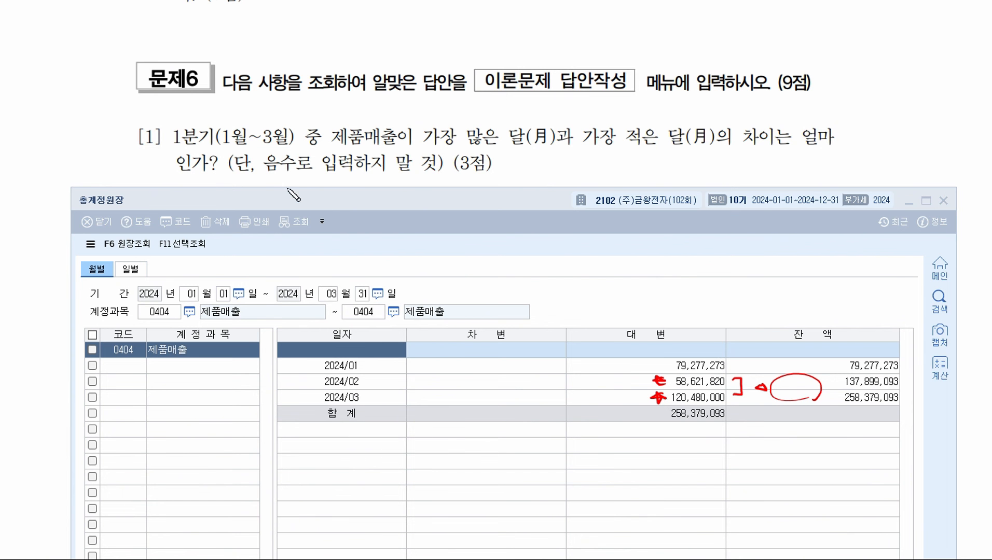
mouse_move(267, 158)
left_mouse_down()
mouse_move(294, 171)
mouse_move(295, 158)
left_mouse_up()
mouse_move(770, 396)
left_mouse_down()
mouse_move(818, 378)
mouse_move(775, 400)
mouse_move(794, 376)
mouse_move(832, 383)
mouse_move(822, 391)
left_mouse_up()
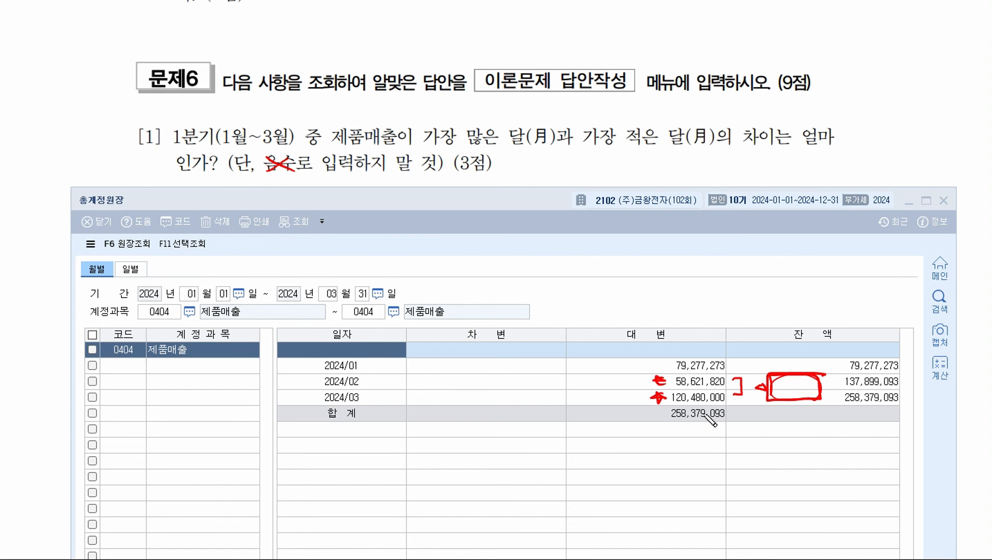
mouse_move(564, 154)
left_mouse_down()
mouse_move(556, 167)
mouse_move(580, 175)
mouse_move(615, 162)
mouse_move(618, 173)
mouse_move(633, 159)
mouse_move(643, 177)
mouse_move(678, 164)
left_mouse_up()
left_click_drag(688, 162, 686, 163)
key("Escape")
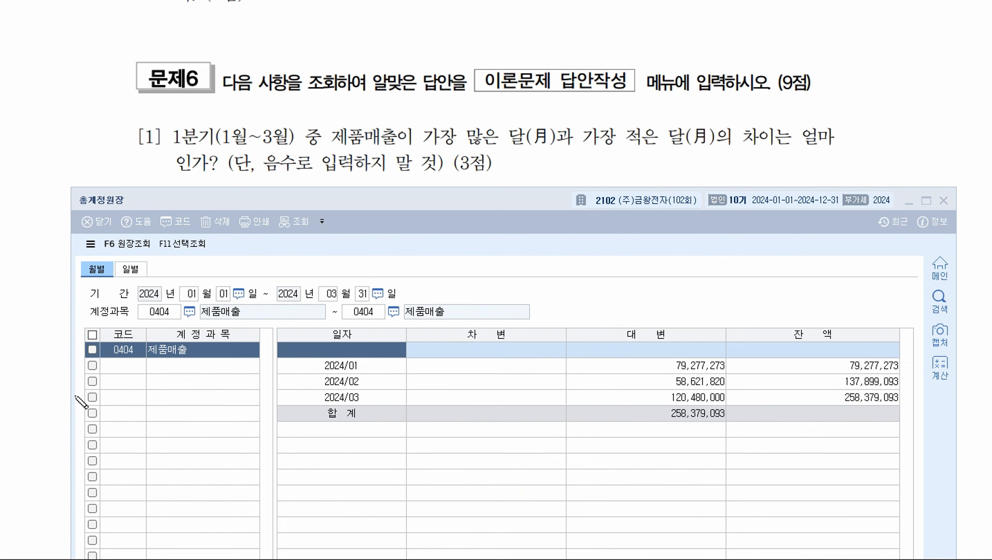
Step: Underline 고정자산의 in question [2] of 문제6 and open the 부가가치세신고서, placing its window below the question
left_click(28, 408)
scroll(496, 280, "down", 1)
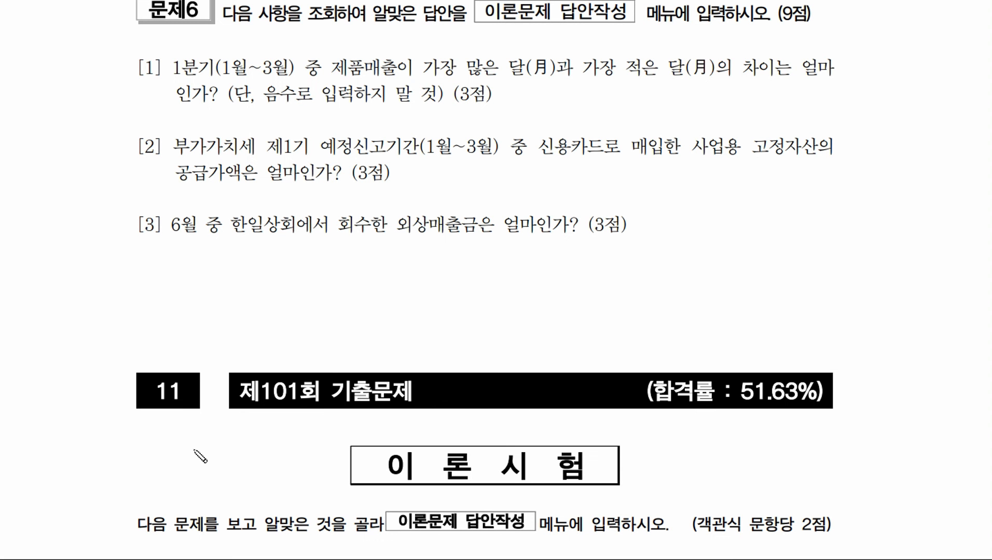
left_click_drag(741, 161, 837, 161)
left_click(208, 559)
left_click(195, 224)
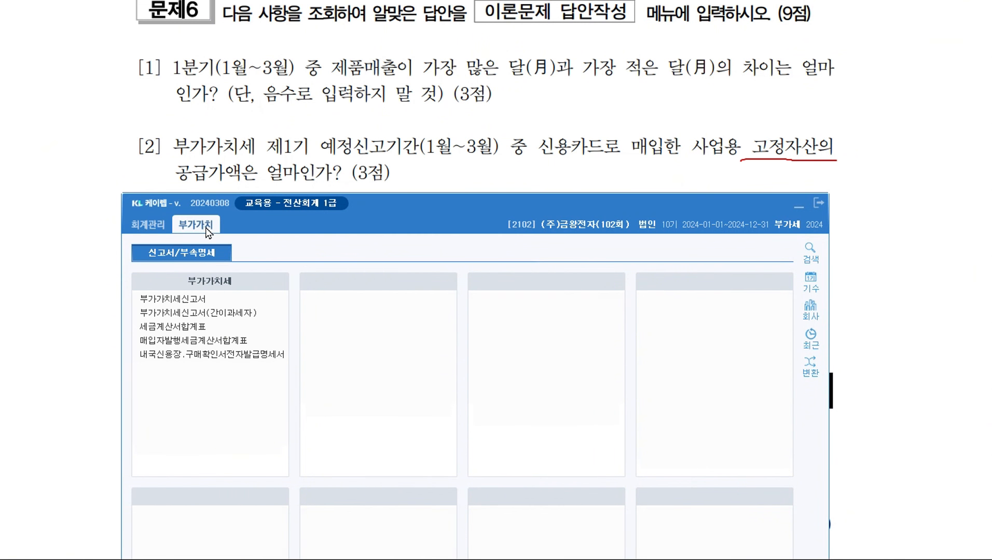
left_click(179, 304)
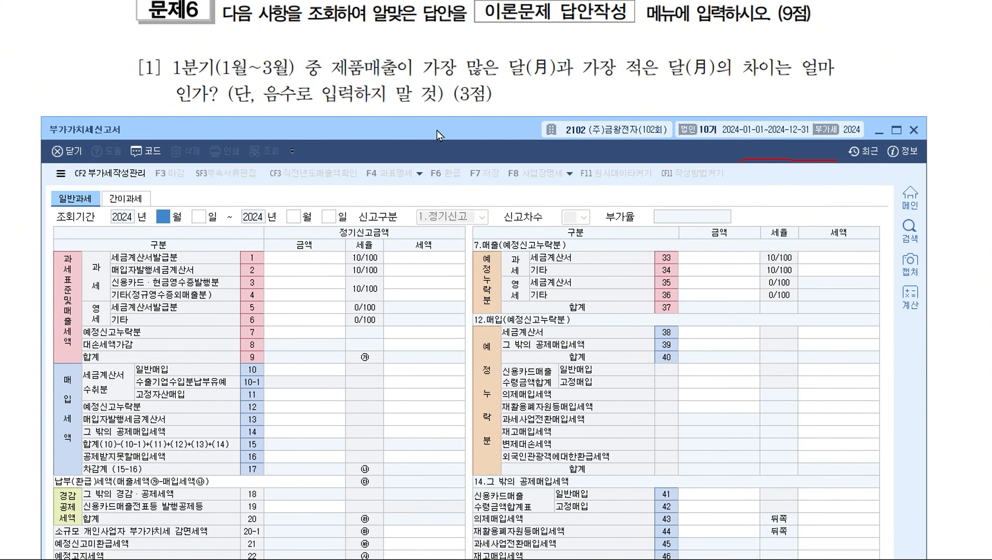
left_click_drag(437, 130, 463, 206)
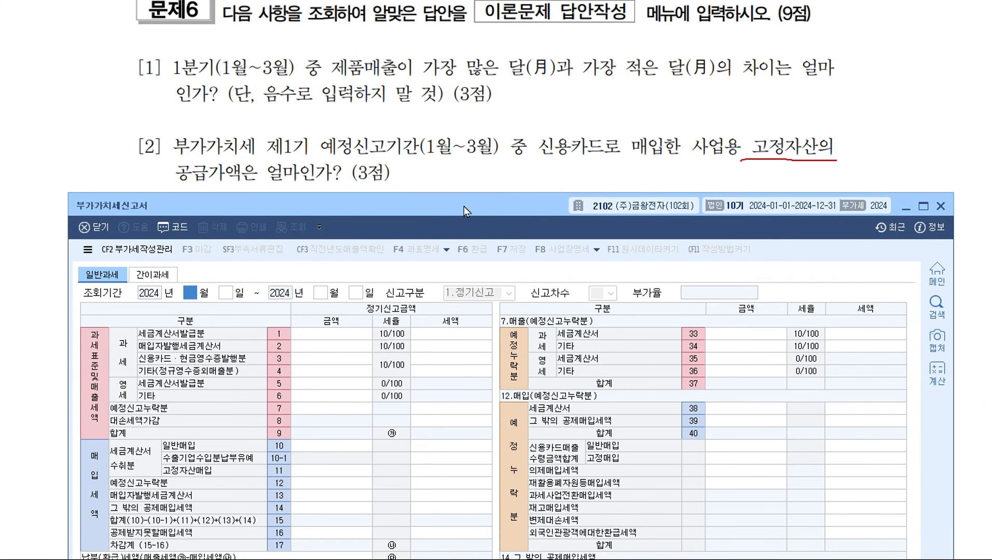
Step: Load the 부가가치세신고서 for January 1 to March 31, 2024, and clear the underline from question [2]
type("1")
key("Return")
key("Return")
type("3")
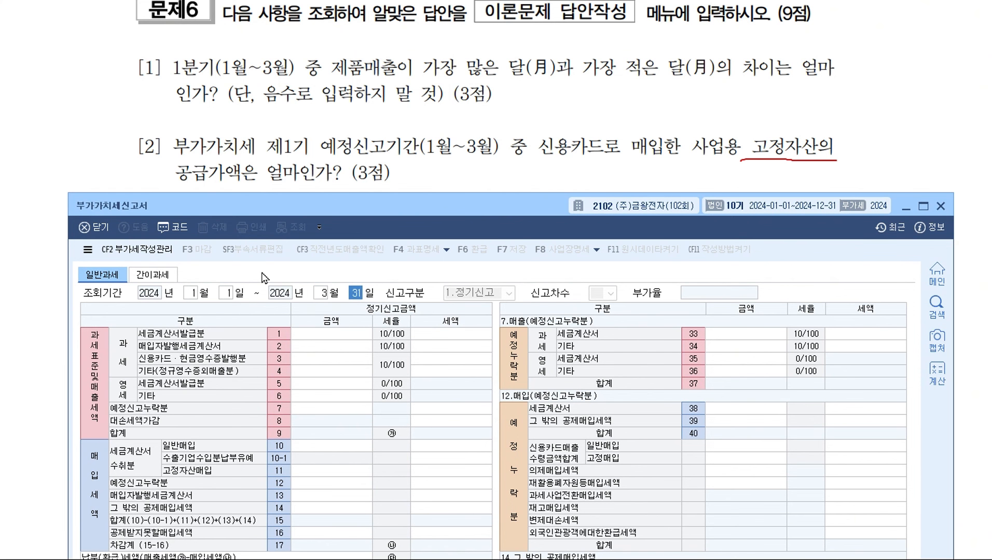
key("Return")
key("Return")
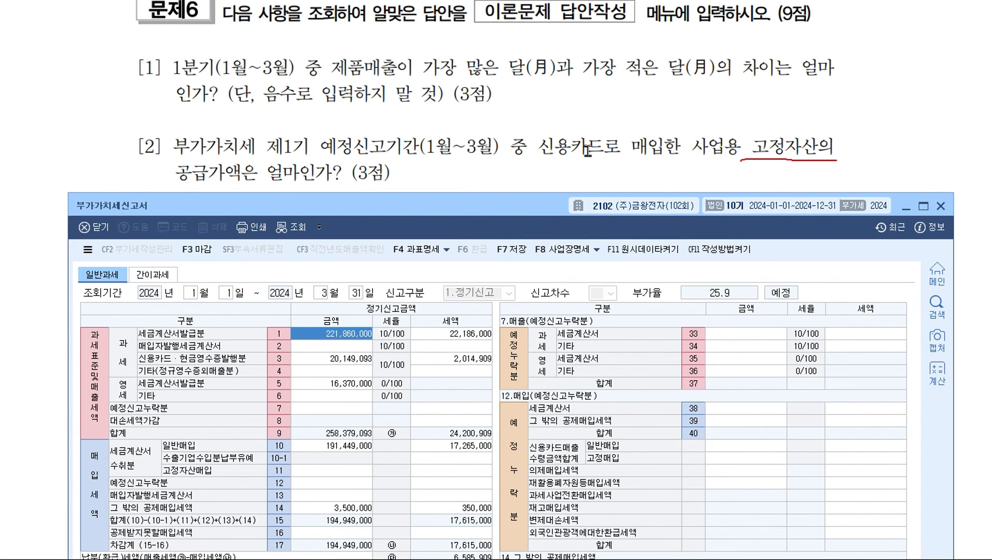
scroll(597, 193, "down", 3)
key("Escape")
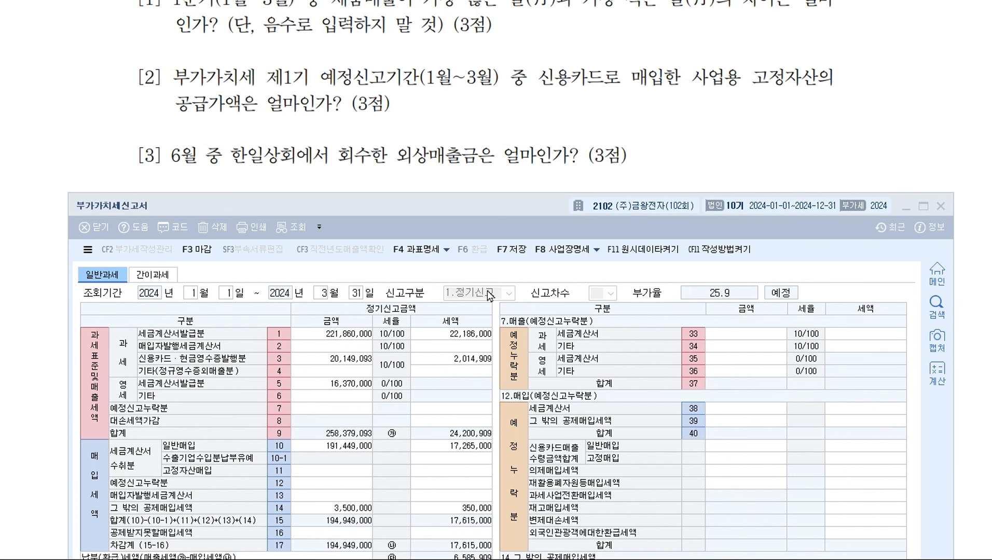
Step: Move the 부가가치세신고서 up under question [2] and mark 신용카드로 매입한, boxing the 매입세액 section and crossing out 세금계산서 수취분
left_click_drag(501, 206, 498, 135)
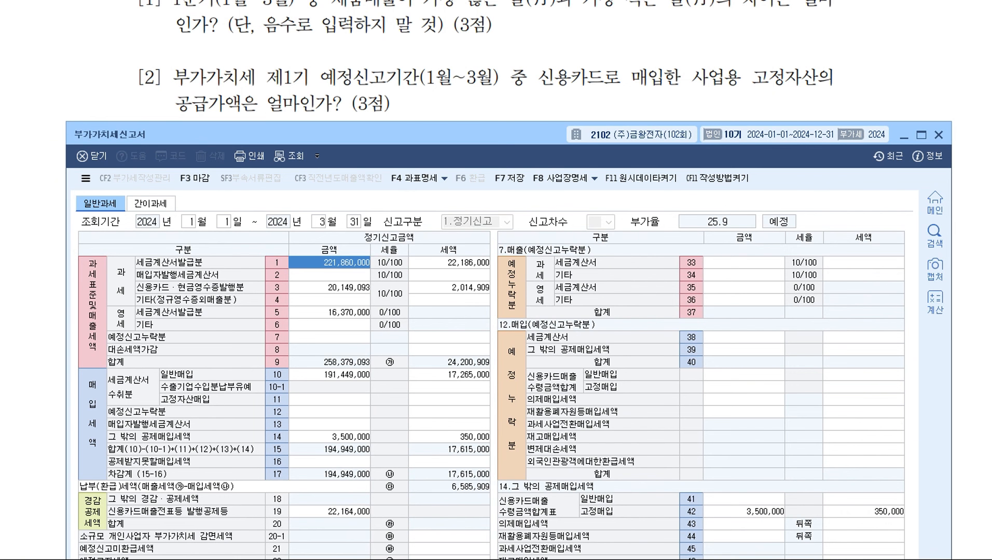
key("ctrl+2")
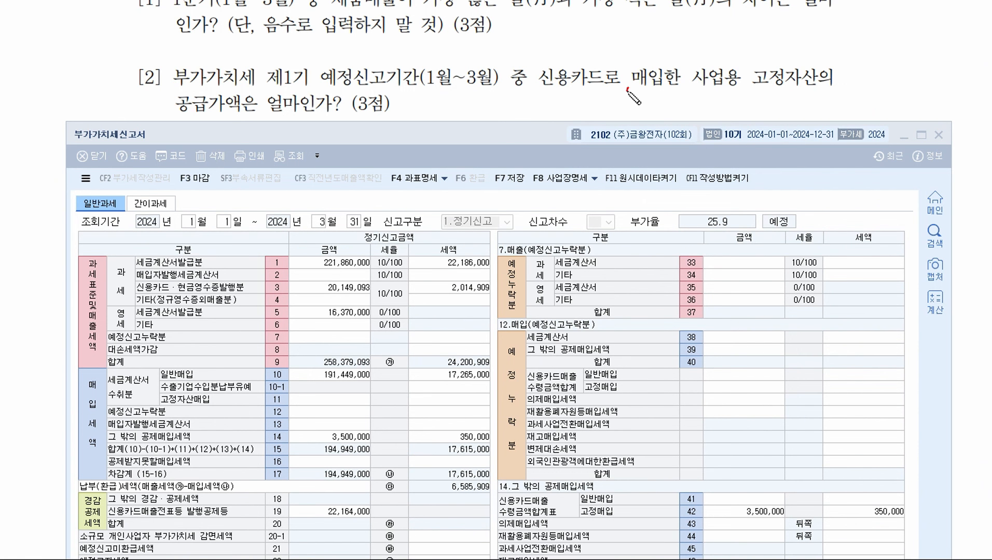
left_click_drag(628, 88, 686, 90)
mouse_move(105, 379)
left_mouse_down()
mouse_move(87, 400)
mouse_move(88, 446)
mouse_move(107, 423)
mouse_move(104, 379)
left_mouse_up()
left_click_drag(538, 89, 614, 89)
left_click_drag(155, 372, 109, 405)
left_click_drag(120, 377, 151, 409)
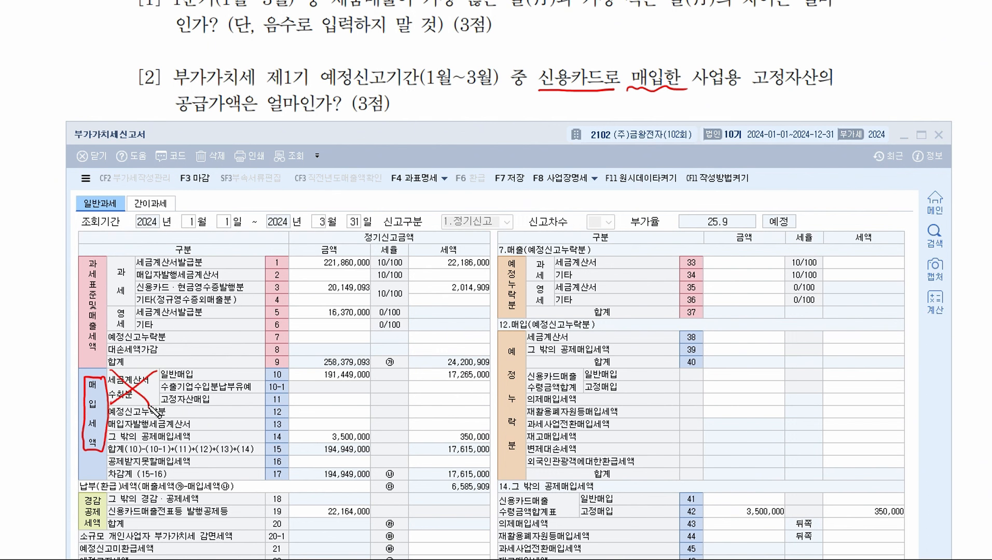
Step: Mark row 14 그 밖의 공제매입세액 and link it to section 14's boxed 신용카드매출 수령금액합계표
left_click_drag(108, 444, 213, 440)
mouse_move(292, 432)
left_mouse_down()
mouse_move(266, 446)
mouse_move(291, 430)
left_mouse_up()
mouse_move(491, 433)
left_mouse_down()
mouse_move(511, 490)
mouse_move(519, 483)
mouse_move(501, 477)
mouse_move(498, 508)
mouse_move(564, 517)
left_mouse_up()
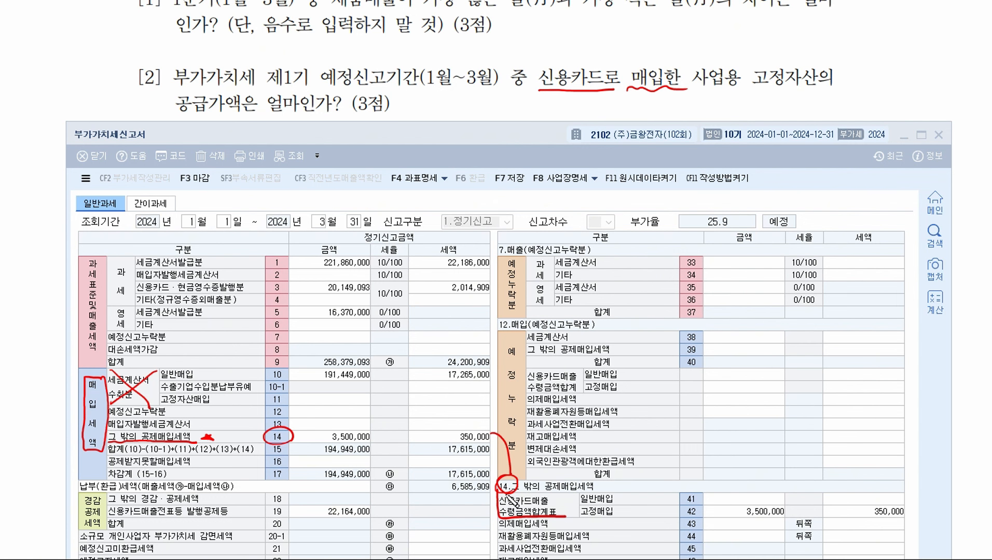
mouse_move(499, 493)
left_mouse_down()
mouse_move(561, 494)
mouse_move(561, 517)
left_mouse_up()
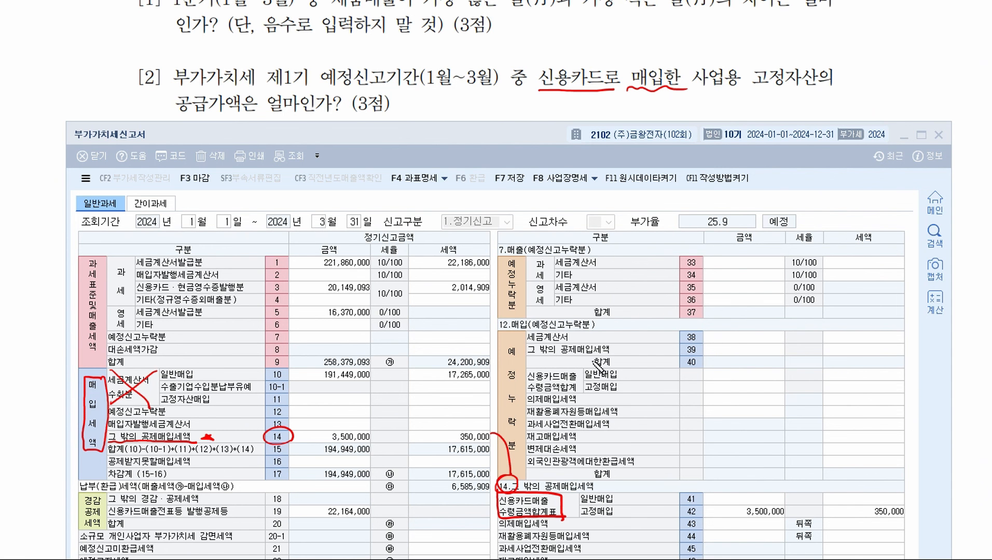
Step: Mark 사업용 고정자산 and 공급가액 in question [2], point 고정매입 to row 42, circle its 금액 and check its 세액
left_click_drag(571, 52, 651, 54)
mouse_move(700, 95)
left_mouse_down()
mouse_move(789, 95)
mouse_move(789, 63)
mouse_move(822, 83)
left_mouse_up()
mouse_move(581, 520)
left_mouse_down()
mouse_move(673, 512)
mouse_move(665, 519)
left_mouse_up()
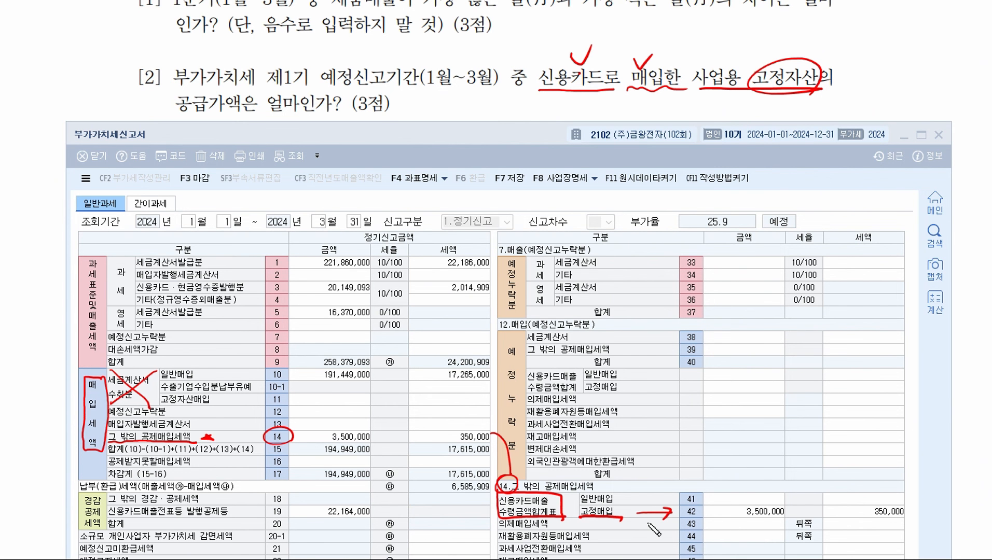
left_click_drag(167, 112, 258, 110)
mouse_move(774, 495)
left_mouse_down()
mouse_move(783, 516)
mouse_move(781, 497)
left_mouse_up()
left_click_drag(879, 495, 890, 484)
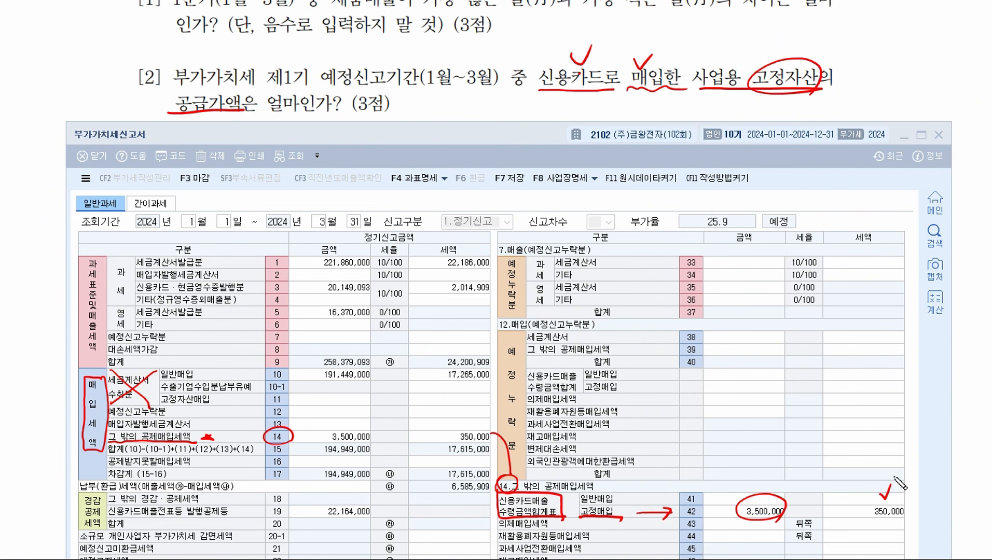
Step: Write "tax" above row 42's 세액 and an underlined "only" with an arrow above its 금액
left_click_drag(875, 442, 875, 456)
left_click_drag(862, 451, 914, 467)
left_click_drag(913, 456, 902, 468)
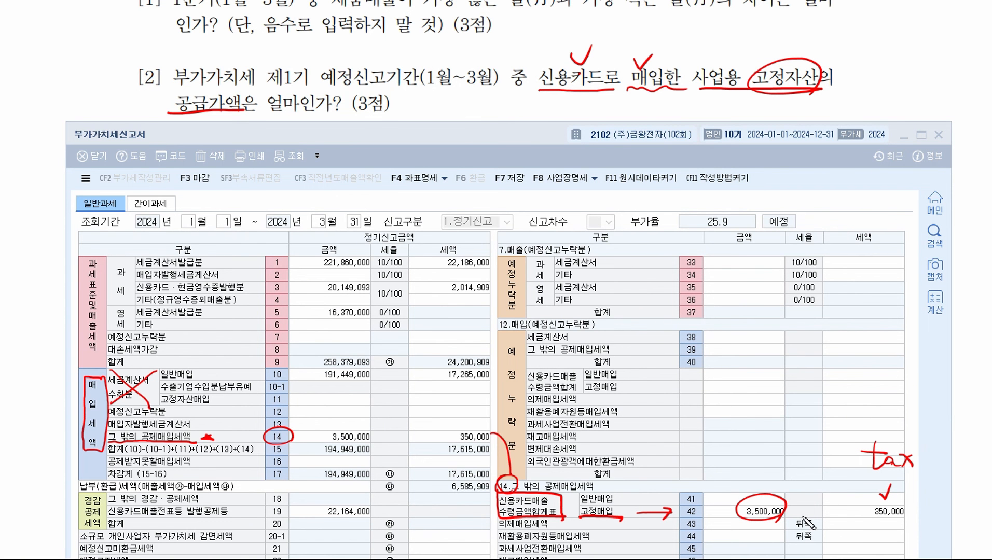
mouse_move(774, 445)
left_mouse_down()
mouse_move(776, 497)
mouse_move(784, 485)
mouse_move(755, 445)
mouse_move(781, 447)
left_mouse_up()
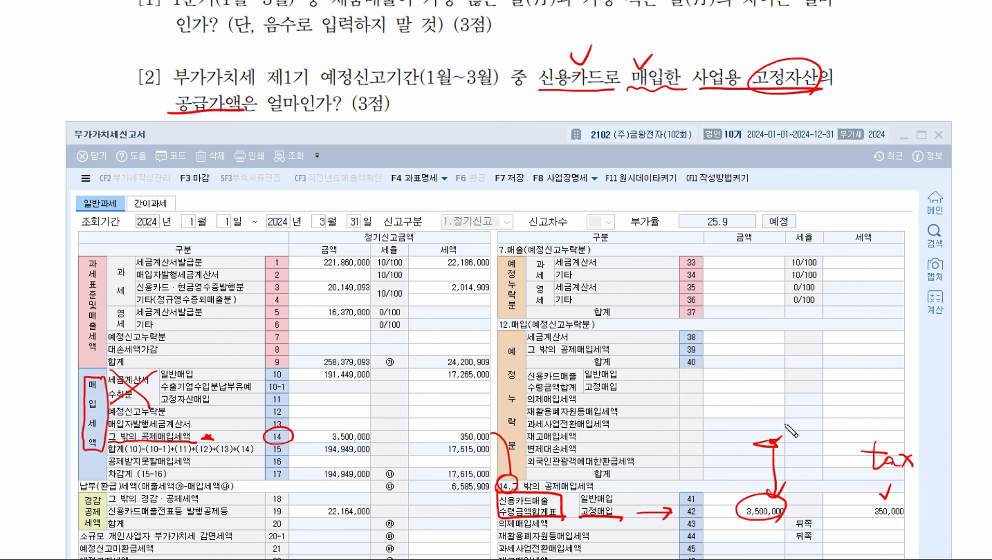
left_click_drag(737, 398, 770, 408)
left_click_drag(778, 390, 789, 414)
left_click_drag(711, 421, 840, 420)
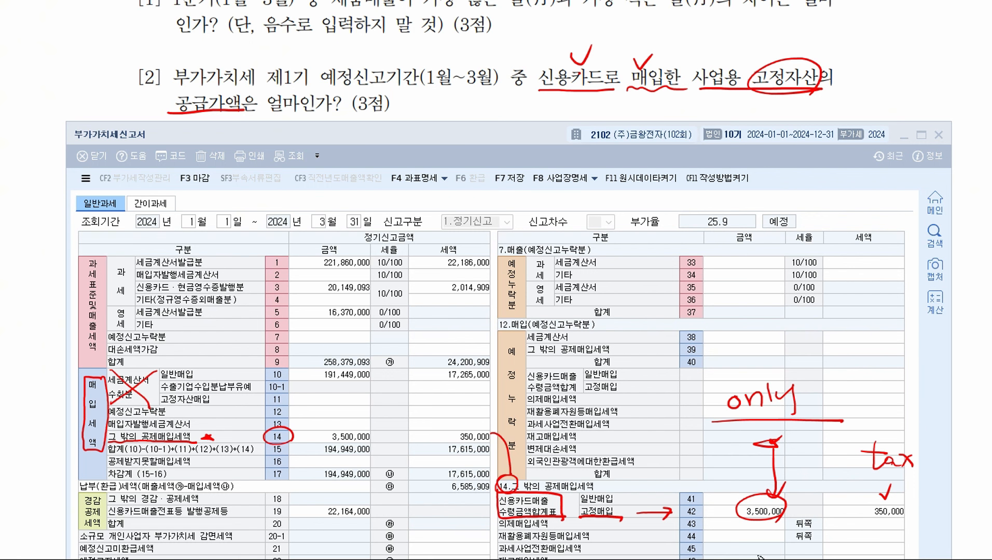
Step: Circle the 부가가치세신고서 title area and re-emphasize 사업용 고정자산 and 공급가액 in question [2]
mouse_move(150, 152)
left_mouse_down()
mouse_move(73, 138)
mouse_move(137, 171)
left_mouse_up()
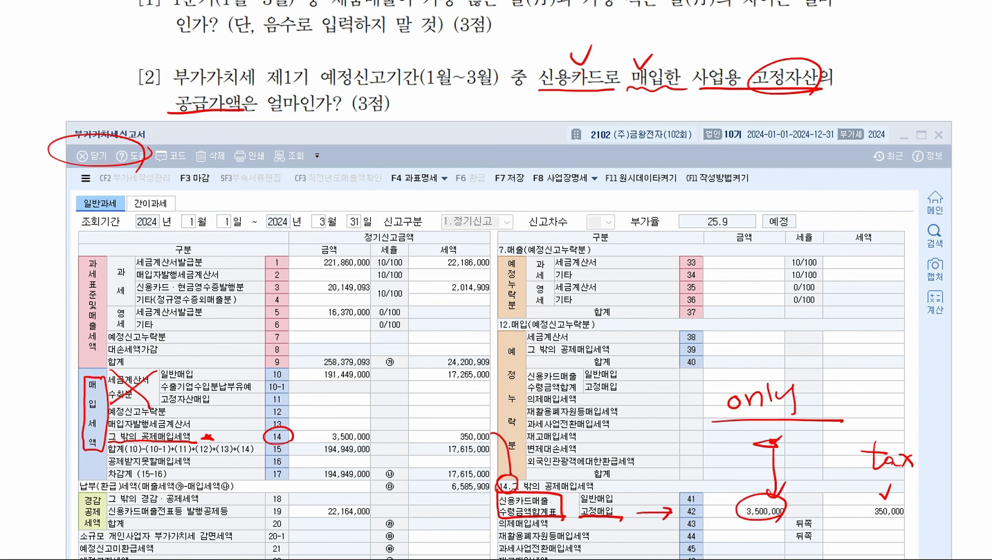
mouse_move(766, 92)
left_mouse_down()
mouse_move(757, 59)
mouse_move(820, 88)
left_mouse_up()
left_click_drag(167, 110, 249, 114)
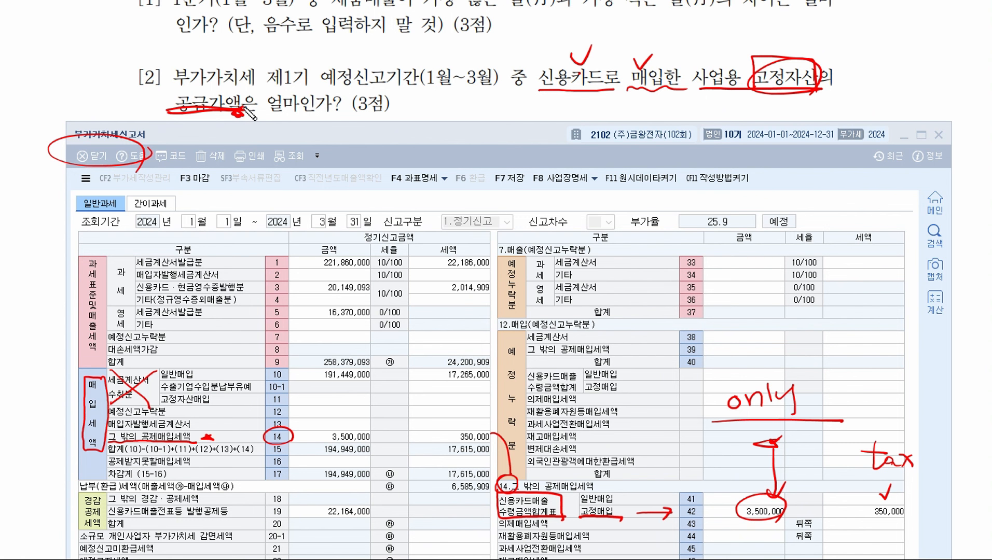
left_click_drag(705, 85, 807, 88)
left_click_drag(178, 113, 238, 111)
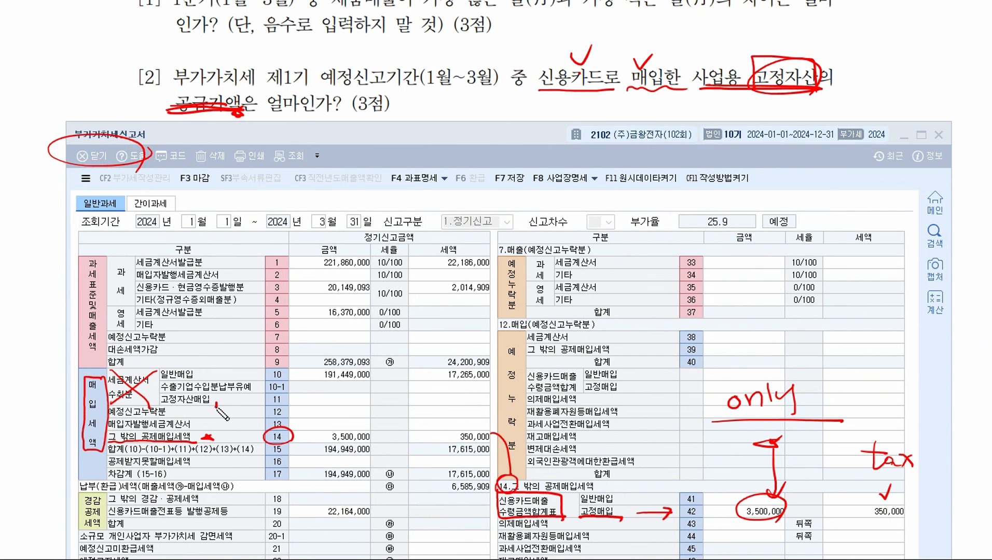
Step: Box 고정자산매입 in row 11 and both 고정매입 labels, and star the 고정자산매입 row
mouse_move(217, 393)
left_mouse_down()
mouse_move(158, 393)
mouse_move(191, 410)
mouse_move(218, 405)
left_mouse_up()
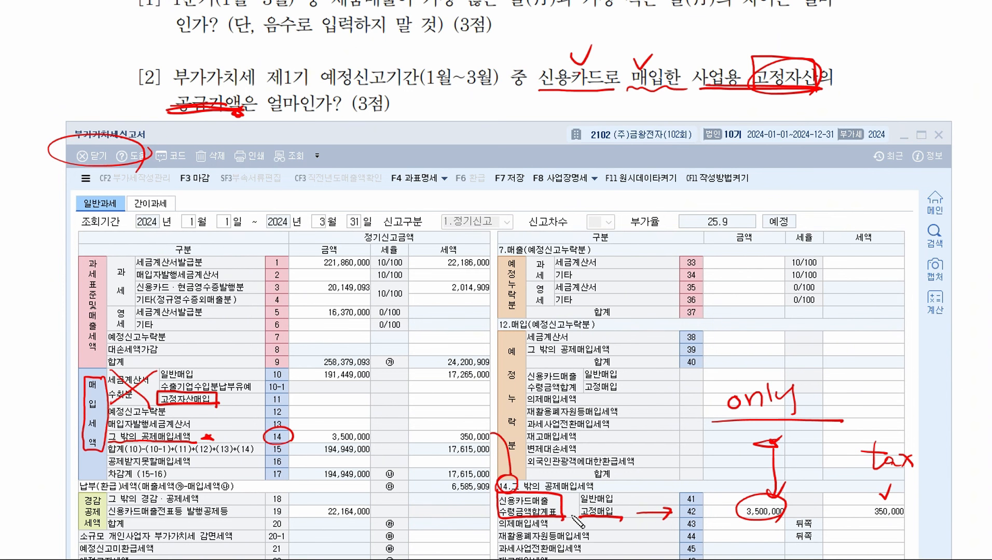
mouse_move(577, 517)
left_mouse_down()
mouse_move(580, 503)
mouse_move(623, 518)
left_mouse_up()
mouse_move(584, 388)
left_mouse_down()
mouse_move(630, 381)
mouse_move(630, 393)
mouse_move(641, 393)
left_mouse_up()
left_click_drag(223, 400, 238, 402)
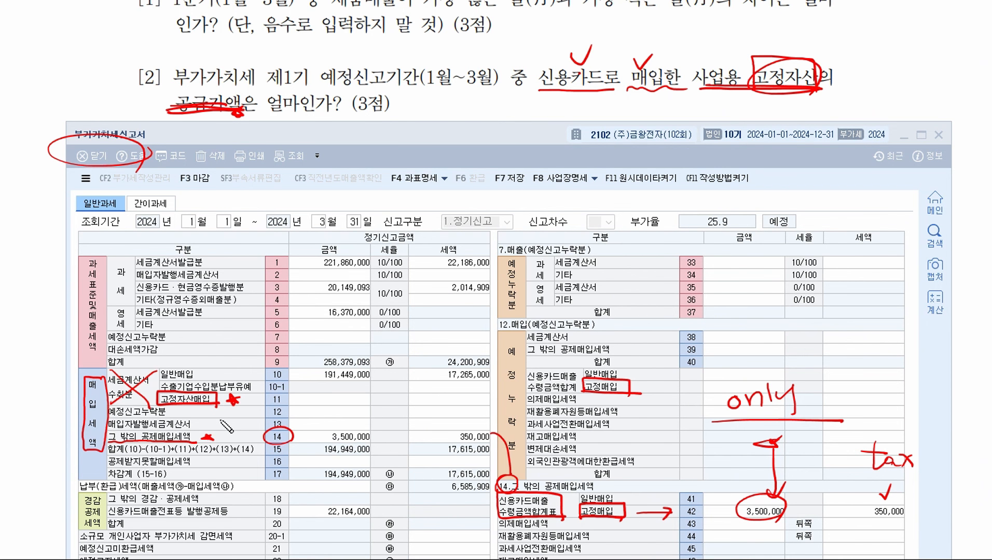
Step: Draw arrows from 세금계산서 수취분 to 고정자산매입 and from 신용카드매출 수령금액합계표 to 고정매입, and clear all marks
mouse_move(150, 403)
left_mouse_down()
mouse_move(143, 375)
mouse_move(154, 389)
mouse_move(199, 369)
mouse_move(210, 402)
left_mouse_up()
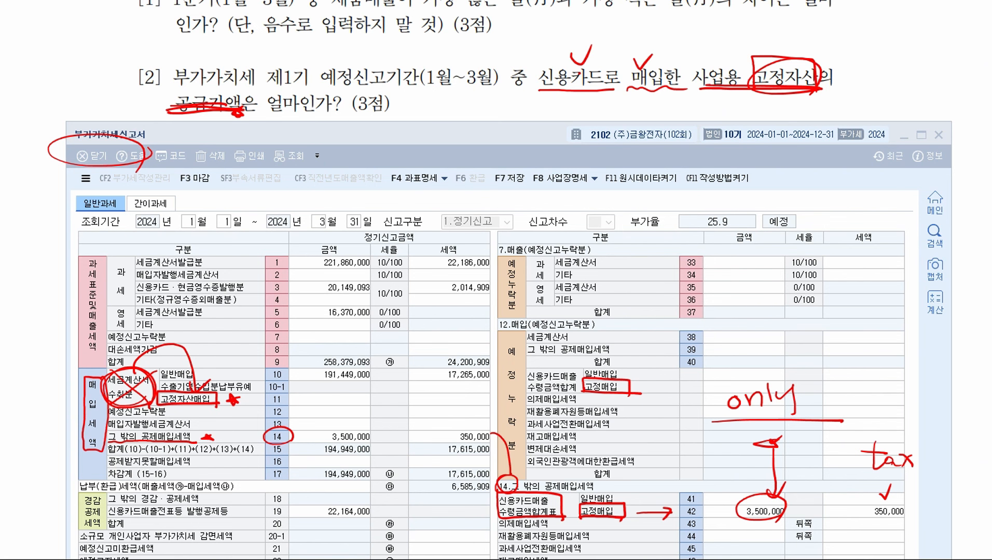
mouse_move(622, 518)
left_mouse_down()
mouse_move(597, 519)
mouse_move(619, 517)
left_mouse_up()
mouse_move(559, 515)
left_mouse_down()
mouse_move(563, 499)
mouse_move(500, 501)
mouse_move(553, 490)
mouse_move(616, 503)
left_mouse_up()
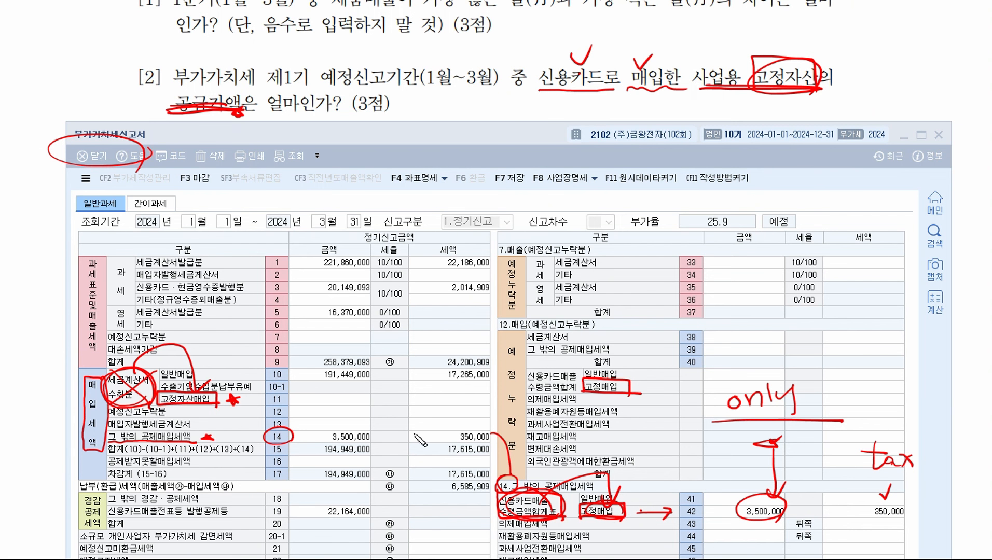
left_click_drag(165, 406, 232, 403)
key("Escape")
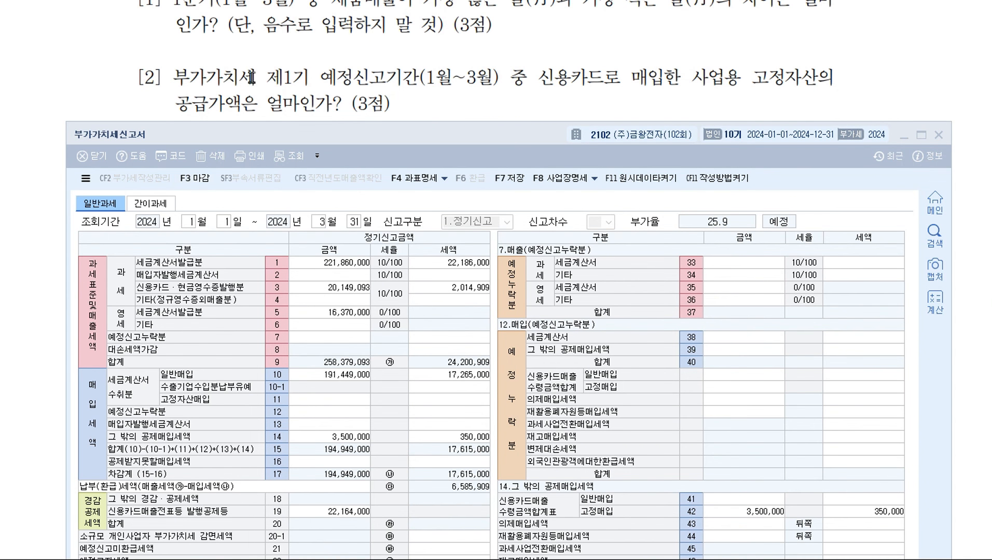
Step: Move the 부가가치세신고서 below question [3] and open the 거래처원장 from the 회계관리 module
left_click_drag(254, 136, 242, 199)
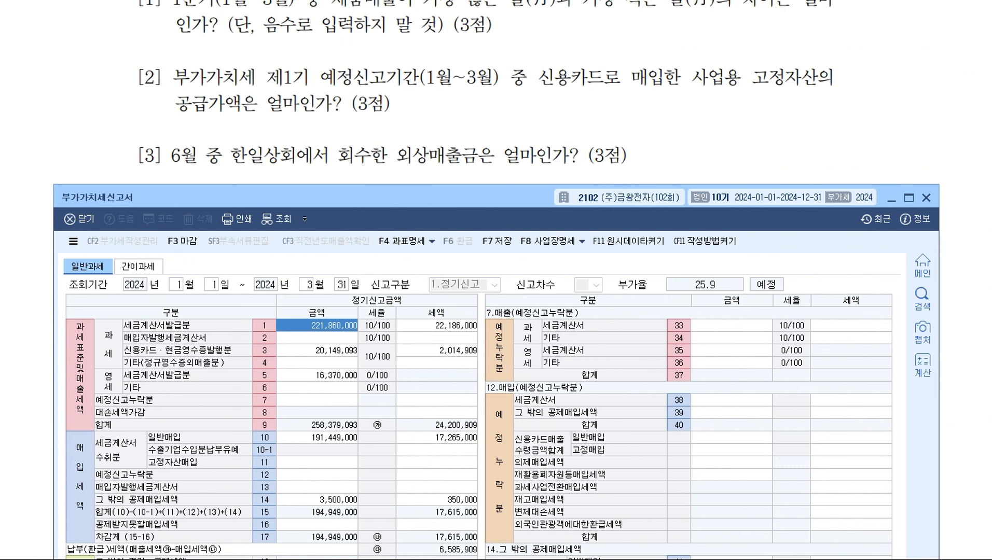
key("alt+Tab")
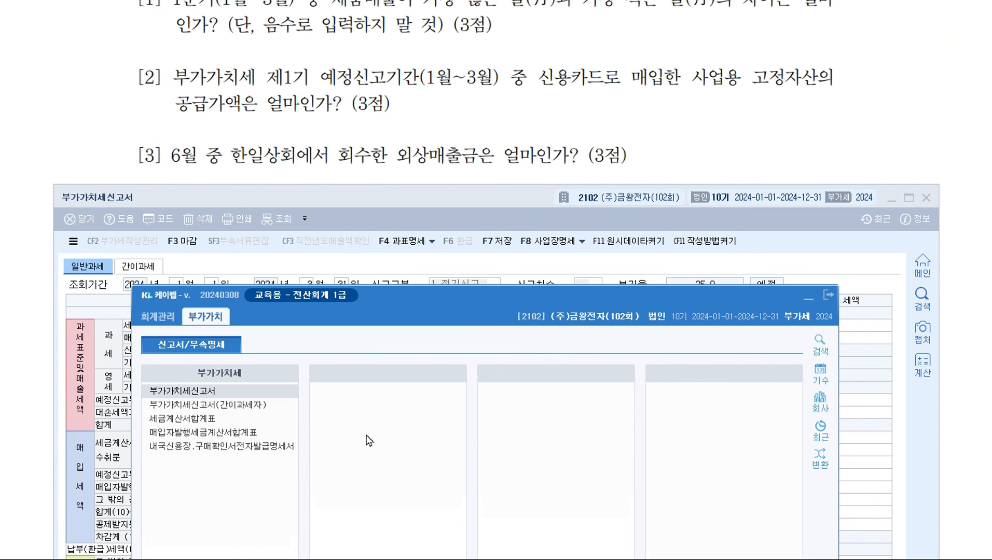
left_click(157, 322)
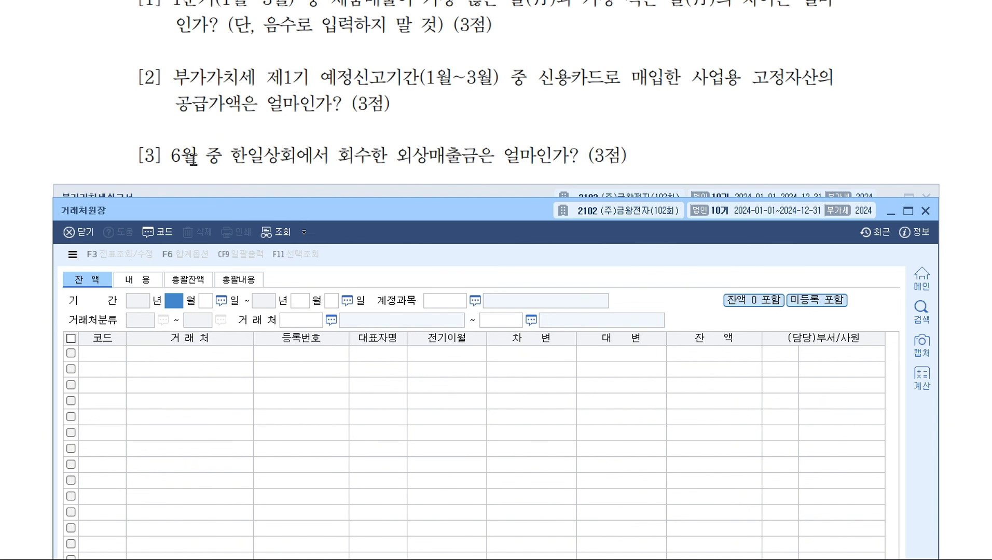
Step: Set the 거래처원장 balance query to June 1 through June 30, 2024, for account 0108 외상매출금
type("6")
key("Return")
type("6")
key("Return")
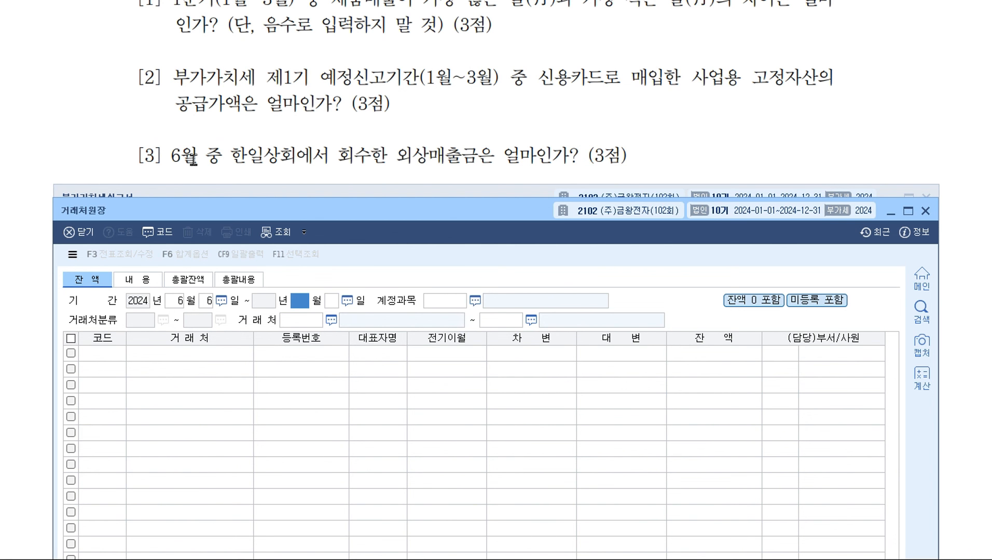
key("shift+Tab")
type("1")
key("Return")
type("6")
key("Return")
key("Return")
type("108")
key("Return")
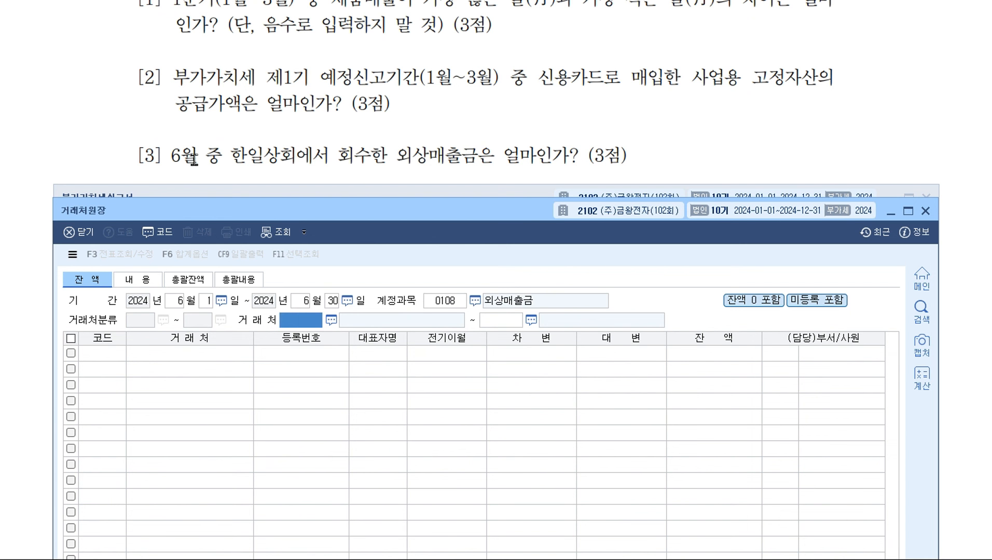
Step: Search the customer list for 한일, choose 한일상회 for both ends of the 거래처 range, and run the query
key("F2")
type("ㅎ")
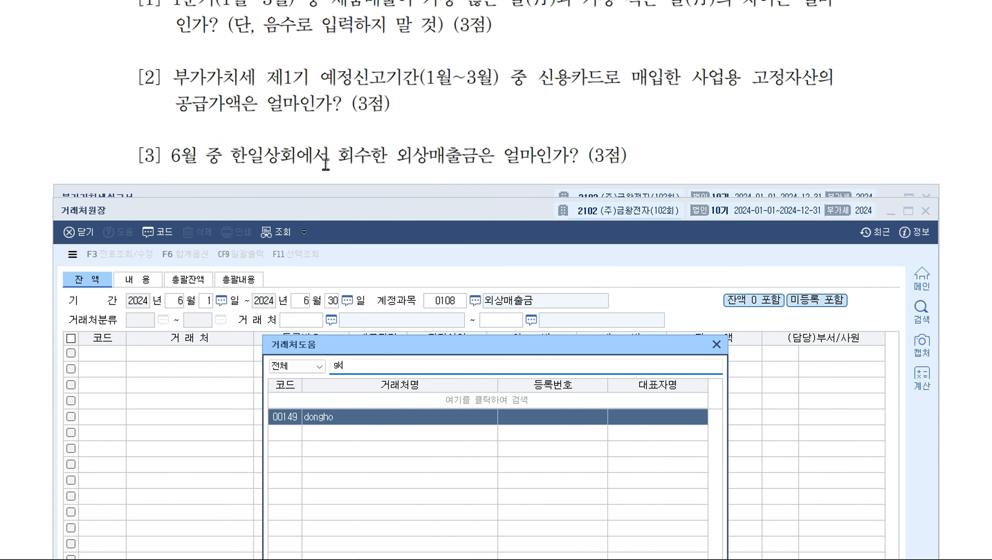
key("BackSpace")
key("BackSpace")
key("BackSpace")
type("한일")
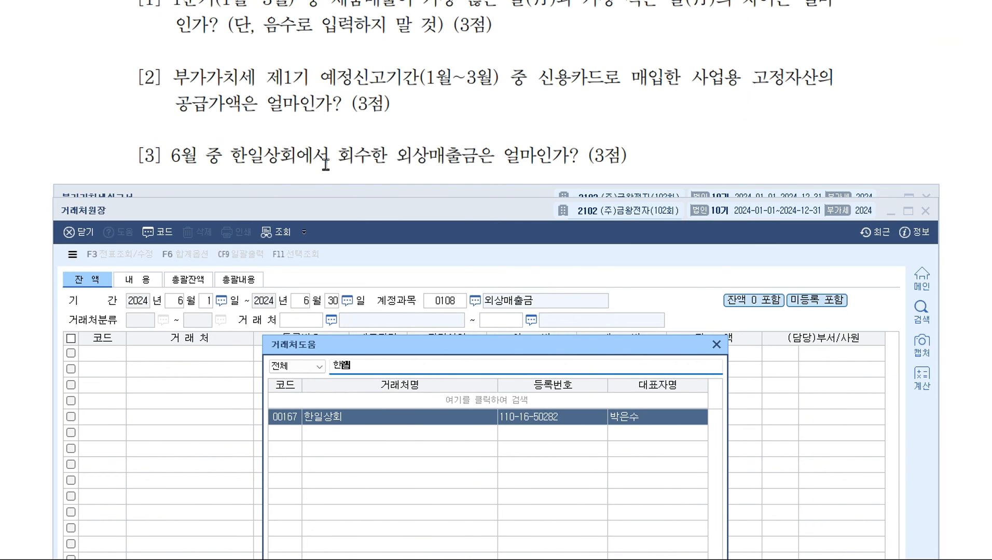
key("Return")
key("Return")
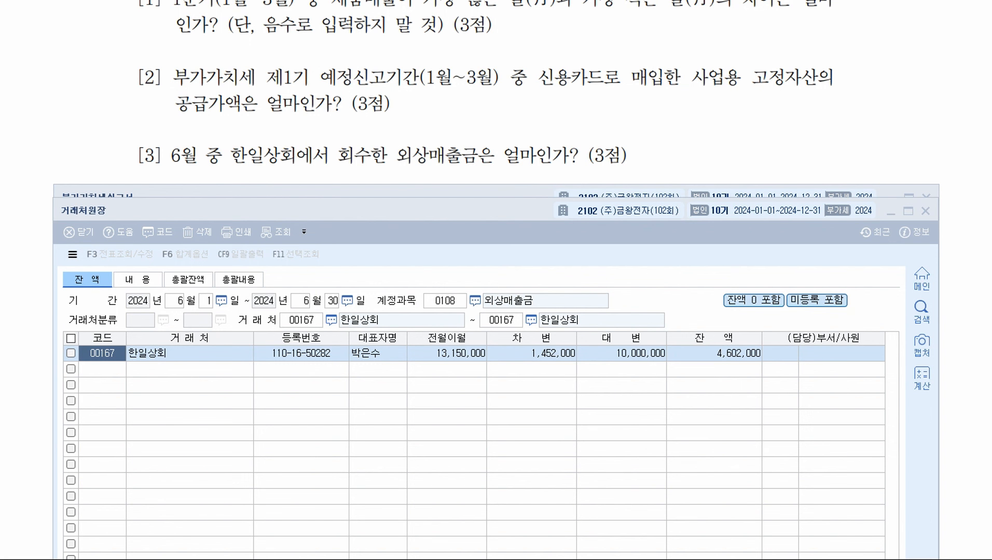
Step: Circle 회수 in question [3], label the 차변 column 발생 and the 대변 column 회수 with arrows, and circle the latter label
mouse_move(374, 165)
left_mouse_down()
mouse_move(345, 167)
mouse_move(365, 171)
left_mouse_up()
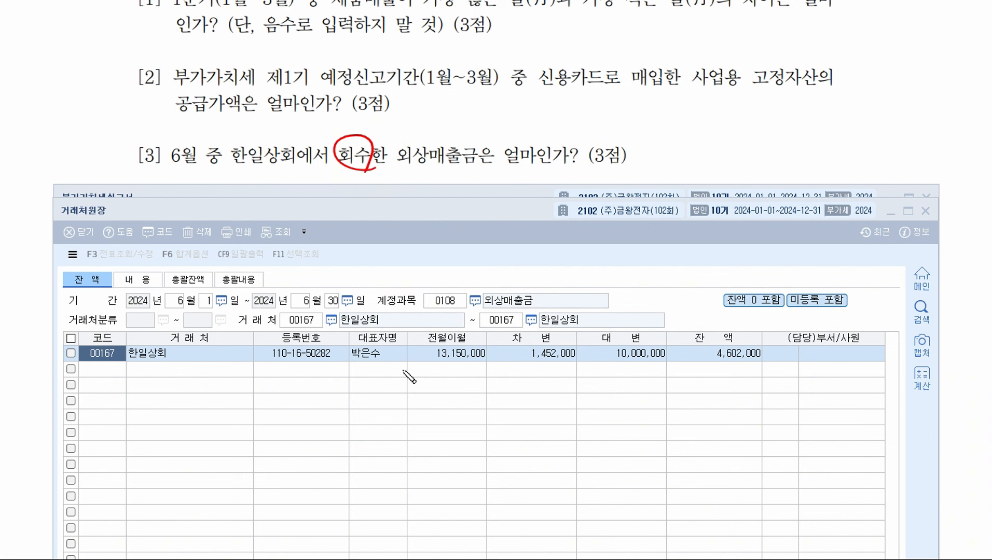
mouse_move(502, 344)
left_mouse_down()
mouse_move(568, 341)
mouse_move(526, 384)
left_mouse_up()
mouse_move(520, 376)
left_mouse_down()
mouse_move(533, 376)
mouse_move(519, 413)
mouse_move(549, 412)
left_mouse_up()
left_click_drag(550, 403, 558, 413)
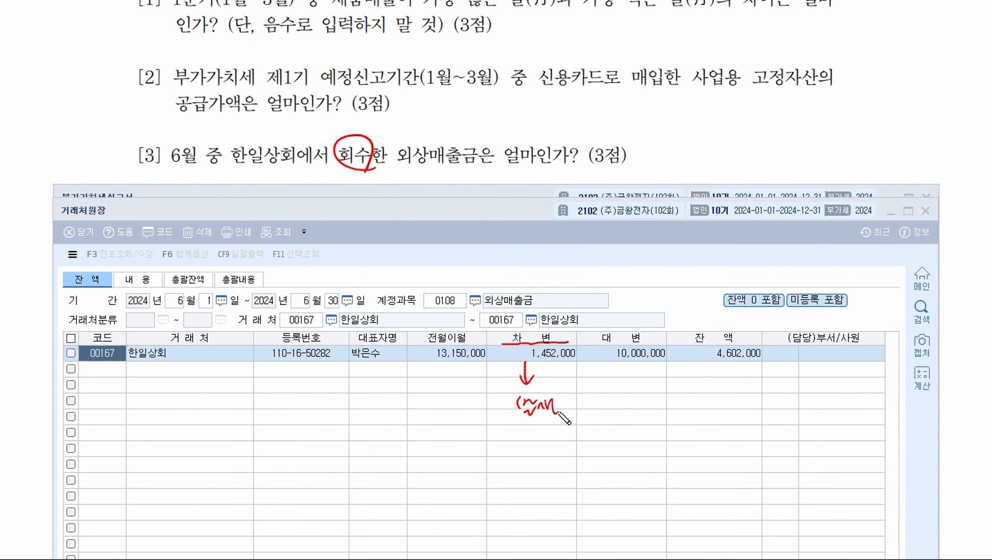
mouse_move(586, 343)
left_mouse_down()
mouse_move(660, 340)
mouse_move(637, 380)
left_mouse_up()
mouse_move(631, 372)
left_mouse_down()
mouse_move(644, 372)
mouse_move(636, 414)
mouse_move(660, 400)
left_mouse_up()
left_click_drag(646, 404, 637, 431)
left_click_drag(656, 397, 668, 426)
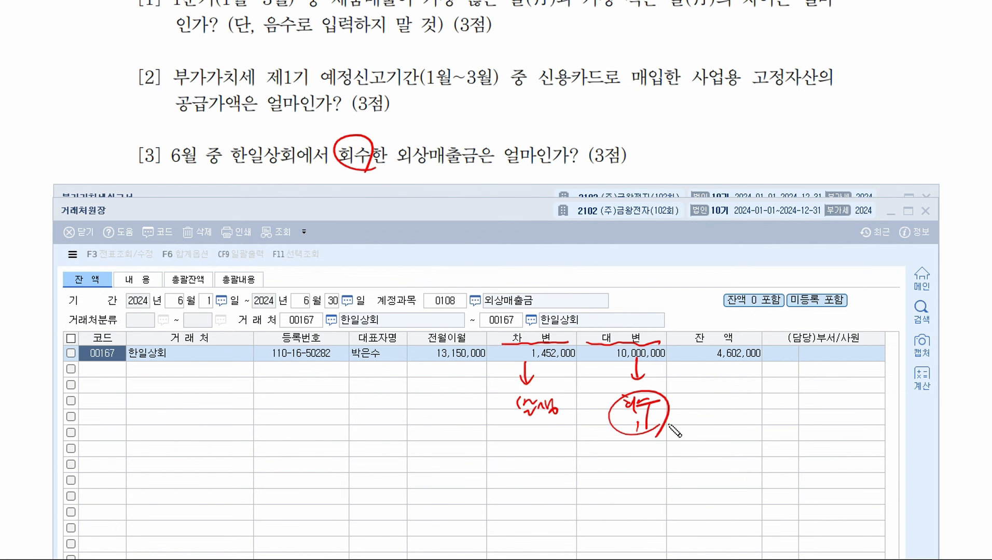